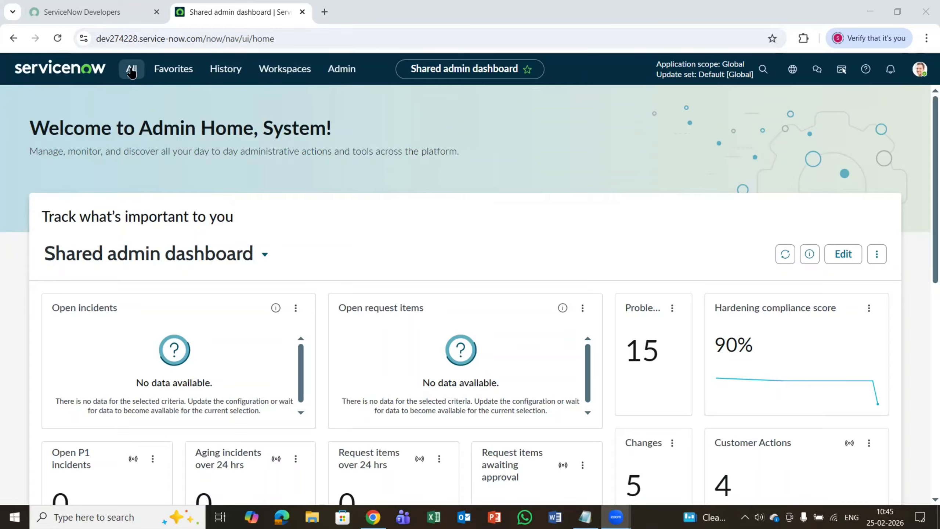
pyautogui.click(131, 70)
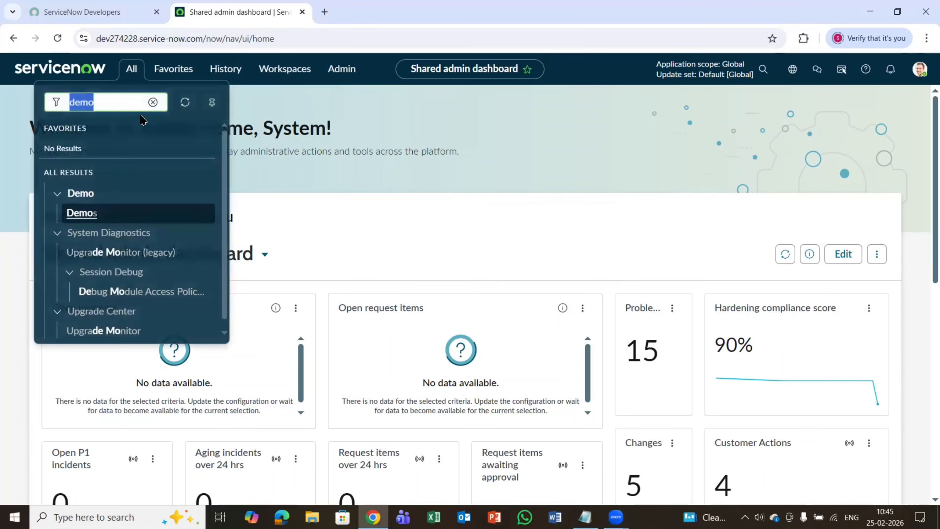
pyautogui.write('tables')
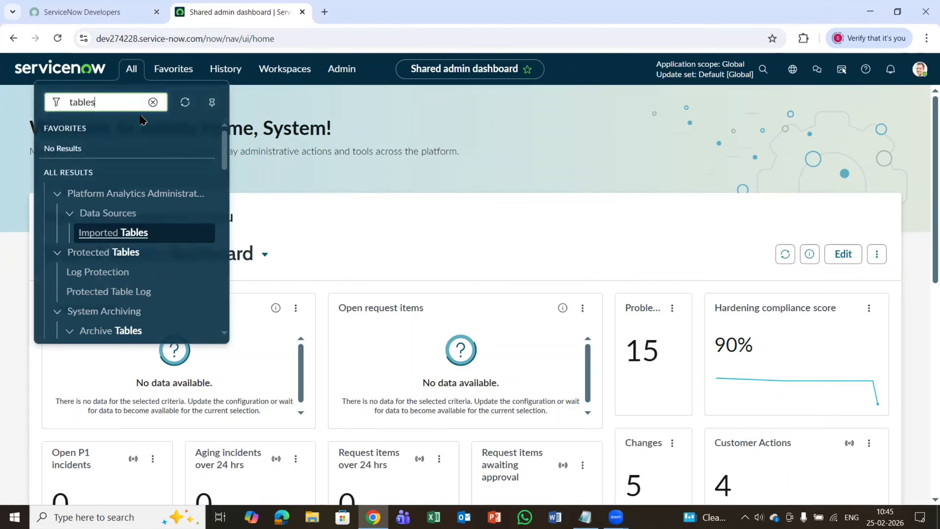
pyautogui.press('BackSpace')
pyautogui.press('BackSpace')
pyautogui.press('BackSpace')
pyautogui.press('BackSpace')
pyautogui.press('BackSpace')
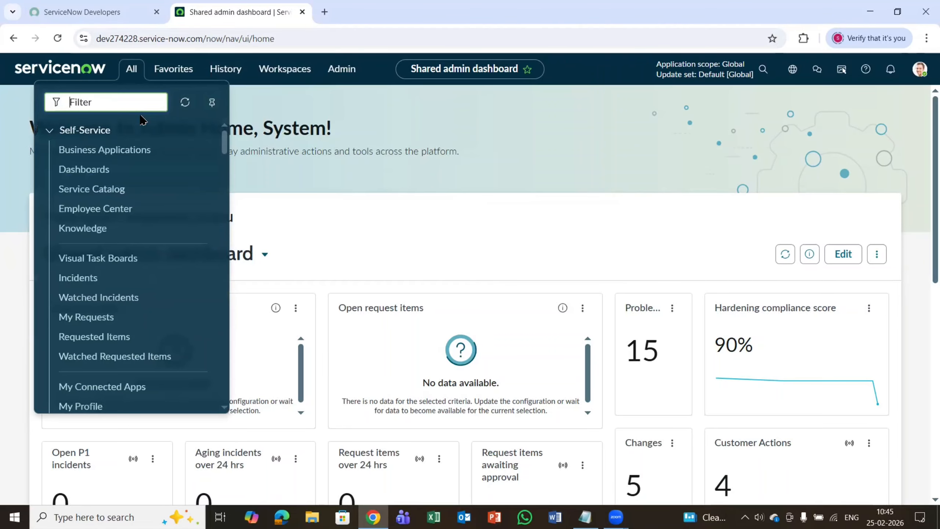
# Step: Open the list of all tables by entering sys_db_object_list.do in the application navigator filter
pyautogui.write('sys_')
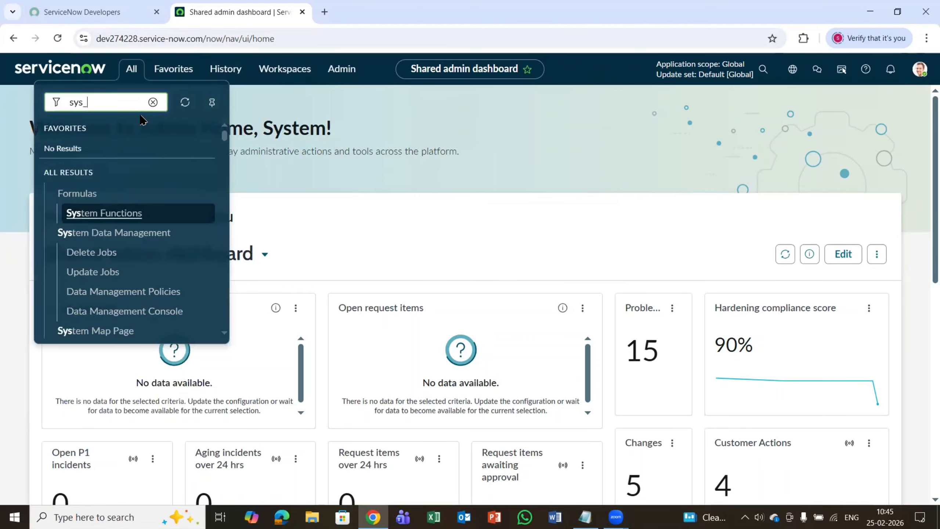
pyautogui.write('db_o')
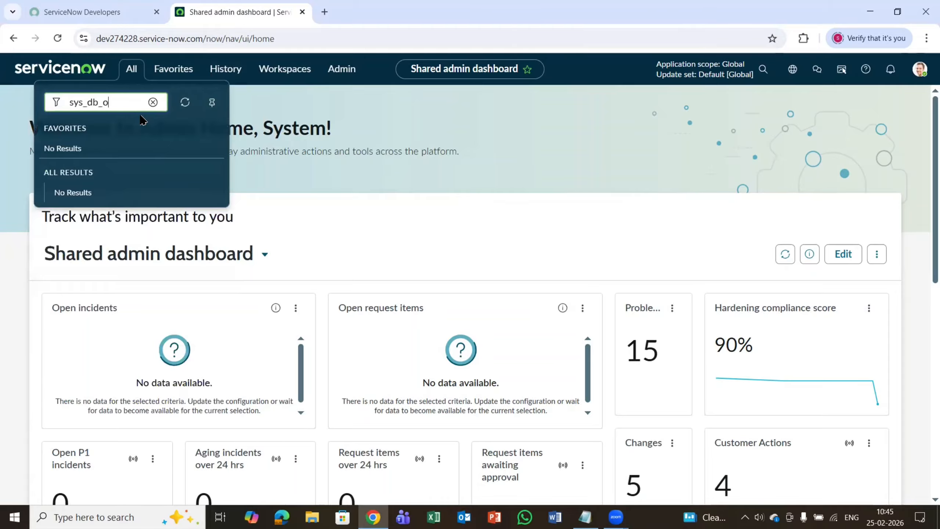
pyautogui.write('bject_list.do')
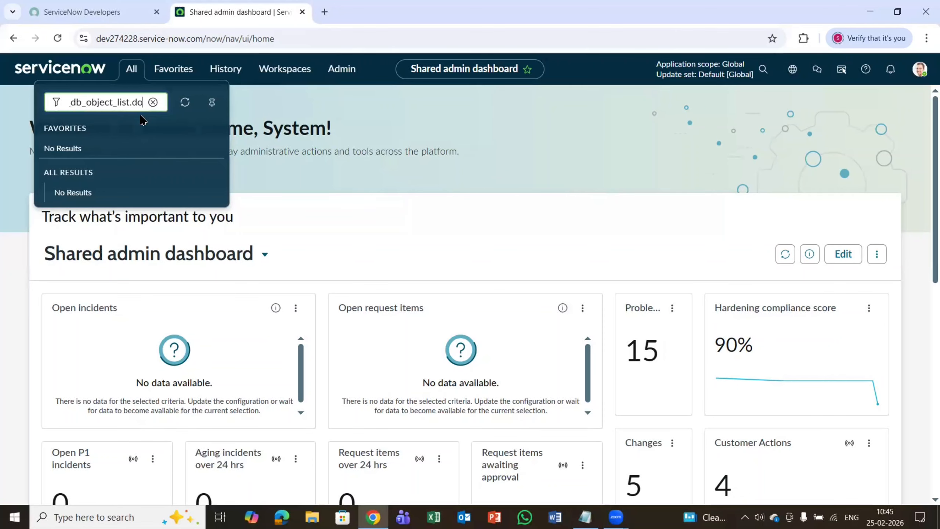
pyautogui.press('Return')
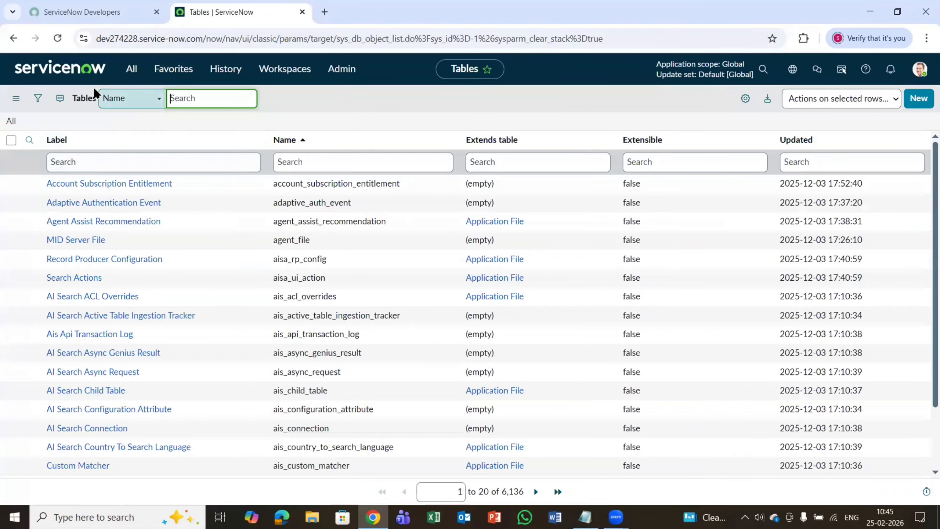
# Step: Filter the application navigator for tables and open the System Definition Tables module in a new browser tab
pyautogui.click(140, 76)
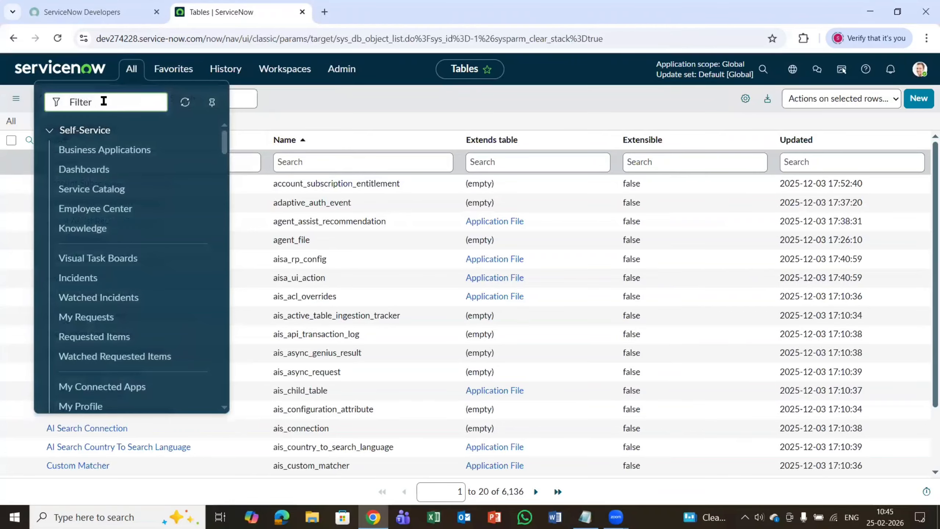
pyautogui.write('tables')
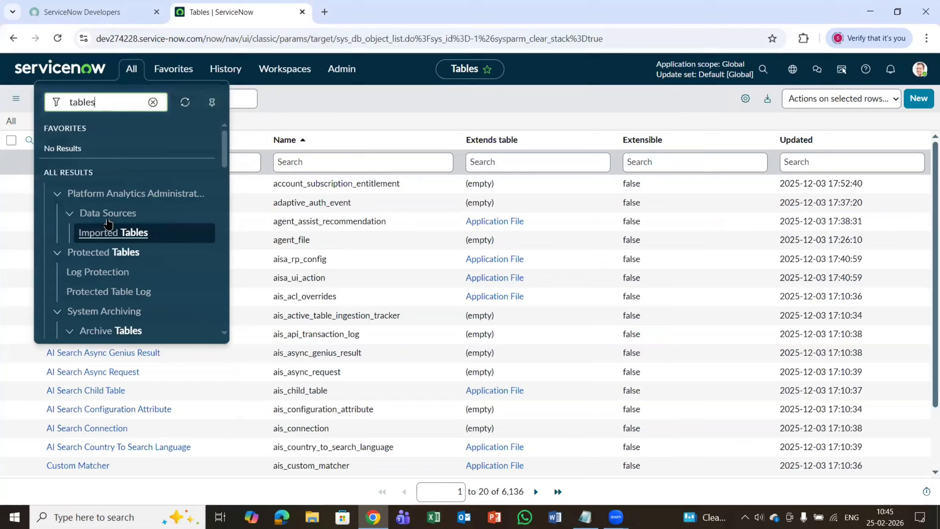
pyautogui.scroll(-5, 109, 230)
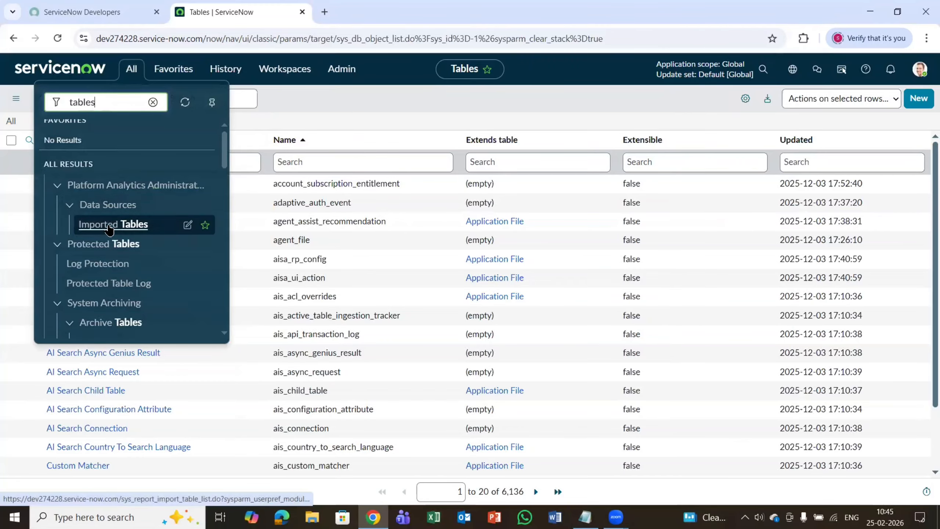
pyautogui.scroll(-3, 109, 230)
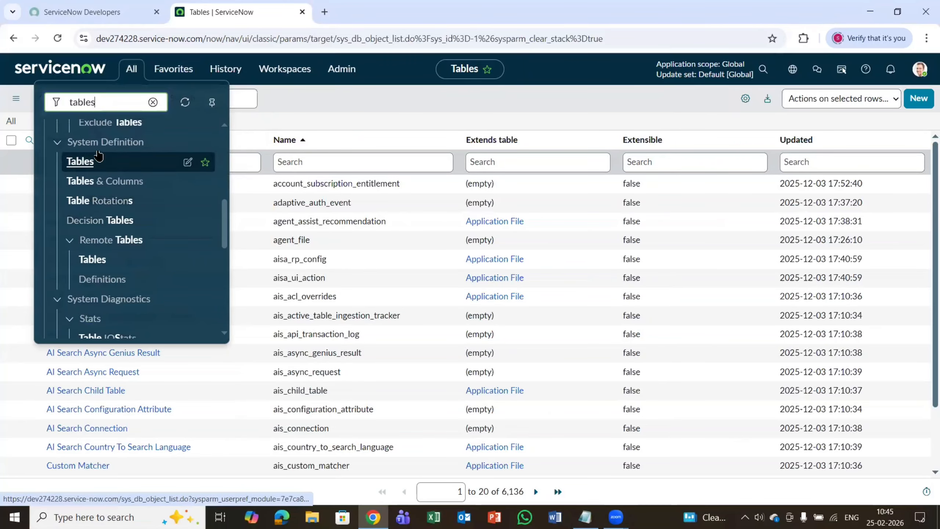
pyautogui.rightClick(92, 166)
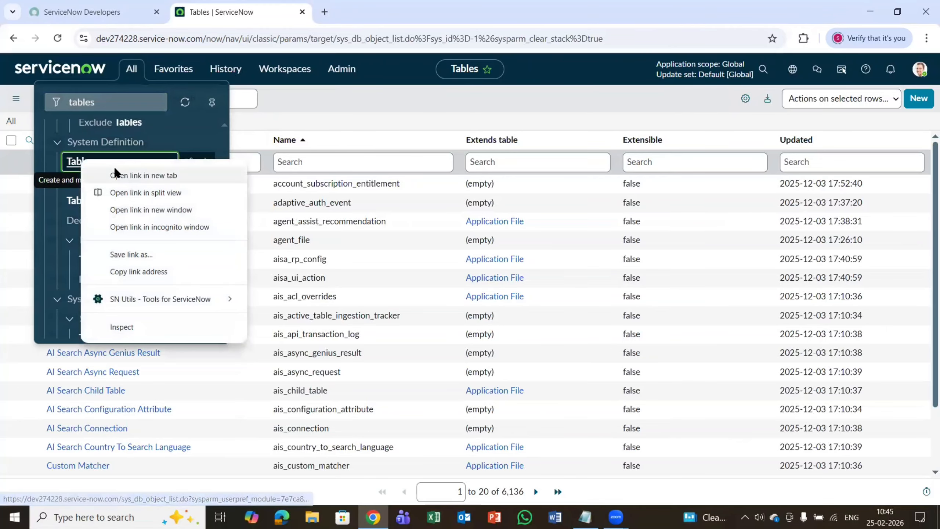
pyautogui.click(123, 175)
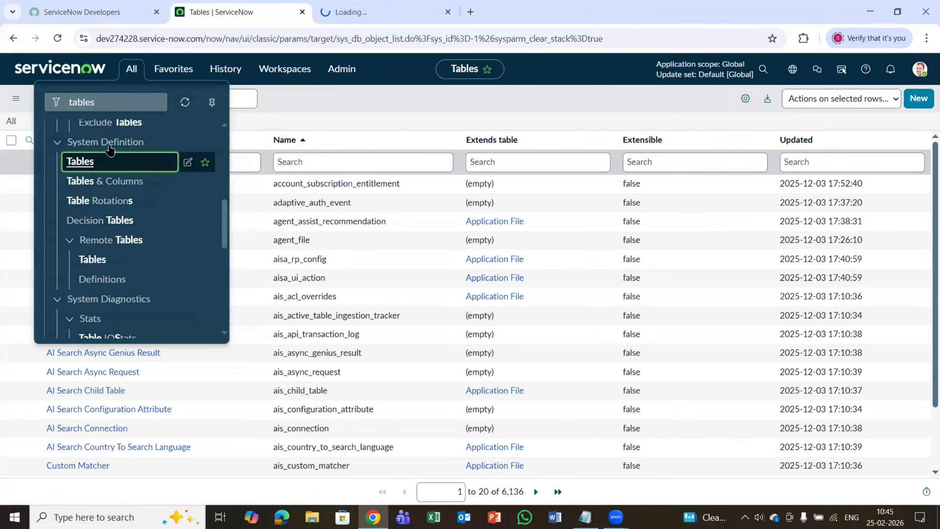
pyautogui.click(385, 8)
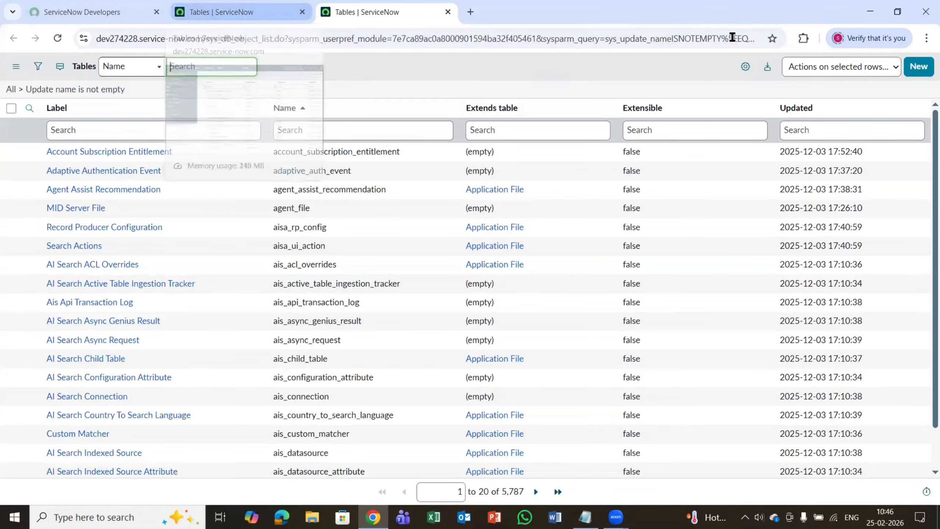
# Step: Start a new table record with the label Employee Onboarding and let its name fill in automatically
pyautogui.click(921, 67)
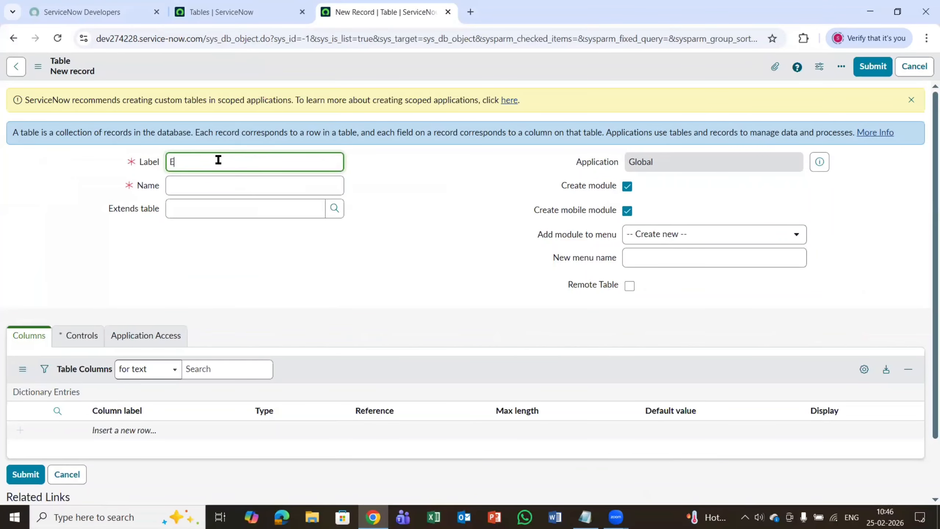
pyautogui.write('mployee Onboarding')
pyautogui.click(217, 184)
pyautogui.press('Tab')
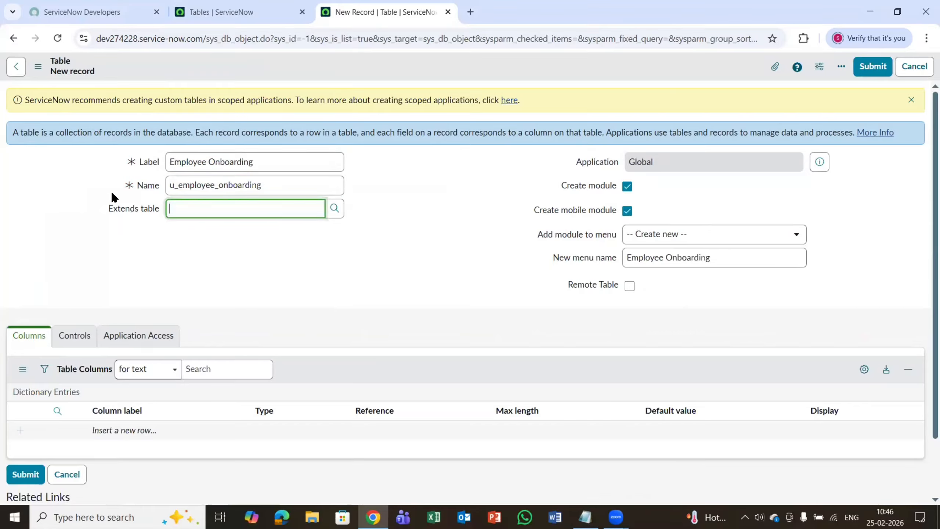
# Step: Examine the table name generated from the label in the new table record
pyautogui.click(186, 181)
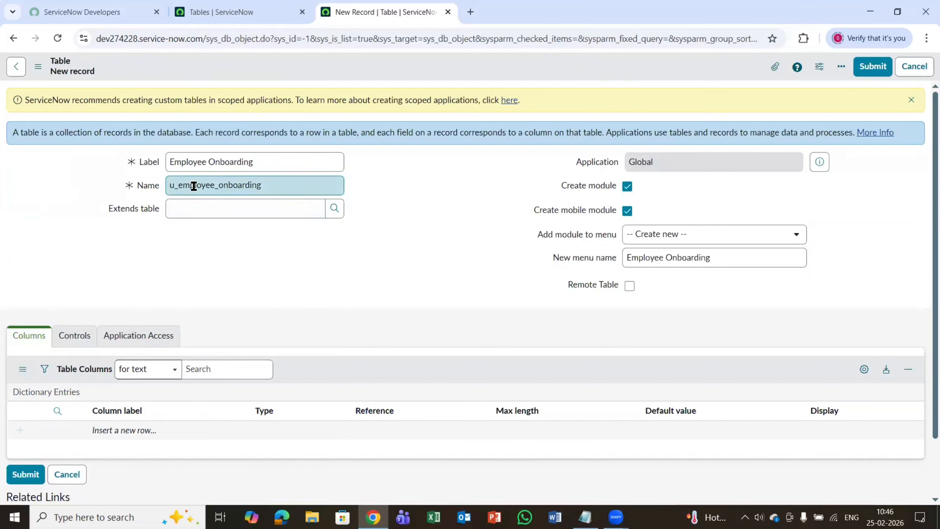
pyautogui.moveTo(287, 185); pyautogui.dragTo(142, 187)
pyautogui.click(177, 250)
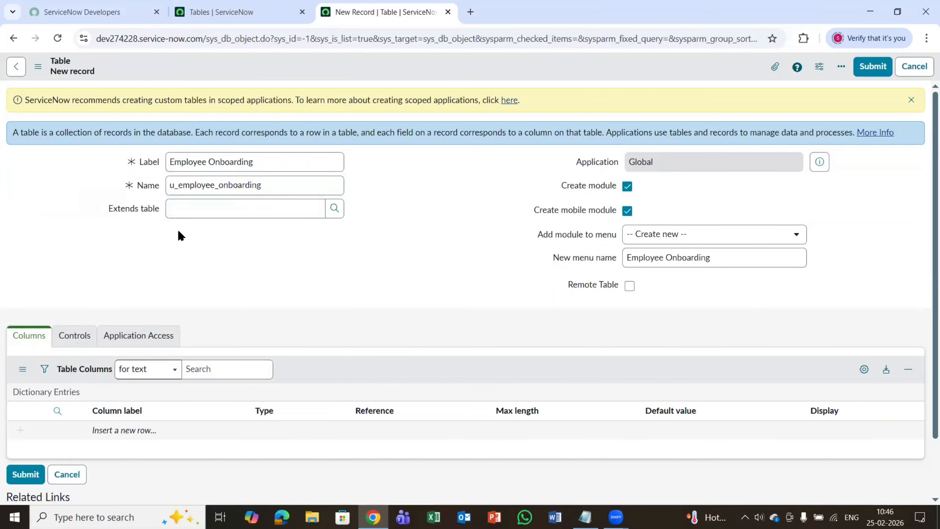
pyautogui.moveTo(313, 180); pyautogui.dragTo(109, 206)
pyautogui.click(209, 261)
pyautogui.scroll(-2, 228, 252)
pyautogui.scroll(2, 509, 208)
# Step: Filter the application navigator for demo in the other browser tab and examine the Demo menu with its module
pyautogui.click(222, 11)
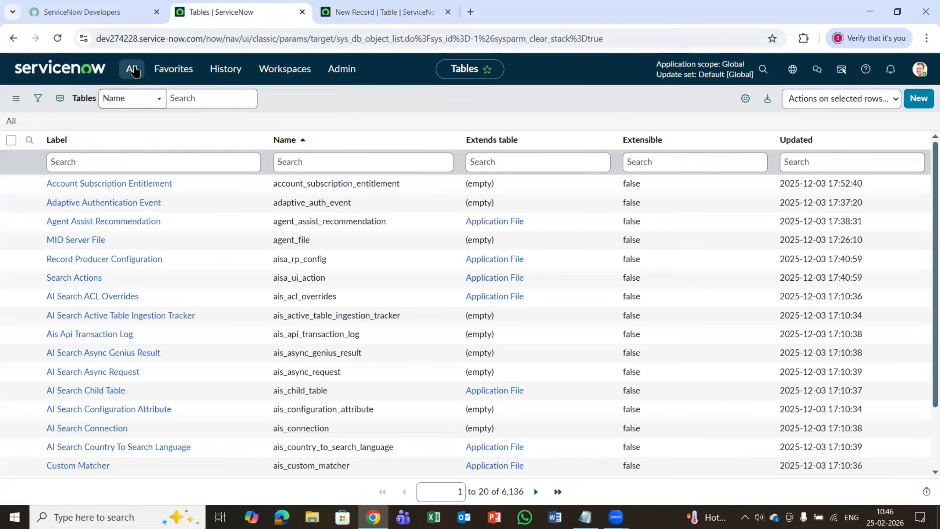
pyautogui.click(133, 70)
pyautogui.write('demo')
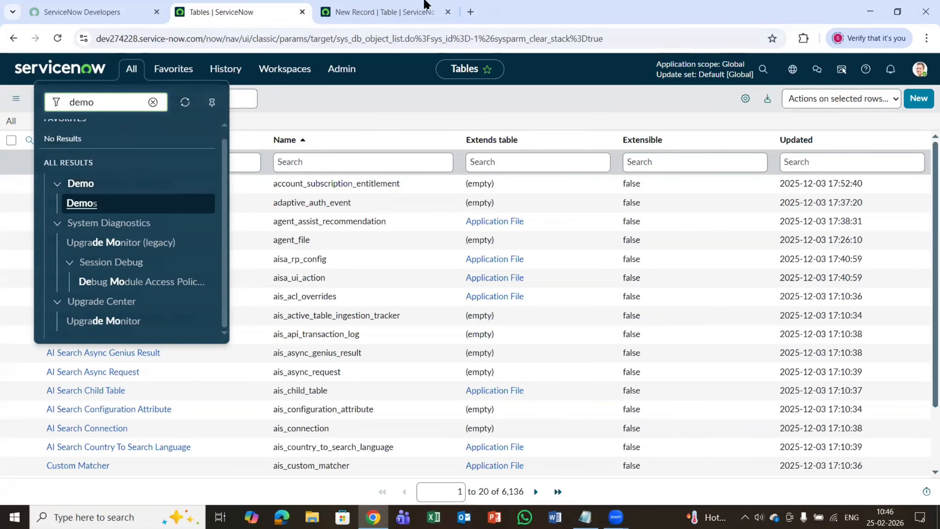
pyautogui.click(384, 16)
pyautogui.click(274, 12)
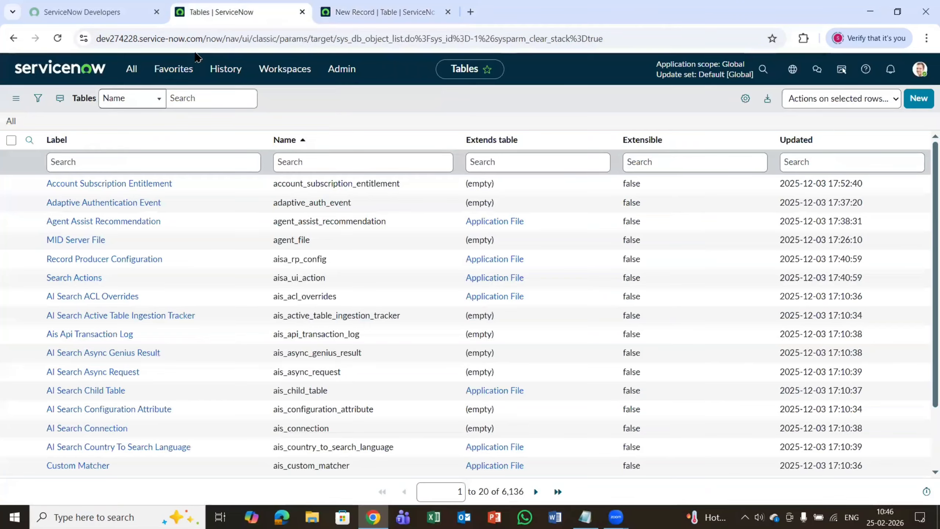
pyautogui.click(136, 73)
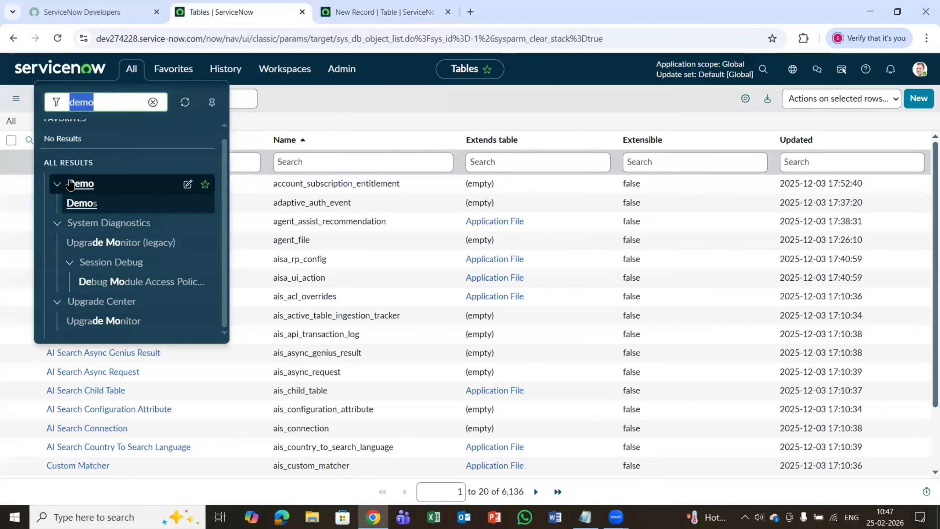
# Step: Return to the new table record and switch its Create module option off and back on
pyautogui.click(388, 11)
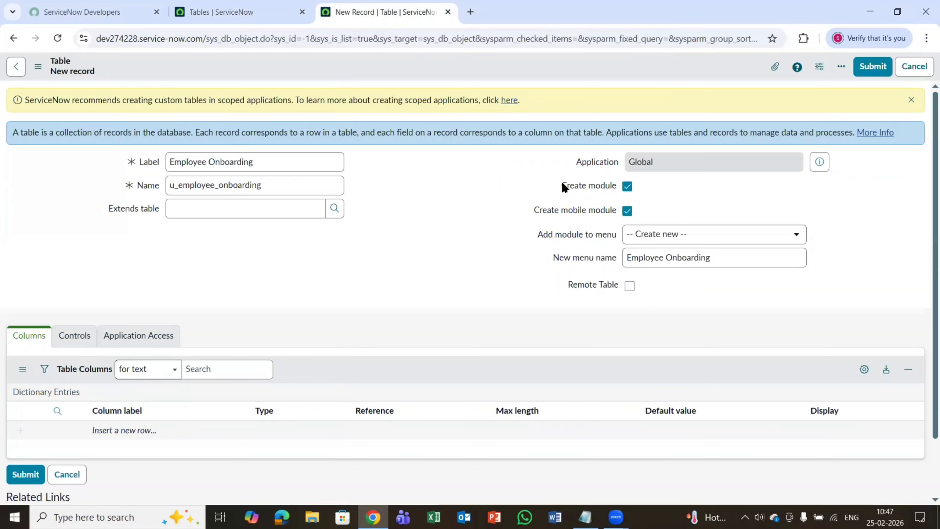
pyautogui.click(627, 187)
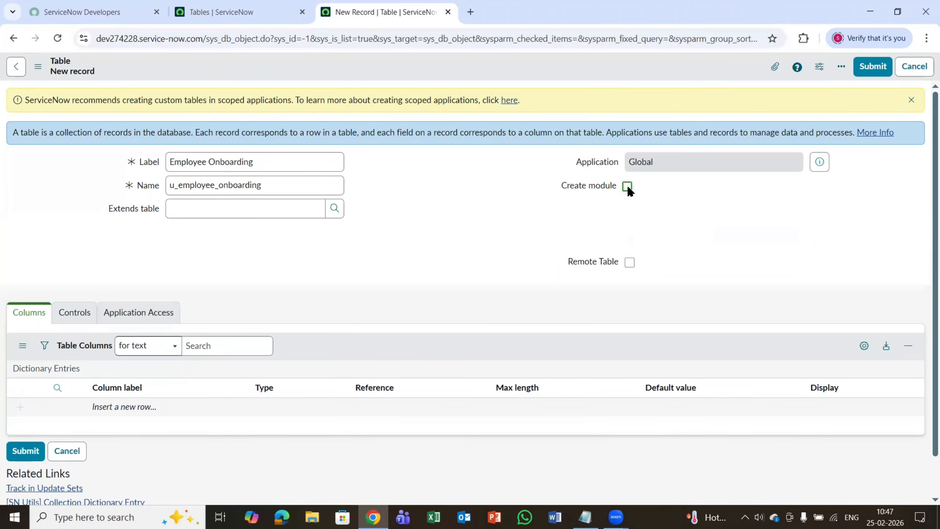
pyautogui.click(627, 186)
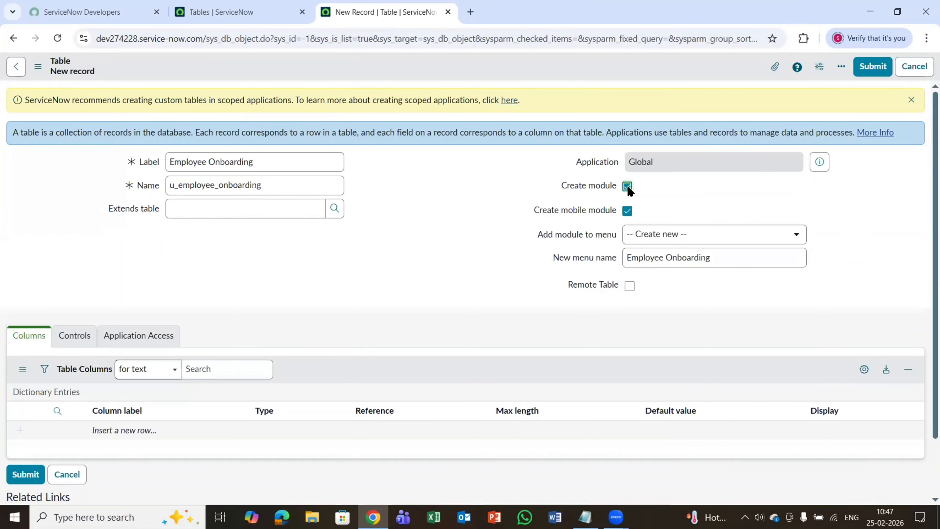
# Step: Compare the Demo menu and Demos module in the application navigator with the new table record's menu name setting
pyautogui.click(262, 10)
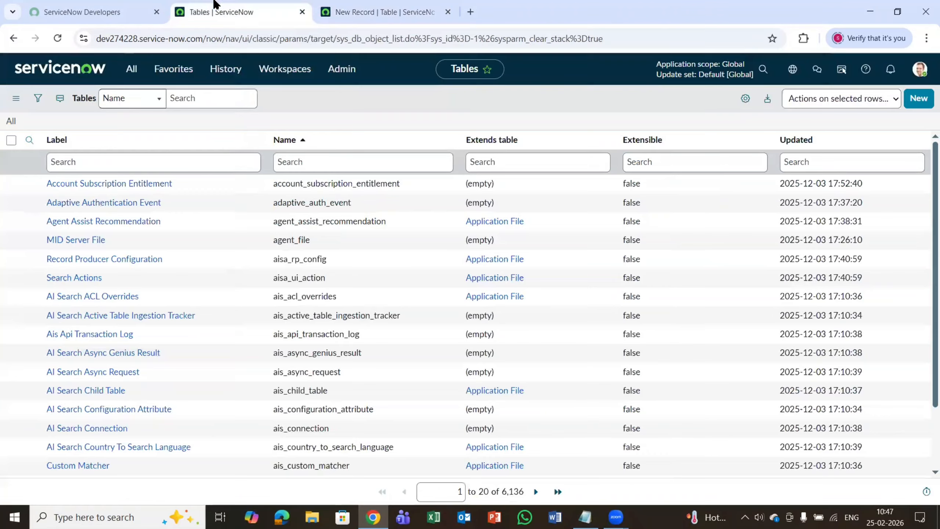
pyautogui.click(129, 69)
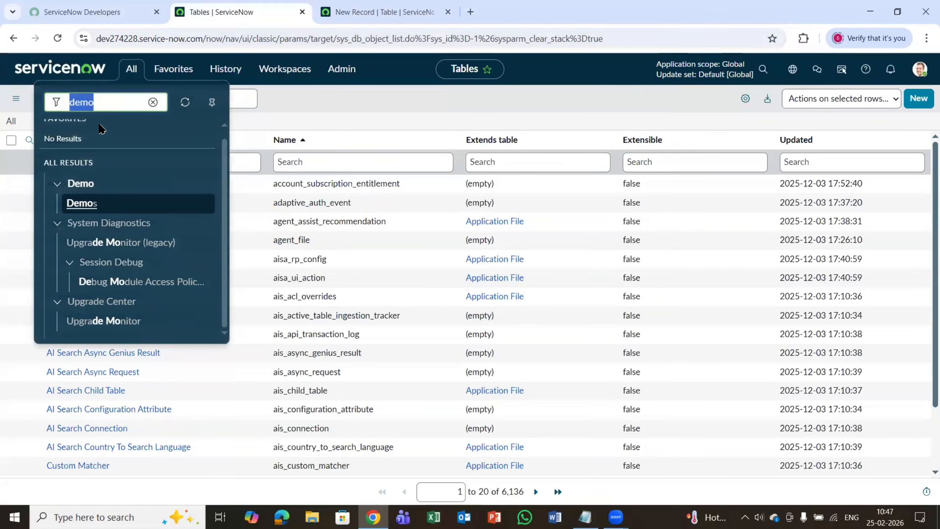
pyautogui.click(365, 10)
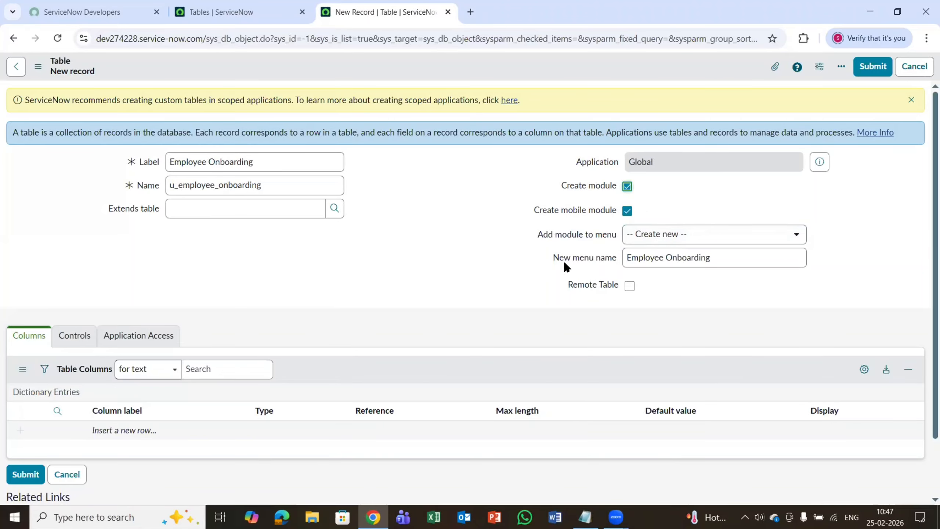
pyautogui.click(664, 263)
pyautogui.click(714, 258)
pyautogui.click(230, 12)
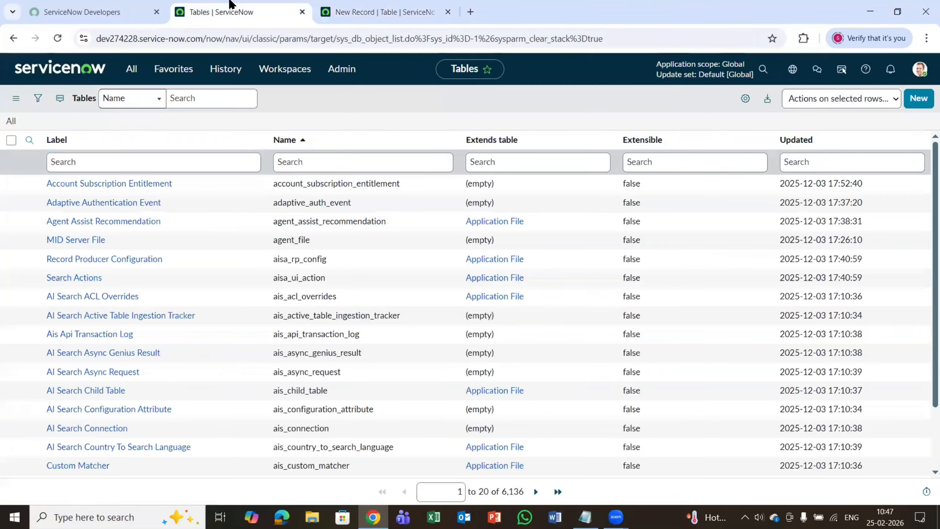
pyautogui.click(132, 72)
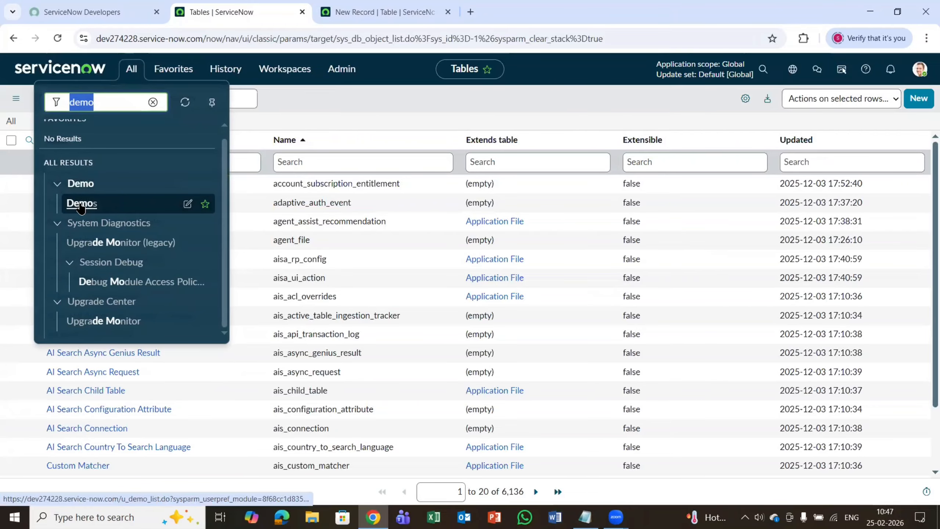
pyautogui.click(363, 13)
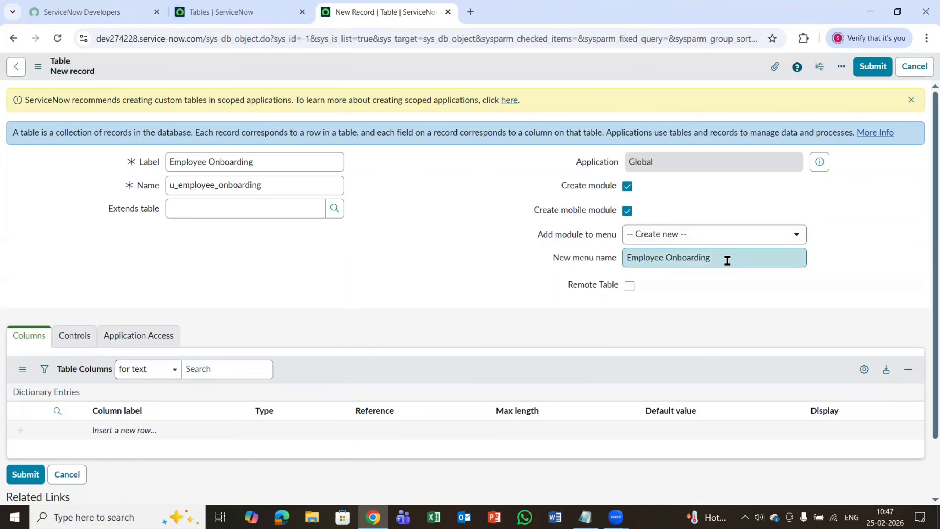
# Step: Review the new menu name, the table label and the table columns section of the new table record
pyautogui.moveTo(728, 260); pyautogui.dragTo(546, 256)
pyautogui.click(454, 262)
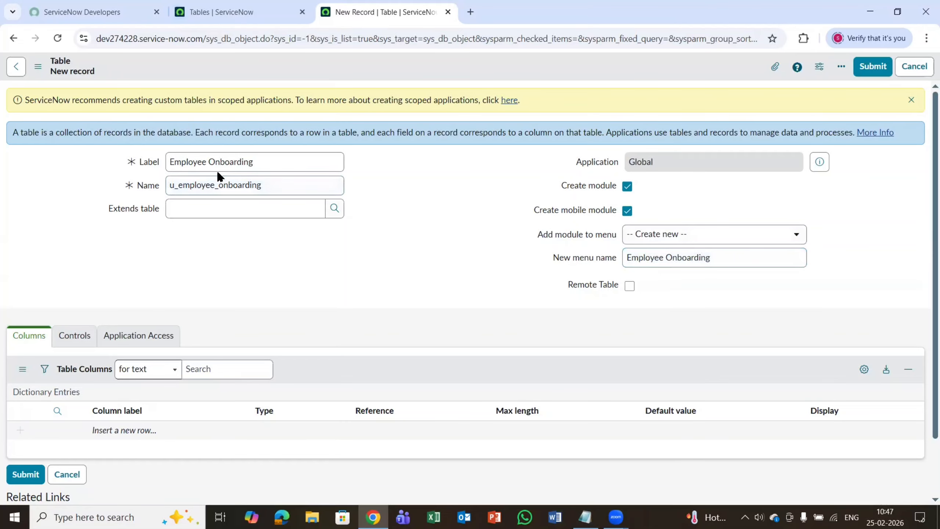
pyautogui.moveTo(265, 163); pyautogui.dragTo(95, 162)
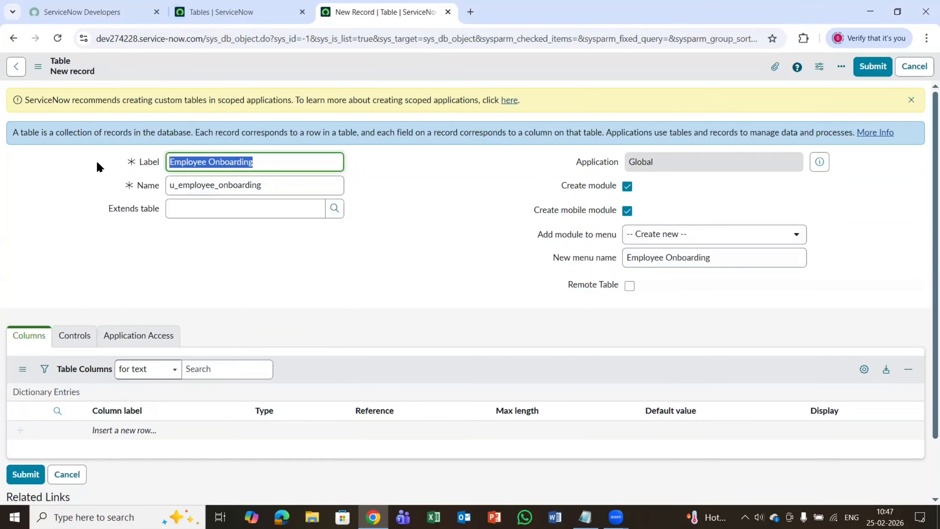
pyautogui.click(321, 291)
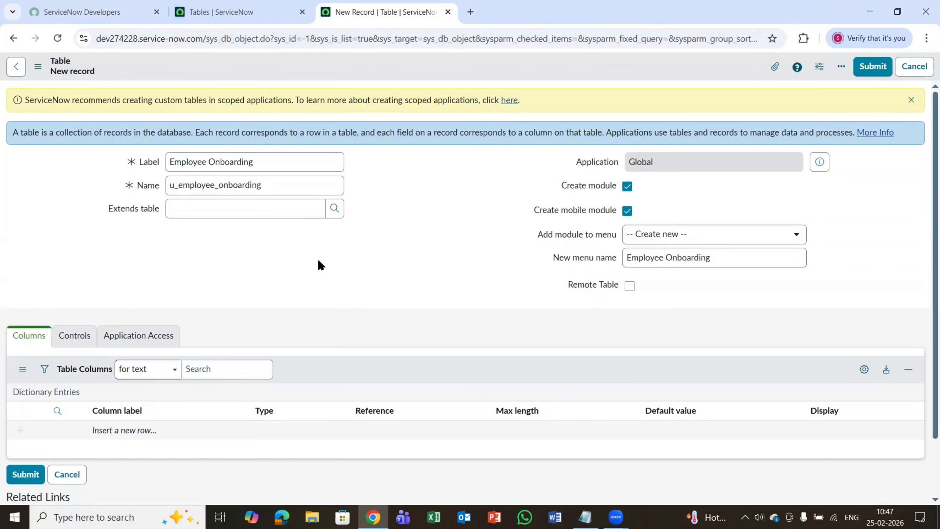
pyautogui.scroll(-2, 321, 265)
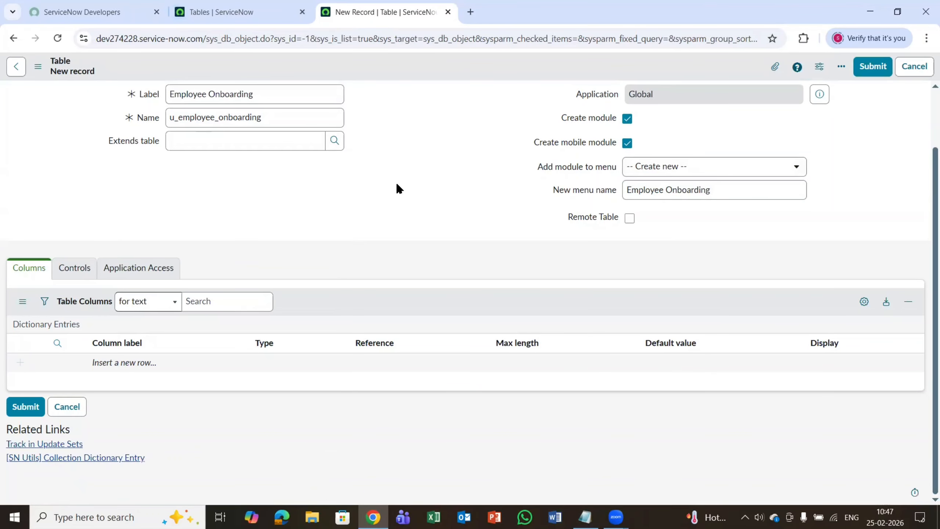
# Step: Compare the new menu name on the table record with the Demo menu and its module in the application navigator
pyautogui.scroll(2, 396, 185)
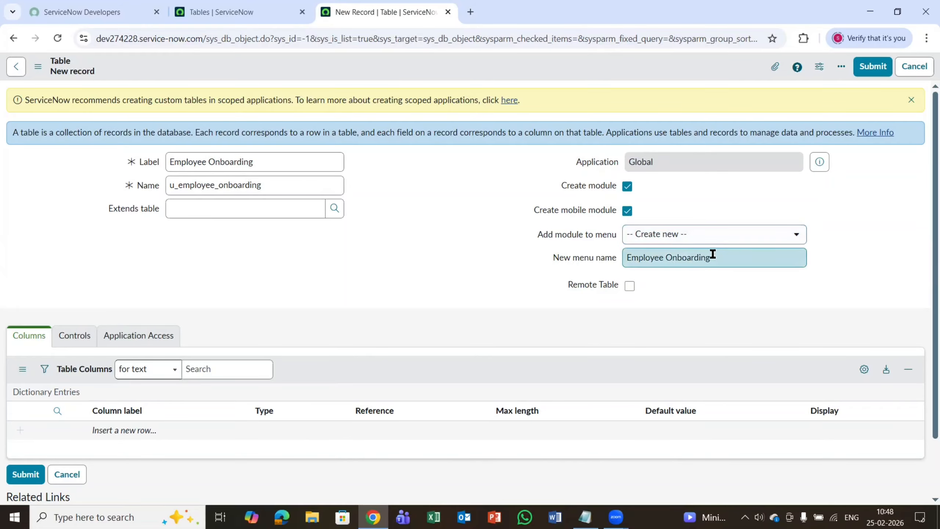
pyautogui.click(219, 12)
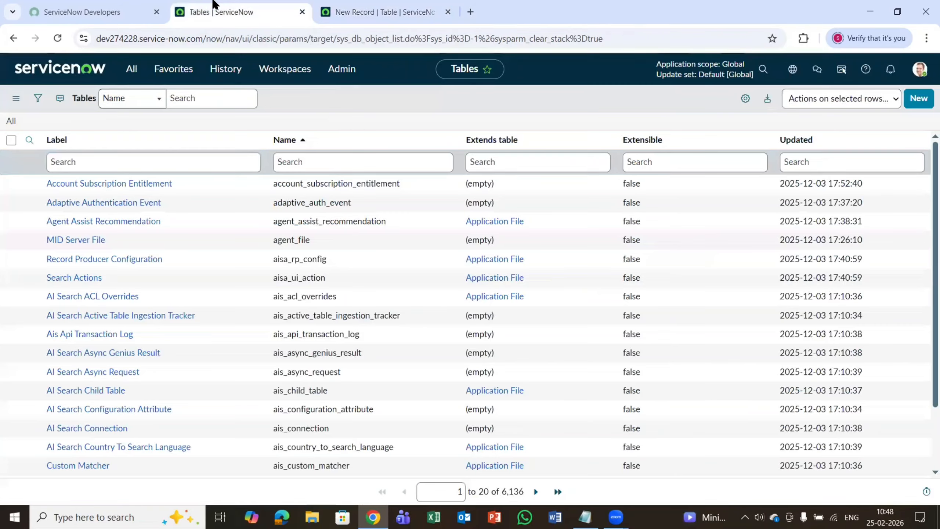
pyautogui.click(128, 70)
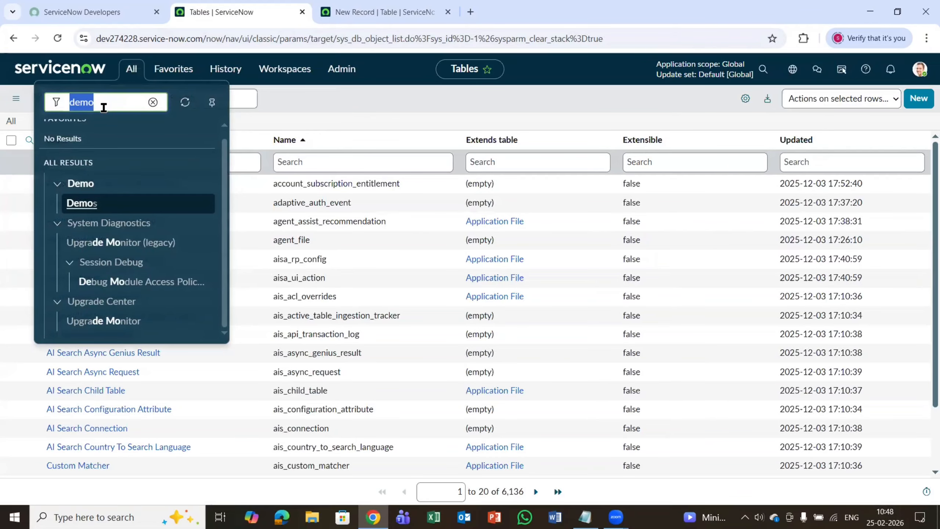
pyautogui.click(381, 12)
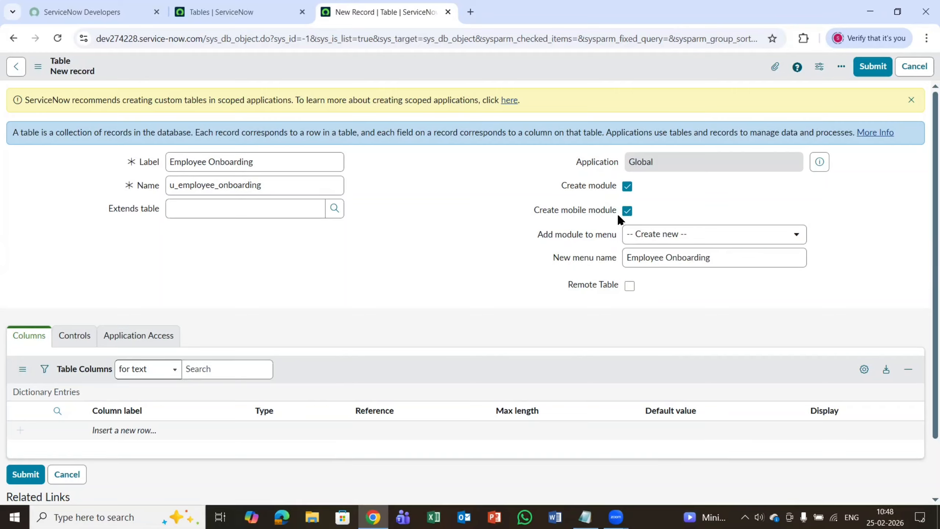
# Step: Review the Create mobile module option and browse the existing application menus offered for adding the module, keeping Create new
pyautogui.click(625, 211)
pyautogui.scroll(-2, 393, 303)
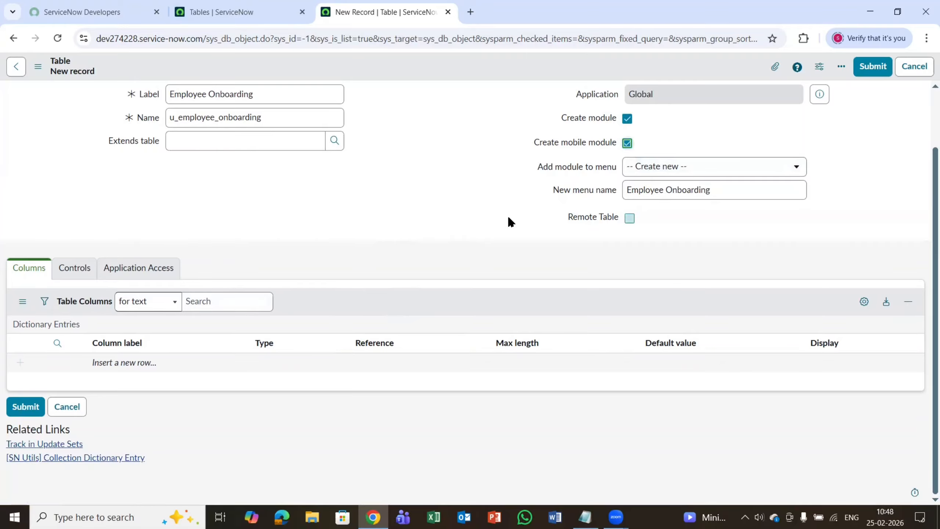
pyautogui.click(663, 167)
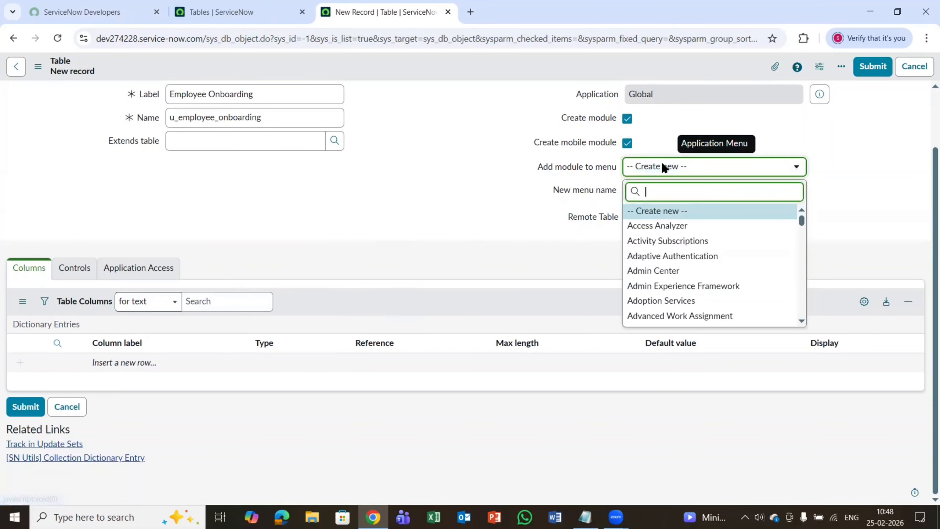
pyautogui.scroll(-10, 673, 255)
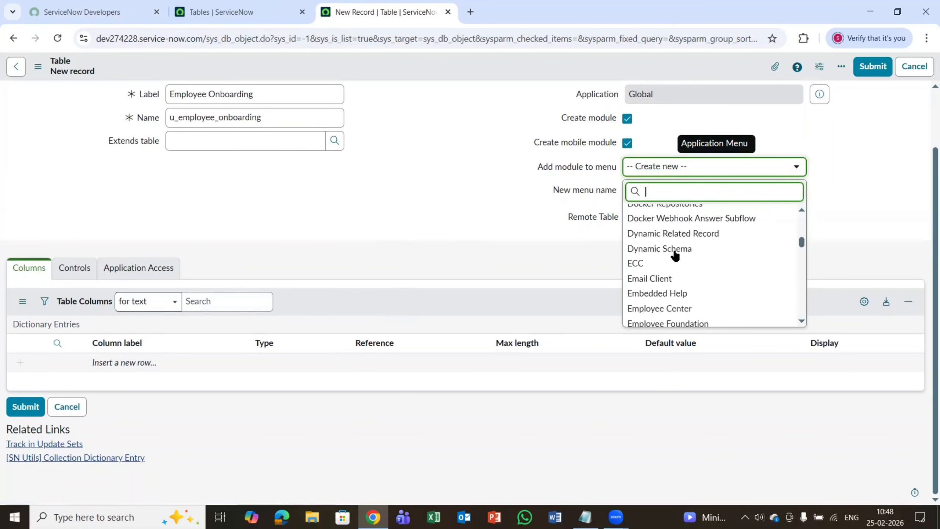
pyautogui.scroll(8, 674, 255)
pyautogui.scroll(-5, 674, 254)
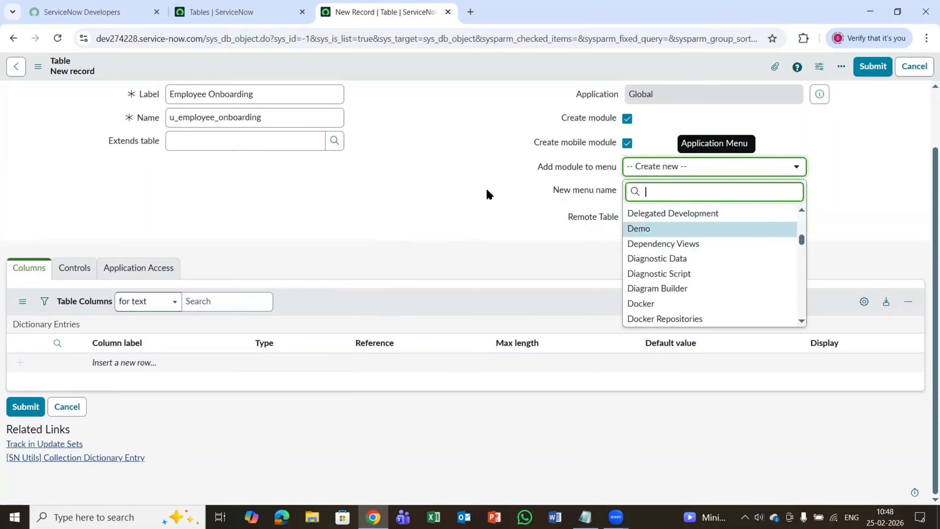
pyautogui.click(416, 213)
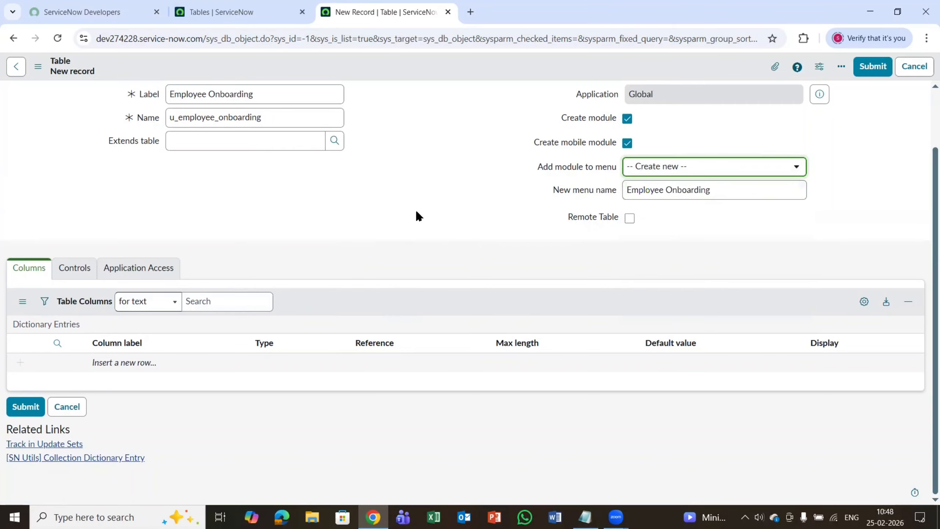
# Step: Clear the demo filter from the application navigator in the other browser tab and examine the Self-Service menu and its modules
pyautogui.click(669, 173)
pyautogui.scroll(-5, 677, 237)
pyautogui.click(244, 16)
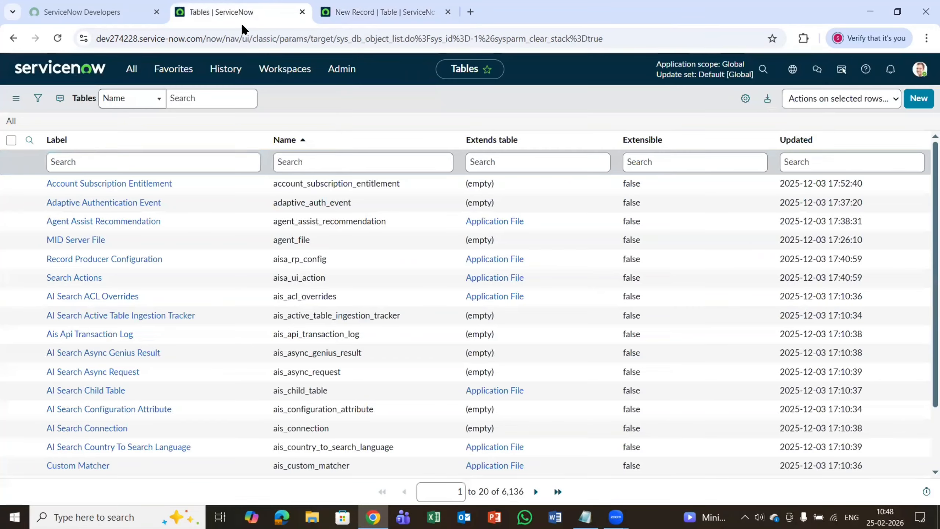
pyautogui.click(131, 69)
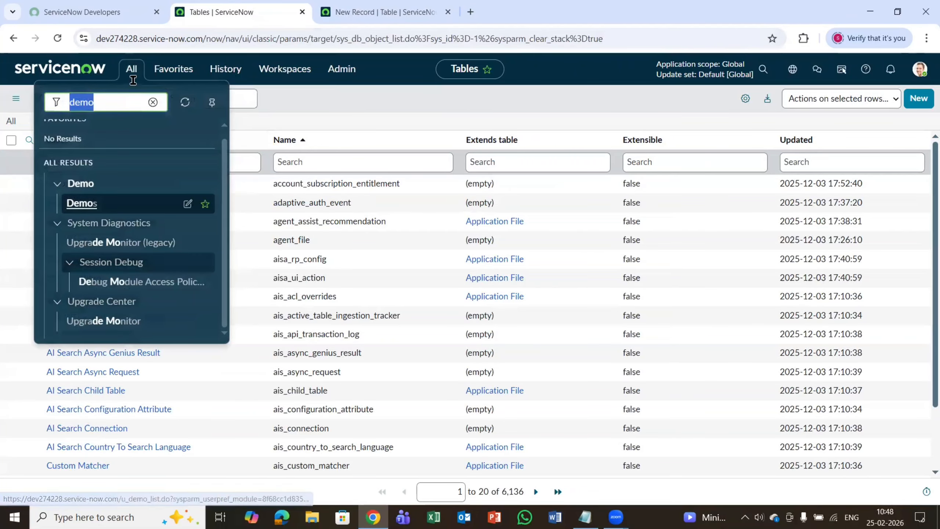
pyautogui.press('BackSpace')
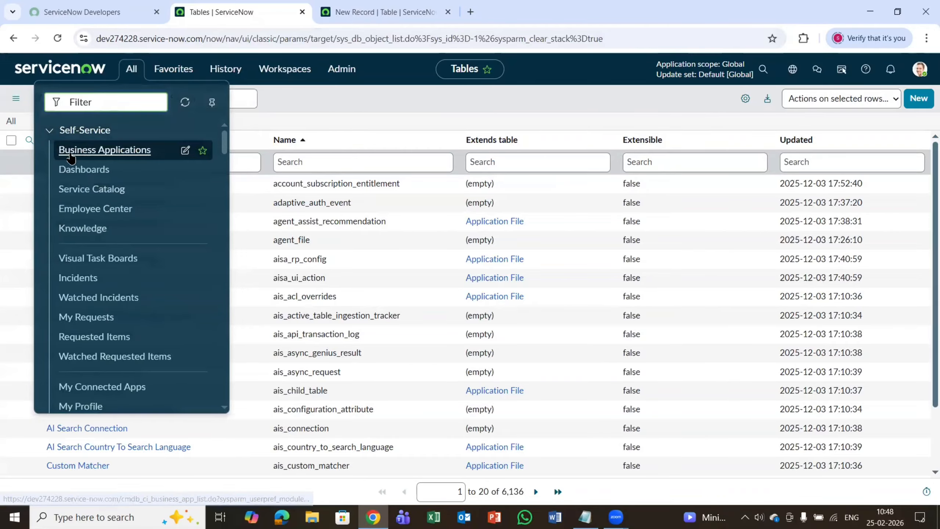
pyautogui.hotkey('ctrl', 'Tab')
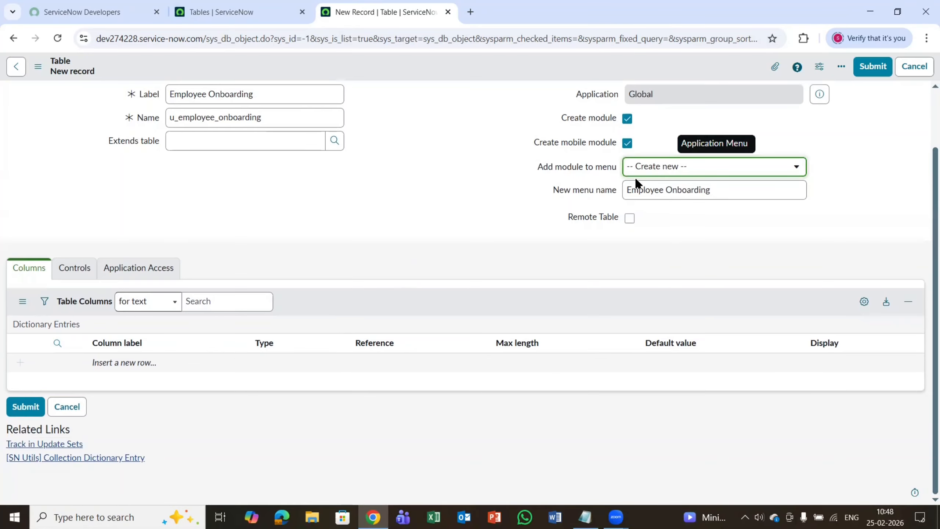
# Step: Search the record's Add module to menu choices for sel and compare Self-Service with its entry in the application navigator
pyautogui.click(653, 167)
pyautogui.scroll(-5, 667, 258)
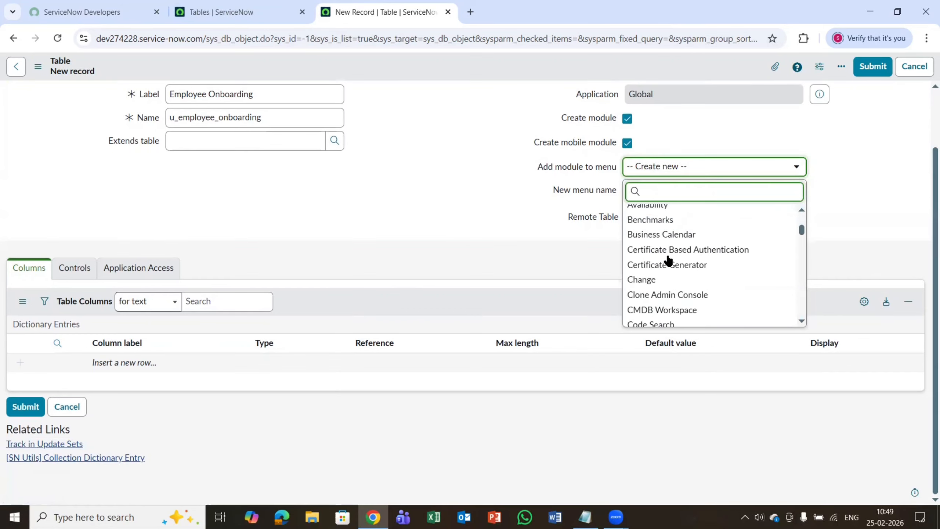
pyautogui.write('sel')
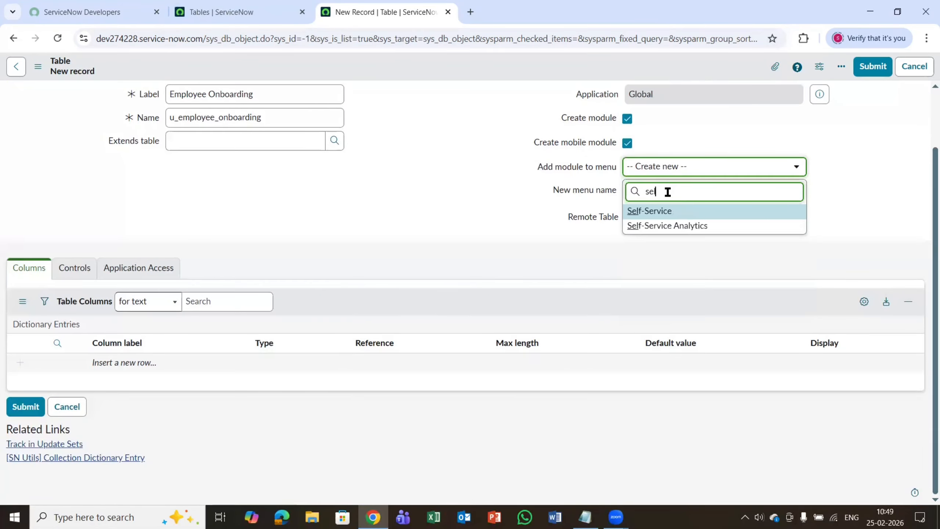
pyautogui.click(212, 6)
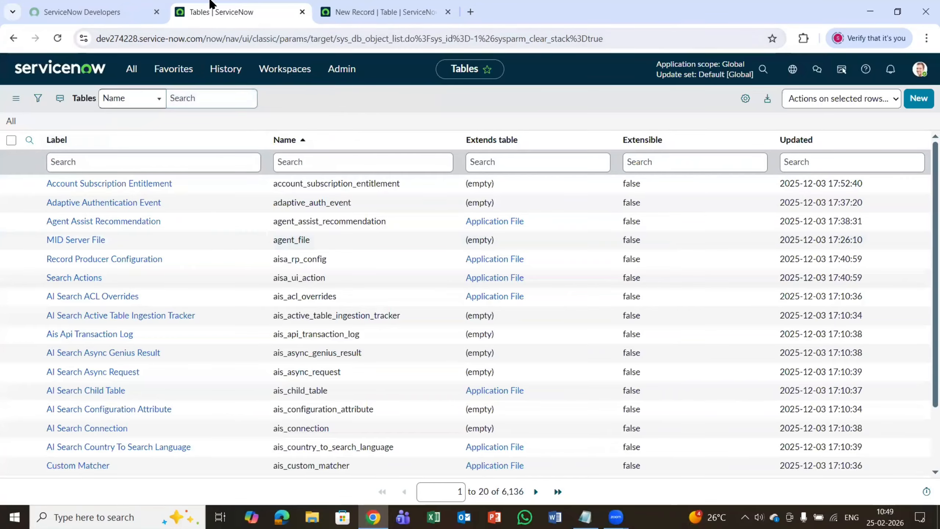
pyautogui.click(132, 69)
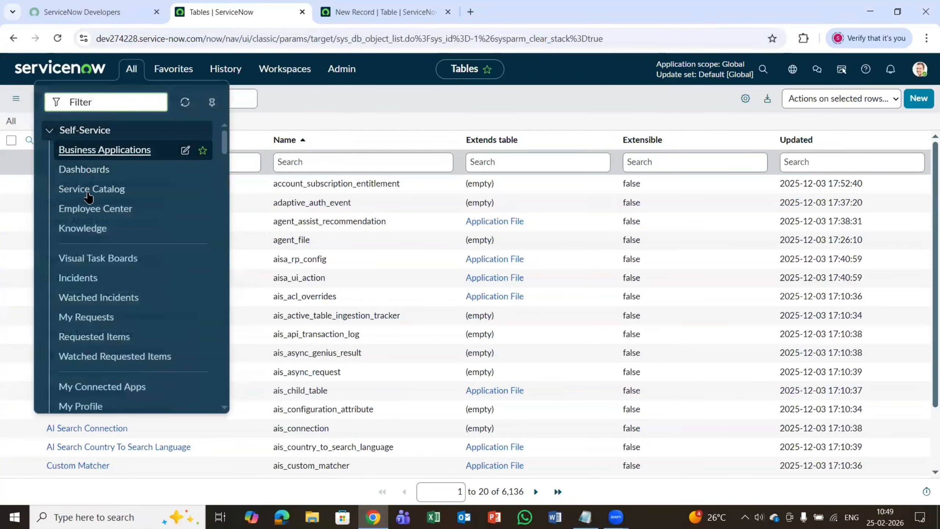
pyautogui.click(381, 5)
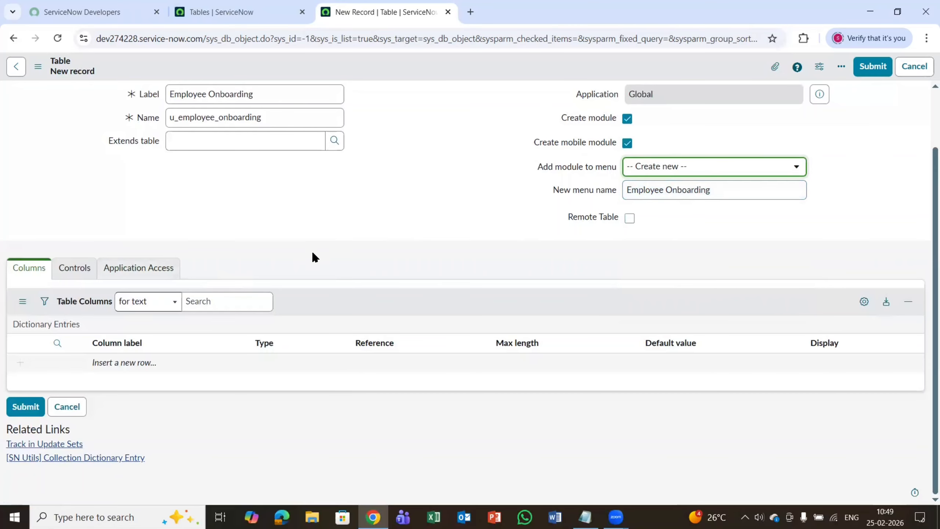
# Step: Review the Columns and Controls sections of the new table record together with its label and Extends table fields
pyautogui.click(80, 269)
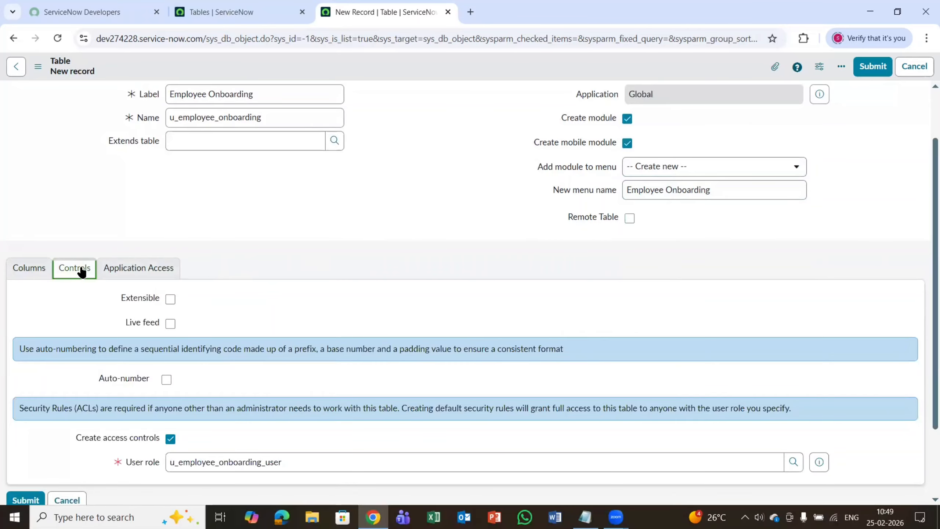
pyautogui.click(29, 268)
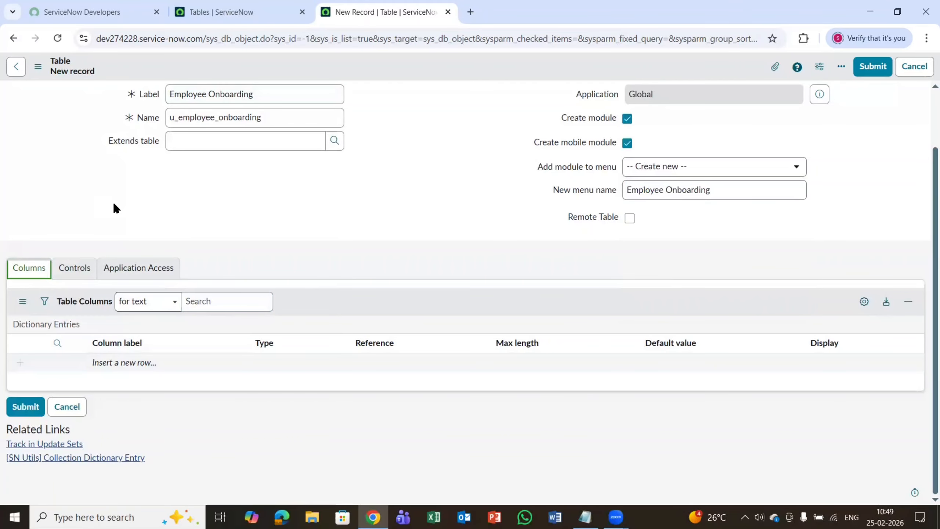
pyautogui.click(69, 266)
pyautogui.scroll(-1, 238, 226)
pyautogui.scroll(2, 238, 226)
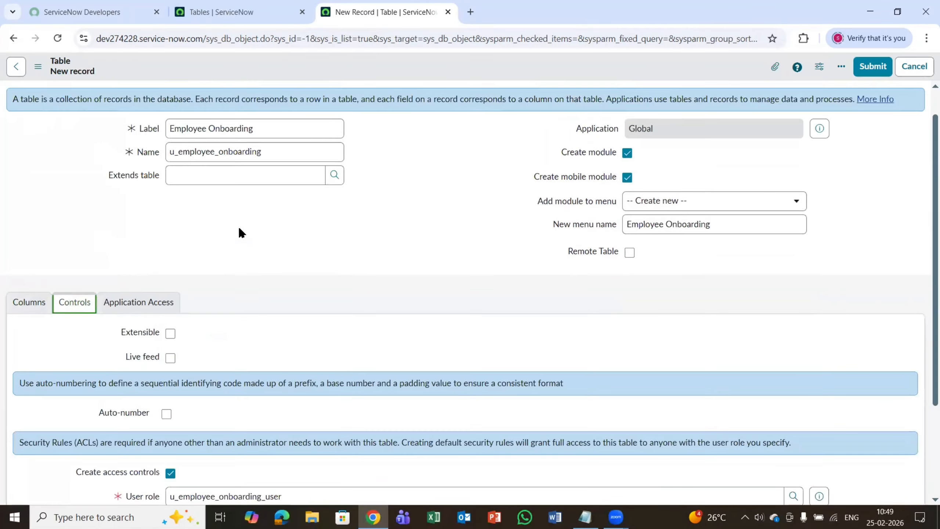
pyautogui.scroll(-1, 238, 226)
pyautogui.scroll(2, 130, 153)
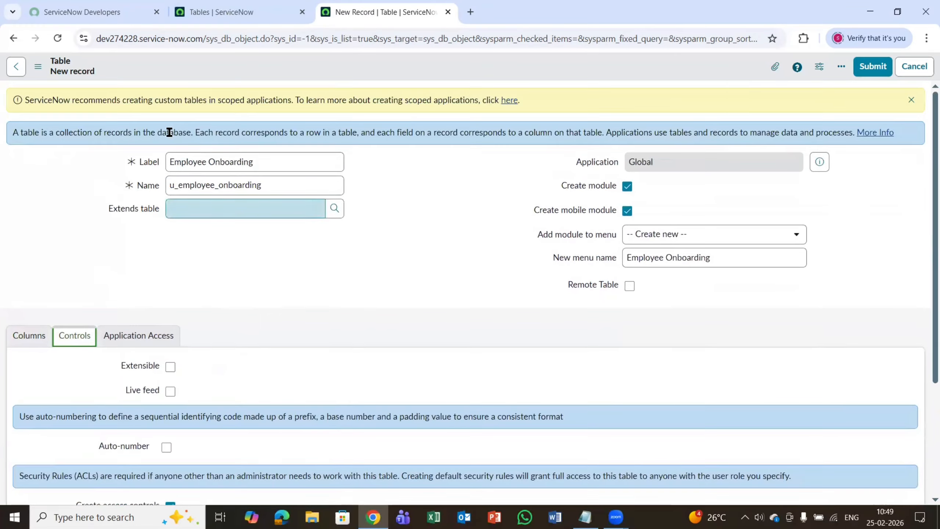
# Step: Configure the table's controls: enable Extensible, Live feed and Auto-number, and disable Create access controls
pyautogui.scroll(-3, 254, 269)
pyautogui.click(171, 244)
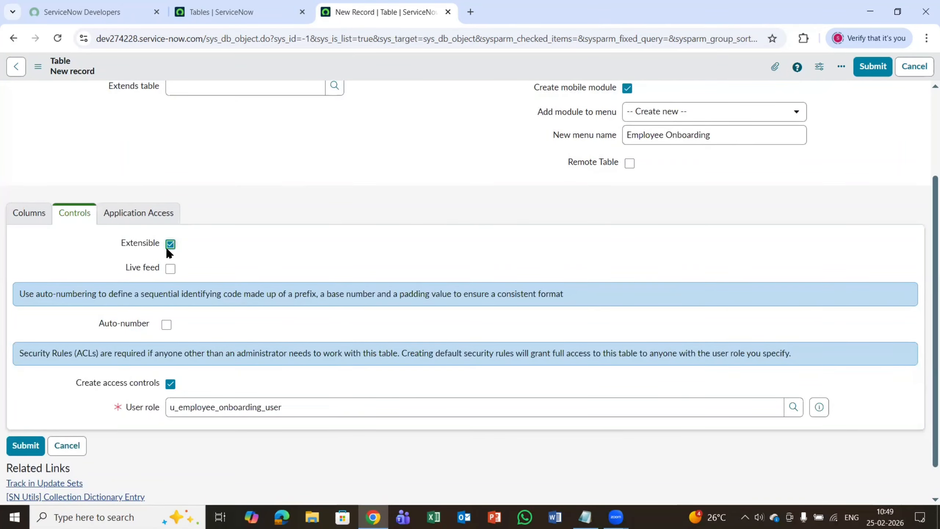
pyautogui.scroll(3, 339, 179)
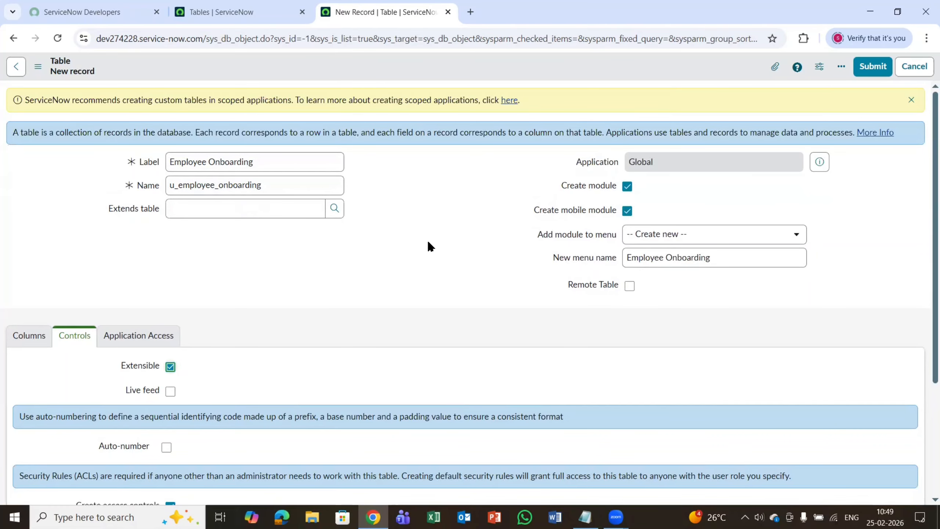
pyautogui.scroll(-3, 427, 239)
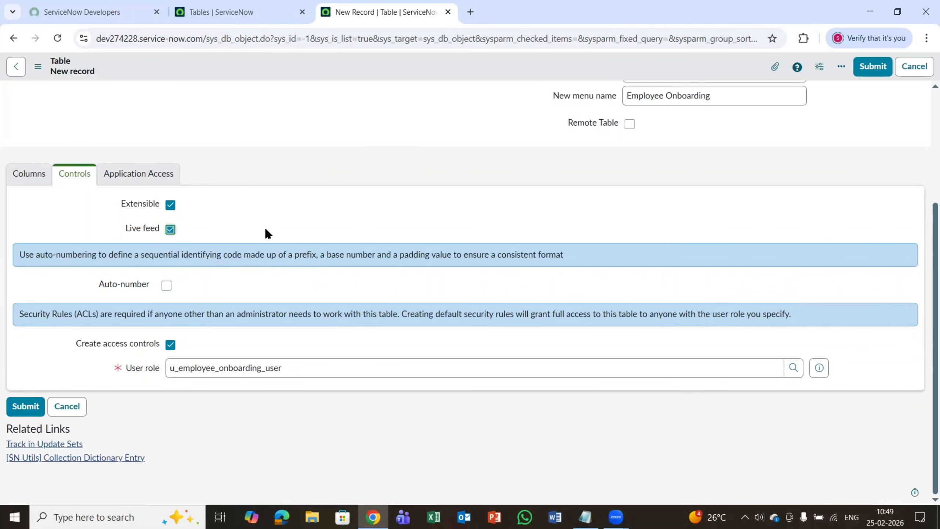
pyautogui.click(169, 346)
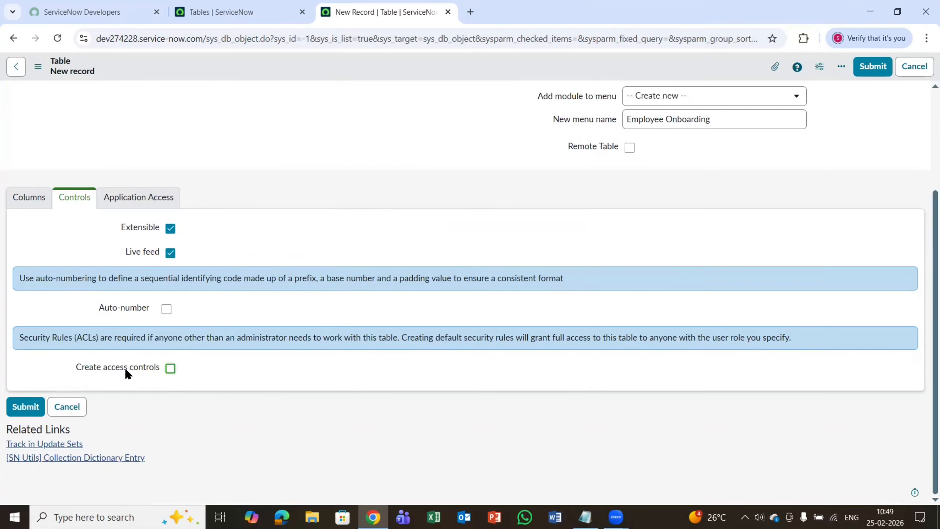
pyautogui.click(166, 308)
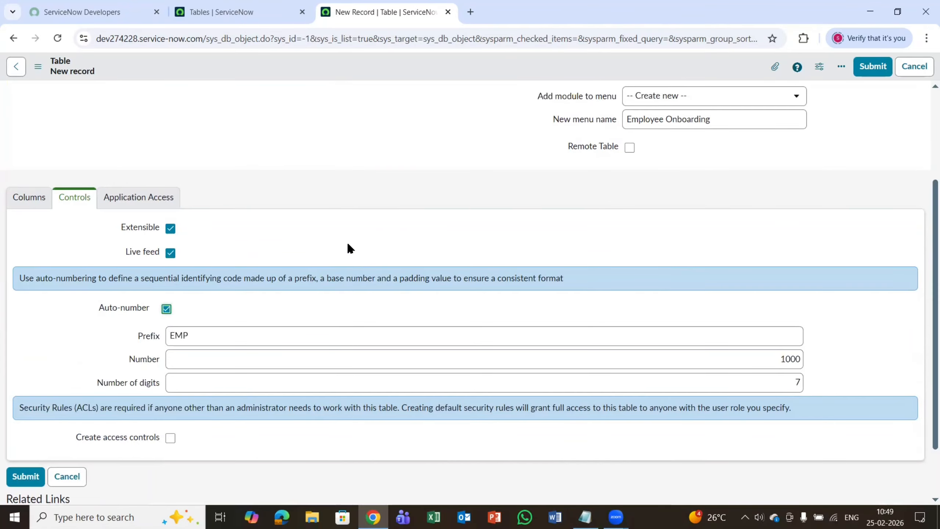
# Step: Examine the auto-number settings for the prefix, starting number and number of digits
pyautogui.scroll(-2, 373, 236)
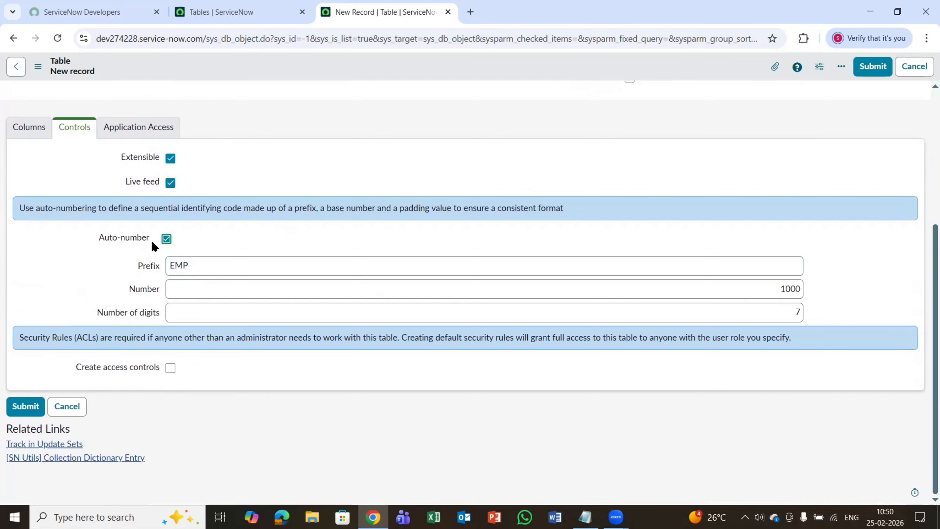
pyautogui.click(206, 261)
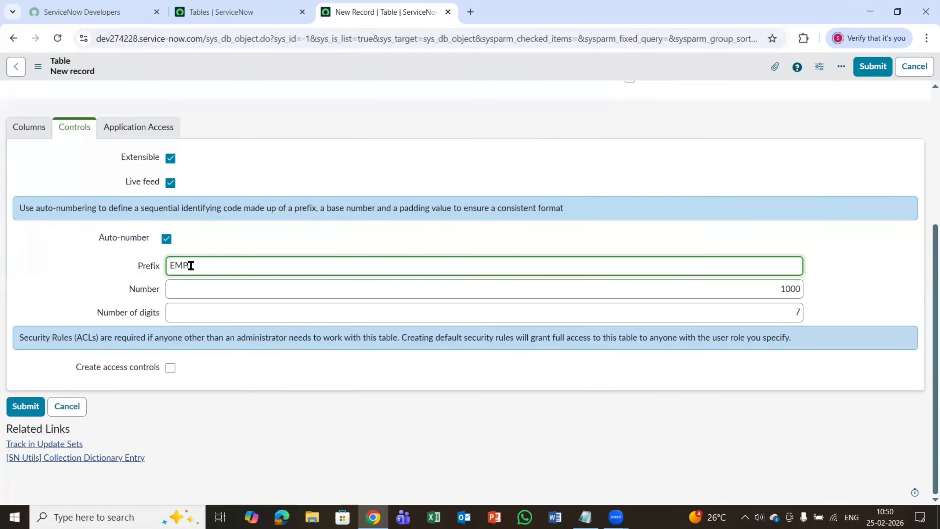
pyautogui.moveTo(767, 293); pyautogui.dragTo(859, 282)
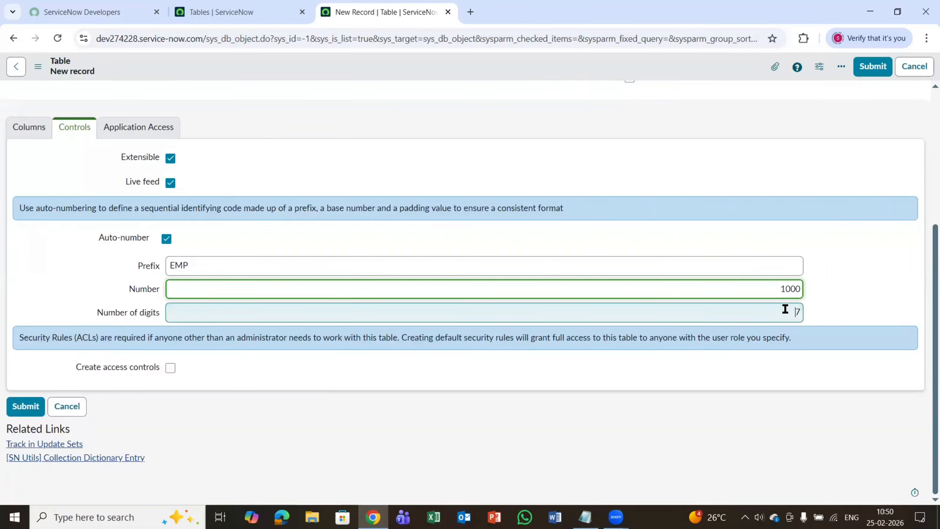
pyautogui.moveTo(787, 308); pyautogui.dragTo(829, 319)
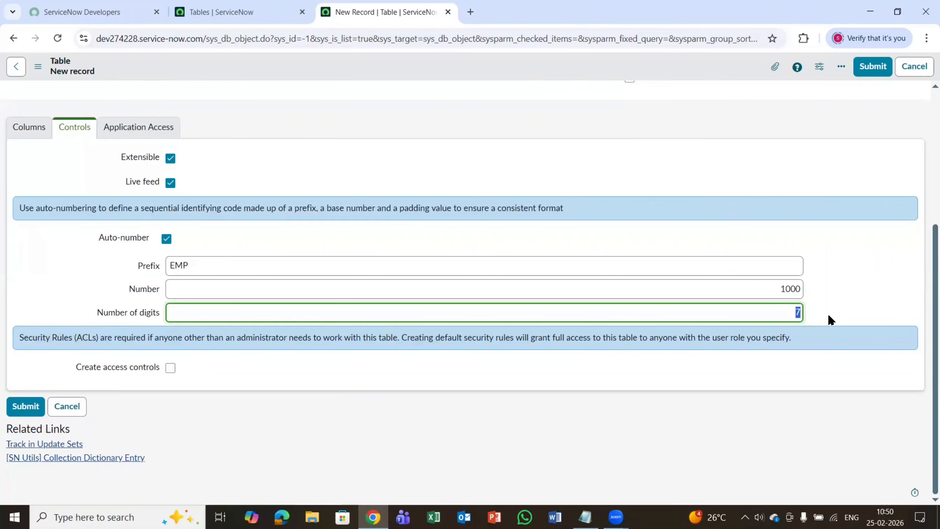
pyautogui.click(828, 315)
pyautogui.click(797, 317)
pyautogui.click(827, 318)
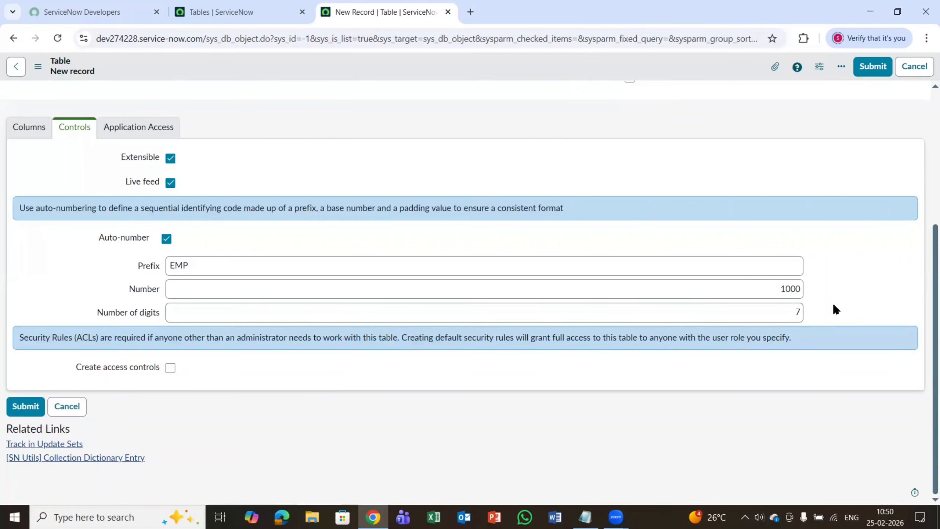
# Step: Submit the new Employee Onboarding table record
pyautogui.scroll(5, 510, 347)
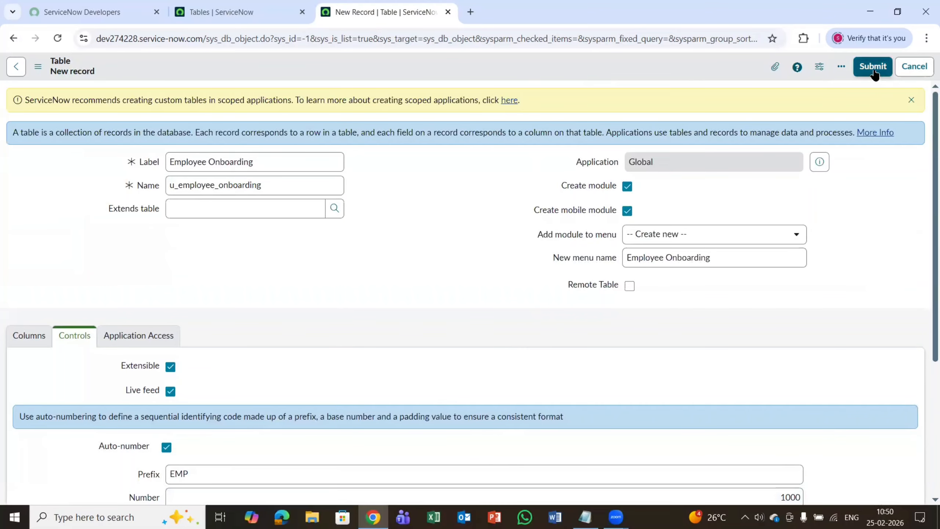
pyautogui.click(873, 68)
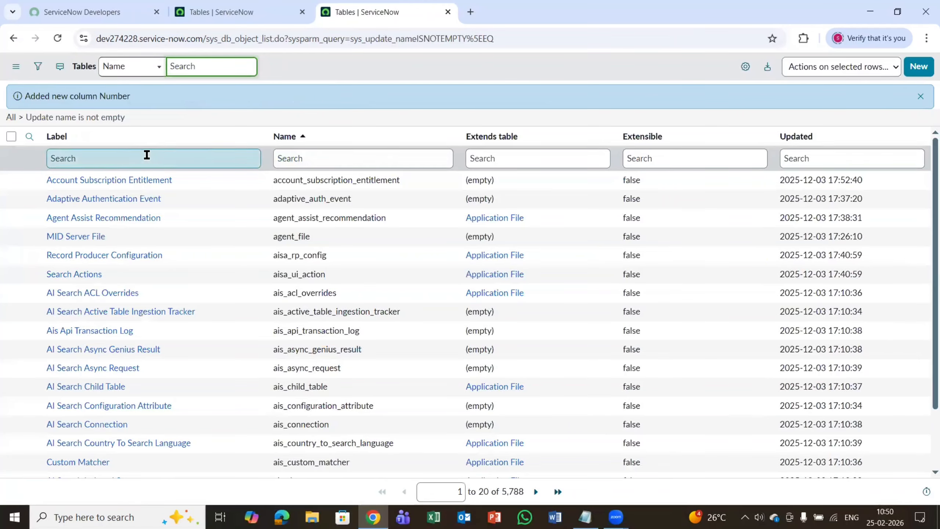
# Step: Filter the Tables list to labels starting with "employee"
pyautogui.click(134, 160)
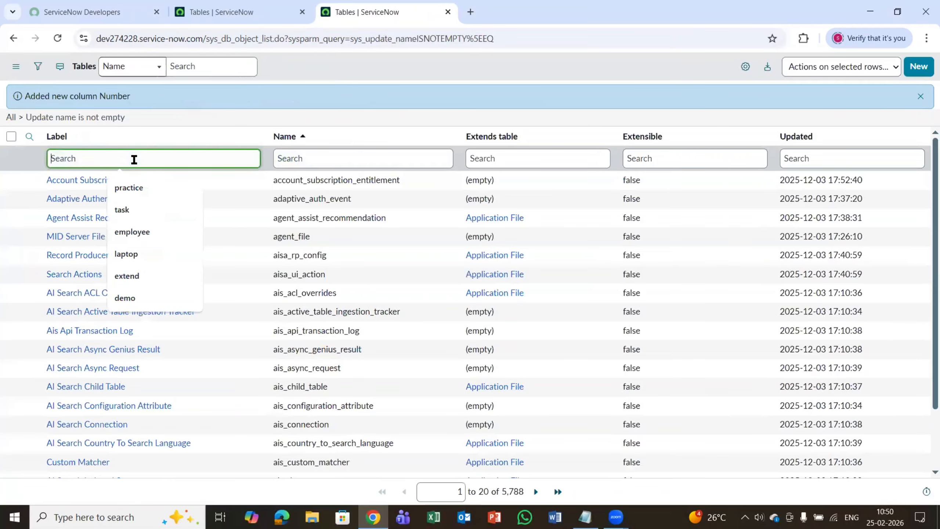
pyautogui.write('employee')
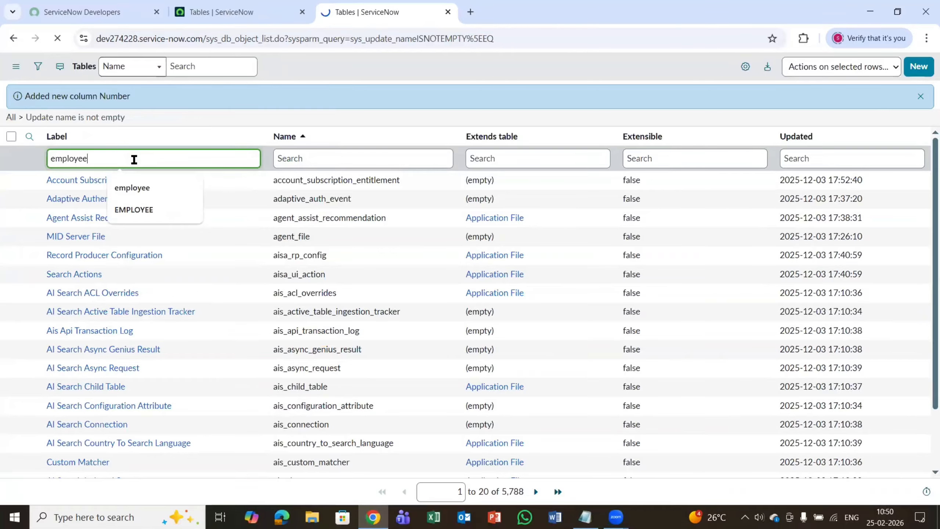
pyautogui.press('Return')
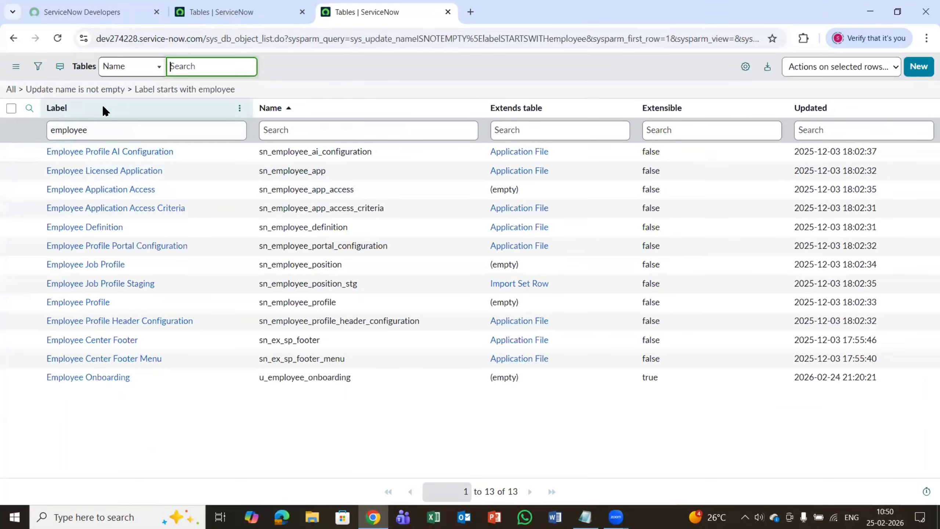
# Step: Open the Employee Onboarding table record from the filtered list in a new browser tab
pyautogui.click(102, 130)
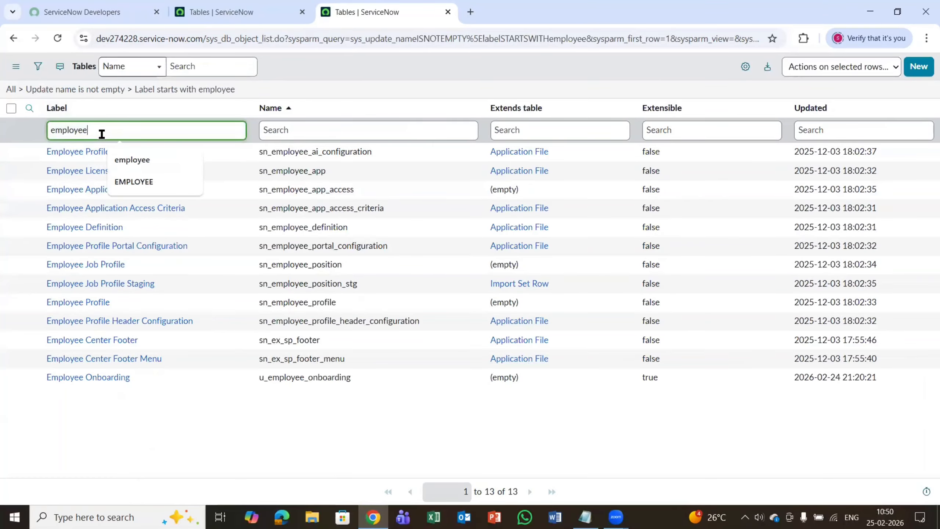
pyautogui.moveTo(120, 131); pyautogui.dragTo(25, 138)
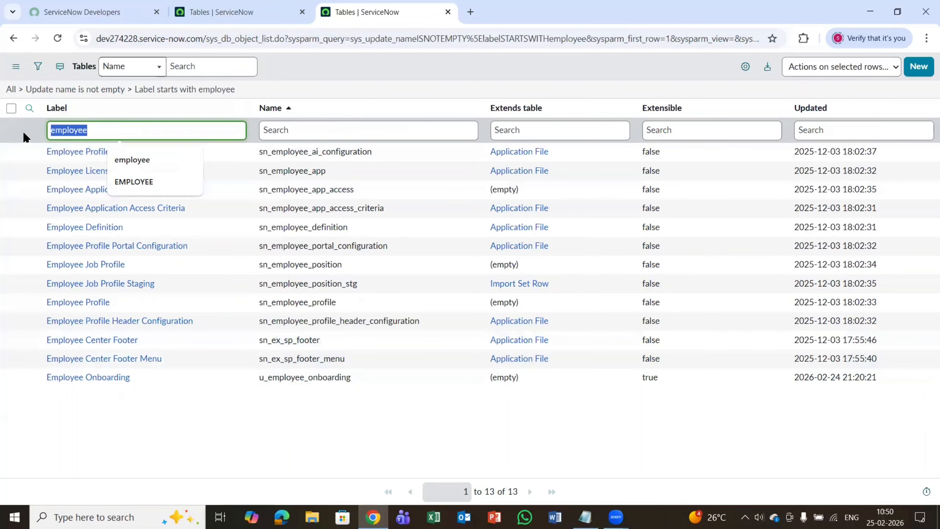
pyautogui.rightClick(29, 378)
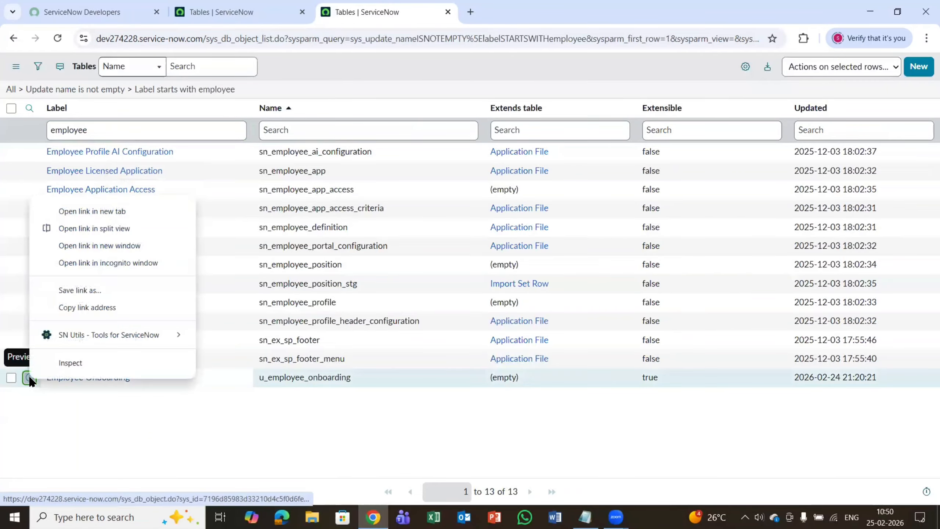
pyautogui.click(68, 214)
pyautogui.click(520, 4)
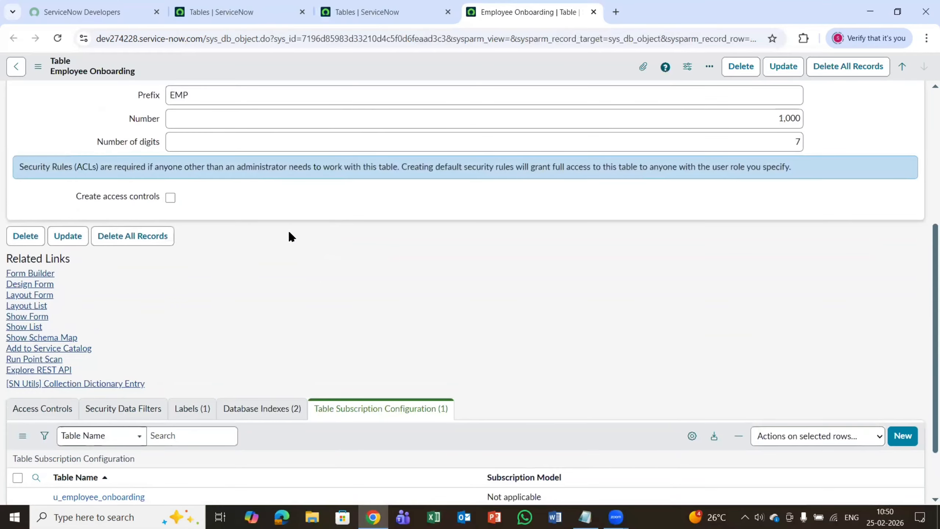
# Step: Examine the Employee Onboarding table's column definitions, including types, lengths and default values, along with its label, name and related links
pyautogui.scroll(-5, 449, 201)
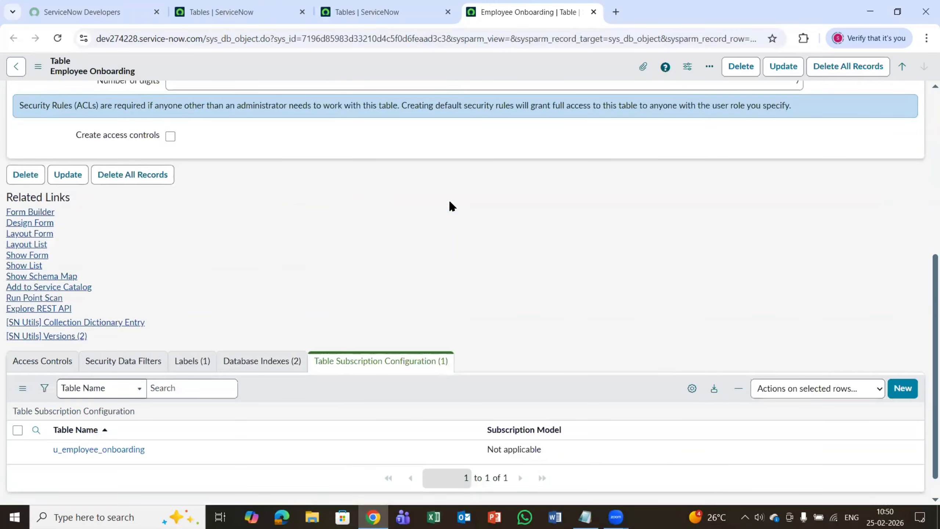
pyautogui.scroll(4, 449, 201)
pyautogui.click(29, 166)
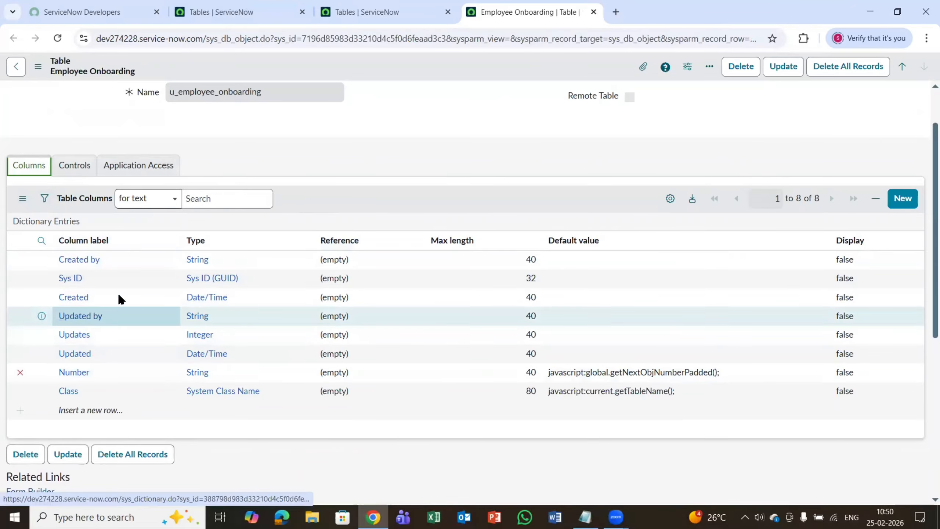
pyautogui.scroll(-3, 104, 297)
pyautogui.scroll(3, 105, 300)
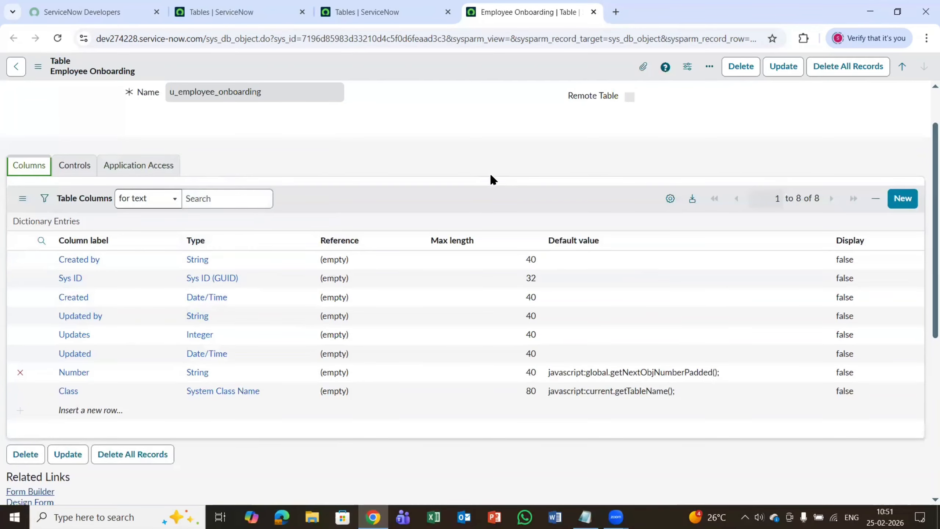
pyautogui.scroll(-5, 491, 177)
pyautogui.scroll(5, 491, 179)
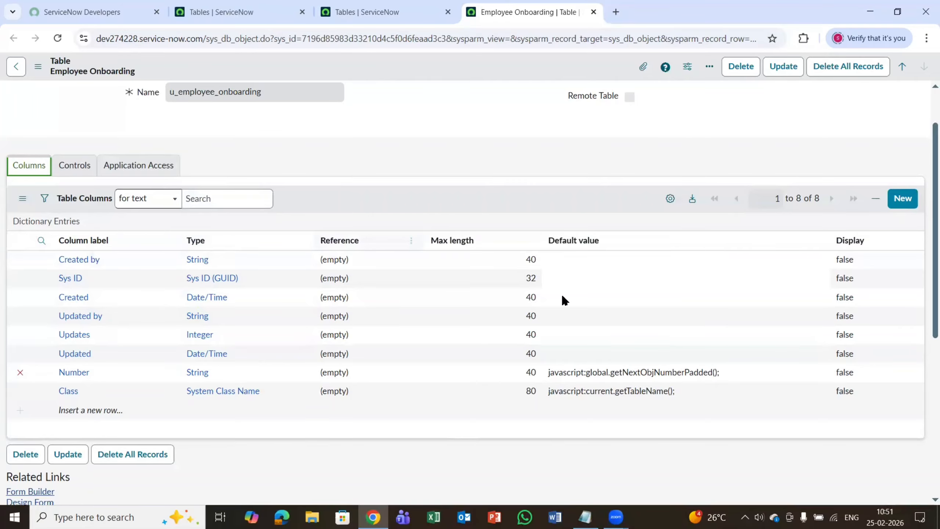
pyautogui.scroll(-3, 105, 258)
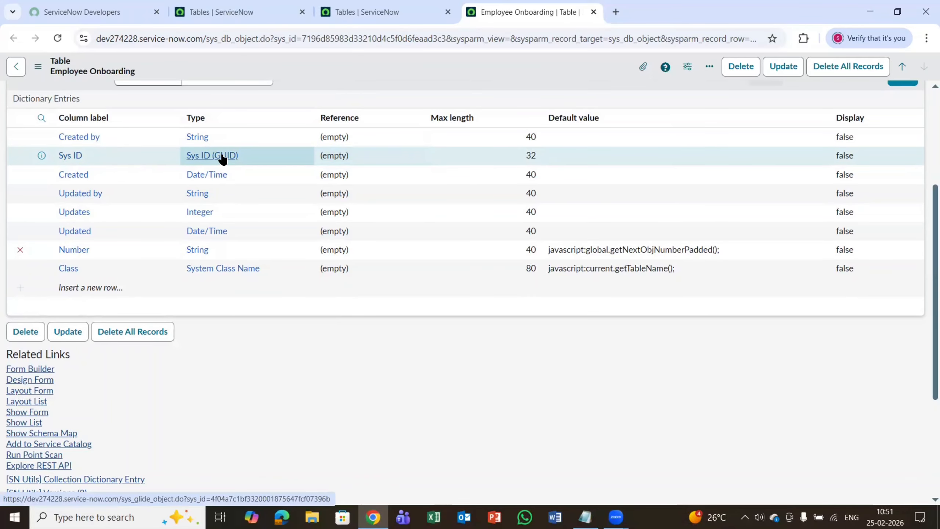
pyautogui.scroll(5, 222, 165)
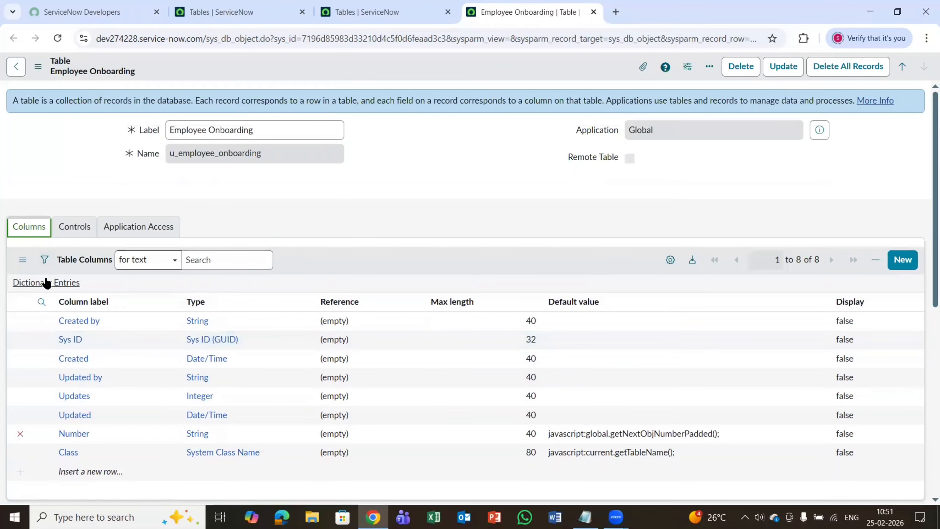
pyautogui.scroll(-2, 156, 276)
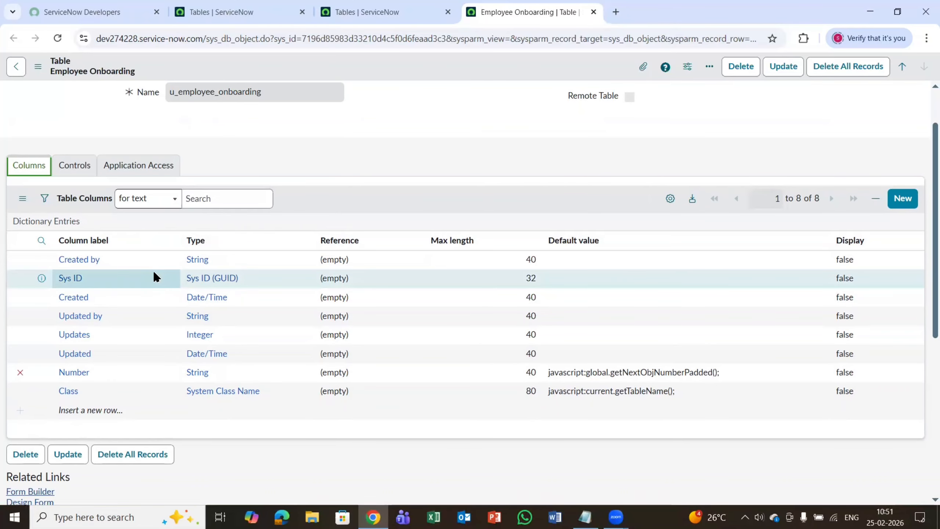
pyautogui.scroll(-2, 153, 263)
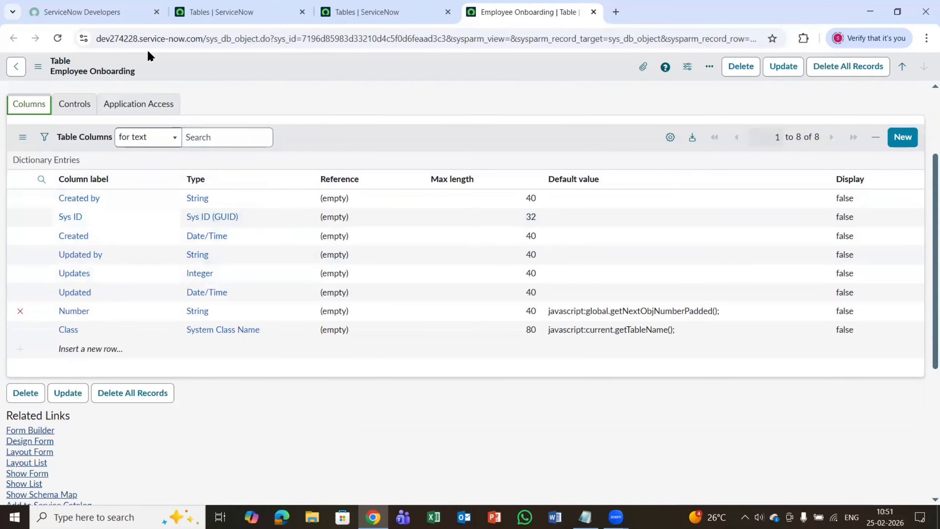
pyautogui.scroll(2, 243, 158)
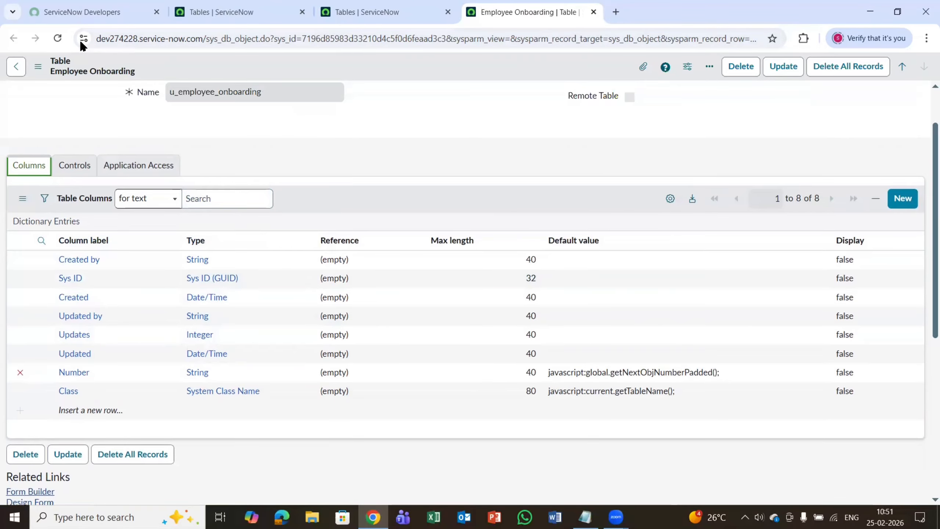
pyautogui.scroll(2, 361, 179)
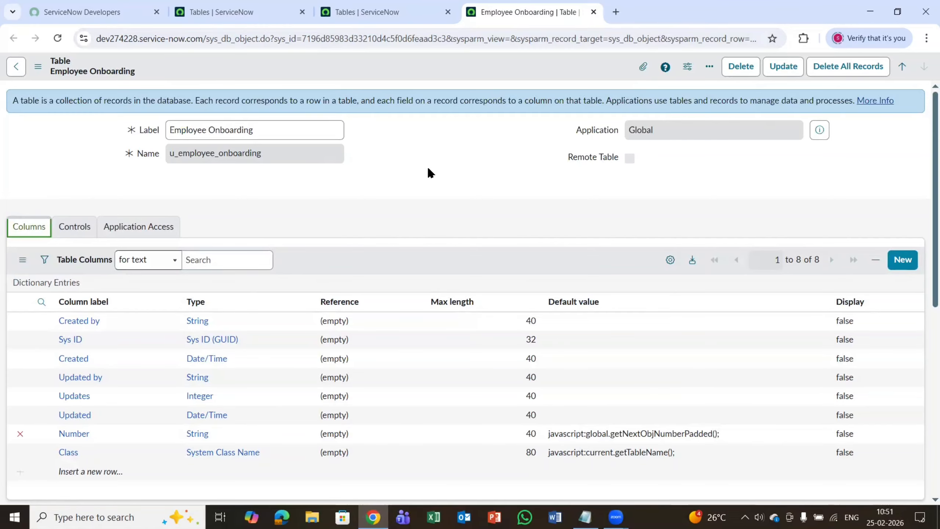
pyautogui.scroll(-1, 397, 201)
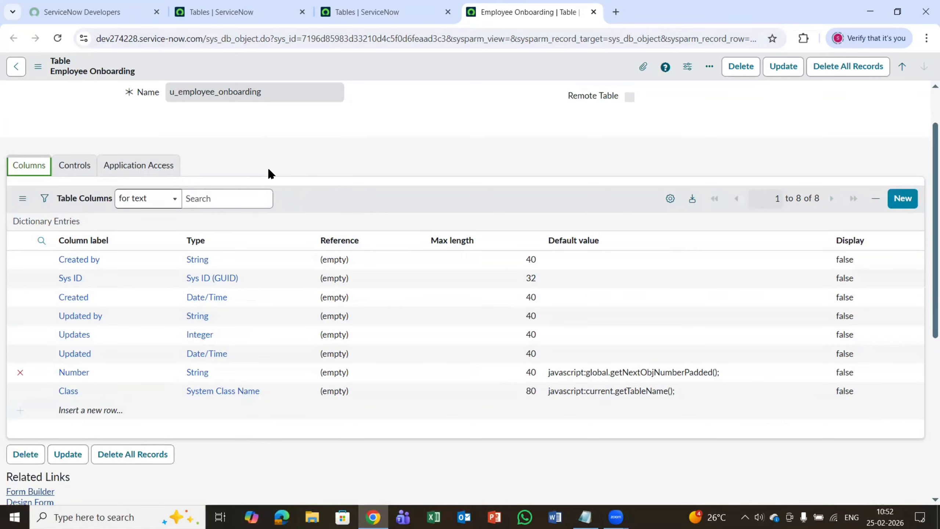
pyautogui.scroll(2, 428, 222)
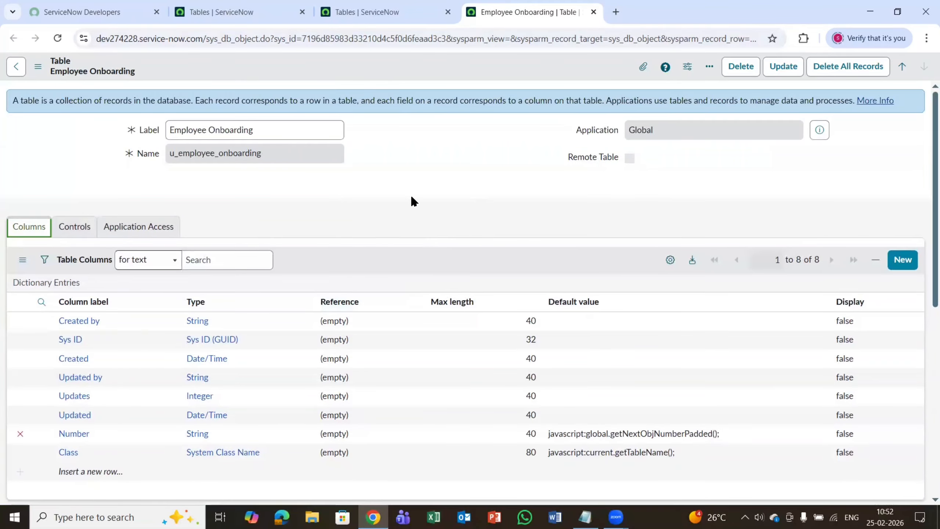
pyautogui.scroll(-10, 413, 202)
pyautogui.scroll(10, 411, 202)
# Step: Return to the instance's home page and search the application navigator for "employee onb"
pyautogui.click(219, 11)
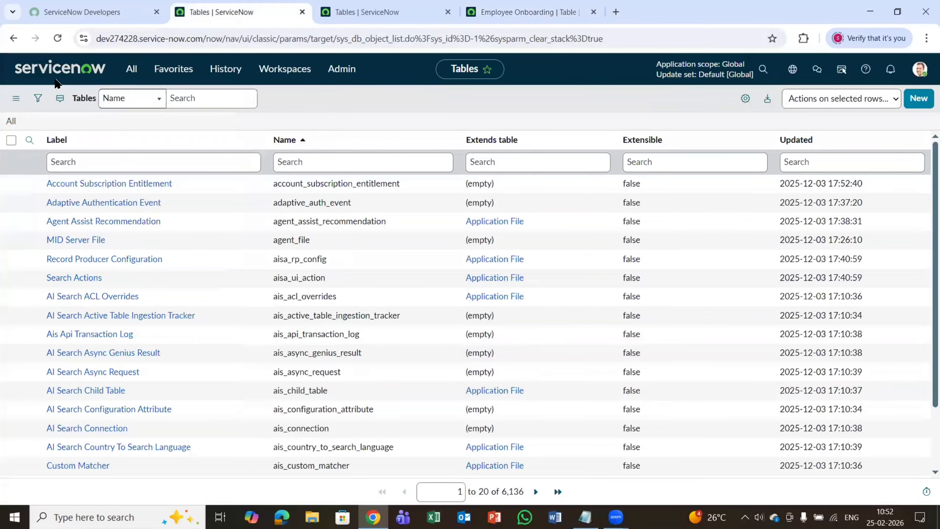
pyautogui.click(59, 68)
pyautogui.click(131, 71)
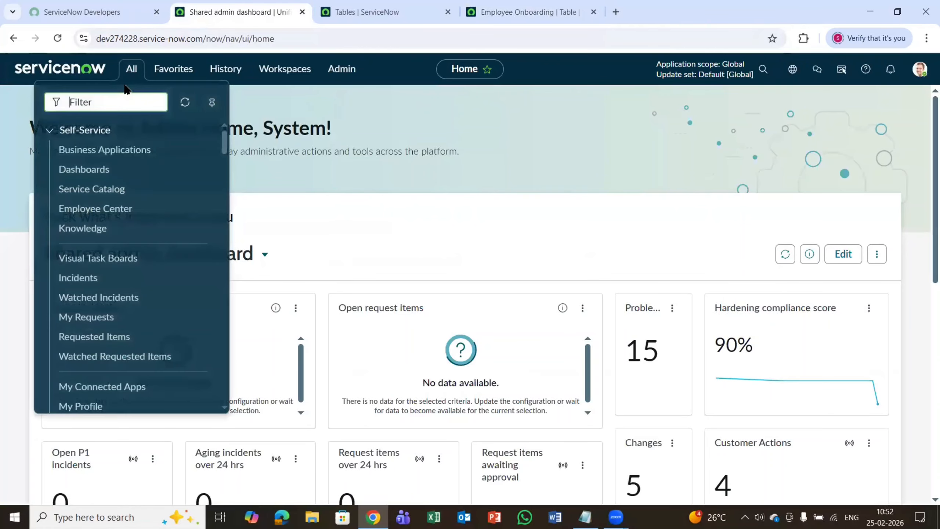
pyautogui.write('employee')
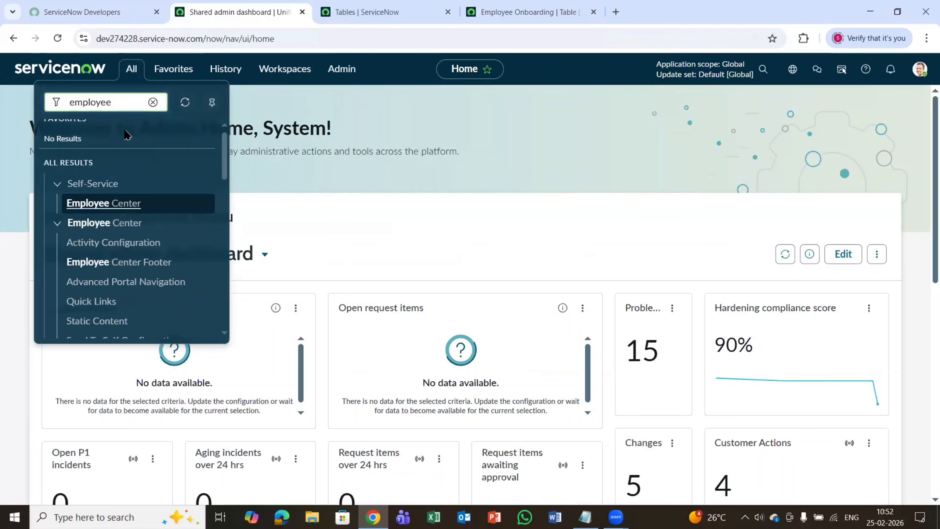
pyautogui.write(' onb')
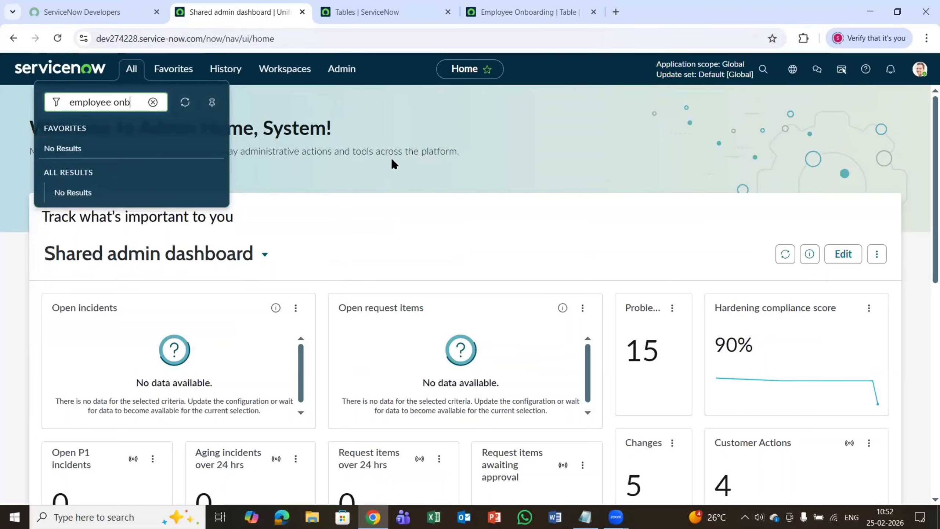
pyautogui.click(380, 197)
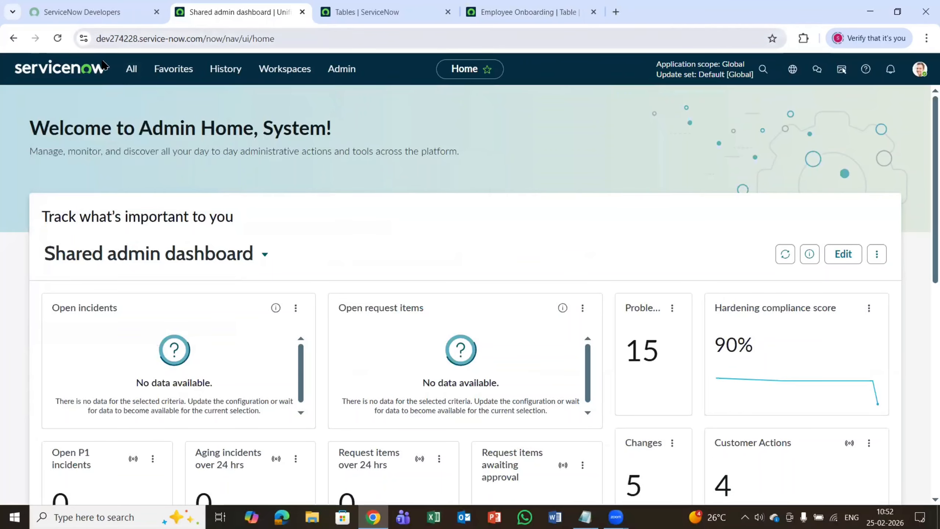
# Step: Reload the home page and repeat the navigator search for "employee onb"
pyautogui.click(56, 39)
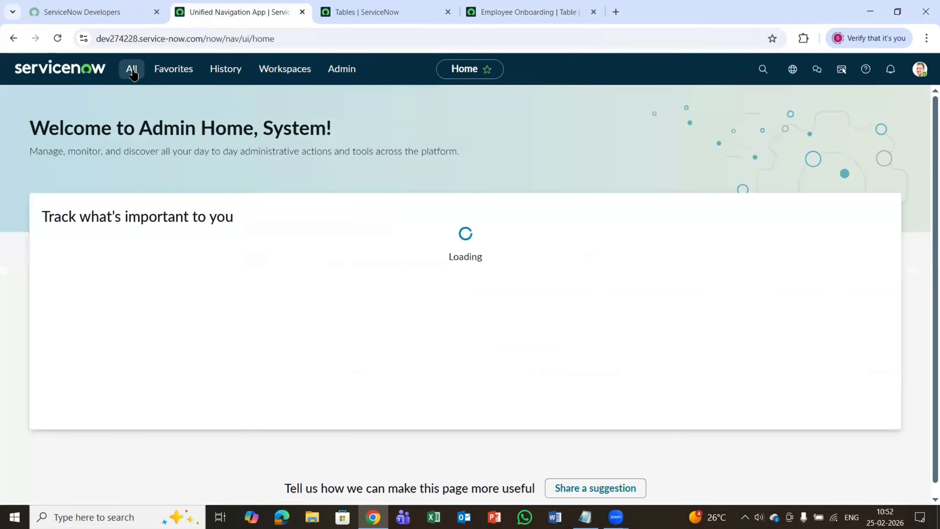
pyautogui.click(132, 70)
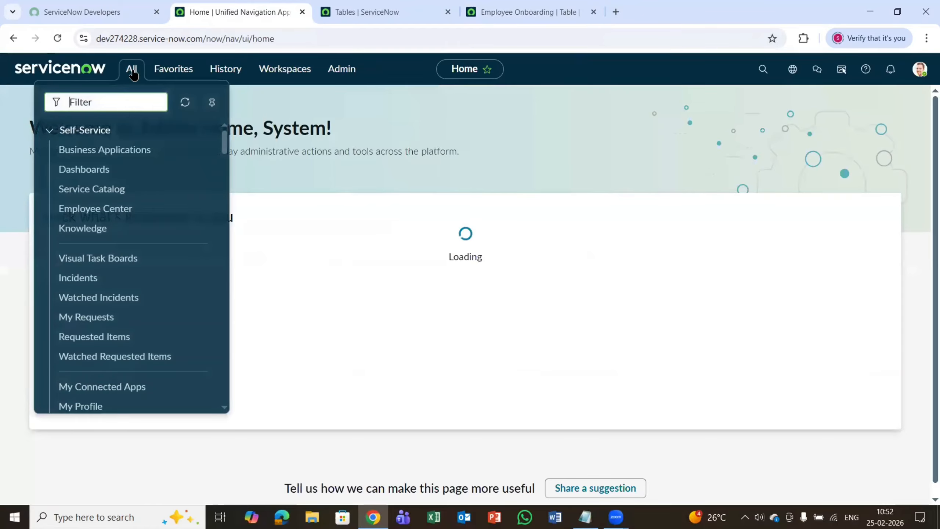
pyautogui.write('emplo')
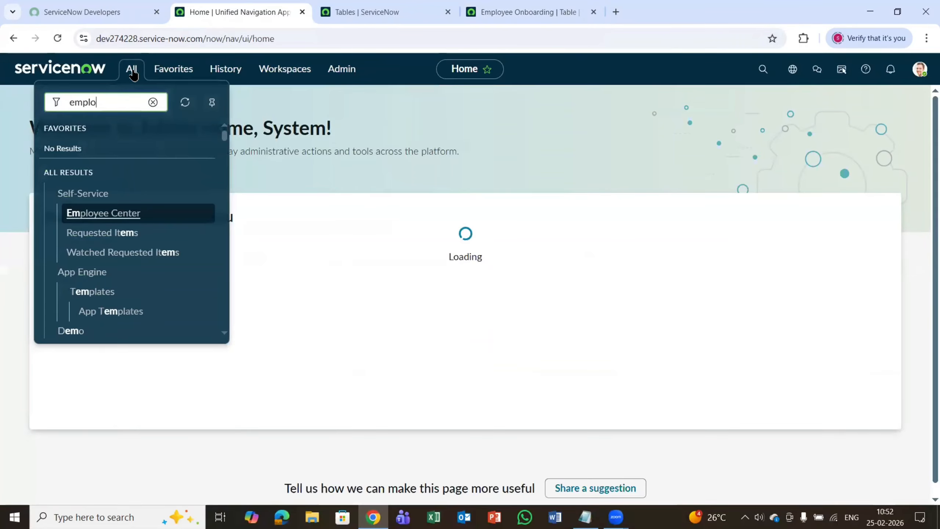
pyautogui.write('yee onb')
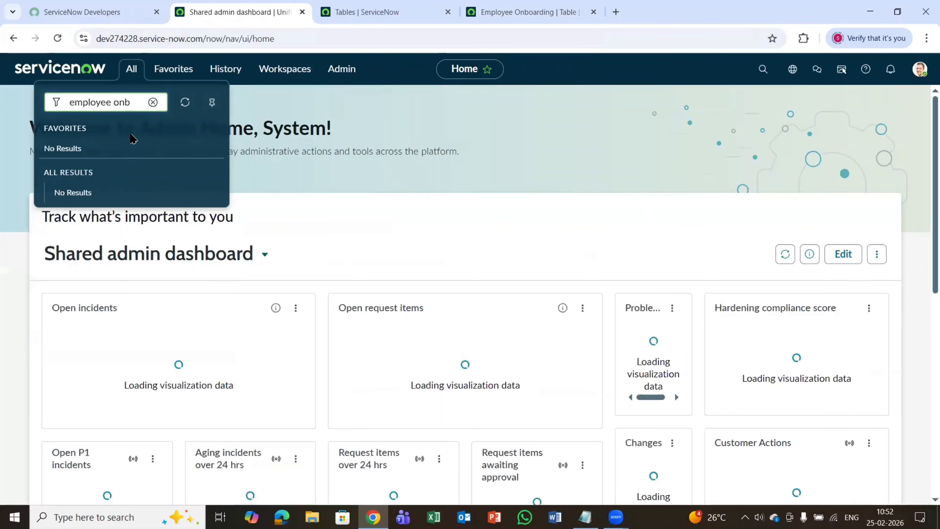
pyautogui.click(489, 126)
# Step: Refresh the home page again, filter the navigator by "employee onb" and open the Employee Onboardings module in a new browser tab
pyautogui.click(57, 39)
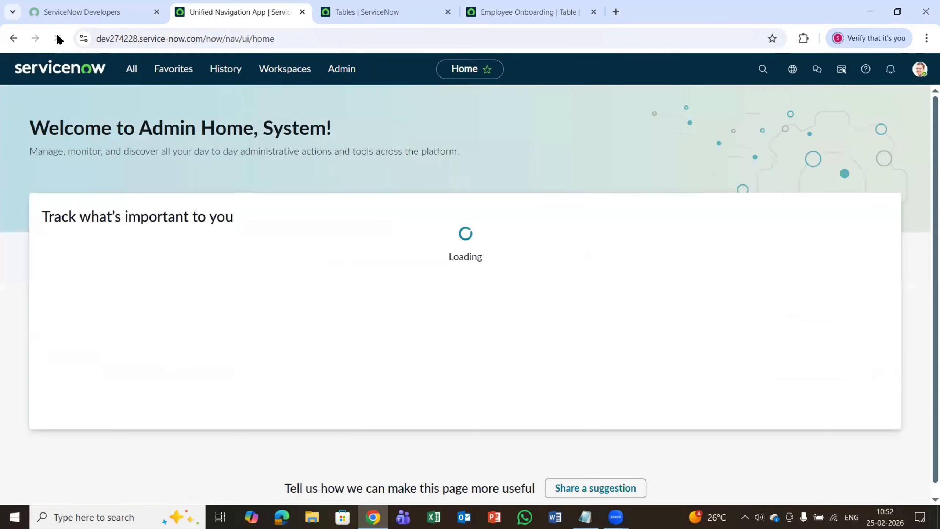
pyautogui.click(132, 73)
pyautogui.write('em')
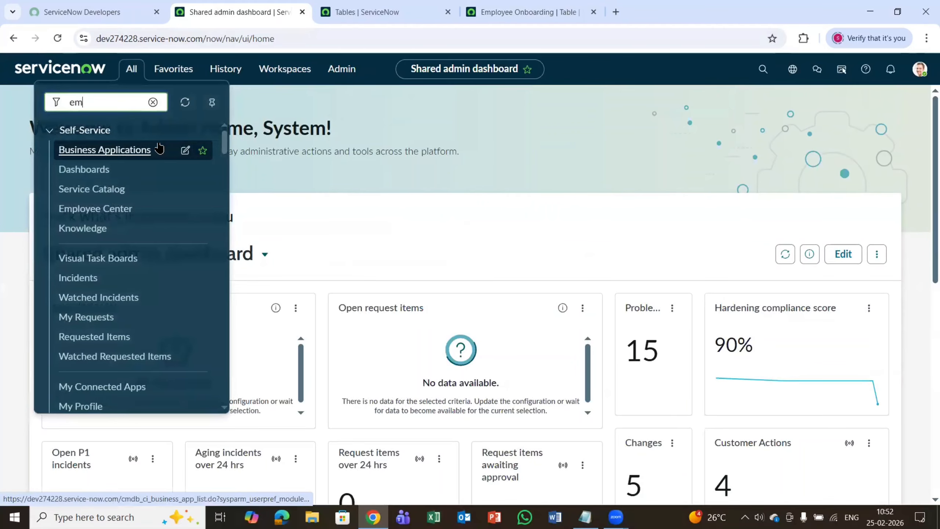
pyautogui.write('ployee ')
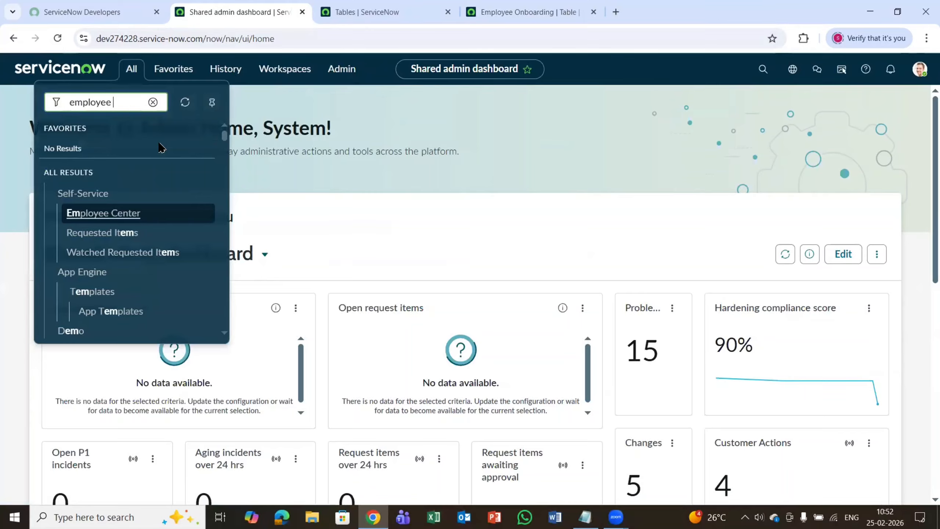
pyautogui.write('onb')
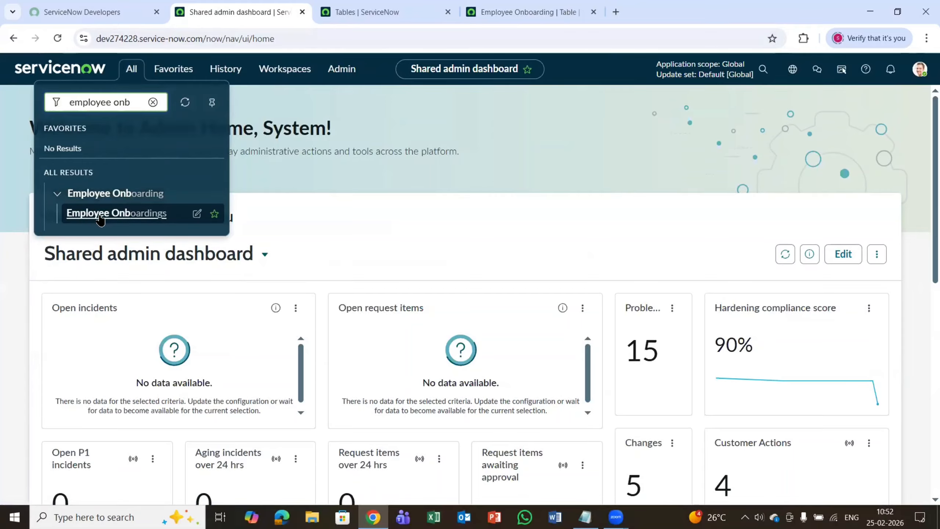
pyautogui.rightClick(154, 220)
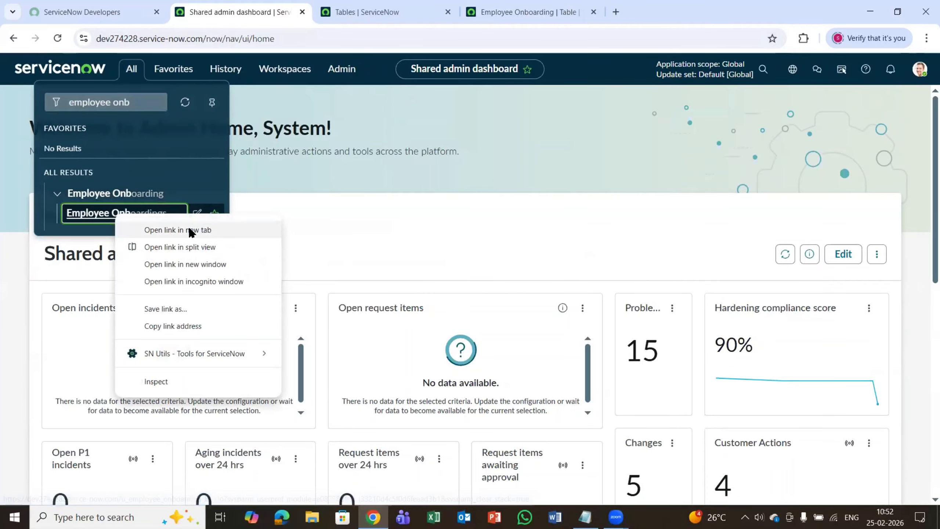
pyautogui.click(178, 229)
pyautogui.click(387, 5)
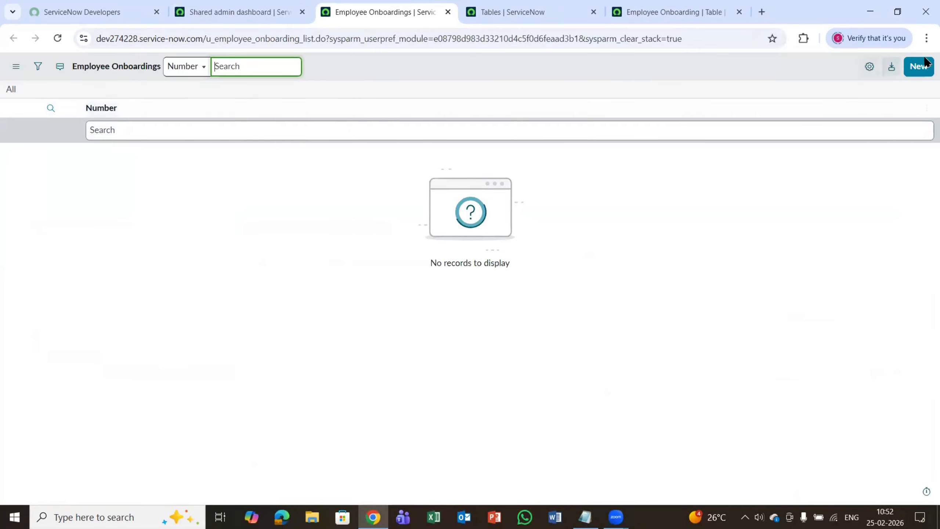
# Step: Add the Class, Created by and Updated by columns to the Employee Onboardings list view
pyautogui.click(869, 69)
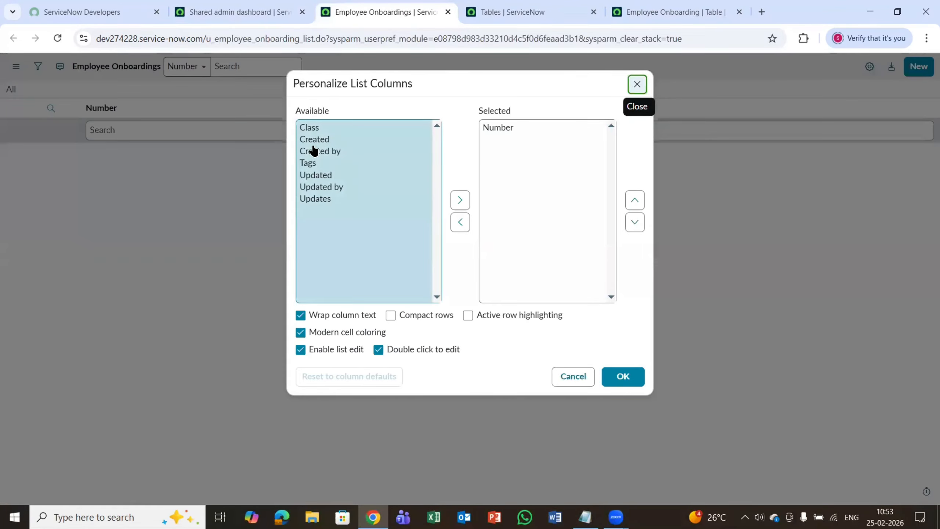
pyautogui.click(313, 131)
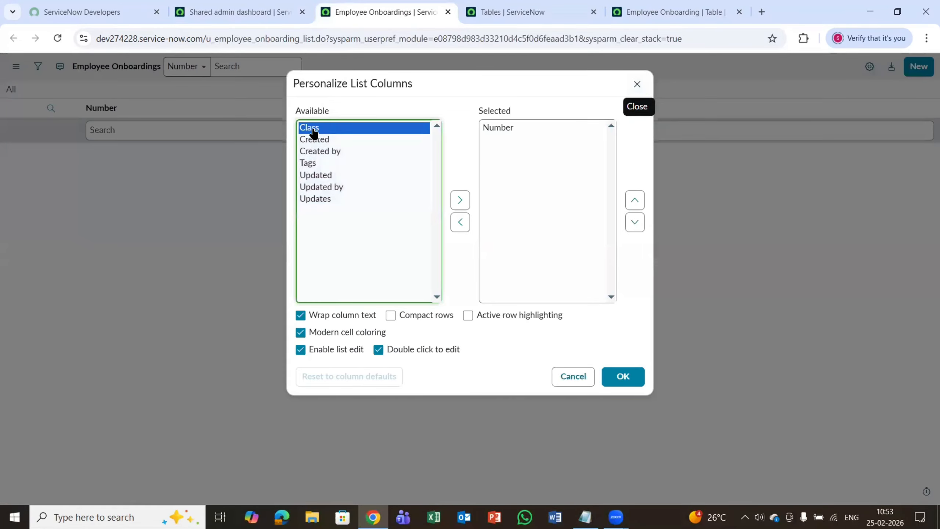
pyautogui.click(460, 201)
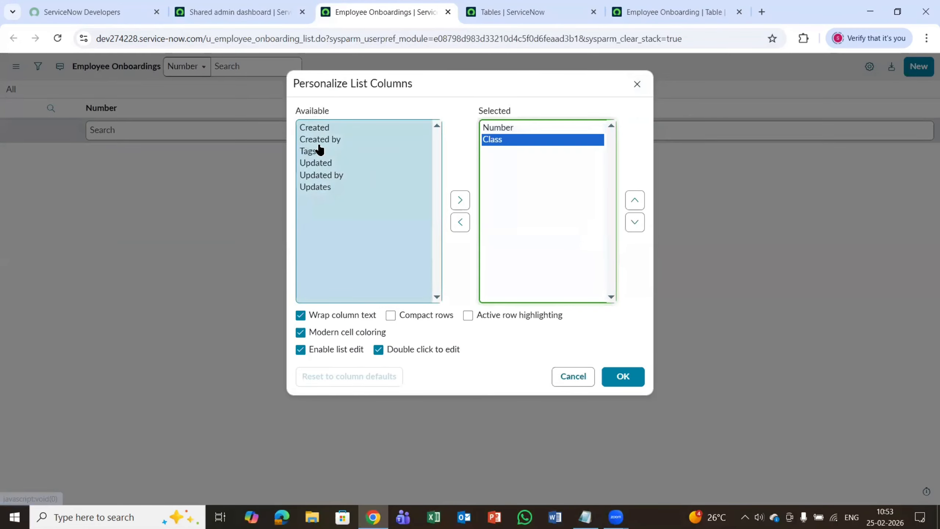
pyautogui.click(319, 141)
pyautogui.click(460, 201)
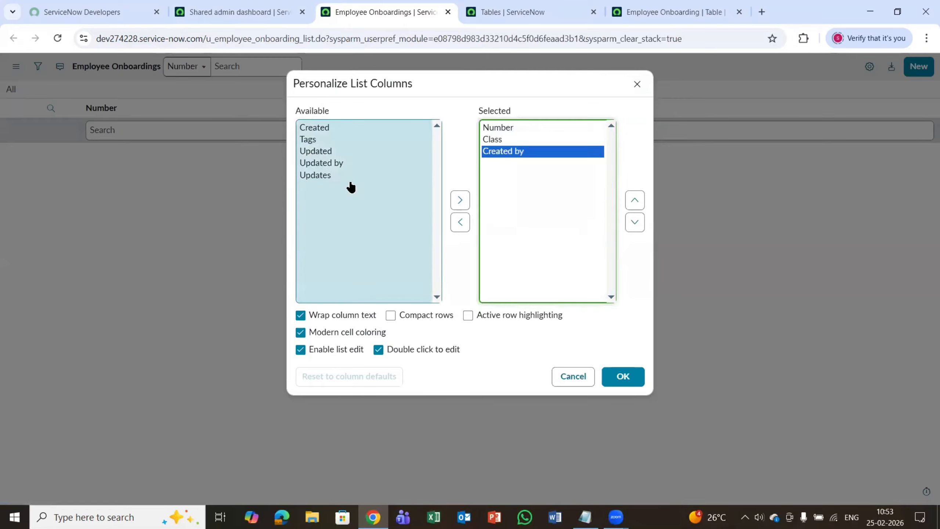
pyautogui.click(327, 163)
pyautogui.click(463, 202)
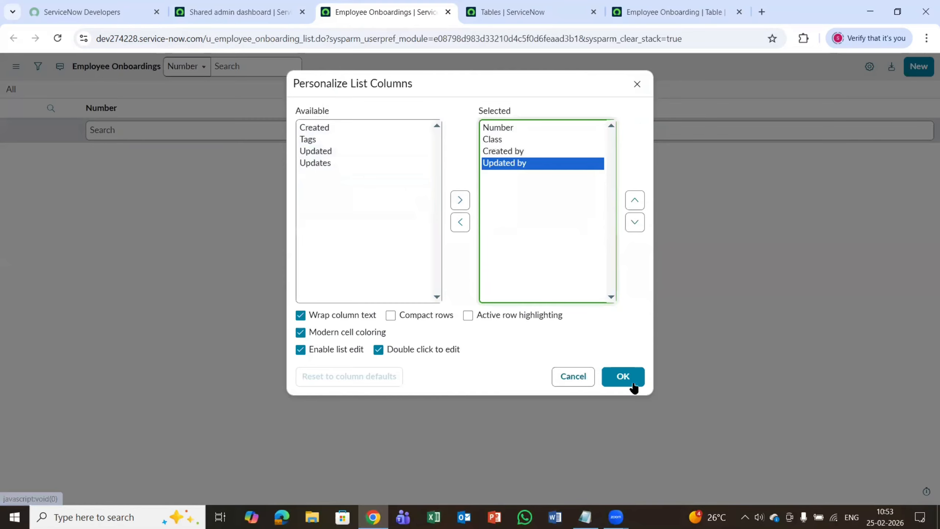
pyautogui.click(623, 376)
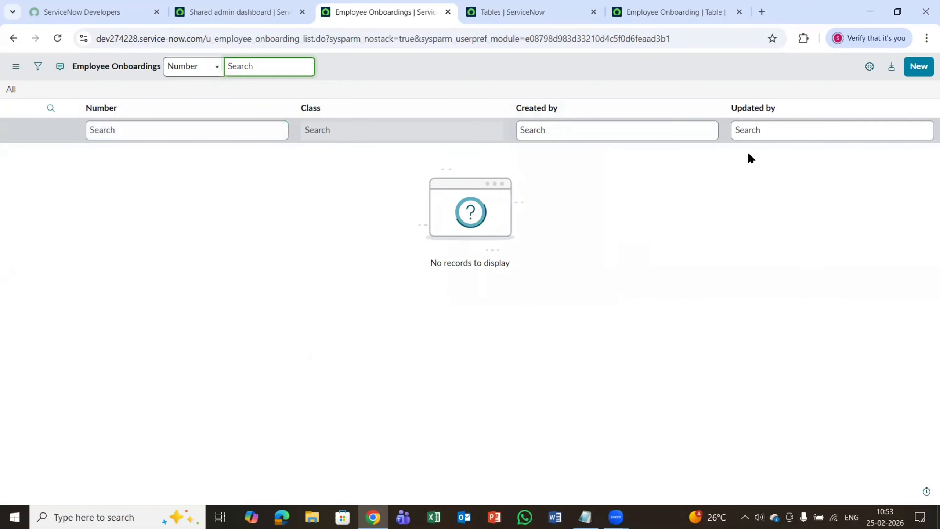
# Step: Open a new Employee Onboarding record form and compare its fields with the table's column definitions
pyautogui.click(919, 74)
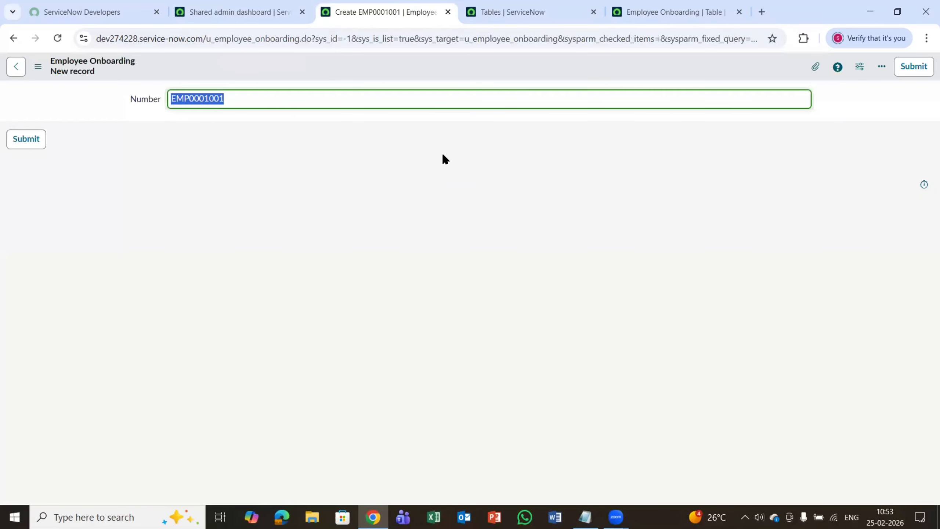
pyautogui.click(522, 5)
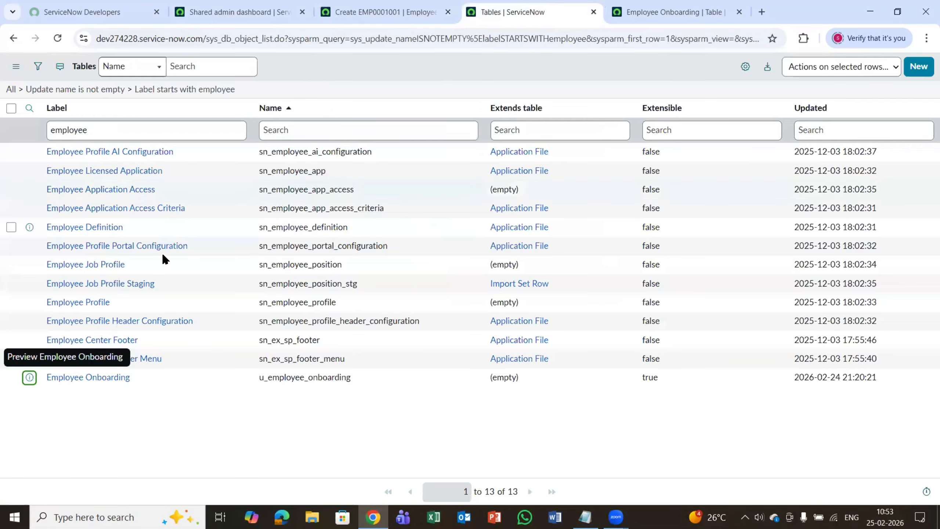
pyautogui.click(646, 4)
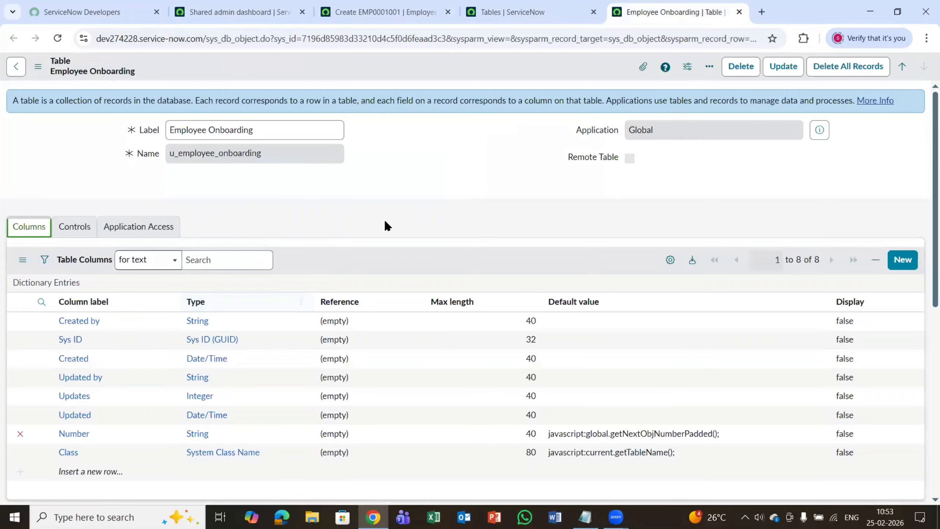
pyautogui.scroll(-2, 241, 342)
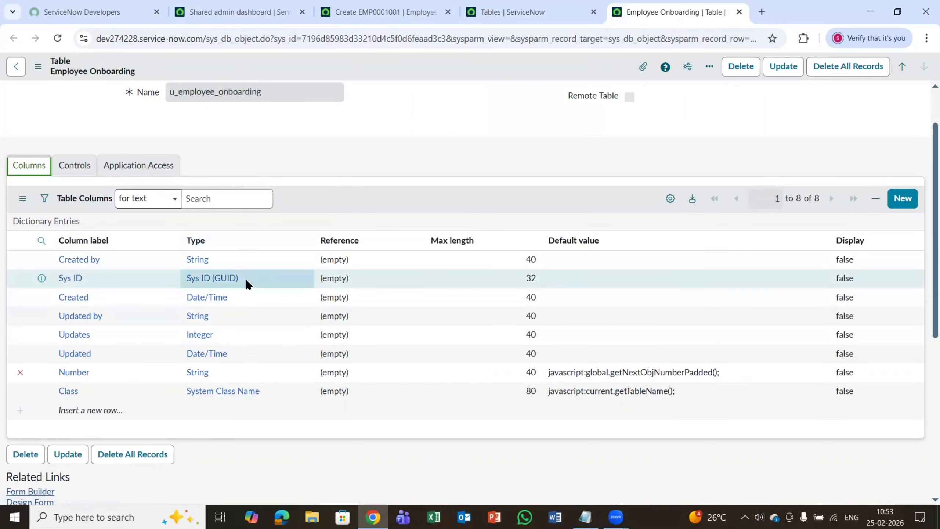
pyautogui.click(510, 8)
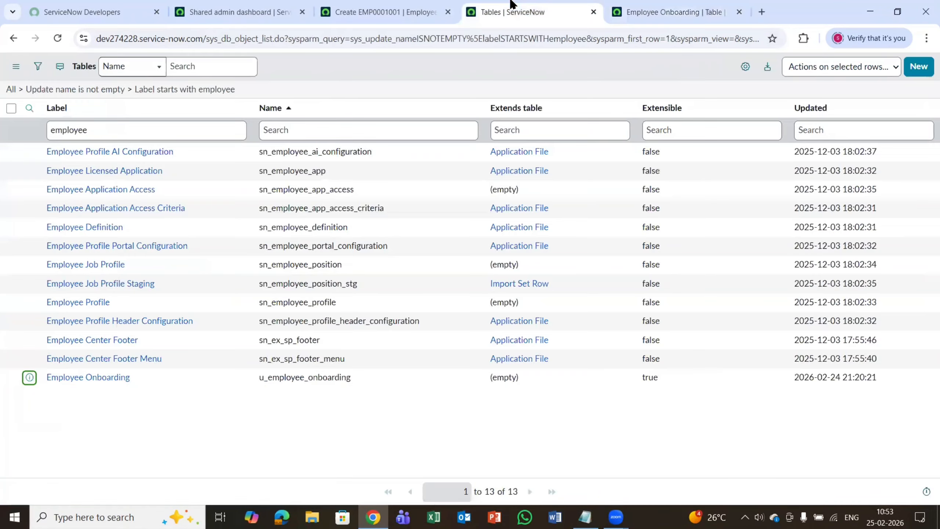
pyautogui.click(425, 5)
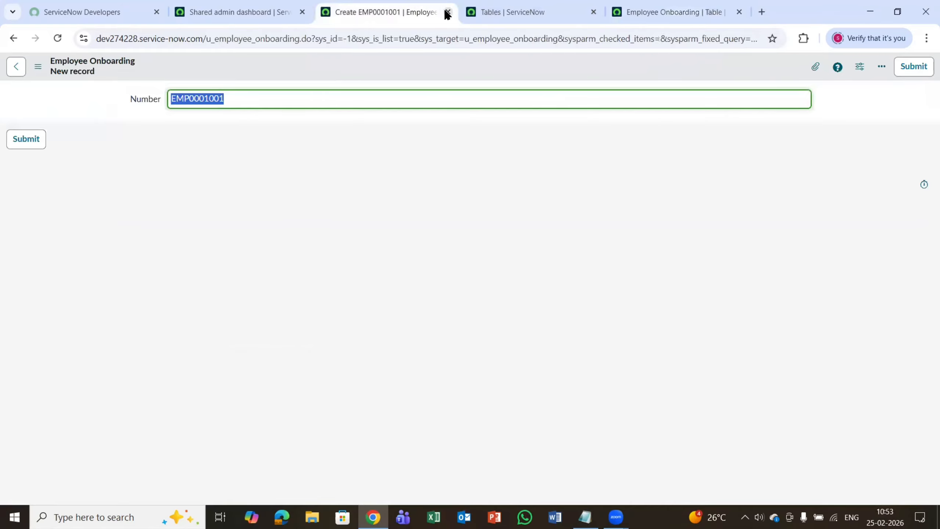
pyautogui.click(510, 6)
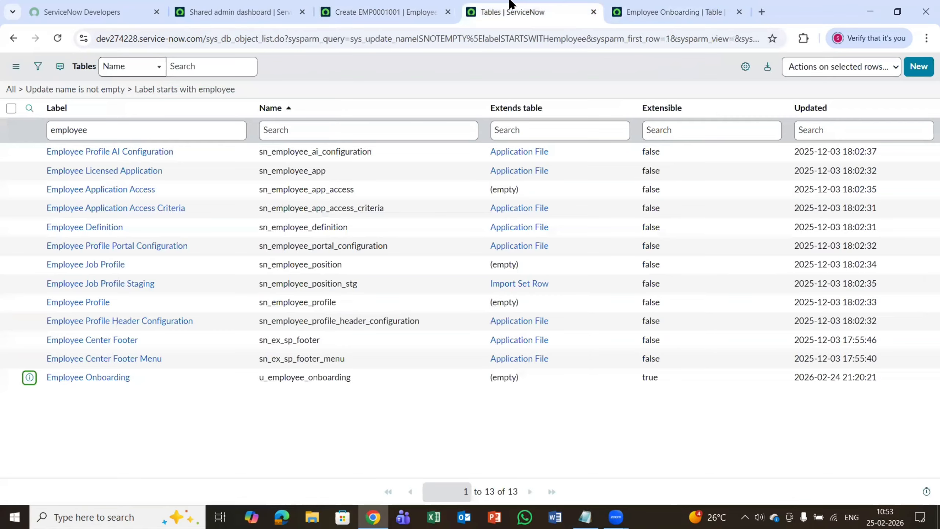
pyautogui.click(666, 5)
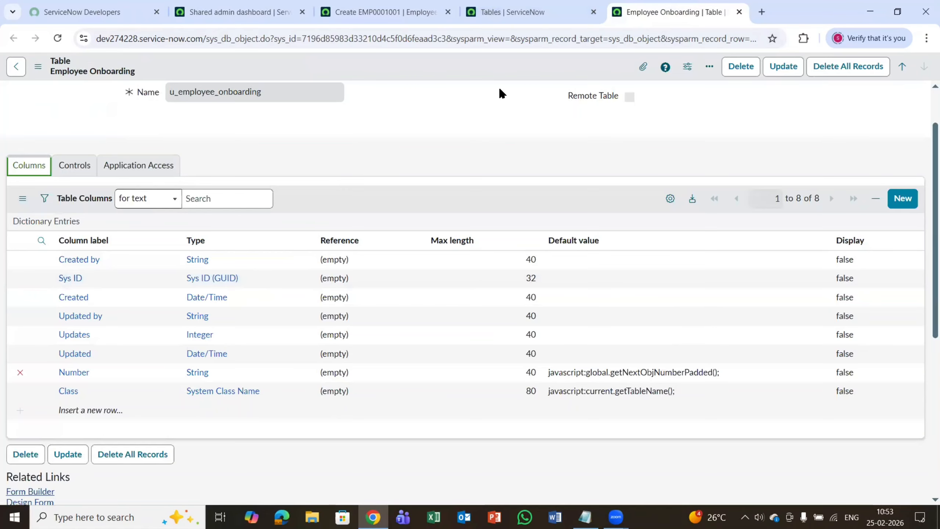
# Step: Switch to the Employee field specification in Notepad and review its headings, highlighting Reference Table (if any)
pyautogui.hotkey('alt', 'Tab')
pyautogui.press('Tab')
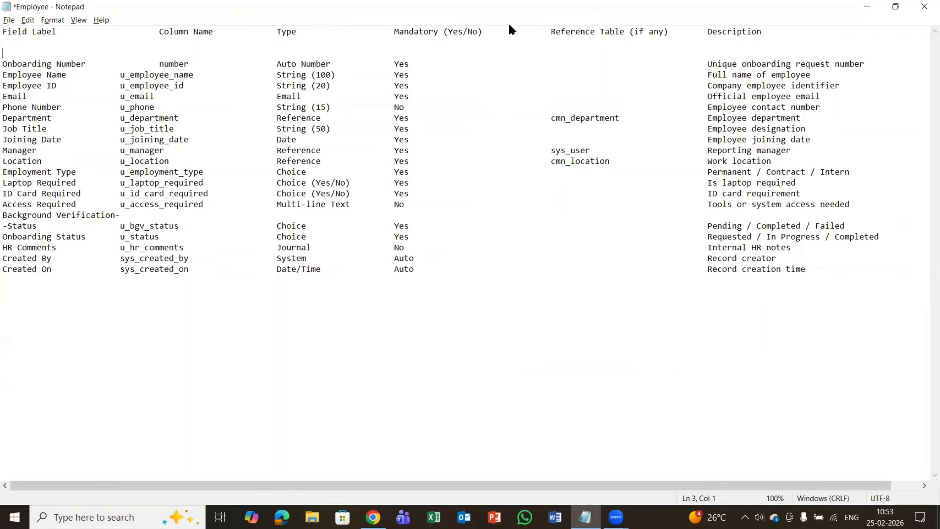
pyautogui.moveTo(551, 33); pyautogui.dragTo(682, 32)
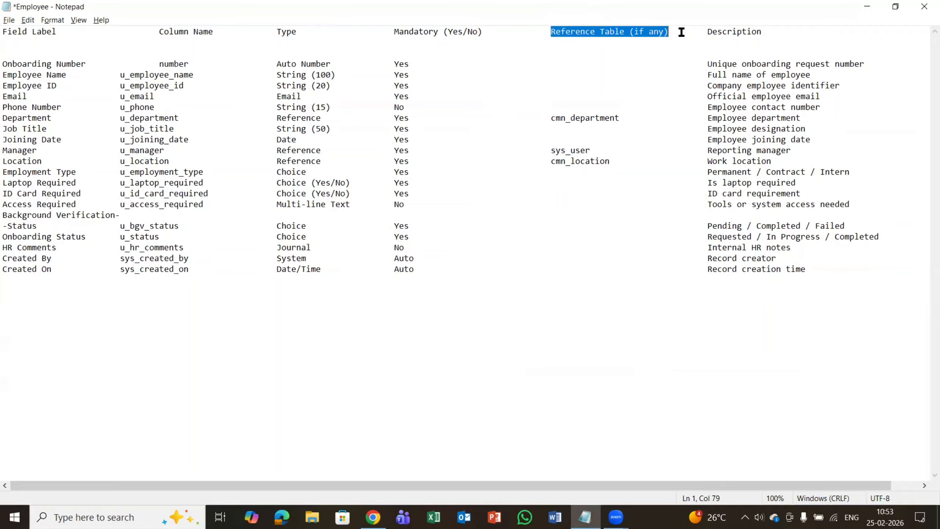
pyautogui.click(589, 86)
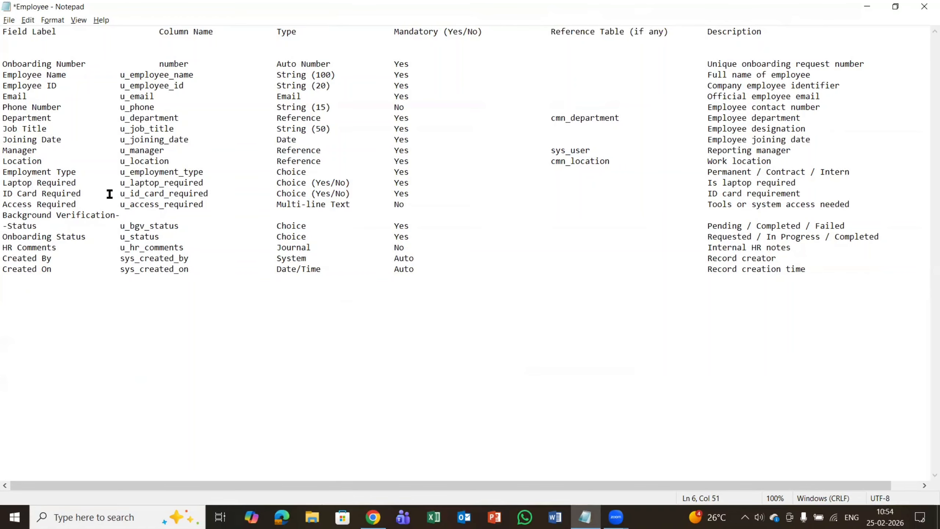
# Step: Return to the browser and examine the Employee Onboarding table's column definitions and related links alongside the new record form
pyautogui.hotkey('alt', 'Tab')
pyautogui.scroll(2, 157, 255)
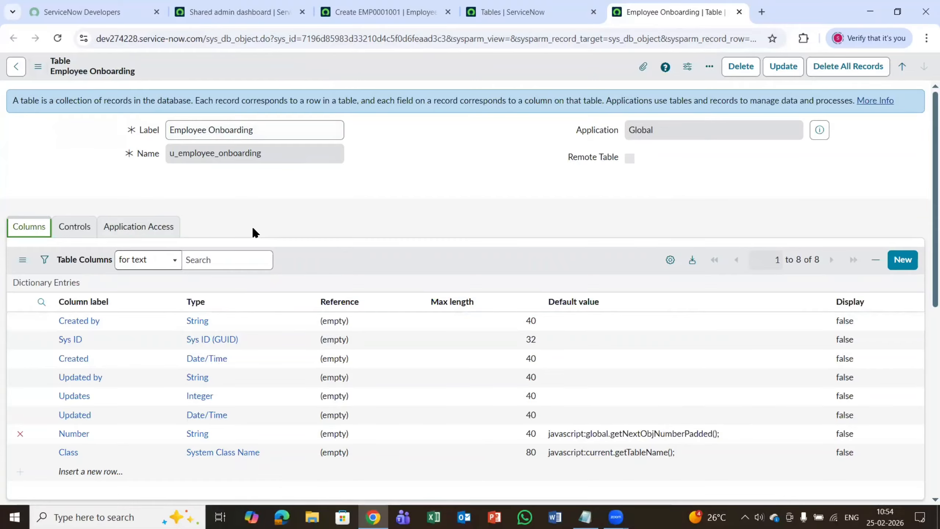
pyautogui.scroll(-8, 253, 227)
pyautogui.scroll(6, 251, 231)
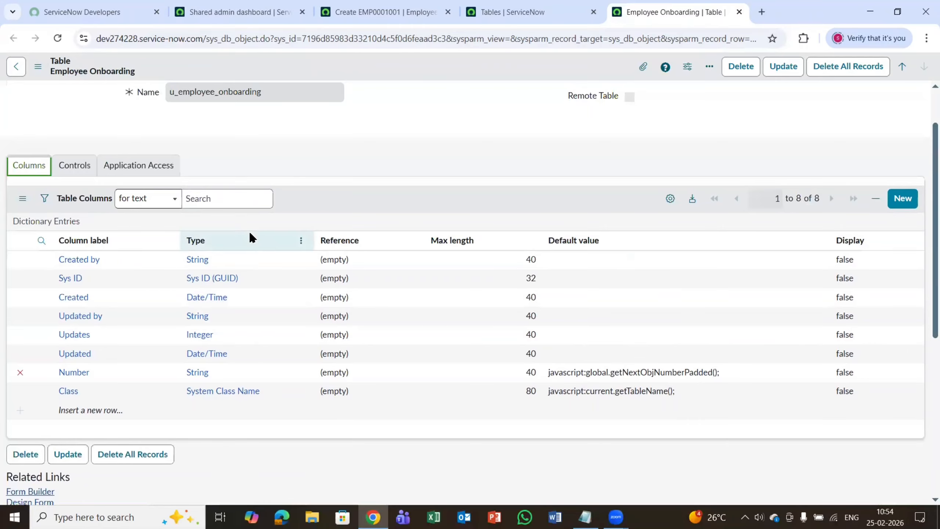
pyautogui.scroll(2, 248, 230)
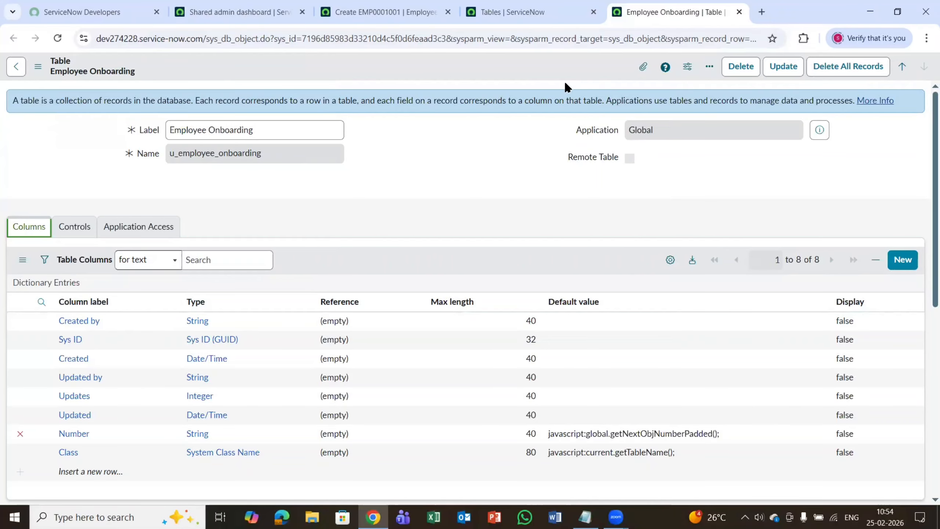
pyautogui.scroll(-6, 310, 196)
pyautogui.scroll(5, 303, 200)
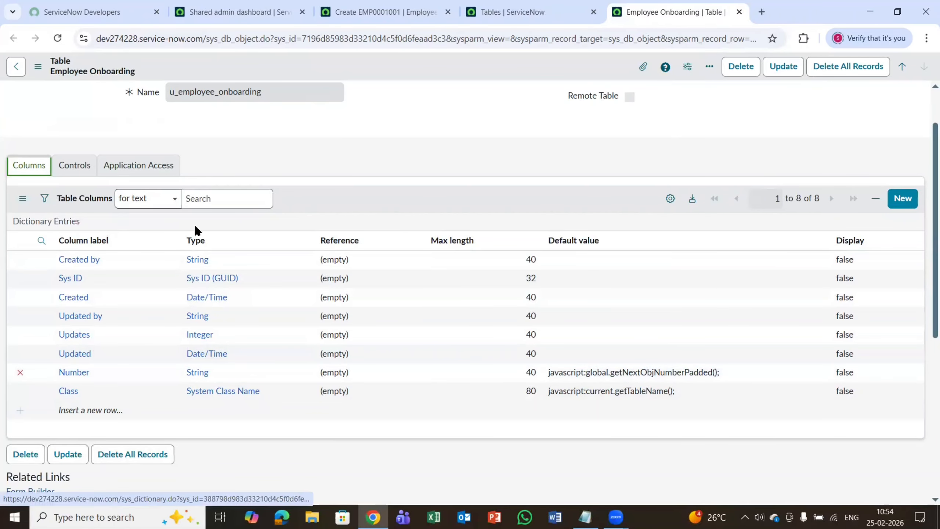
pyautogui.scroll(3, 195, 231)
pyautogui.click(381, 12)
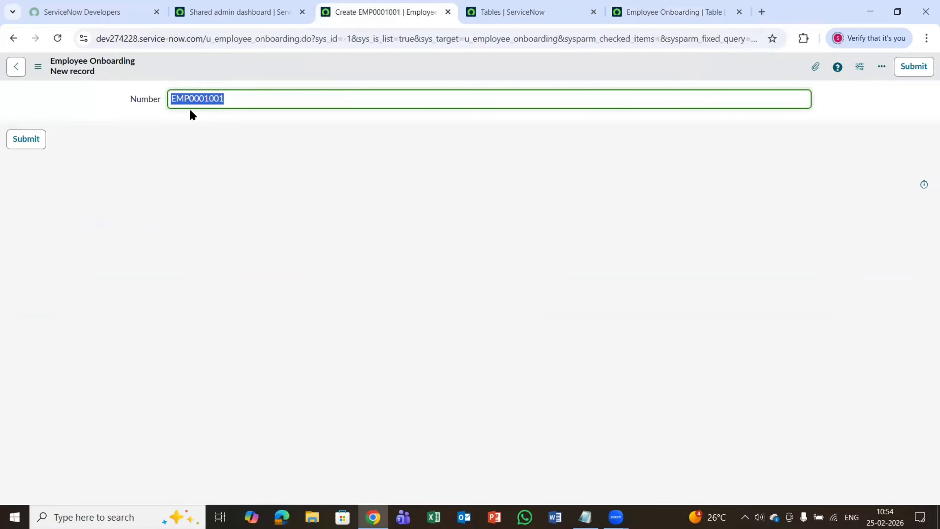
pyautogui.click(525, 5)
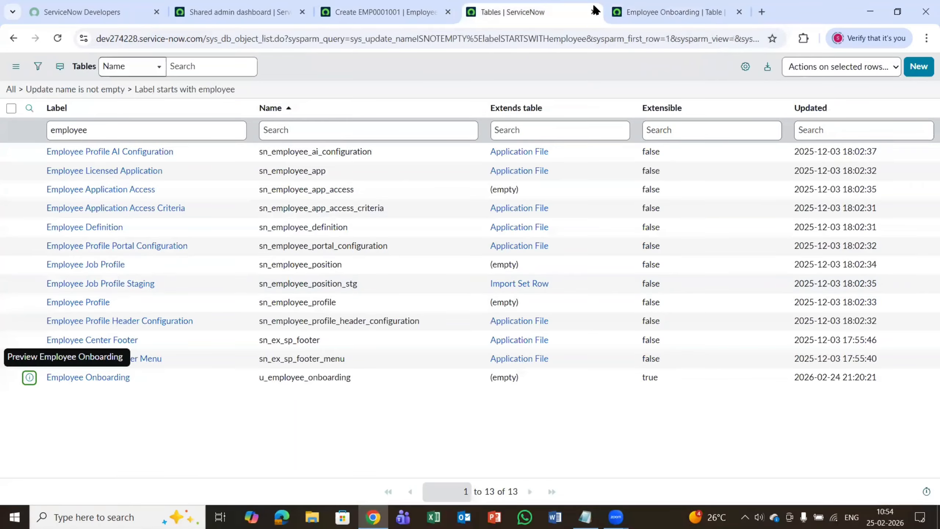
pyautogui.click(621, 11)
# Step: Switch to the Notepad specification and review the Onboarding Number row's field label, column name and type
pyautogui.hotkey('alt', 'Tab')
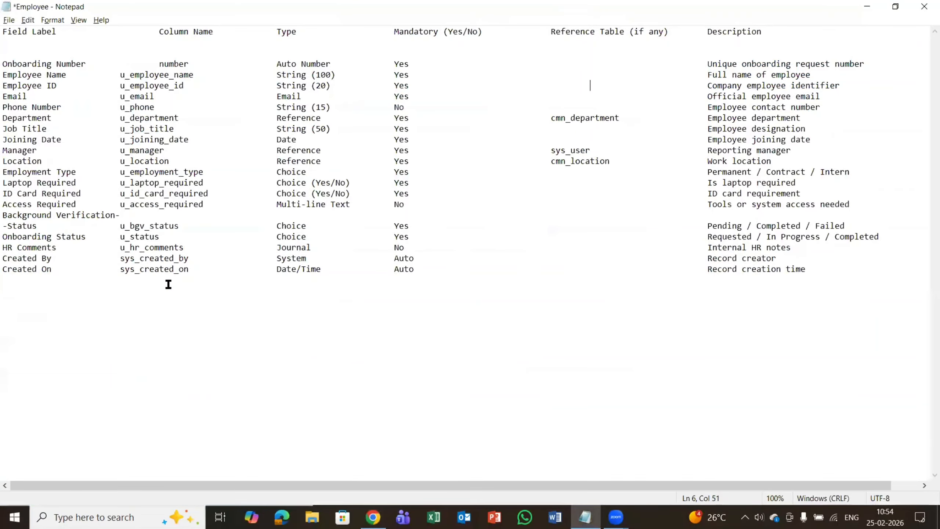
pyautogui.moveTo(98, 62); pyautogui.dragTo(8, 64)
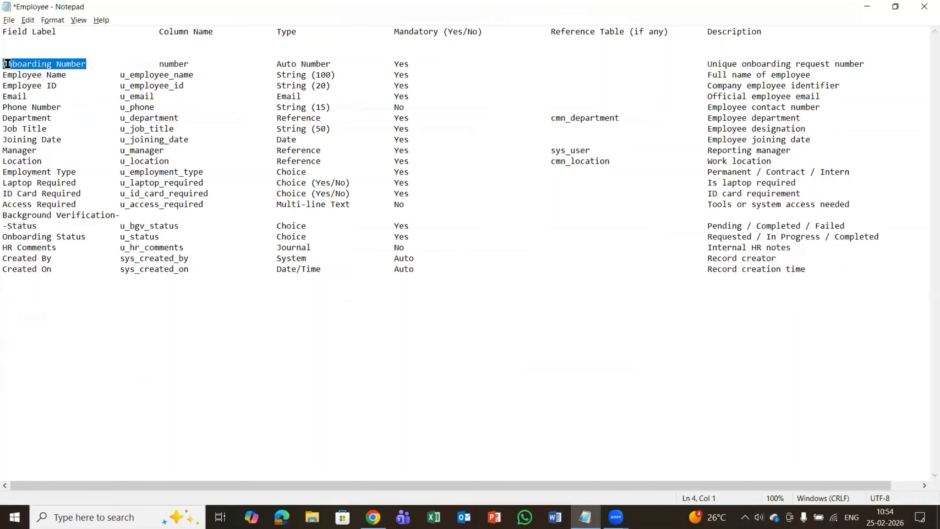
pyautogui.doubleClick(179, 63)
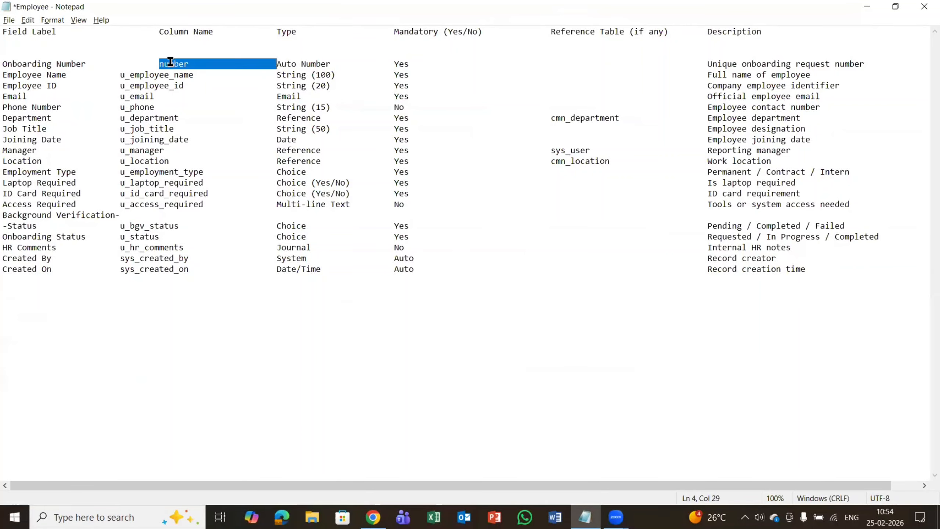
pyautogui.click(188, 64)
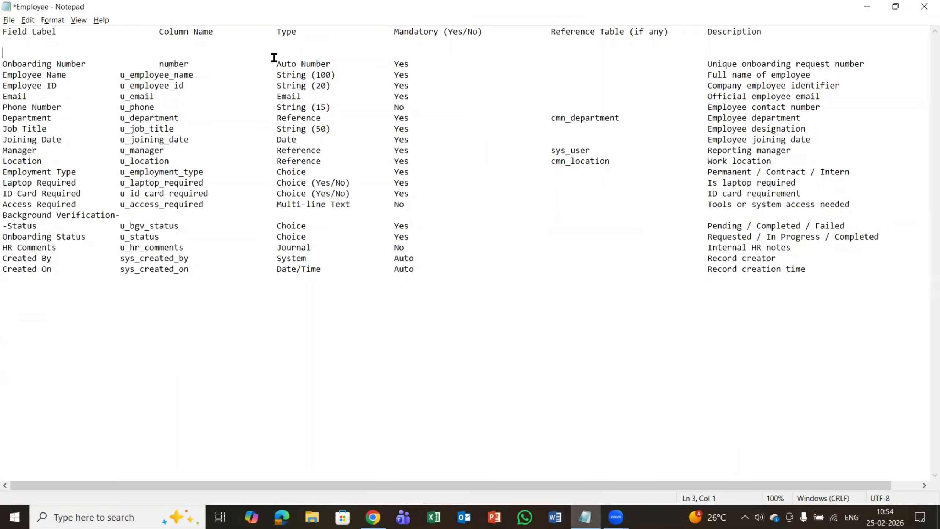
pyautogui.keyDown('shift'); pyautogui.click(330, 58); pyautogui.keyUp('shift')
pyautogui.click(336, 75)
# Step: Back in the browser, check the table's auto-numbering settings and open the Number column's dictionary entry
pyautogui.hotkey('alt', 'Tab')
pyautogui.click(83, 230)
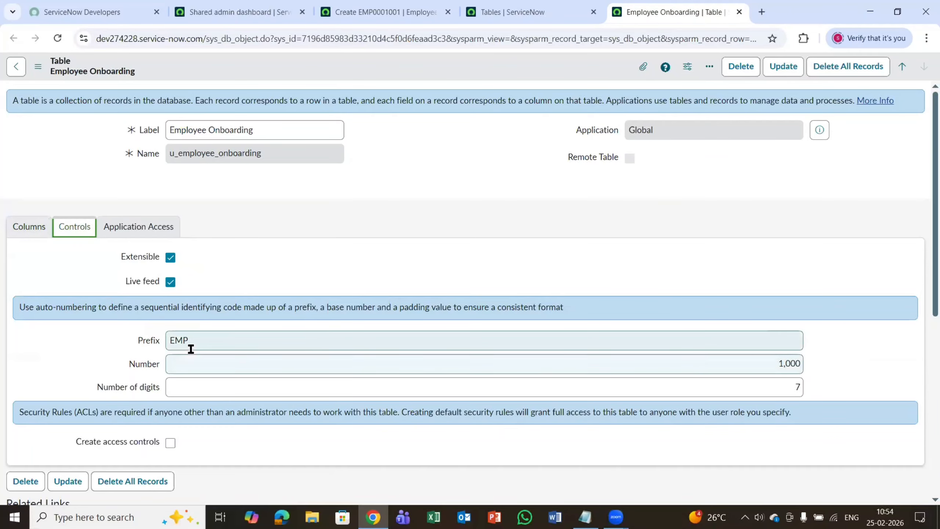
pyautogui.click(23, 226)
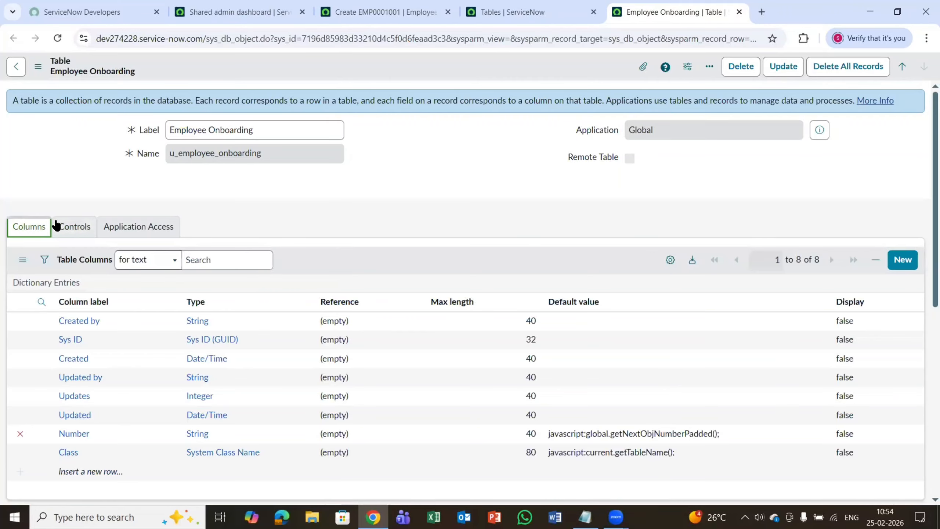
pyautogui.scroll(-3, 308, 212)
pyautogui.click(74, 312)
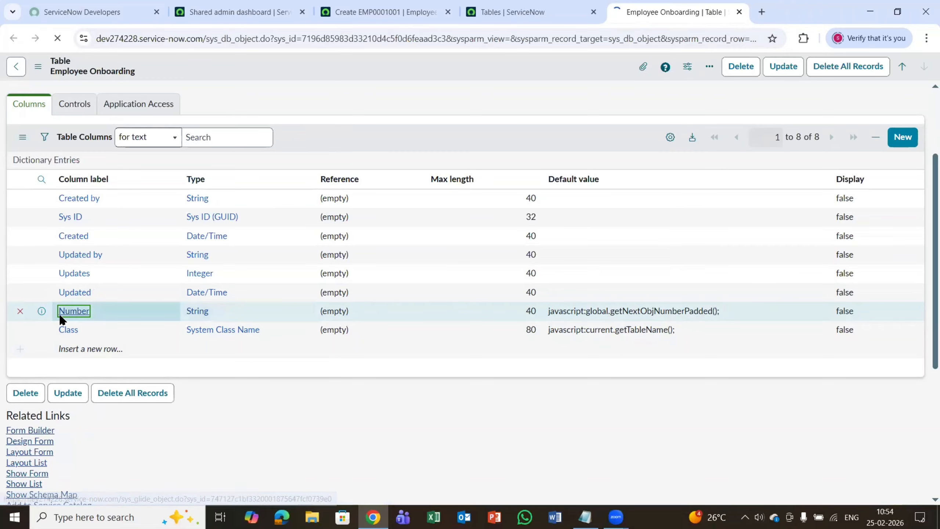
# Step: Check the Onboarding Number label in the Notepad specification against the Number dictionary entry, highlighting the entry's Type value
pyautogui.hotkey('alt', 'Tab')
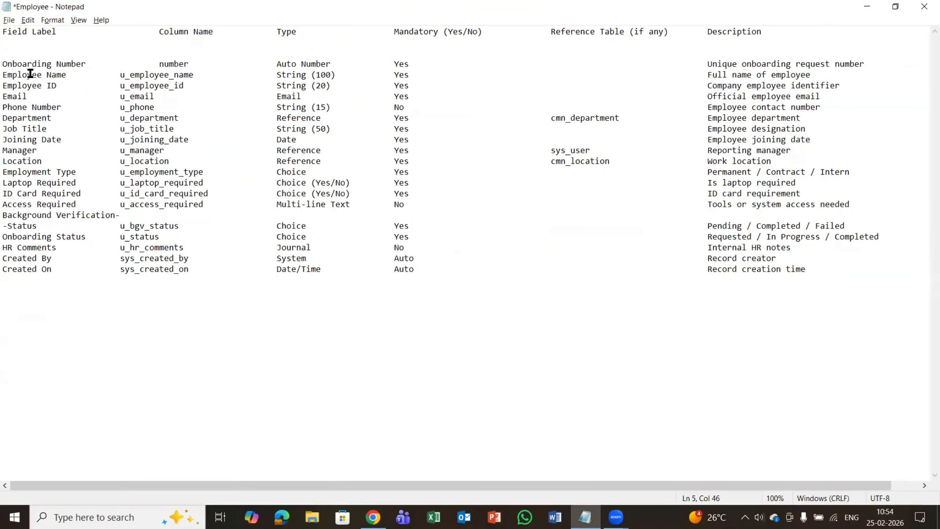
pyautogui.moveTo(86, 62); pyautogui.dragTo(7, 62)
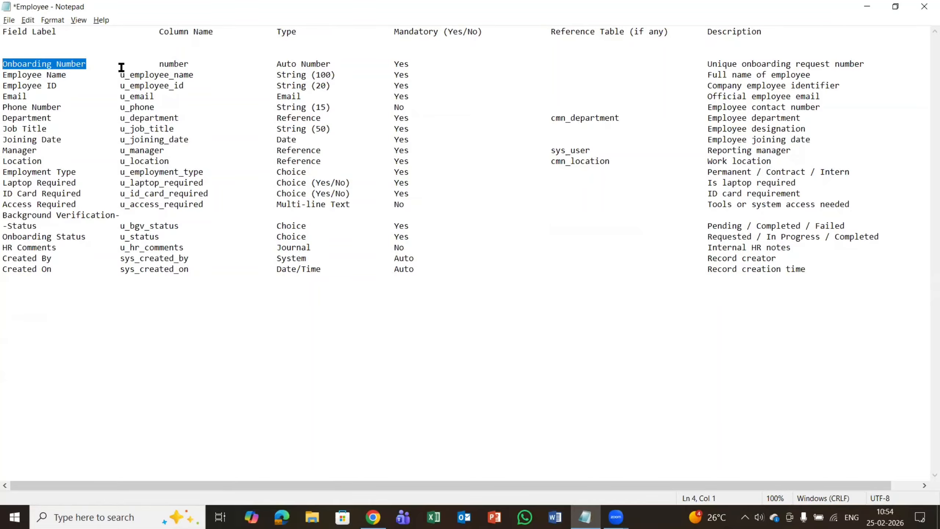
pyautogui.hotkey('alt', 'Tab')
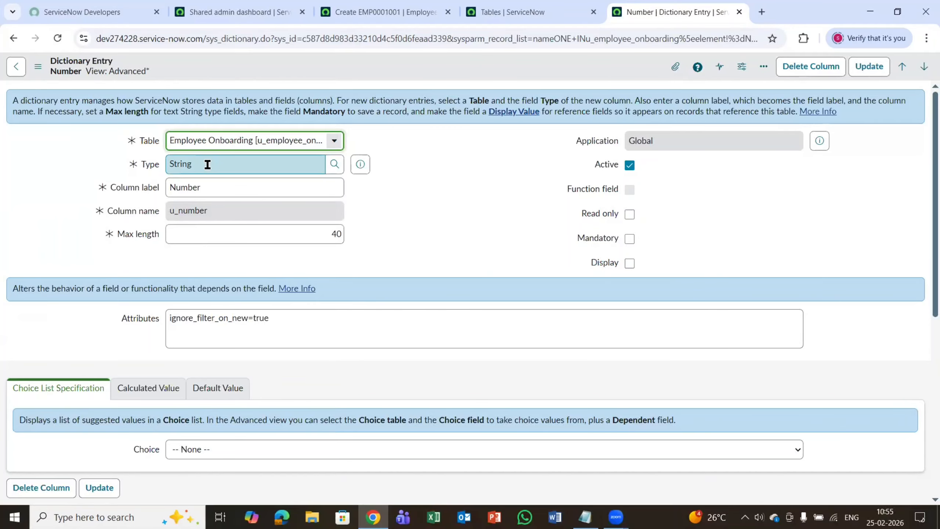
pyautogui.click(207, 164)
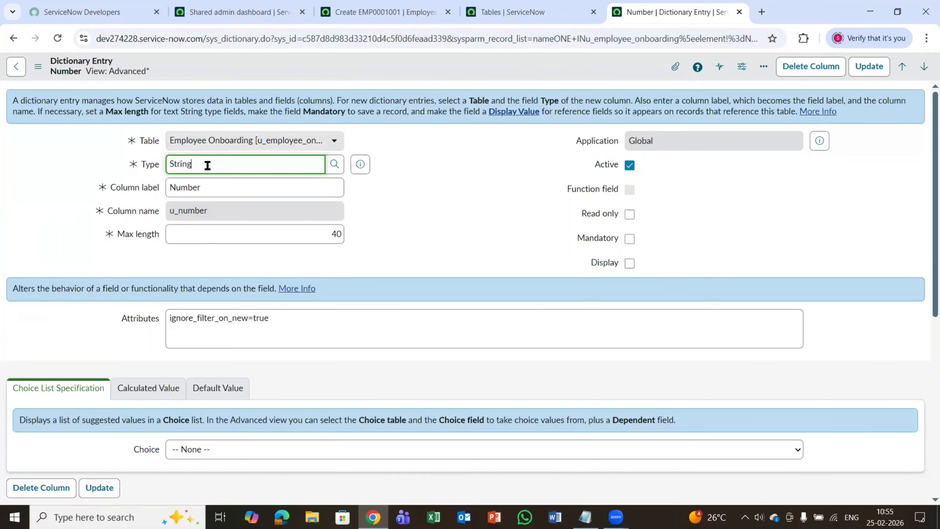
pyautogui.moveTo(207, 165); pyautogui.dragTo(130, 164)
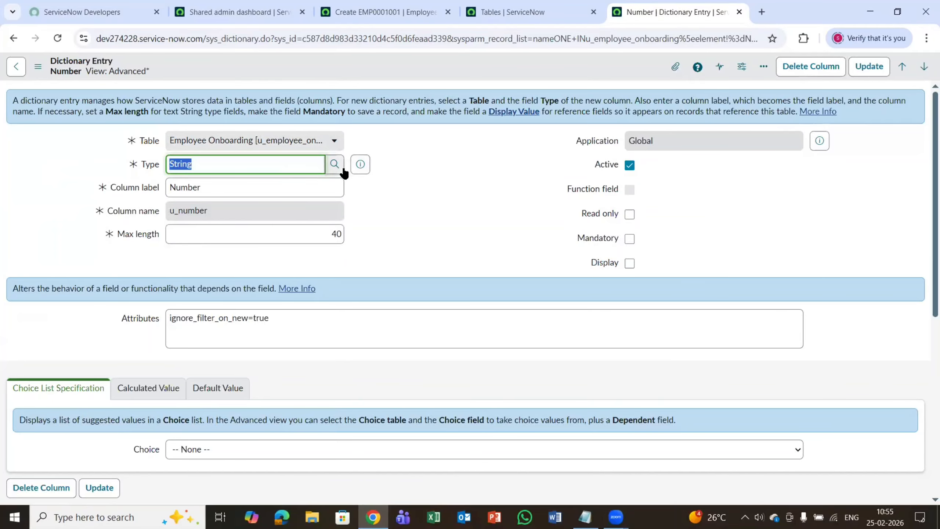
# Step: Open the lookup for the Number column's Type and examine the first page of available field types
pyautogui.click(333, 165)
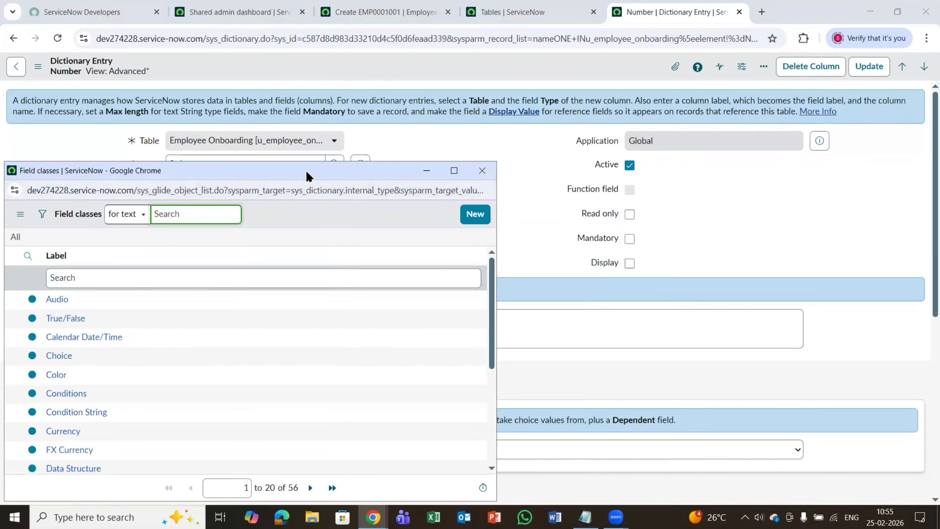
pyautogui.moveTo(306, 172); pyautogui.dragTo(499, 70)
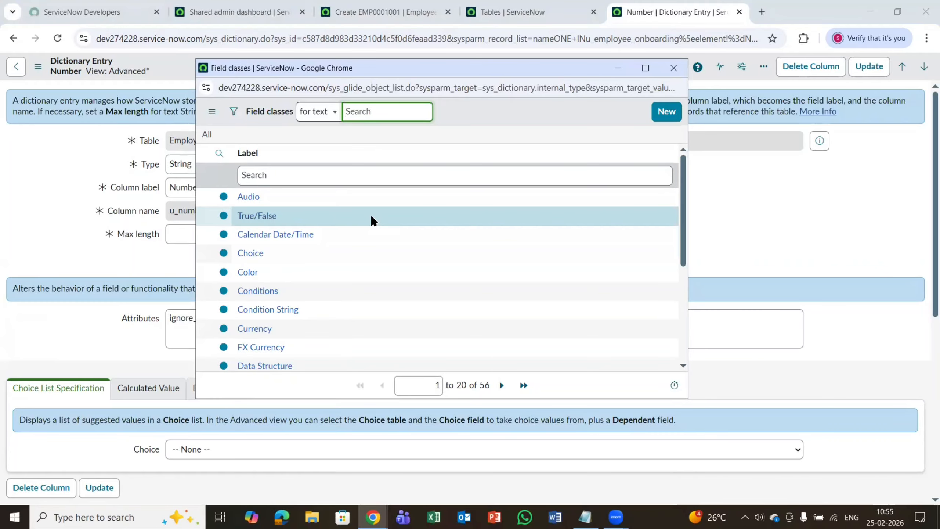
pyautogui.scroll(-1, 370, 213)
pyautogui.scroll(1, 363, 215)
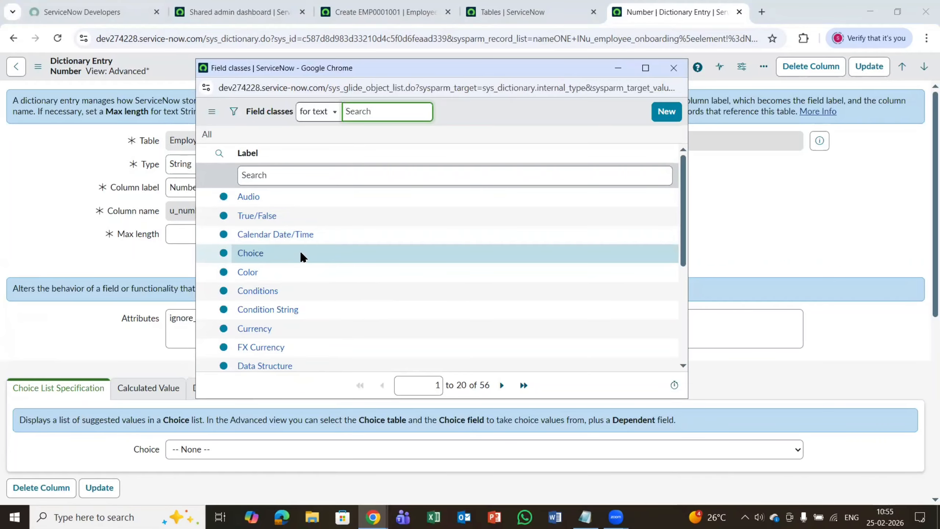
pyautogui.scroll(-5, 300, 255)
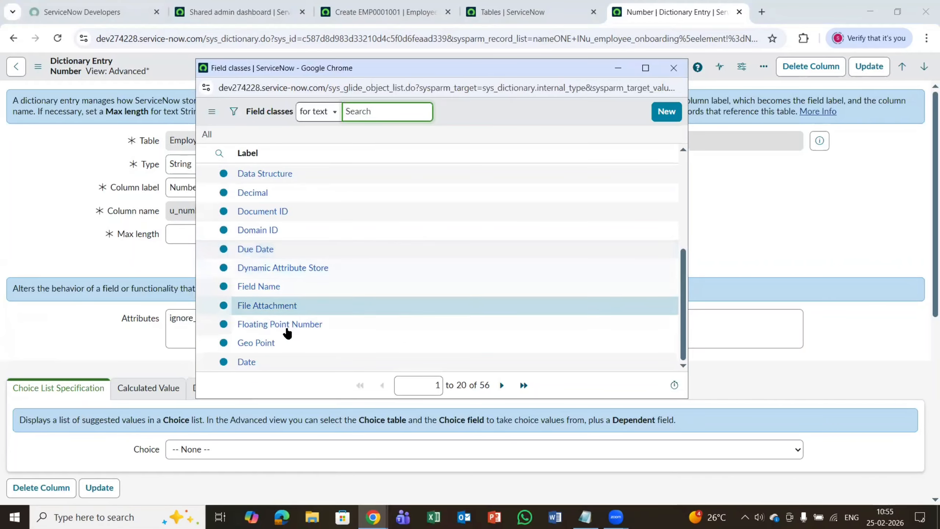
pyautogui.scroll(5, 283, 340)
pyautogui.scroll(-5, 373, 228)
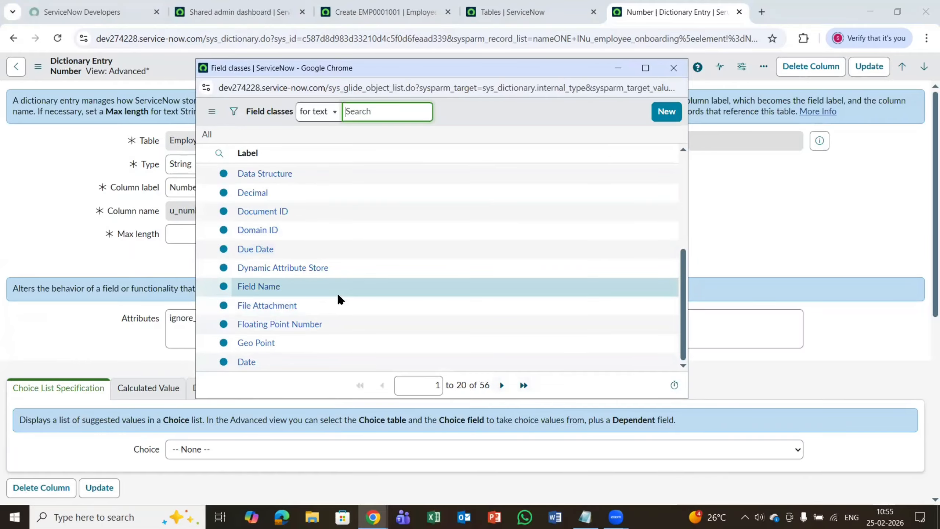
pyautogui.scroll(5, 338, 299)
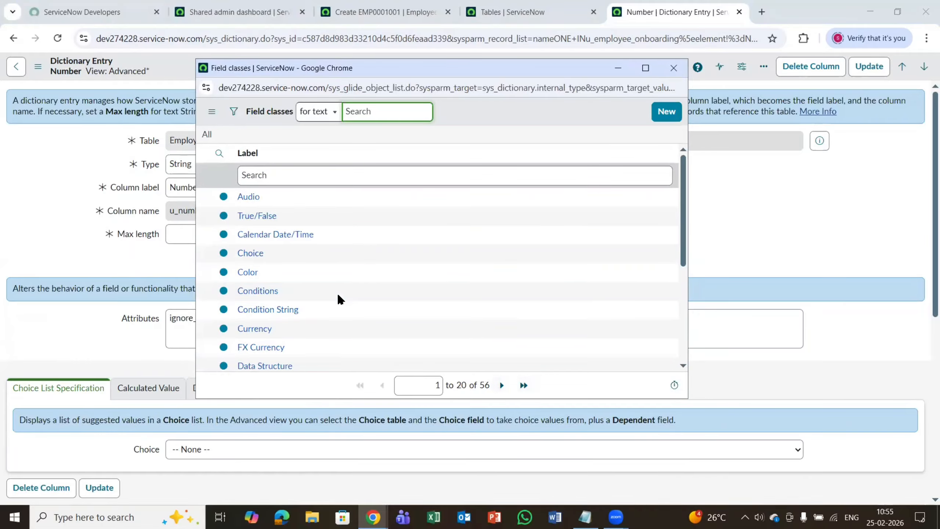
# Step: Review the last page of field types, close the lookup without picking one, and highlight the column's Type value
pyautogui.click(522, 386)
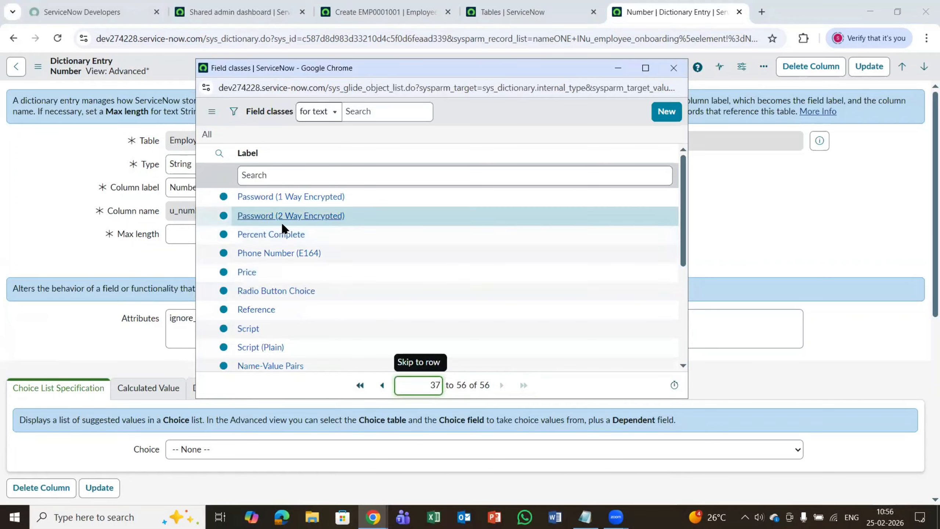
pyautogui.scroll(-2, 307, 278)
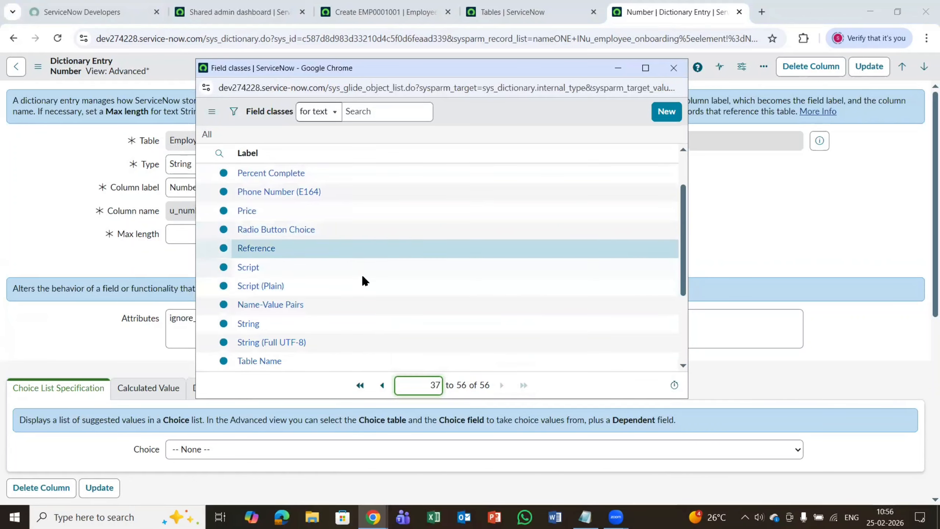
pyautogui.scroll(-4, 365, 281)
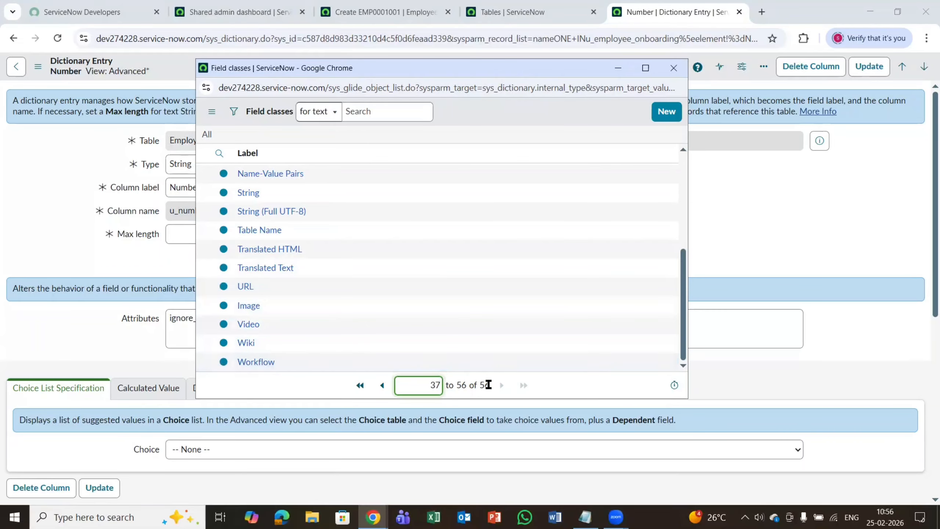
pyautogui.scroll(2, 396, 316)
pyautogui.scroll(3, 397, 314)
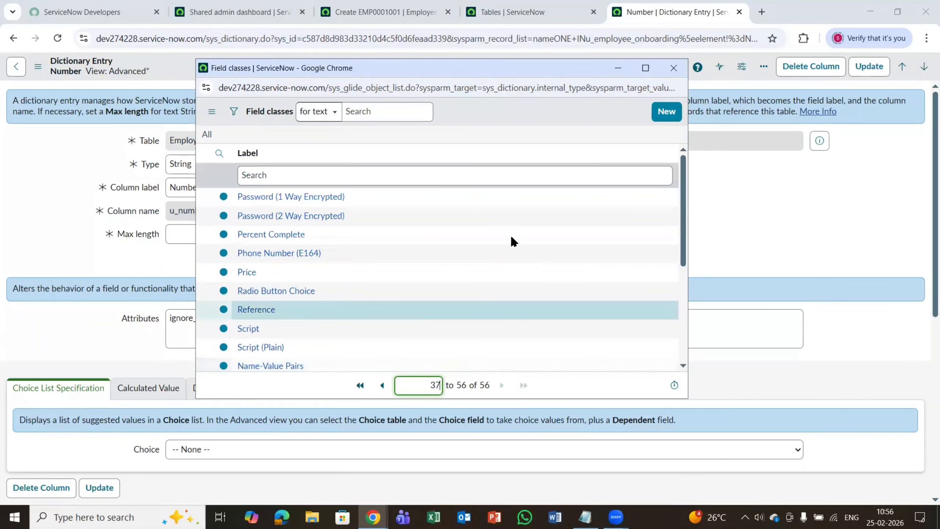
pyautogui.click(673, 68)
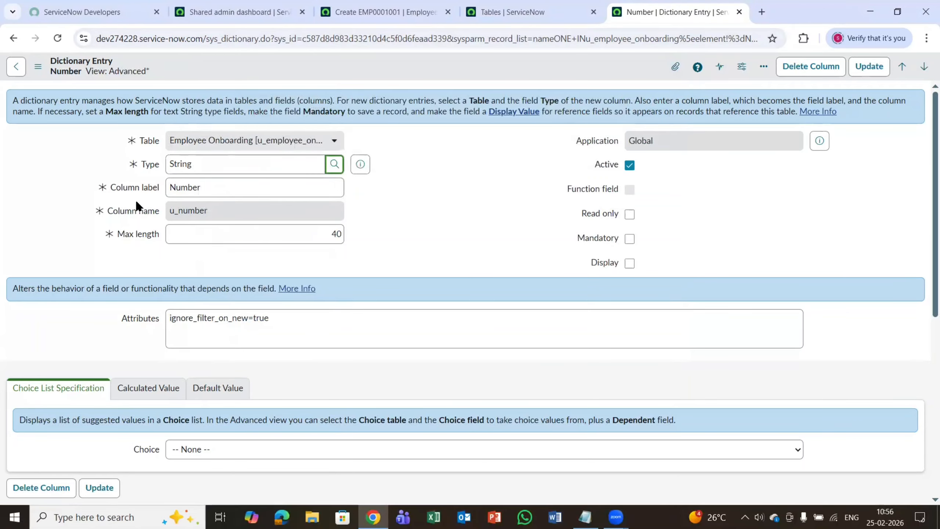
pyautogui.doubleClick(201, 163)
pyautogui.moveTo(140, 173); pyautogui.dragTo(148, 175)
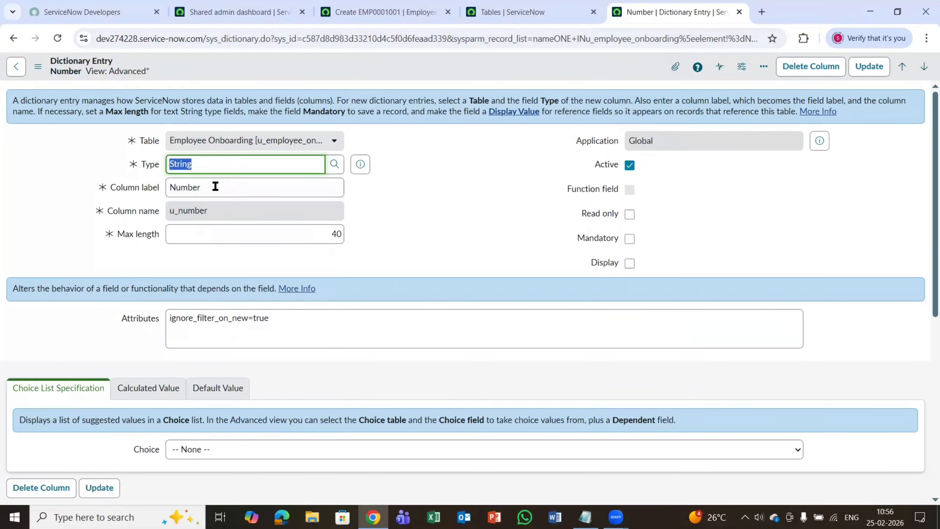
pyautogui.click(455, 229)
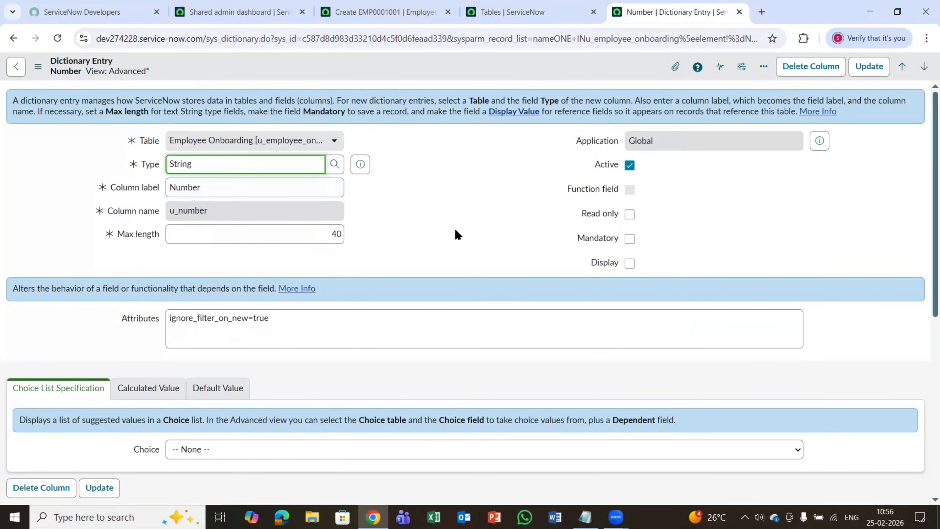
# Step: Set the Number column's maximum length to 50
pyautogui.doubleClick(326, 234)
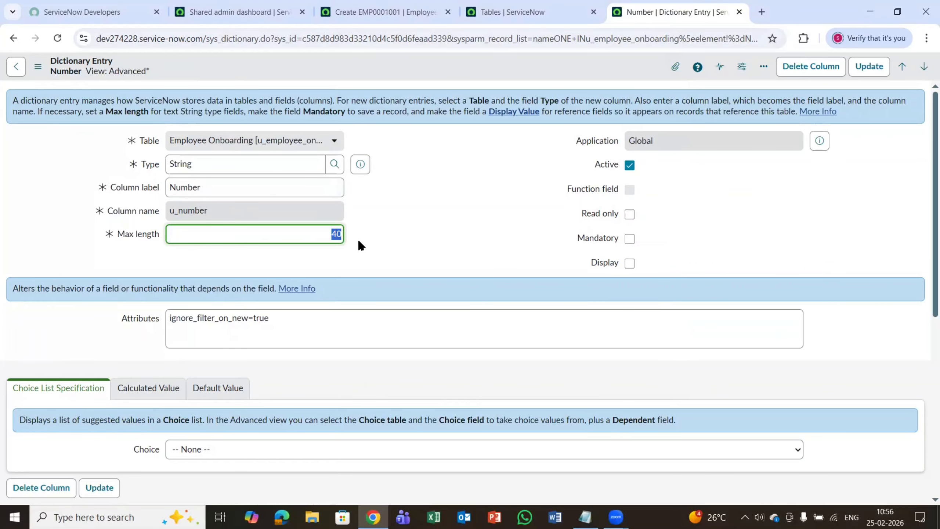
pyautogui.write('100')
pyautogui.press('BackSpace')
pyautogui.press('BackSpace')
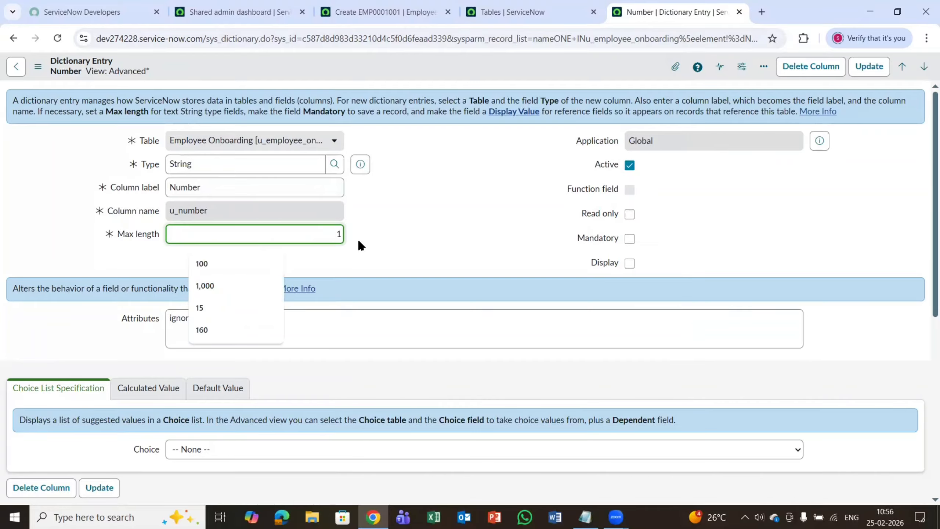
pyautogui.press('BackSpace')
pyautogui.write('50')
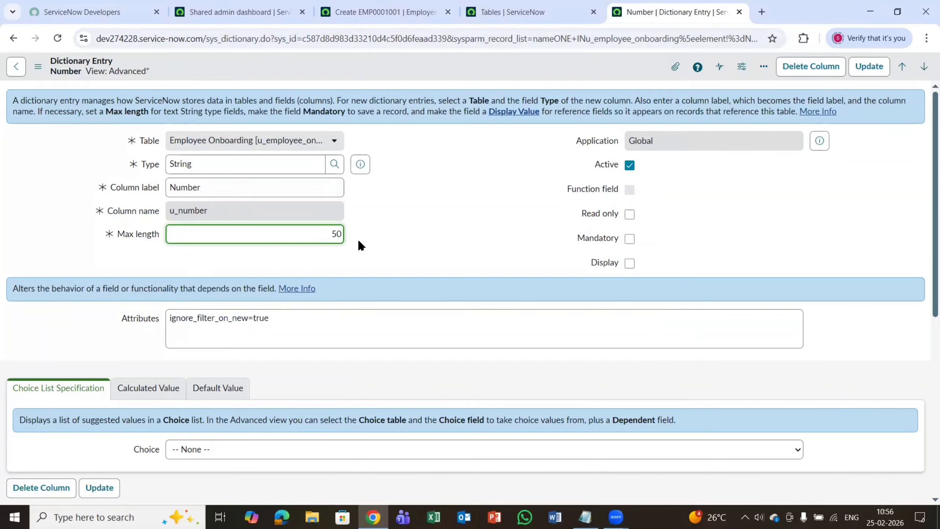
pyautogui.click(358, 241)
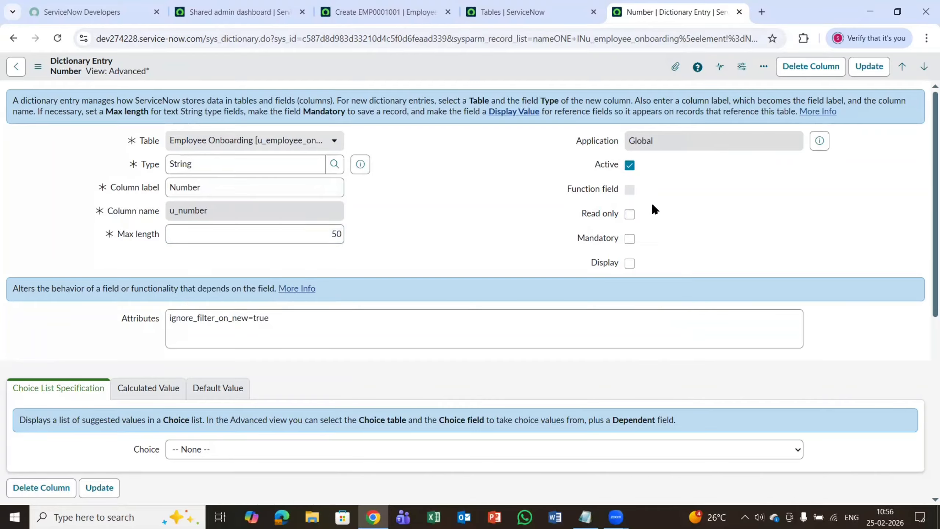
# Step: Make the Number column mandatory and mark it as the display field, checking it against the new Employee Onboarding record form
pyautogui.click(630, 239)
pyautogui.click(381, 12)
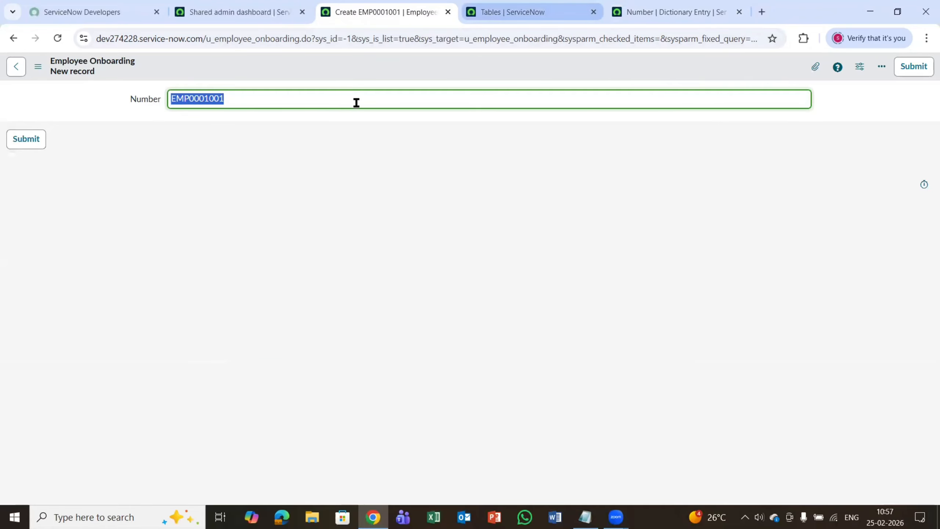
pyautogui.click(686, 9)
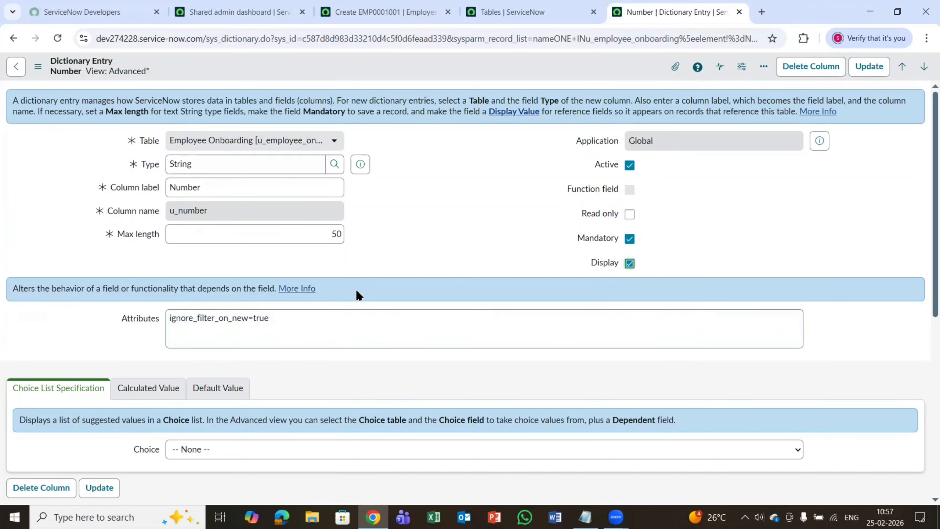
# Step: Change the column label to "Onboarding Number", compare it with the Notepad specification, and save the dictionary entry in the browser
pyautogui.scroll(-3, 357, 293)
pyautogui.scroll(3, 366, 289)
pyautogui.moveTo(227, 191); pyautogui.dragTo(121, 192)
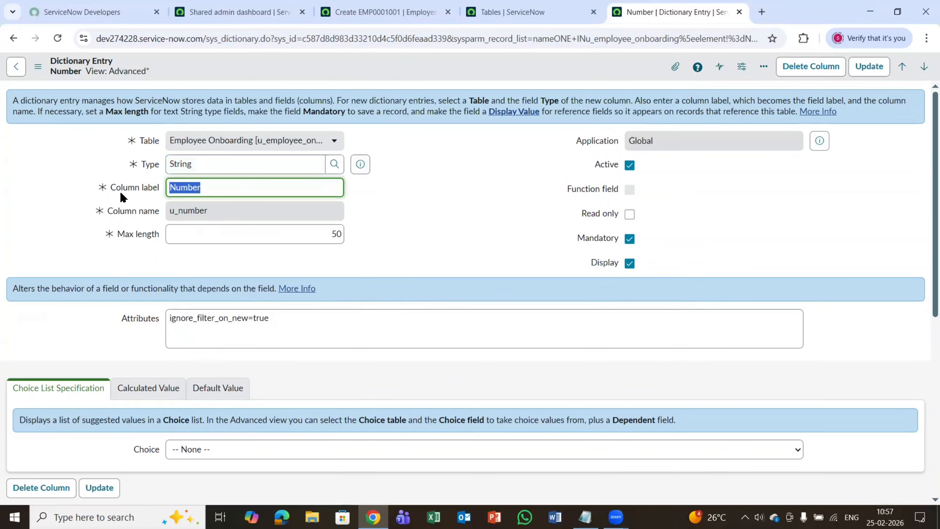
pyautogui.write('Onboarding Number')
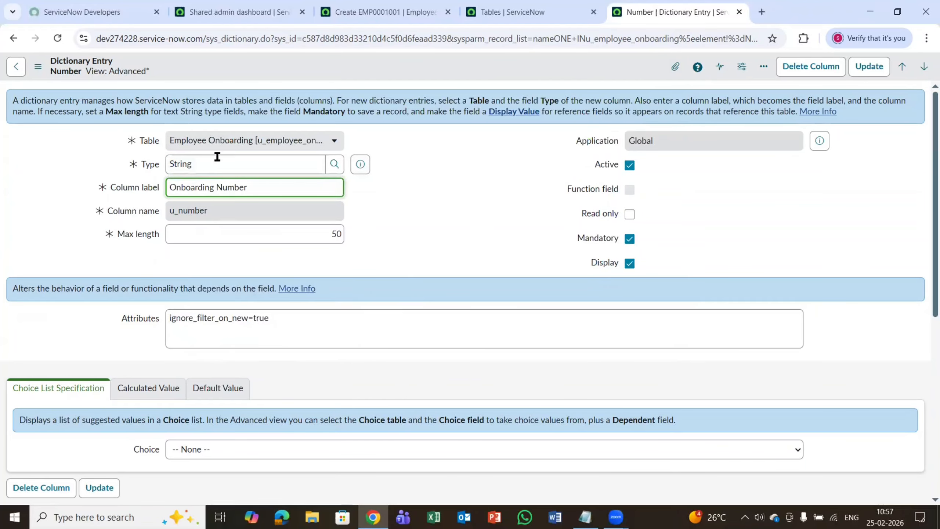
pyautogui.hotkey('alt', 'Tab')
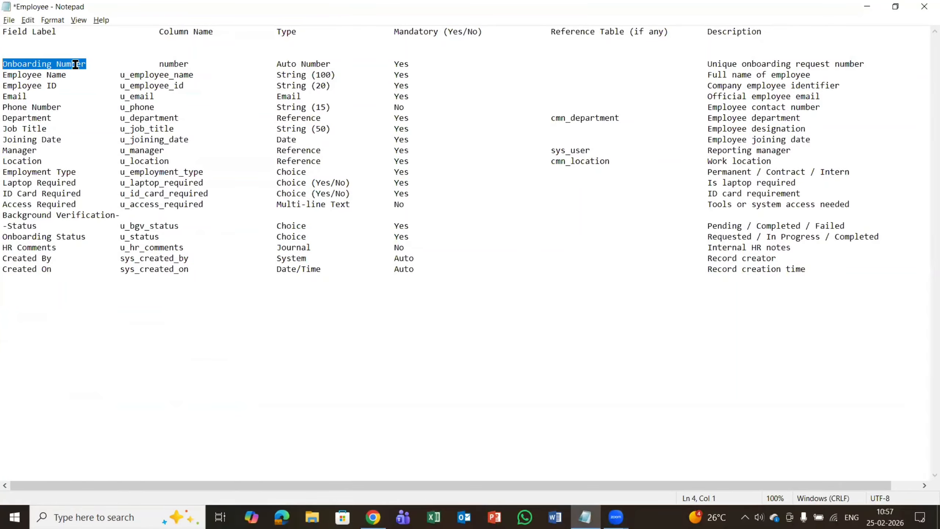
pyautogui.hotkey('alt', 'Tab')
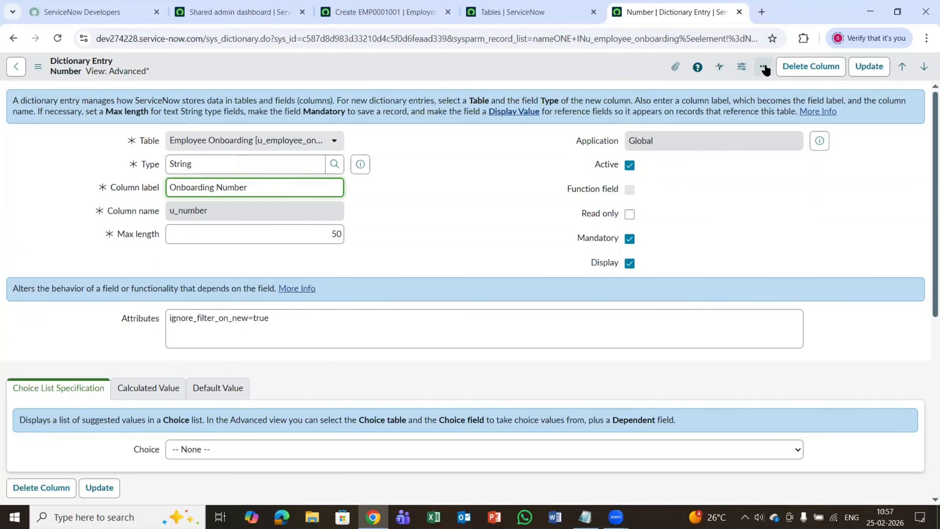
pyautogui.click(871, 69)
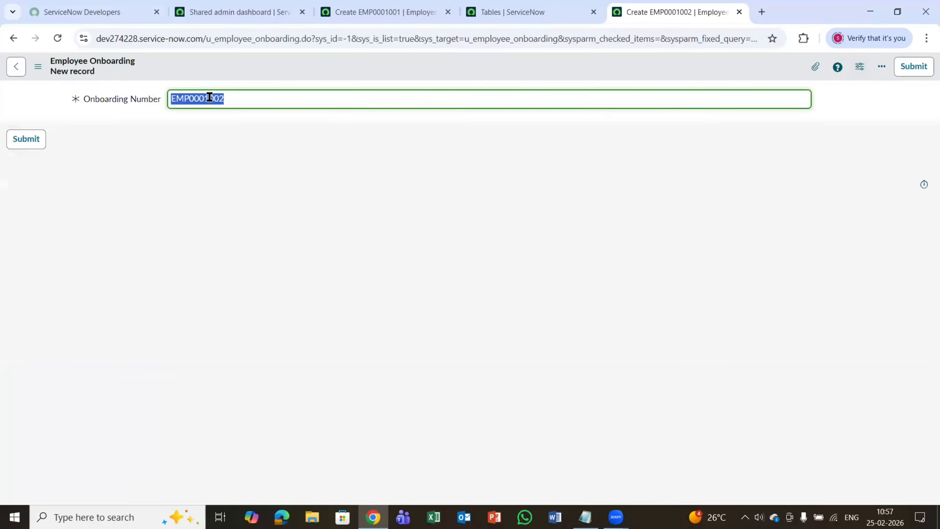
# Step: Reload the new Employee Onboarding record form and compare its Onboarding Number field with the form in the other browser tab
pyautogui.click(61, 37)
pyautogui.moveTo(79, 99); pyautogui.dragTo(163, 98)
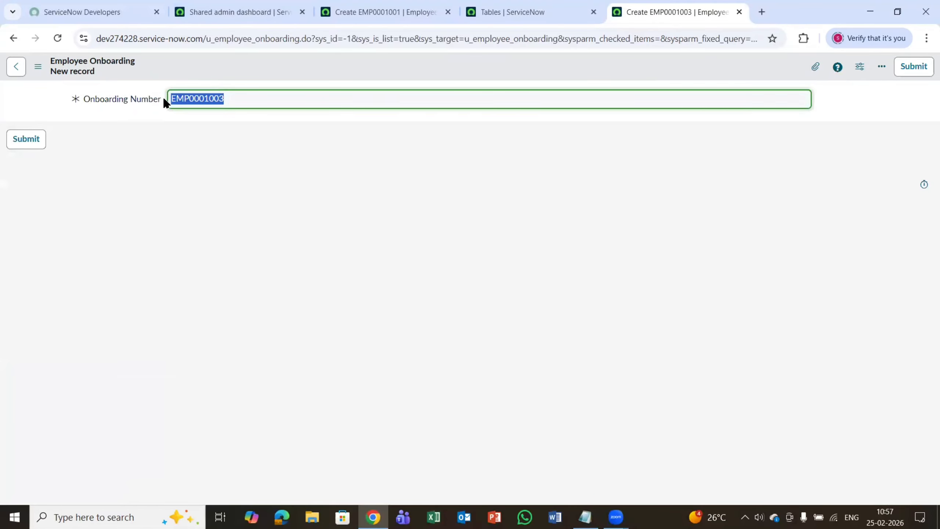
pyautogui.click(157, 159)
pyautogui.click(247, 8)
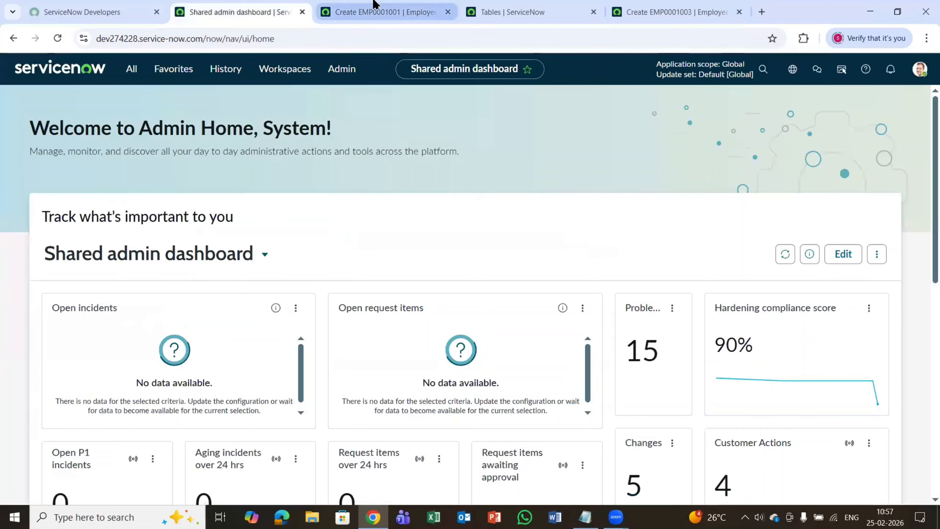
pyautogui.click(371, 8)
pyautogui.click(651, 8)
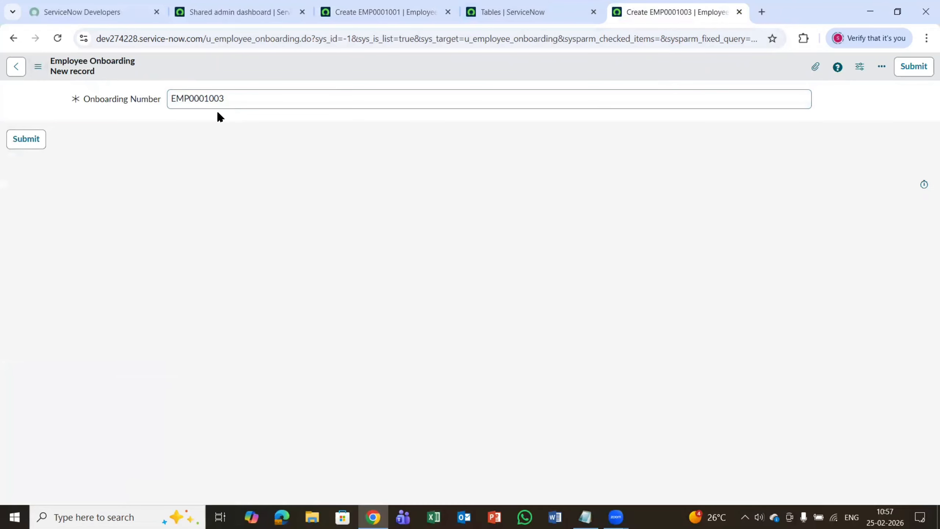
pyautogui.rightClick(12, 37)
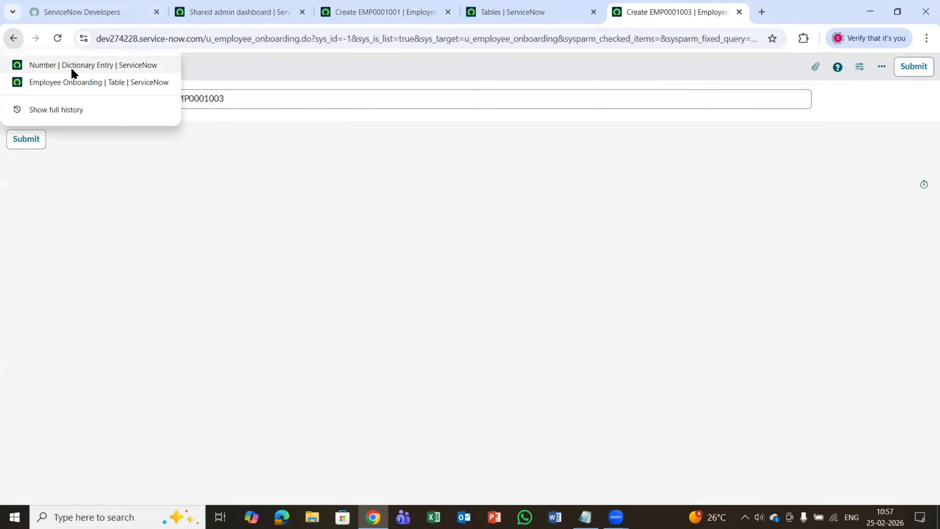
# Step: Close both browser tabs holding new Employee Onboarding records and return to the Tables list
pyautogui.click(397, 5)
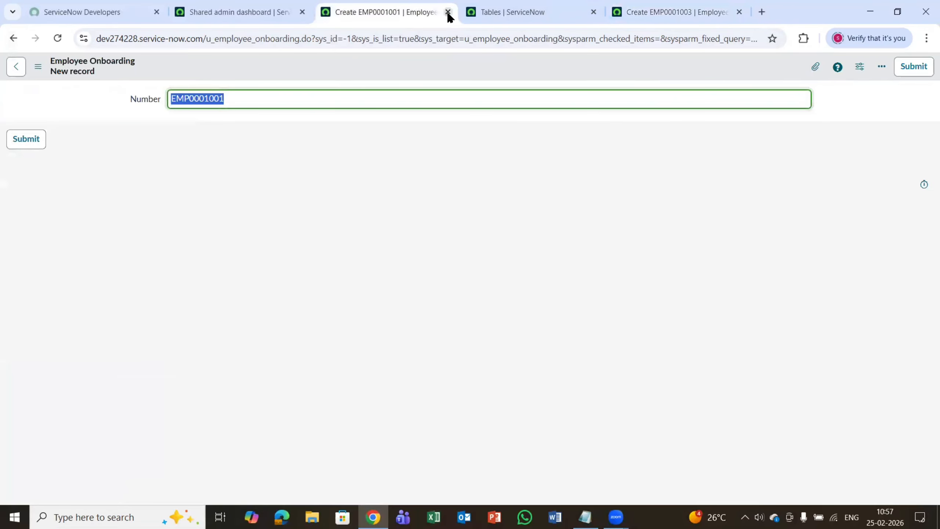
pyautogui.click(448, 12)
pyautogui.click(556, 12)
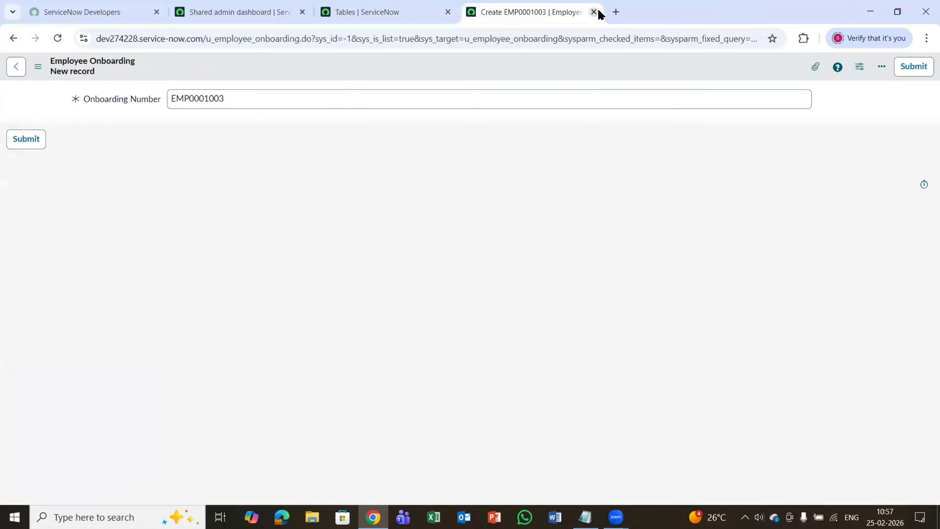
pyautogui.click(593, 12)
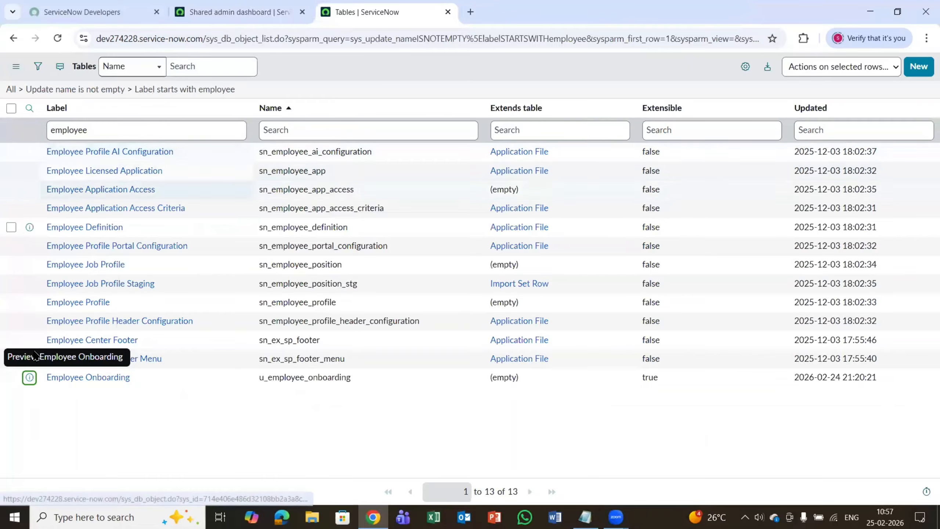
# Step: Open the Employee Onboarding table in a new browser tab, review its columns, and switch to the Notepad field specification
pyautogui.rightClick(30, 378)
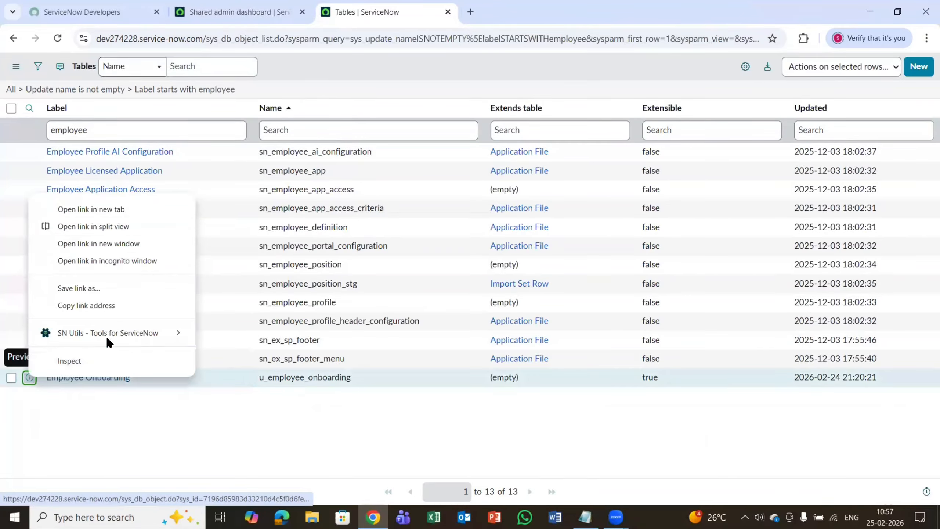
pyautogui.click(104, 208)
pyautogui.click(570, 11)
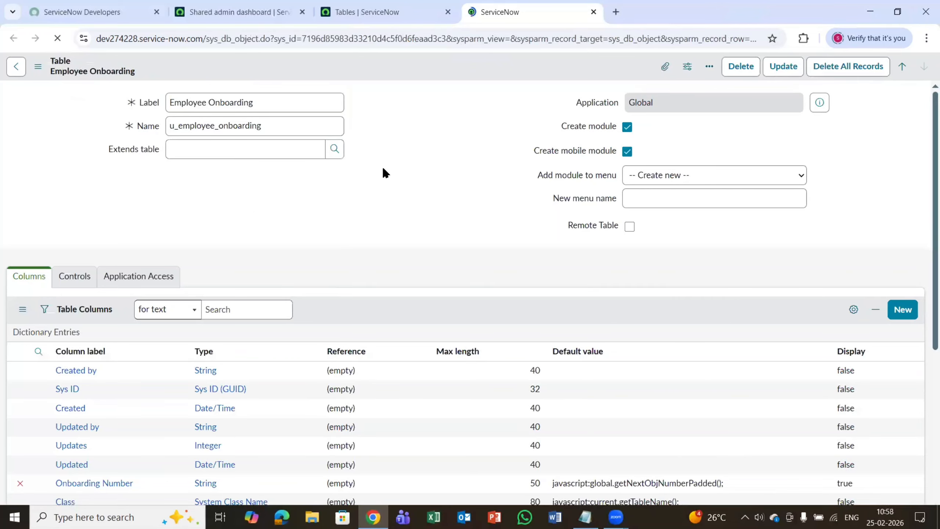
pyautogui.scroll(-10, 276, 206)
pyautogui.scroll(5, 114, 241)
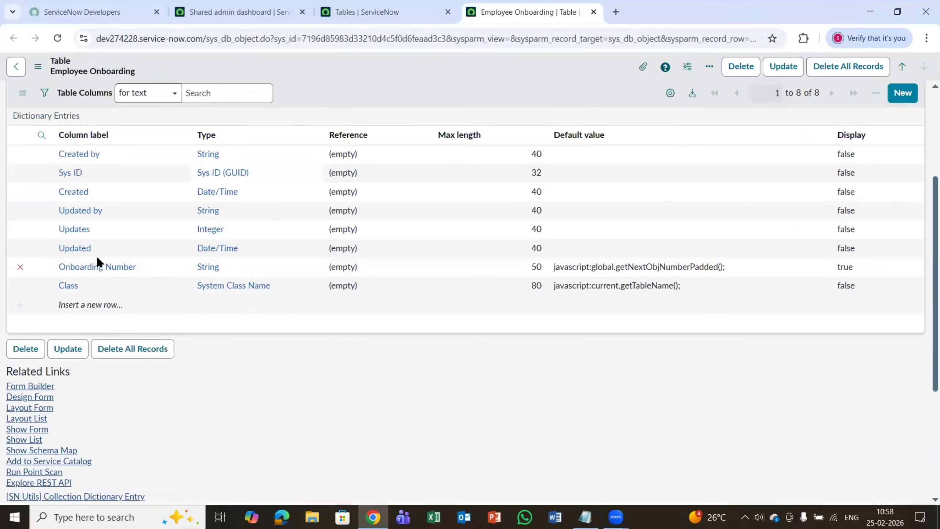
pyautogui.hotkey('alt', 'Tab')
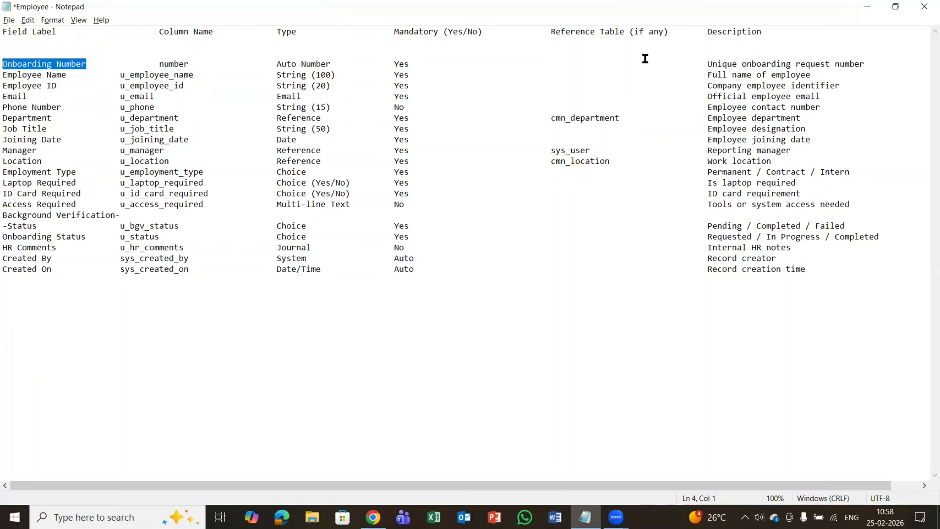
# Step: Review the mandatory flag and description of Onboarding Number in the Notepad specification, and highlight the Employee Name field label
pyautogui.doubleClick(402, 63)
pyautogui.click(422, 65)
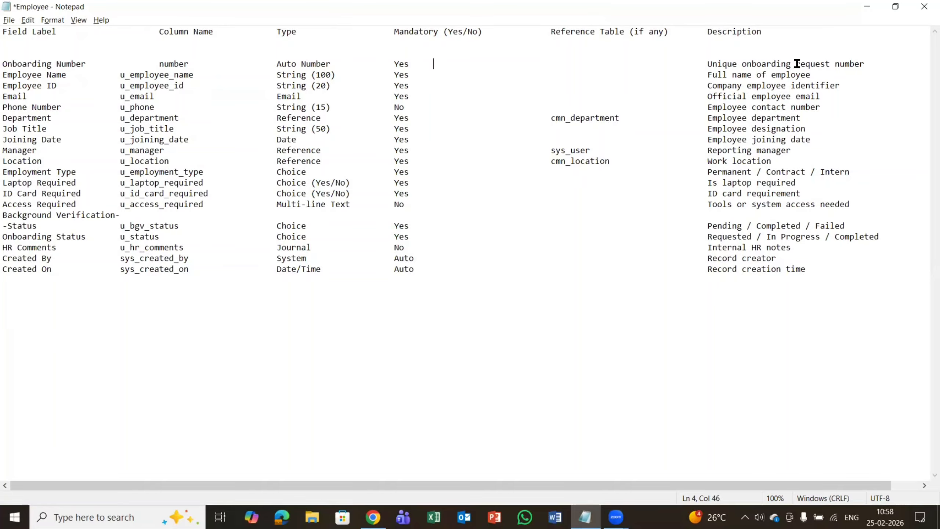
pyautogui.moveTo(879, 61); pyautogui.dragTo(740, 63)
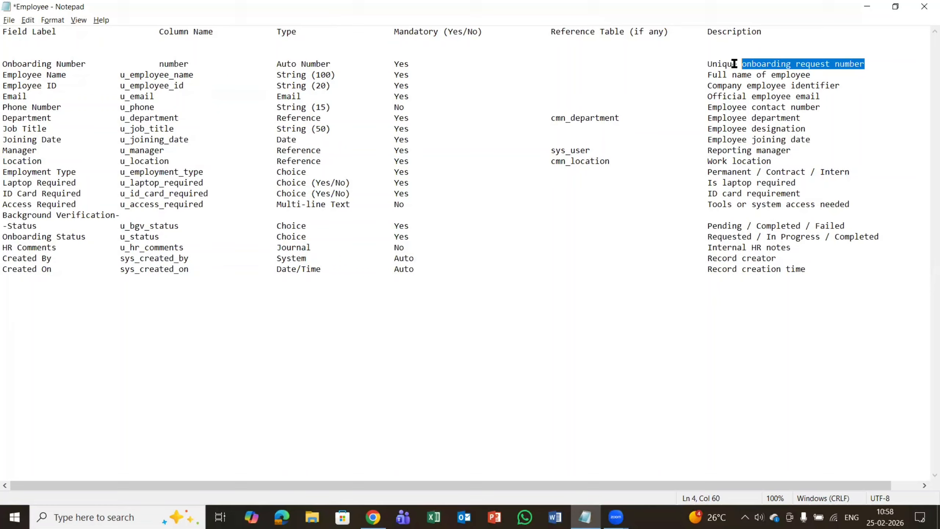
pyautogui.click(410, 75)
pyautogui.moveTo(67, 75); pyautogui.dragTo(8, 77)
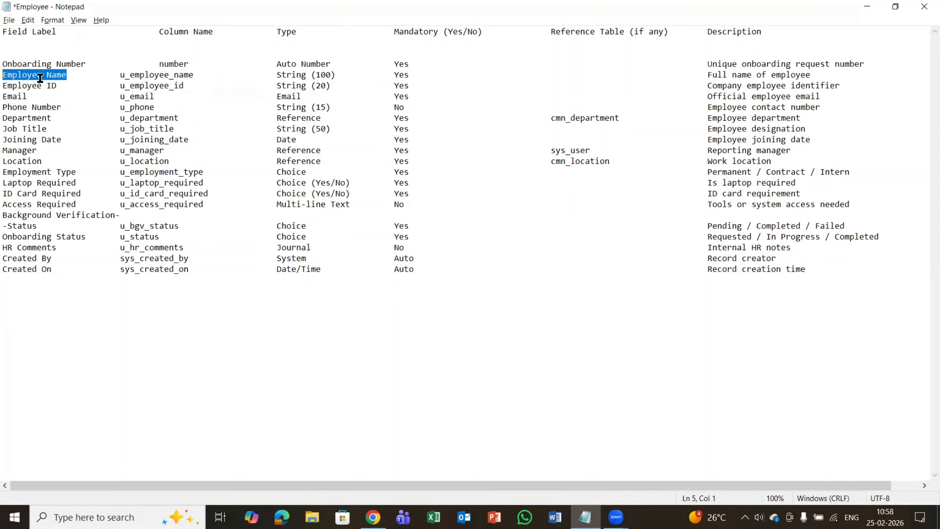
# Step: Switch to the browser, start a new column for the Employee Onboarding table, and set its type to String per the Notepad specification
pyautogui.hotkey('alt', 'Tab')
pyautogui.click(901, 94)
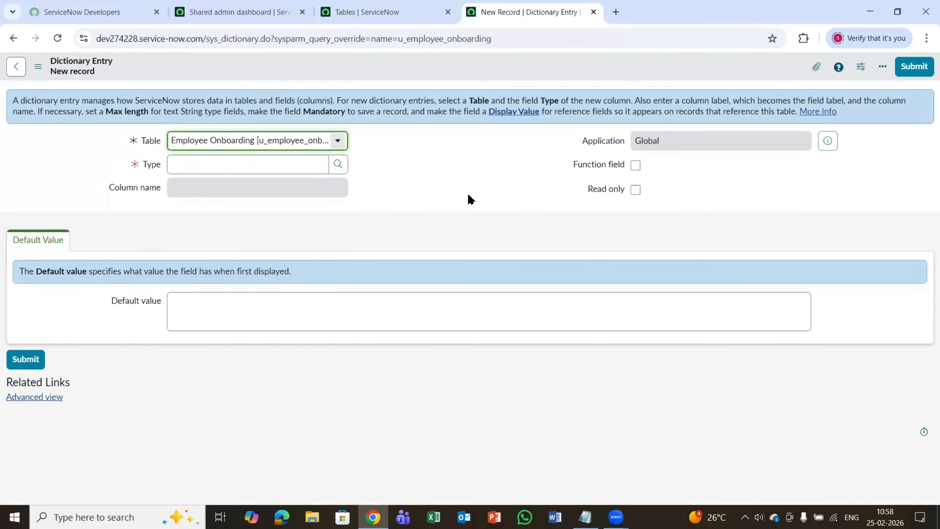
pyautogui.click(252, 164)
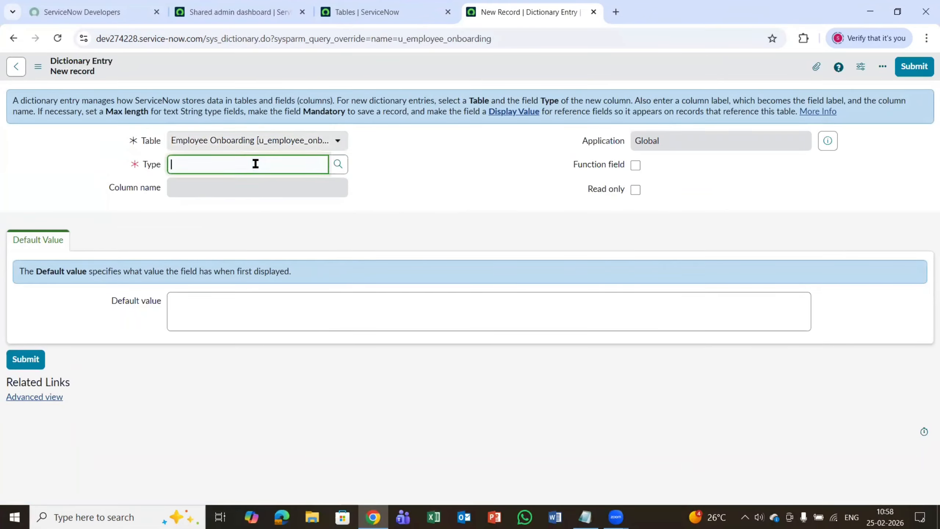
pyautogui.hotkey('alt', 'Tab')
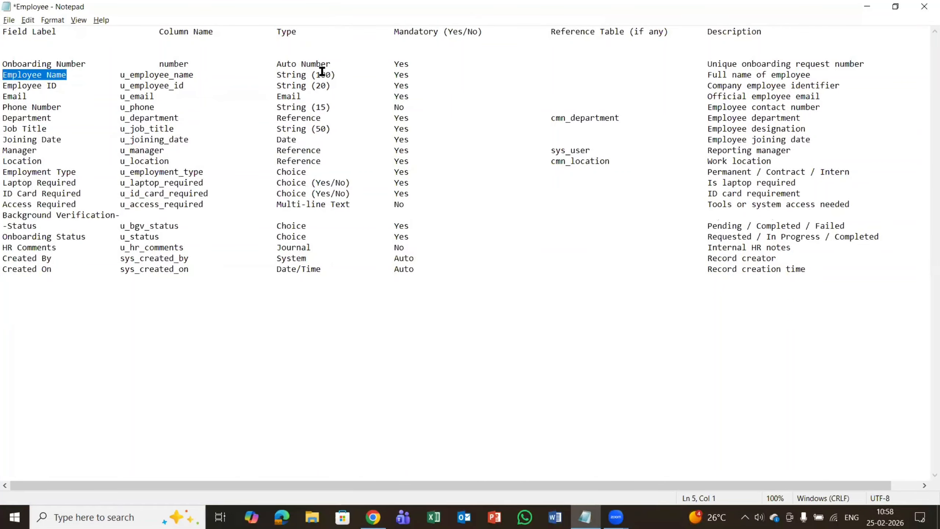
pyautogui.hotkey('alt', 'Tab')
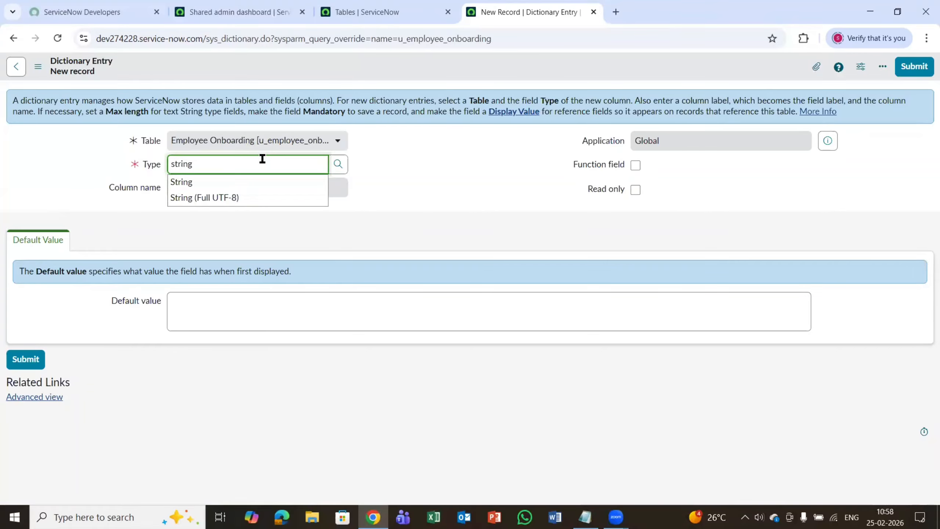
pyautogui.click(245, 182)
# Step: Label the new column "Employee Name" and set its maximum length to 100
pyautogui.click(236, 187)
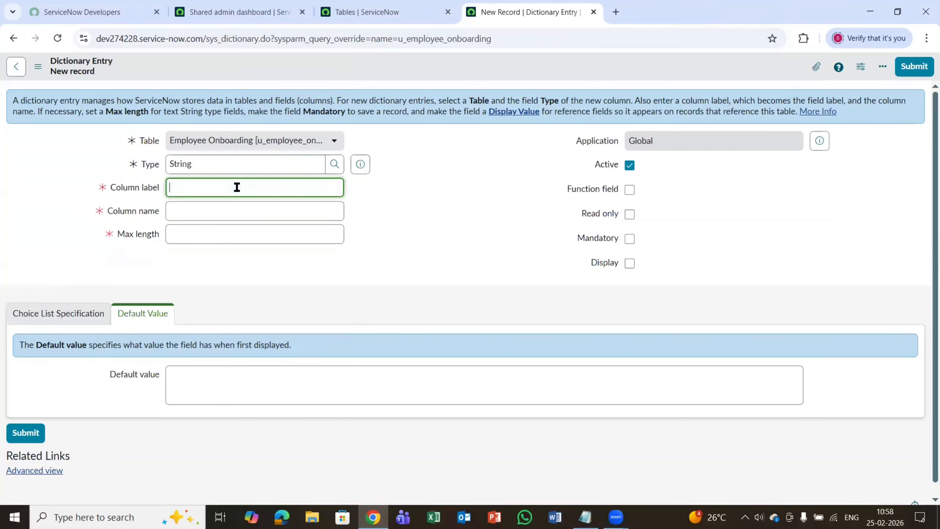
pyautogui.write('Employee Name')
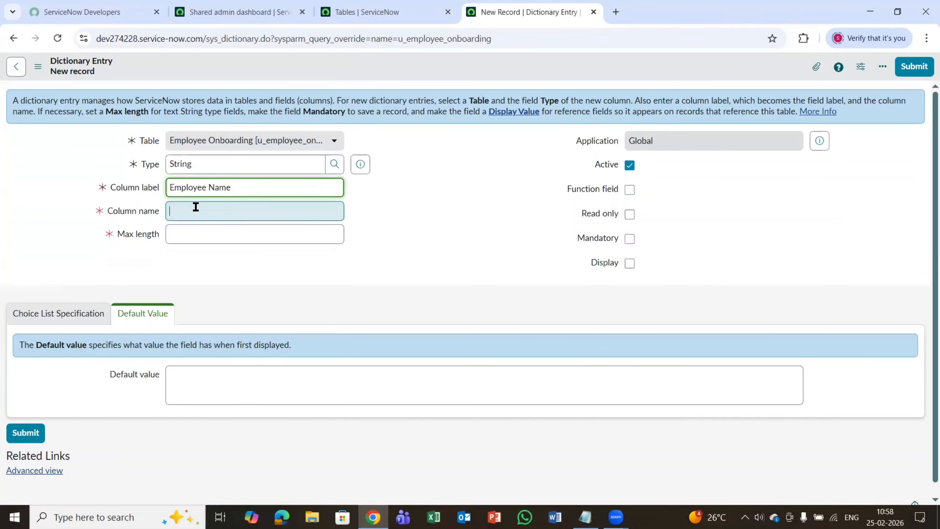
pyautogui.press('Tab')
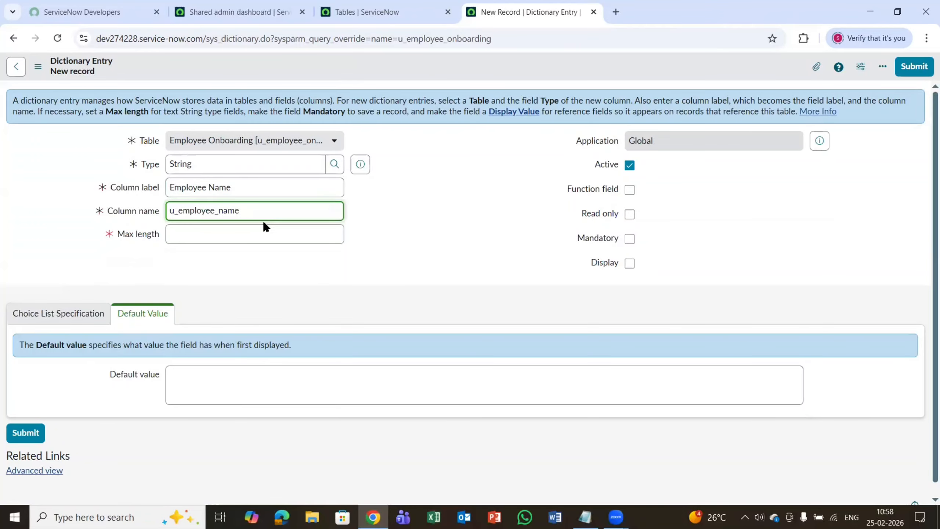
pyautogui.click(241, 231)
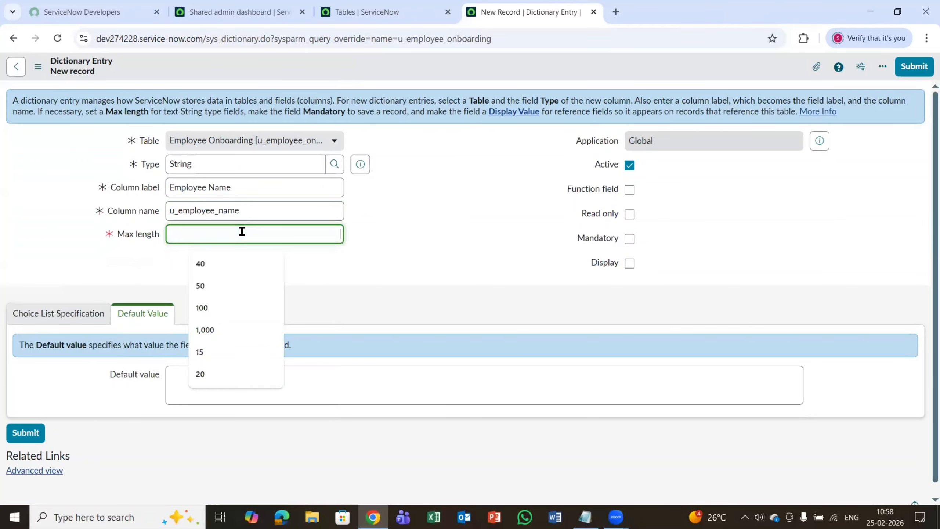
pyautogui.write('100')
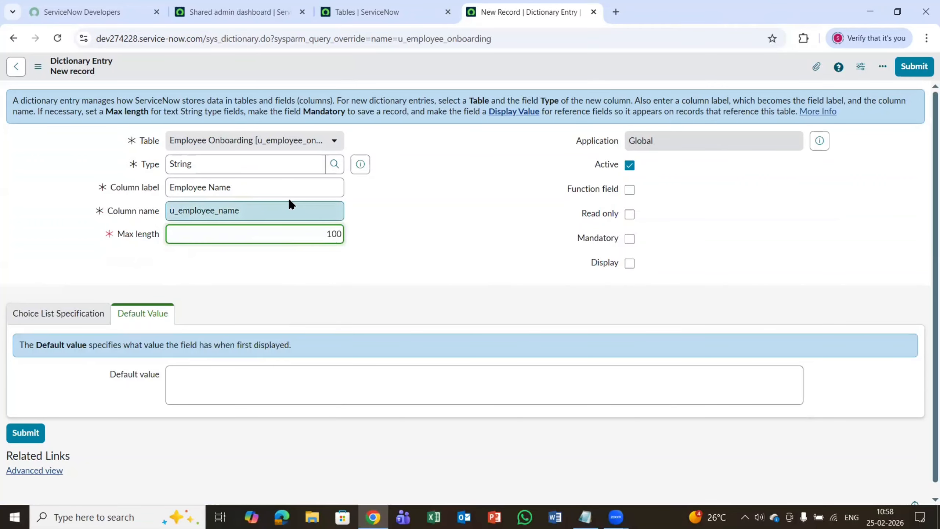
# Step: Check the Employee Name row in the Notepad specification, and make the column mandatory and the display value in the browser
pyautogui.hotkey('alt', 'Tab')
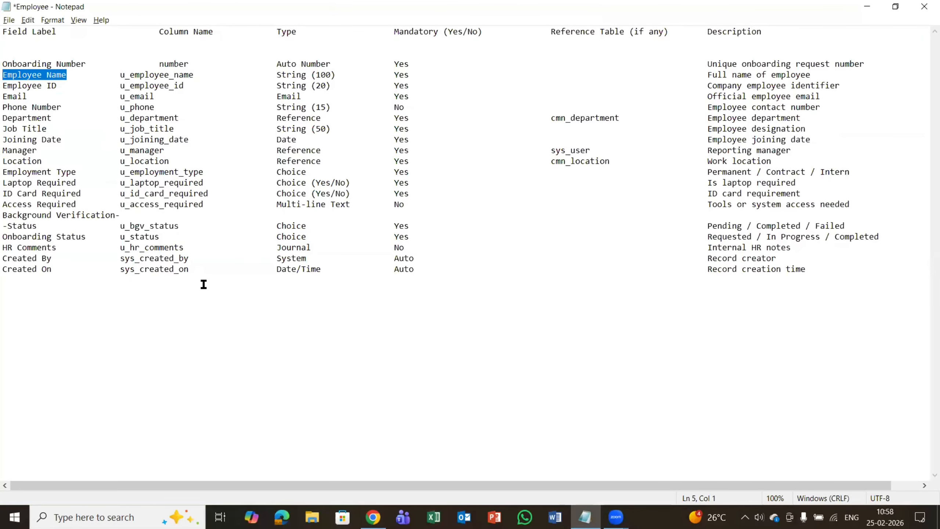
pyautogui.hotkey('alt', 'Tab')
pyautogui.hotkey('alt', 'Tab')
pyautogui.hotkey('alt', 'Tab')
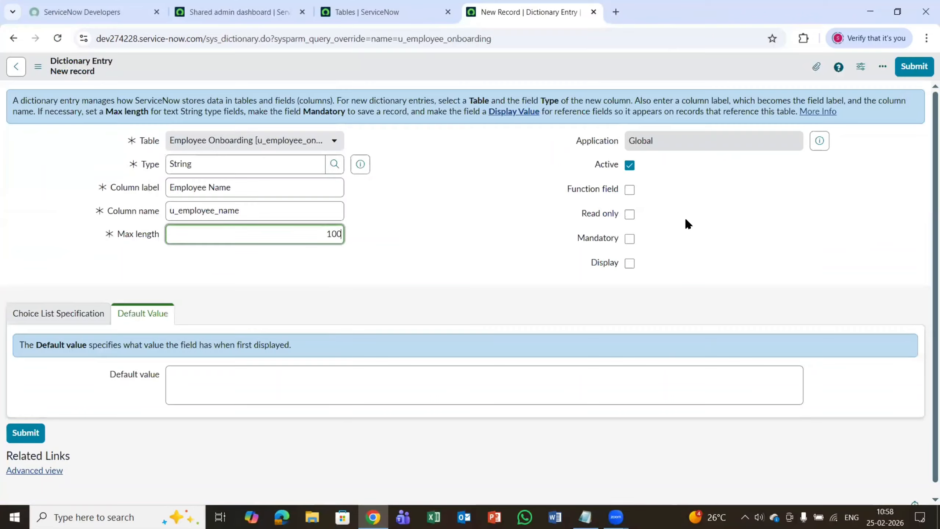
pyautogui.click(629, 238)
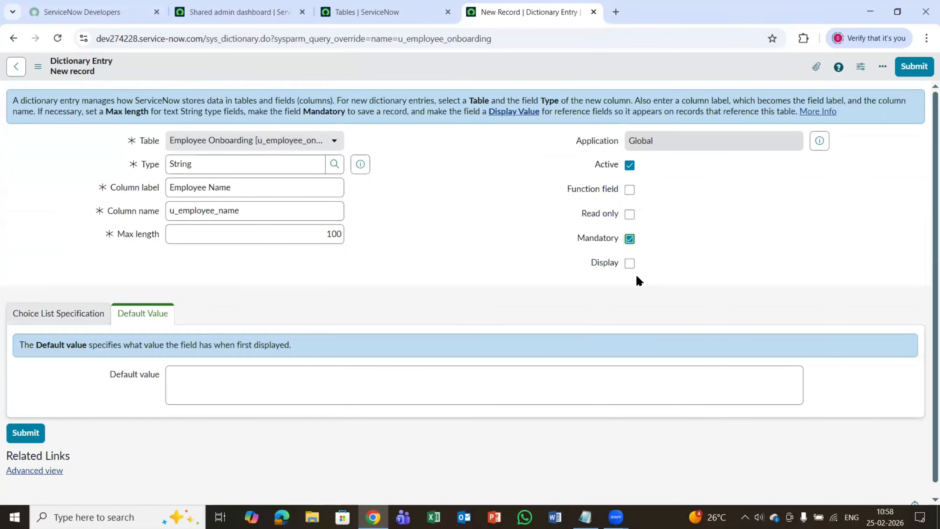
pyautogui.click(630, 263)
# Step: View the choice list and default value settings of the Employee Name column and submit the dictionary entry
pyautogui.scroll(-1, 147, 269)
pyautogui.click(69, 306)
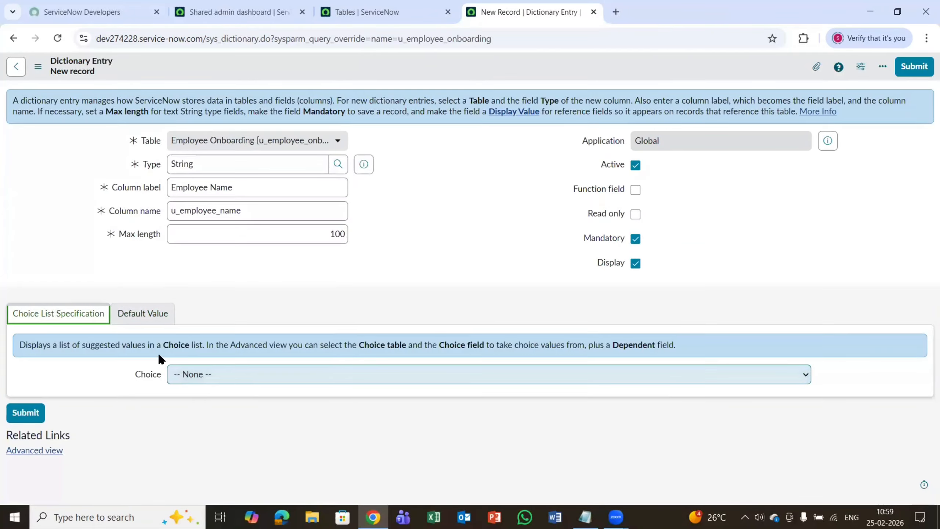
pyautogui.click(131, 314)
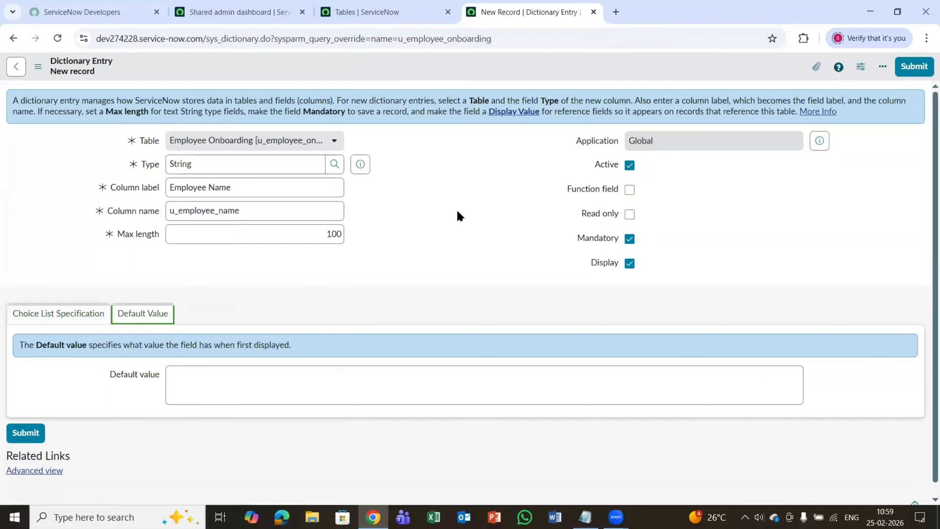
pyautogui.click(914, 66)
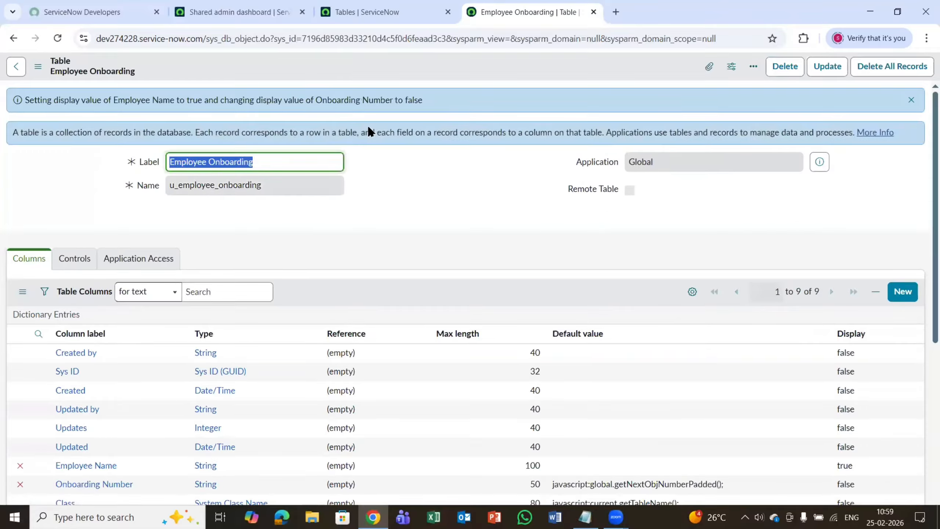
# Step: Start another new column from the Employee Onboarding column list, check the Employee ID row in Notepad, and return to the browser
pyautogui.scroll(-7, 288, 208)
pyautogui.scroll(-2, 267, 243)
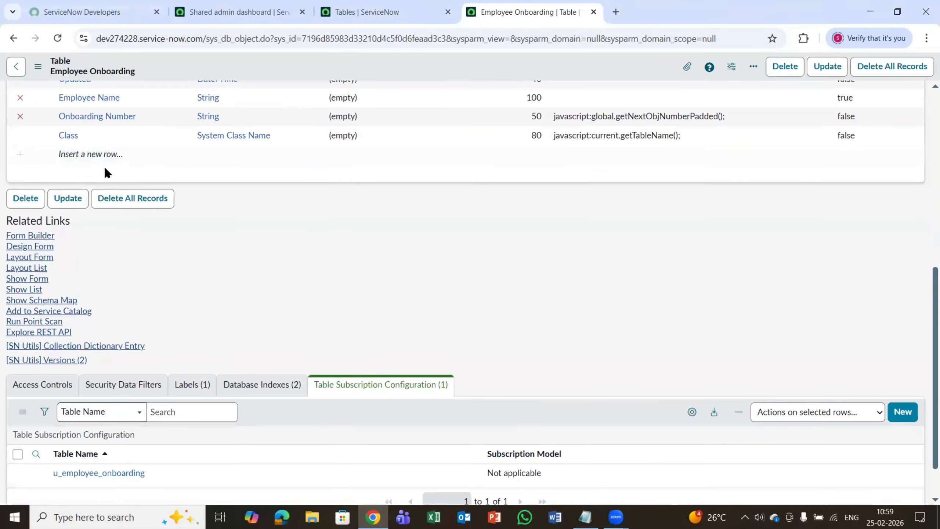
pyautogui.scroll(5, 292, 182)
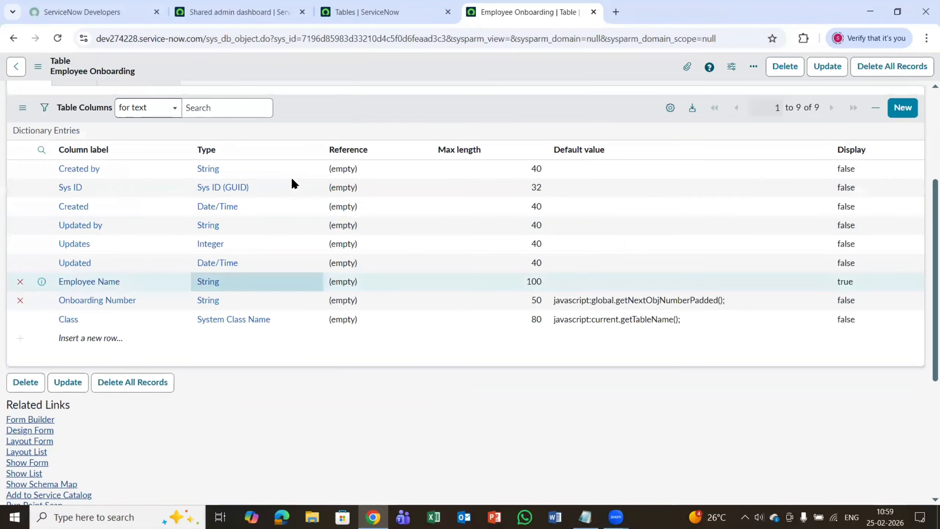
pyautogui.click(892, 109)
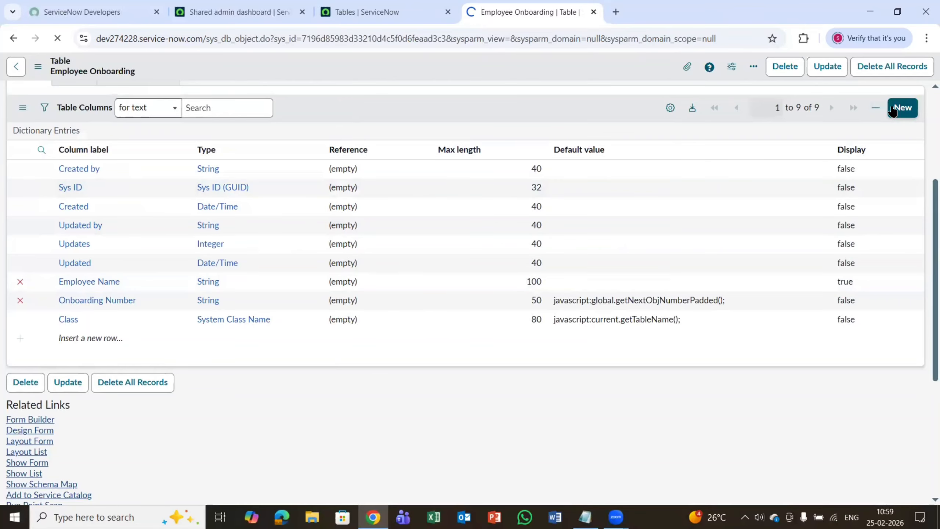
pyautogui.hotkey('alt', 'Tab')
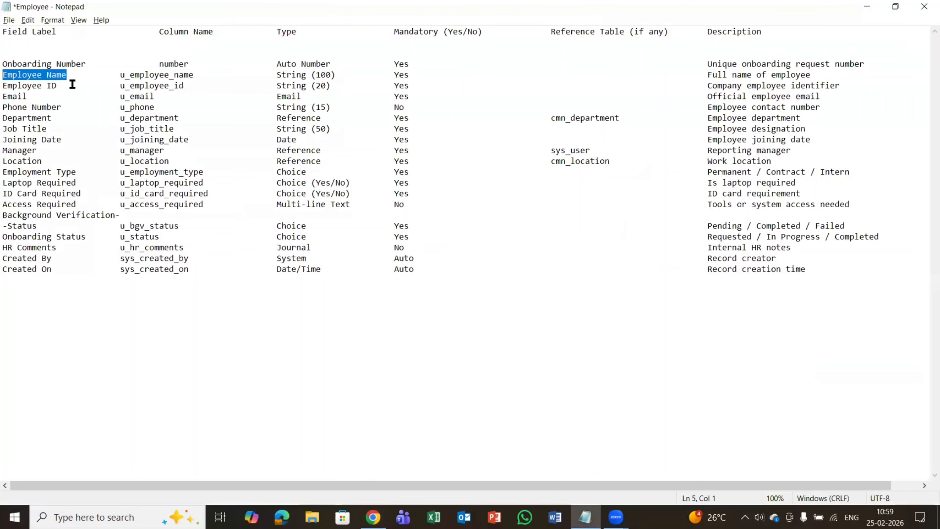
pyautogui.moveTo(81, 85); pyautogui.dragTo(7, 86)
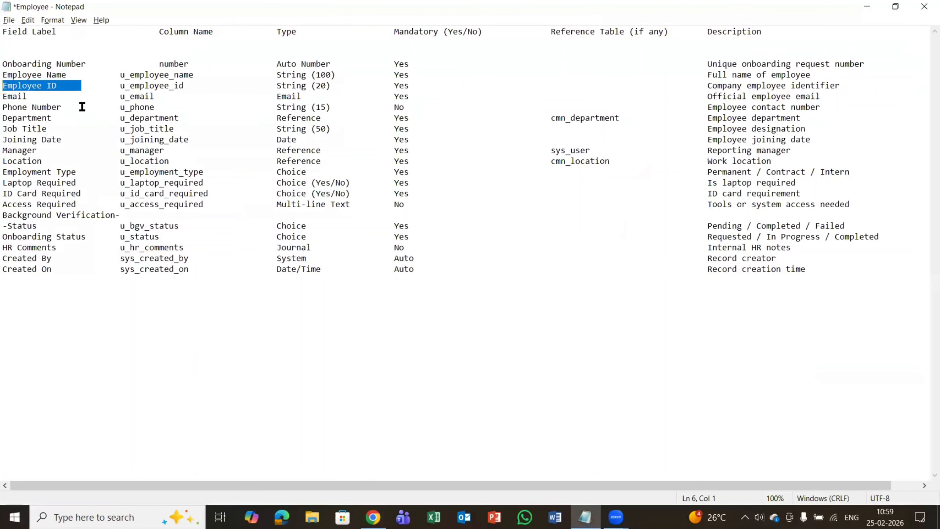
pyautogui.hotkey('alt', 'Tab')
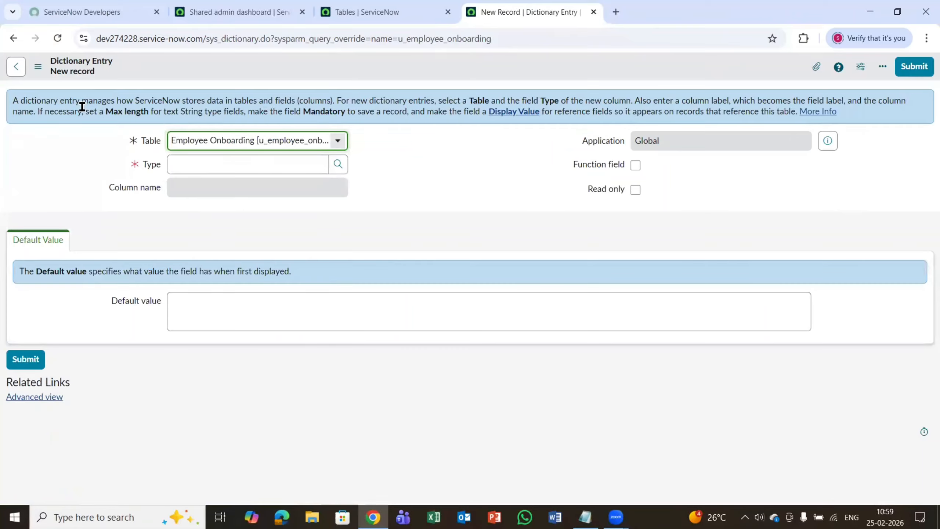
# Step: Set the second new column's type to String, checking the Employee ID row in the Notepad specification
pyautogui.click(201, 165)
pyautogui.write('str')
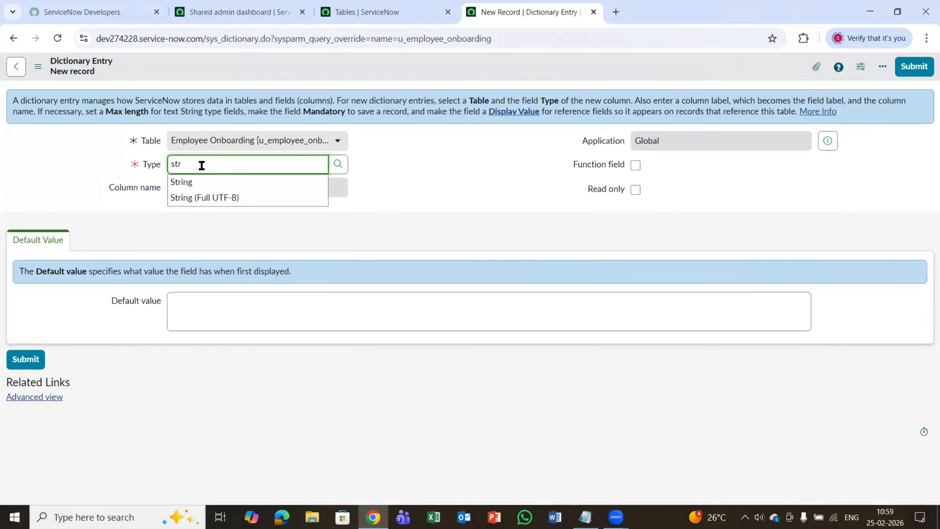
pyautogui.hotkey('alt', 'Tab')
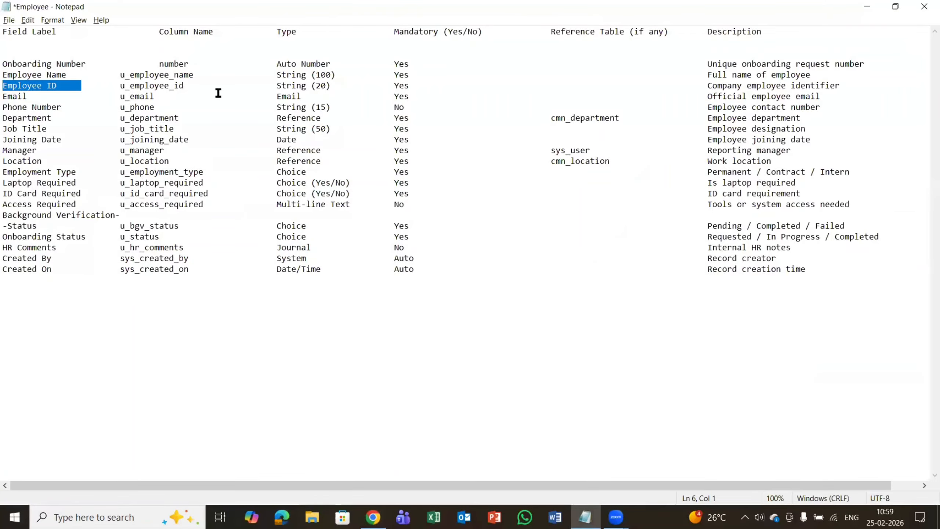
pyautogui.hotkey('alt', 'Tab')
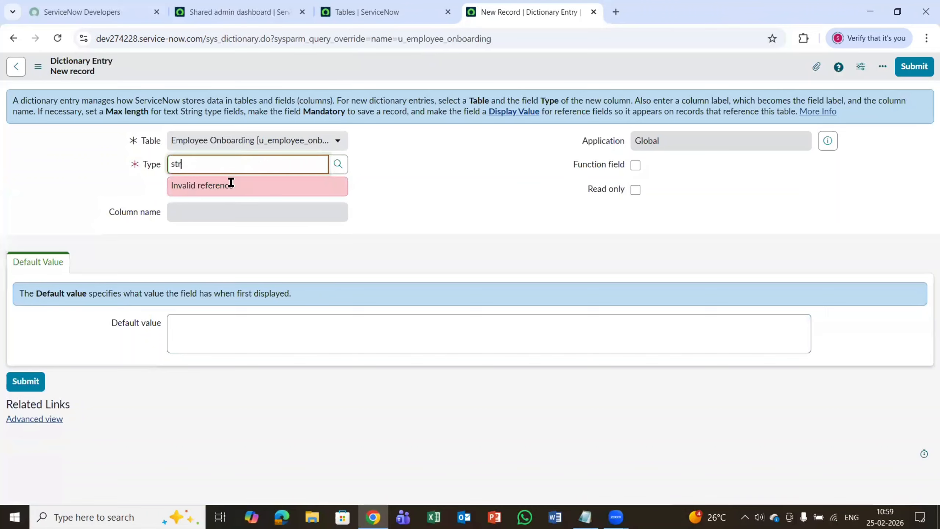
pyautogui.write('ing')
pyautogui.click(231, 182)
# Step: Label the new column "Employee ID" and set its maximum length to 20
pyautogui.click(231, 184)
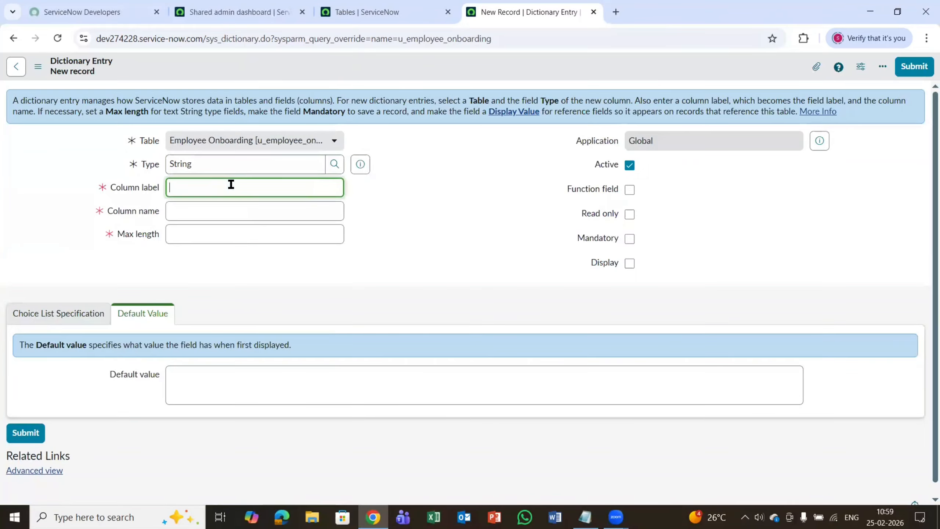
pyautogui.write('Employee ID')
pyautogui.press('Tab')
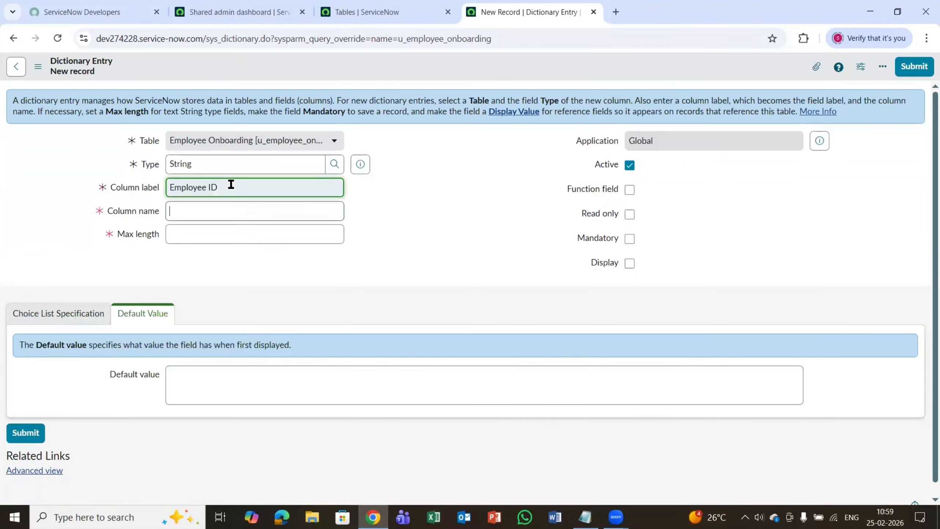
pyautogui.click(230, 237)
pyautogui.write('20')
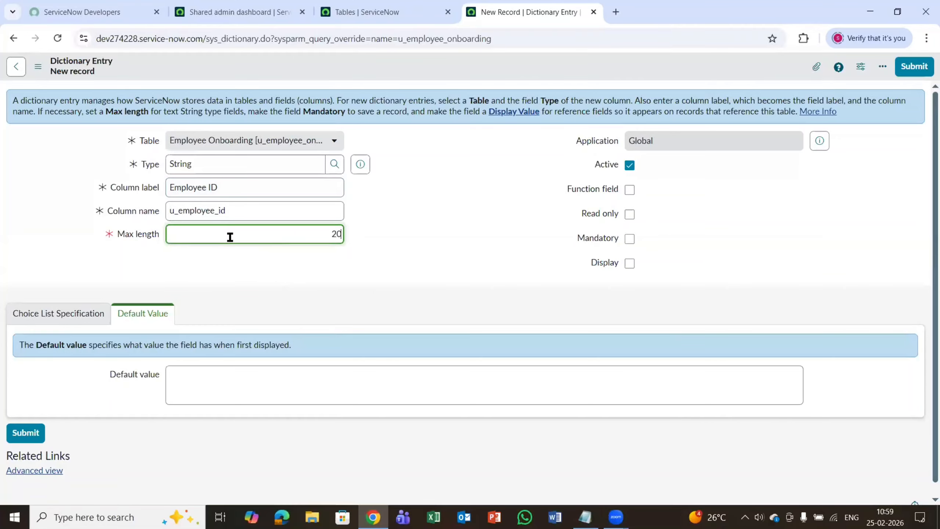
# Step: Compare the Employee ID column with the Notepad specification, make it mandatory in the browser, and submit the dictionary entry
pyautogui.hotkey('alt', 'Tab')
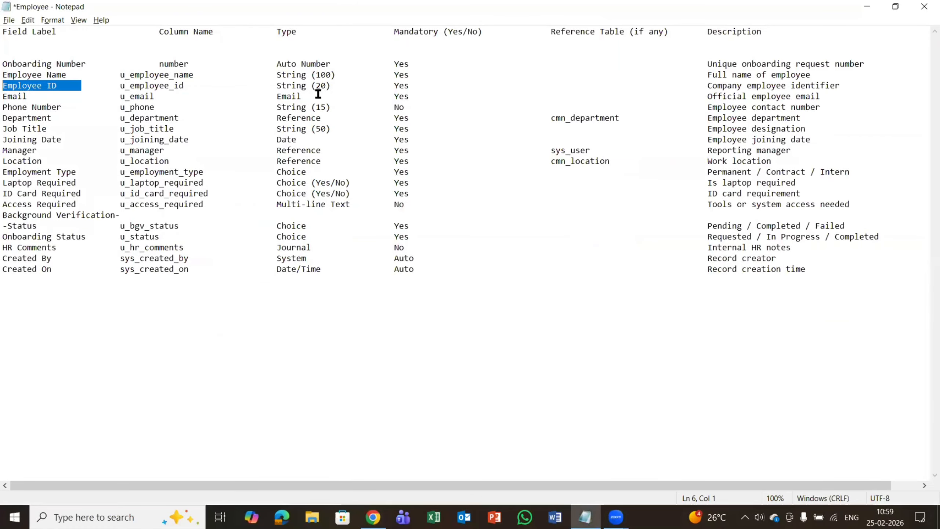
pyautogui.hotkey('alt', 'Tab')
pyautogui.click(629, 239)
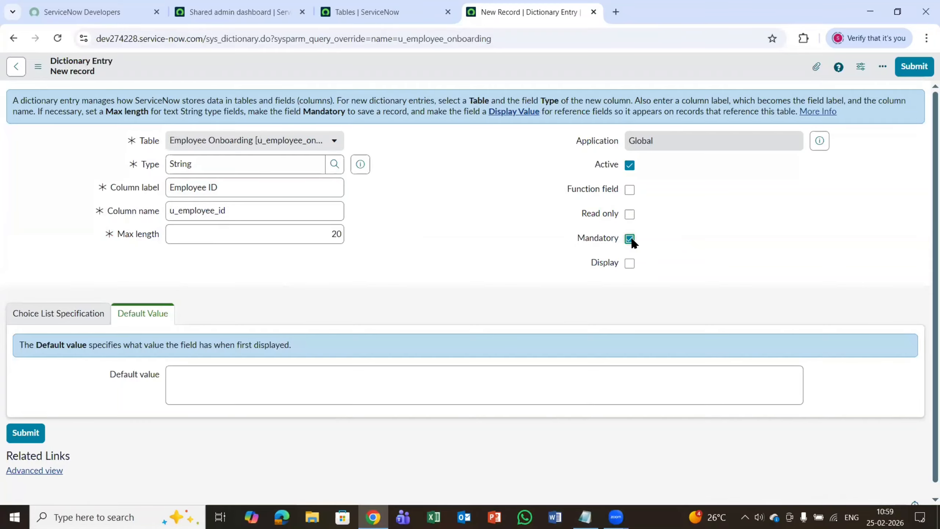
pyautogui.hotkey('alt', 'Tab')
pyautogui.hotkey('alt', 'Tab')
pyautogui.click(914, 66)
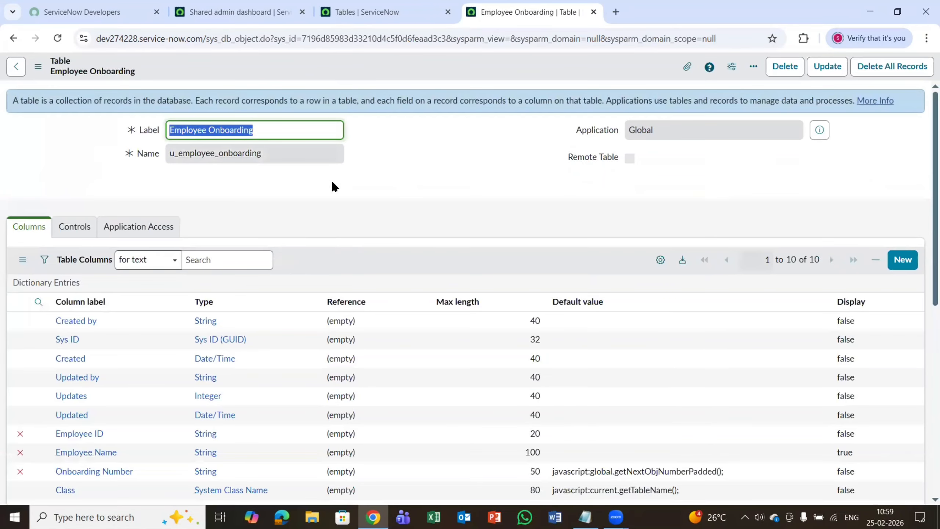
pyautogui.scroll(-6, 318, 248)
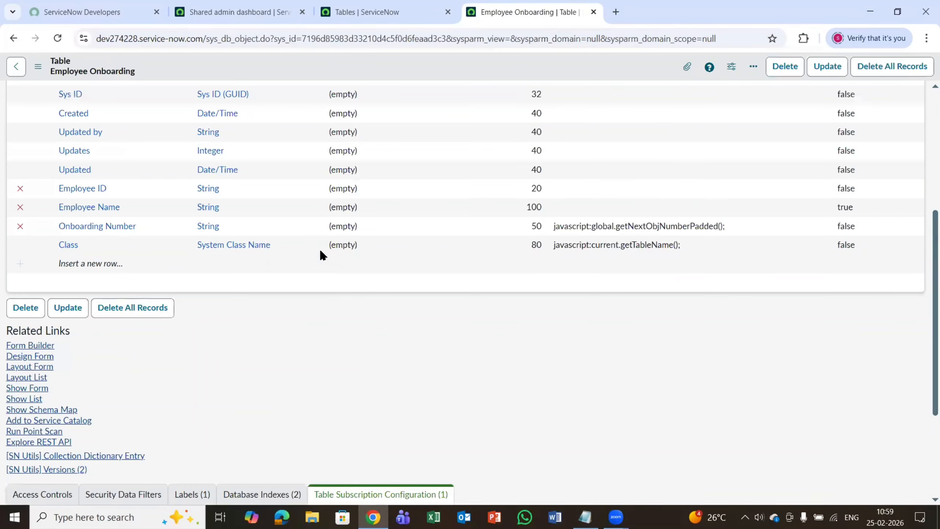
pyautogui.doubleClick(92, 263)
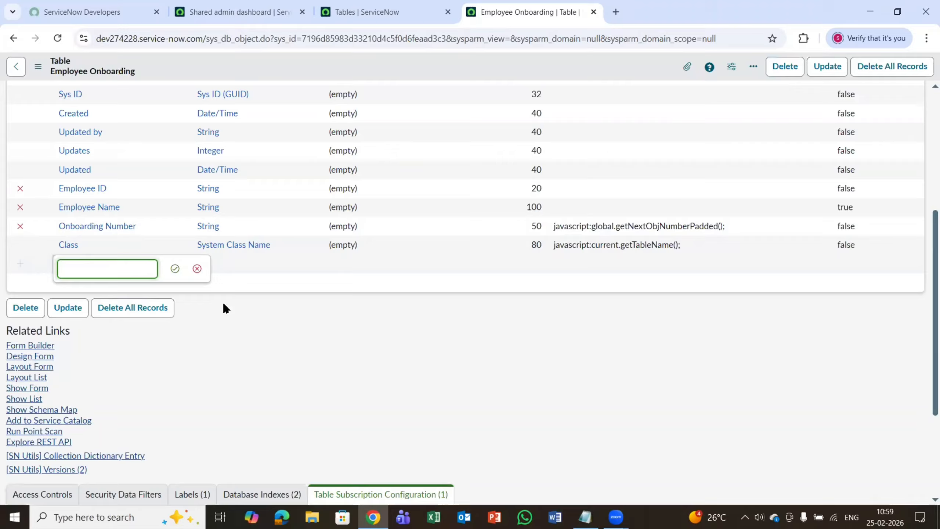
pyautogui.click(197, 268)
# Step: Start another new column from the Employee Onboarding column list and check the Email row in Notepad before returning to the browser
pyautogui.scroll(5, 545, 347)
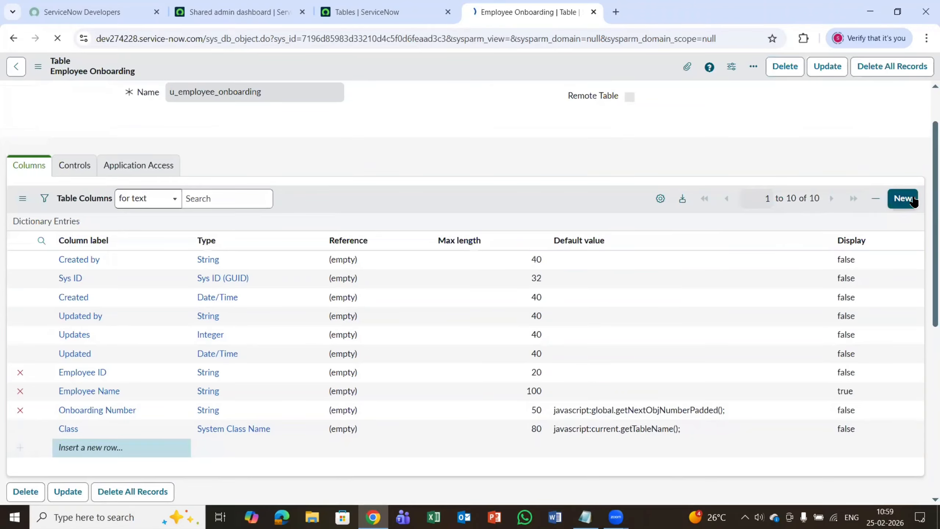
pyautogui.click(585, 517)
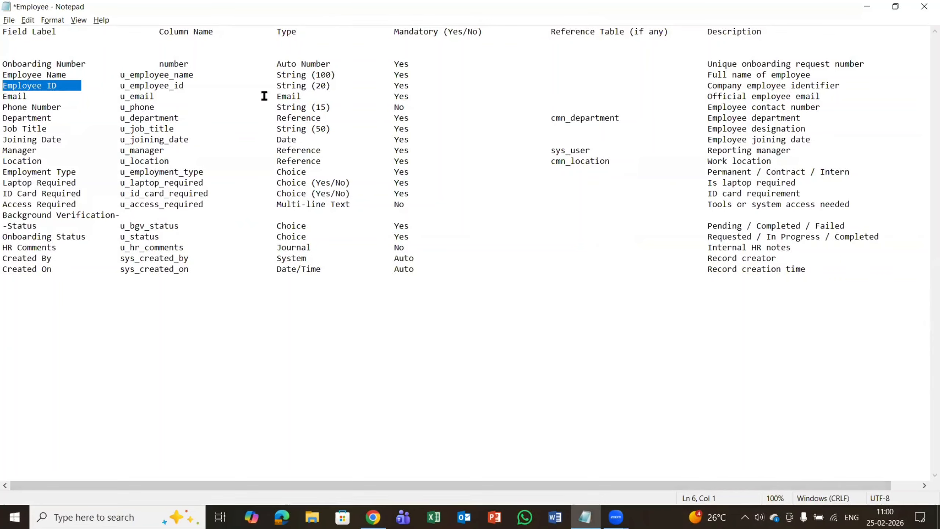
pyautogui.hotkey('alt', 'Tab')
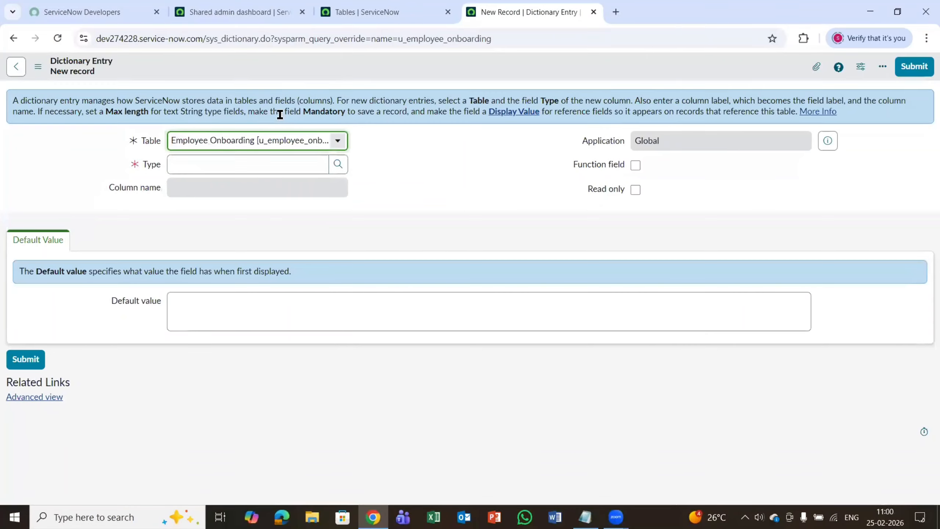
# Step: Set the third new column's type to String
pyautogui.click(221, 164)
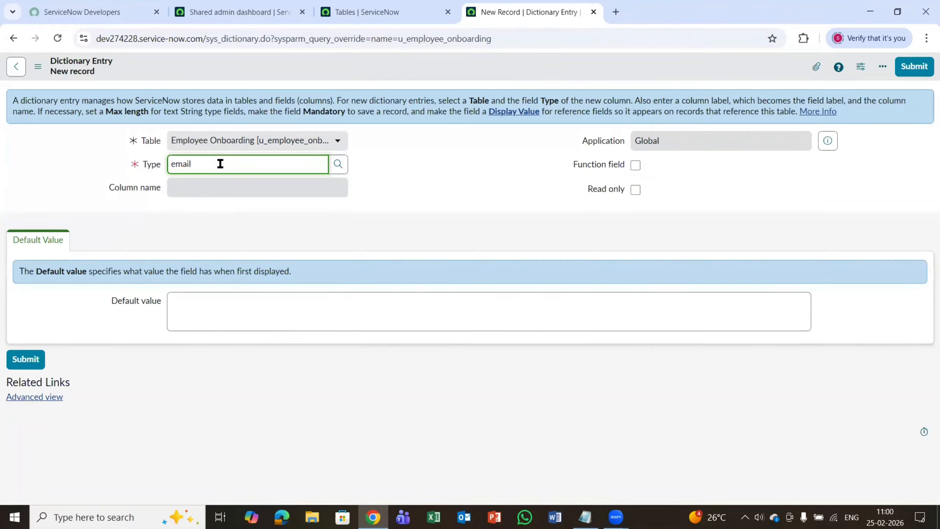
pyautogui.press('BackSpace')
pyautogui.press('BackSpace')
pyautogui.press('BackSpace')
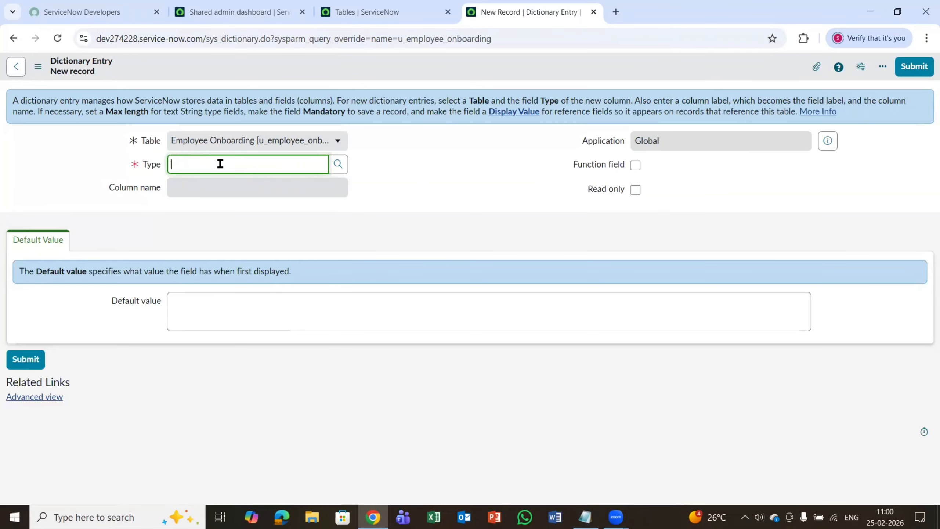
pyautogui.write('string')
pyautogui.click(217, 182)
# Step: Label the new column "Email" and set its maximum length to 50
pyautogui.click(218, 187)
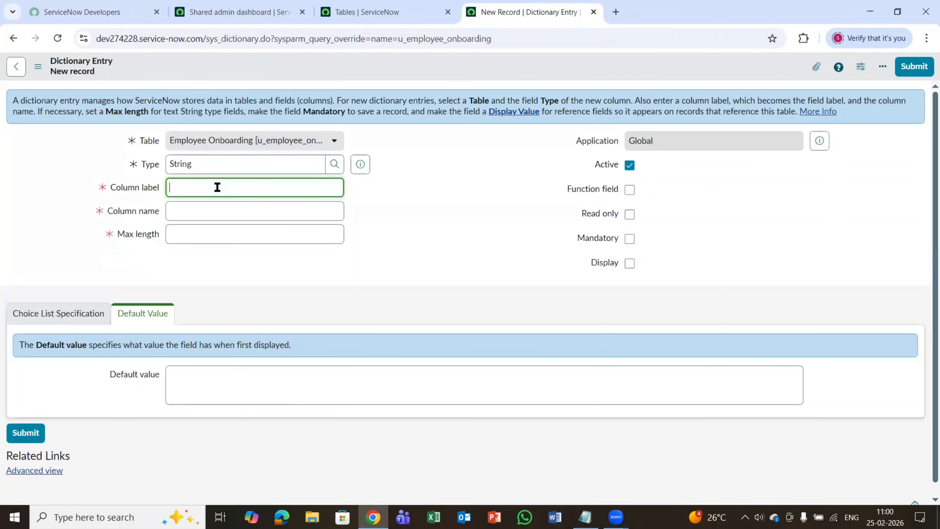
pyautogui.write('Employee ID')
pyautogui.press('BackSpace')
pyautogui.press('BackSpace')
pyautogui.press('BackSpace')
pyautogui.press('BackSpace')
pyautogui.press('BackSpace')
pyautogui.press('BackSpace')
pyautogui.press('BackSpace')
pyautogui.press('BackSpace')
pyautogui.press('BackSpace')
pyautogui.click(216, 240)
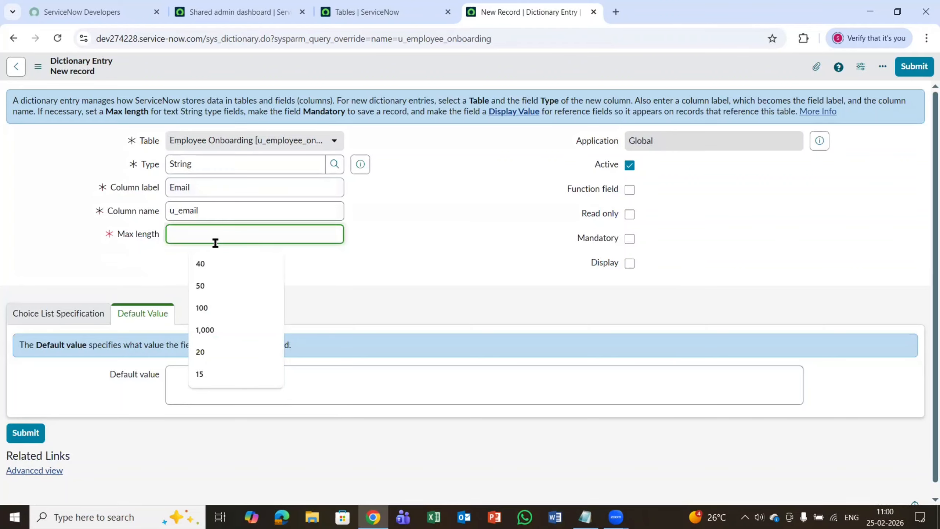
pyautogui.write('50')
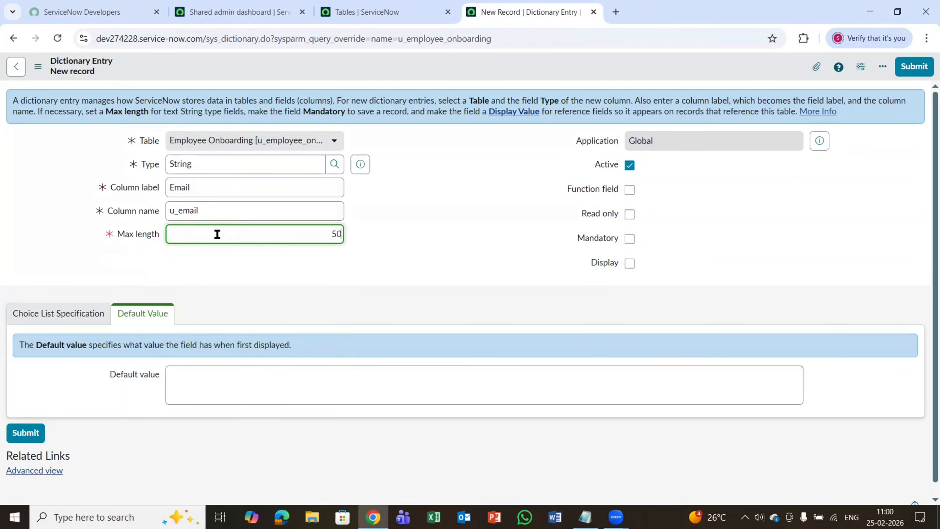
pyautogui.click(358, 222)
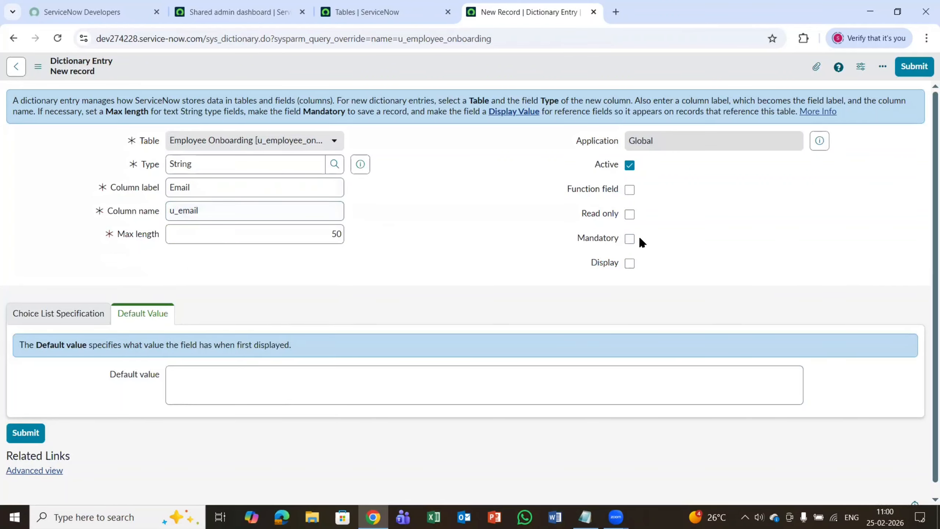
# Step: Check the Email row in the Notepad specification and submit the Email dictionary entry in the browser
pyautogui.hotkey('alt', 'Tab')
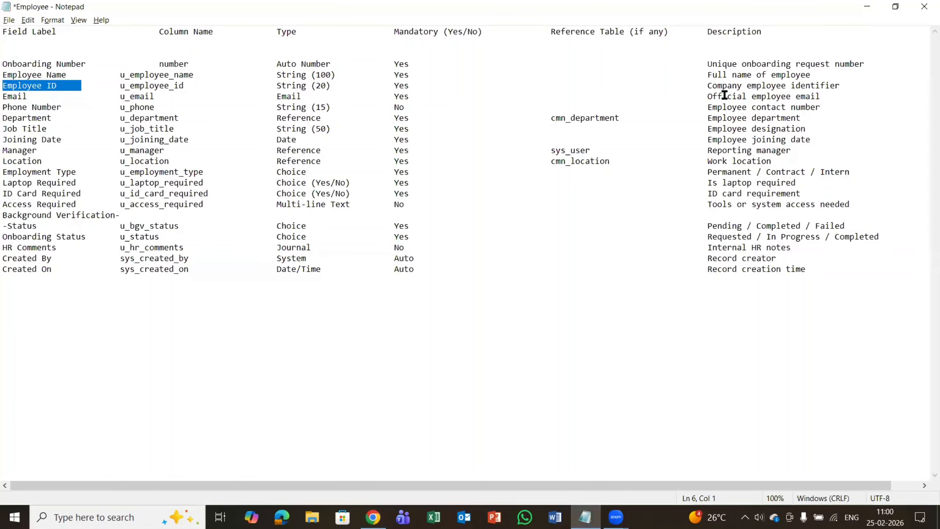
pyautogui.hotkey('alt', 'Tab')
pyautogui.click(912, 66)
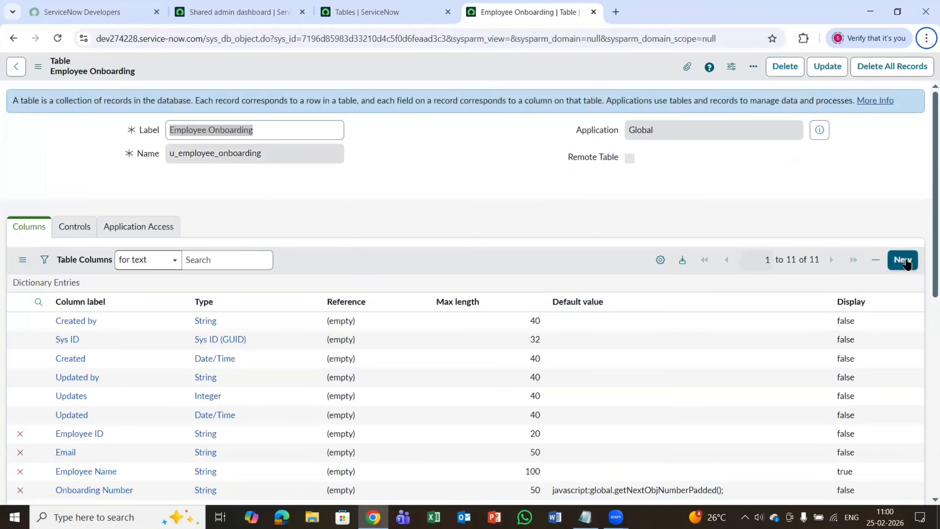
# Step: Copy the "Phone Number" field label from the Notepad specification and return to the new dictionary entry in the browser
pyautogui.hotkey('alt', 'Tab')
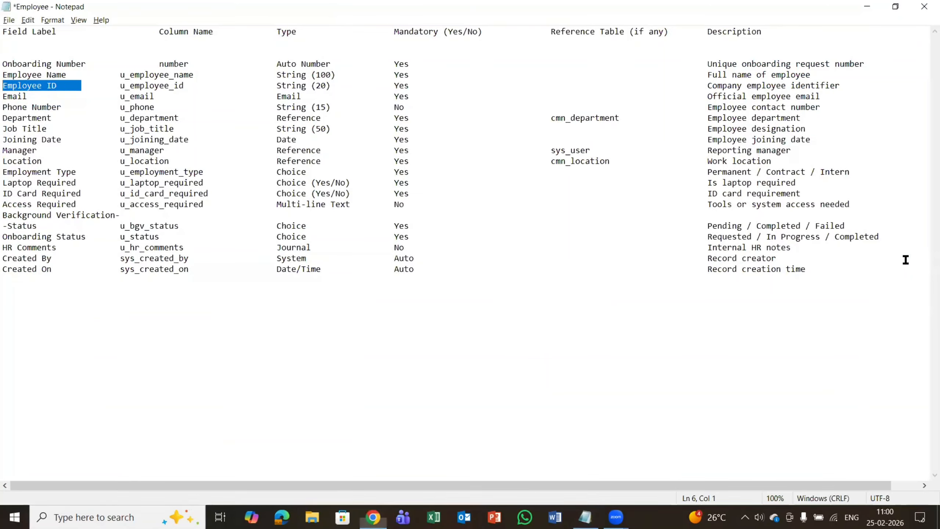
pyautogui.click(74, 107)
pyautogui.moveTo(61, 108); pyautogui.dragTo(7, 108)
pyautogui.hotkey('ctrl', 'c')
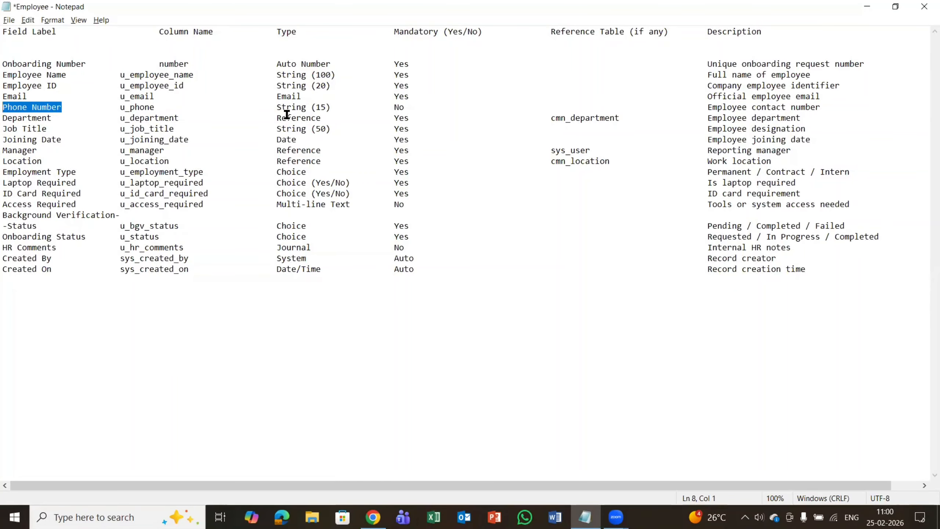
pyautogui.hotkey('alt', 'Tab')
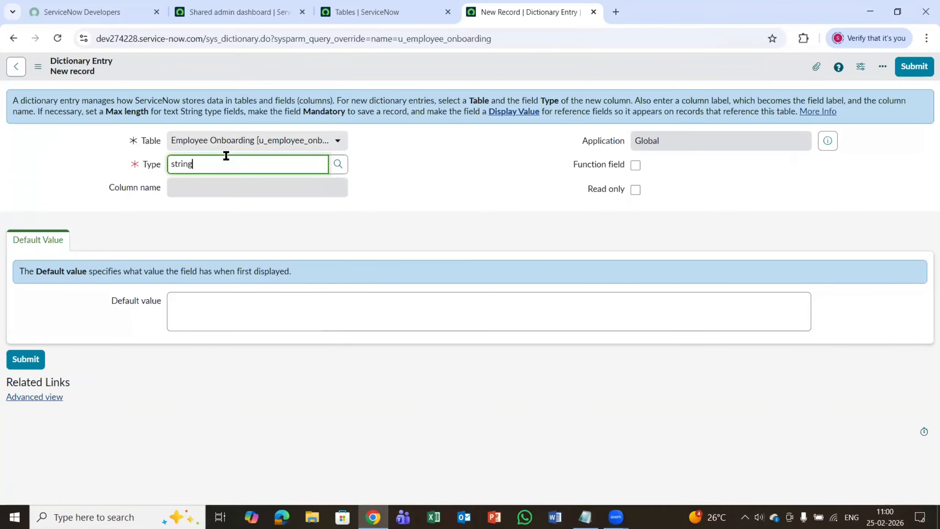
# Step: Make the new column a String labelled "Phone Number" with a maximum length of 20
pyautogui.click(220, 183)
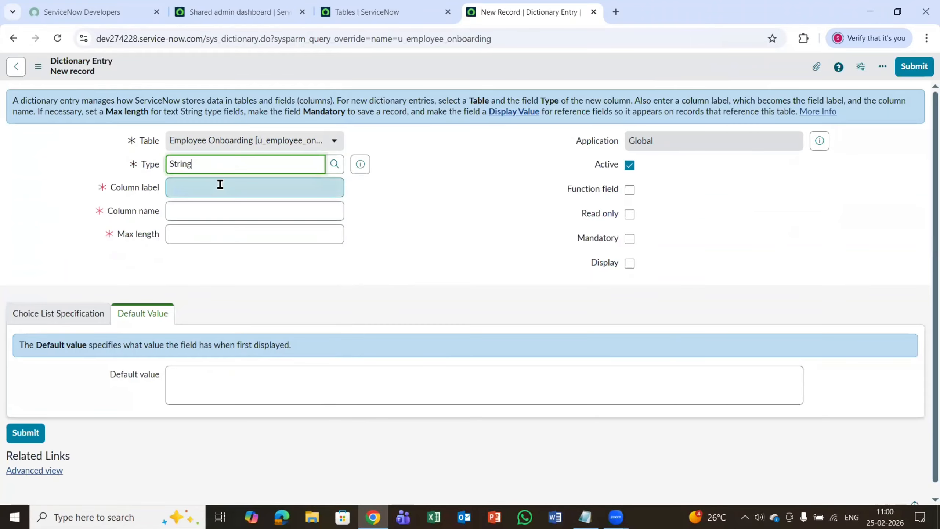
pyautogui.hotkey('ctrl', 'v')
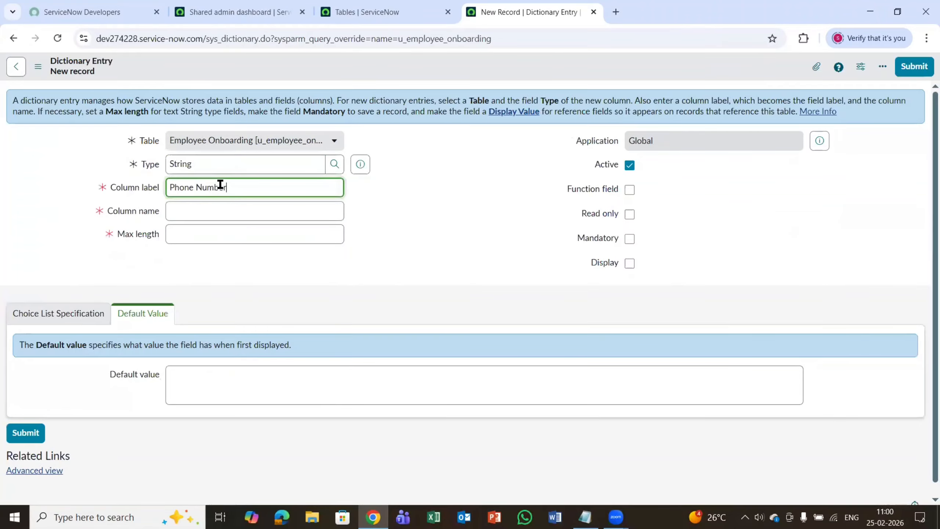
pyautogui.click(260, 235)
pyautogui.write('20')
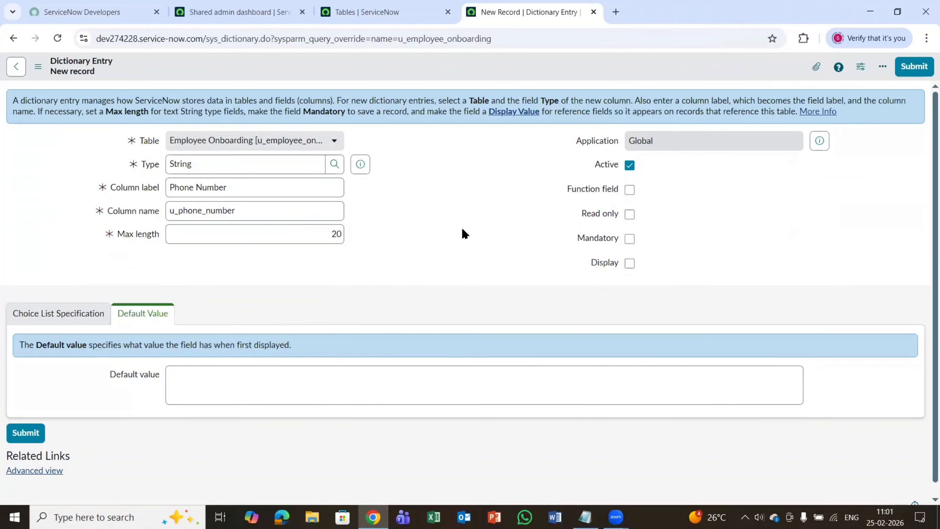
# Step: Check the Phone Number row in Notepad and set the column's maximum length to 15
pyautogui.hotkey('alt', 'Tab')
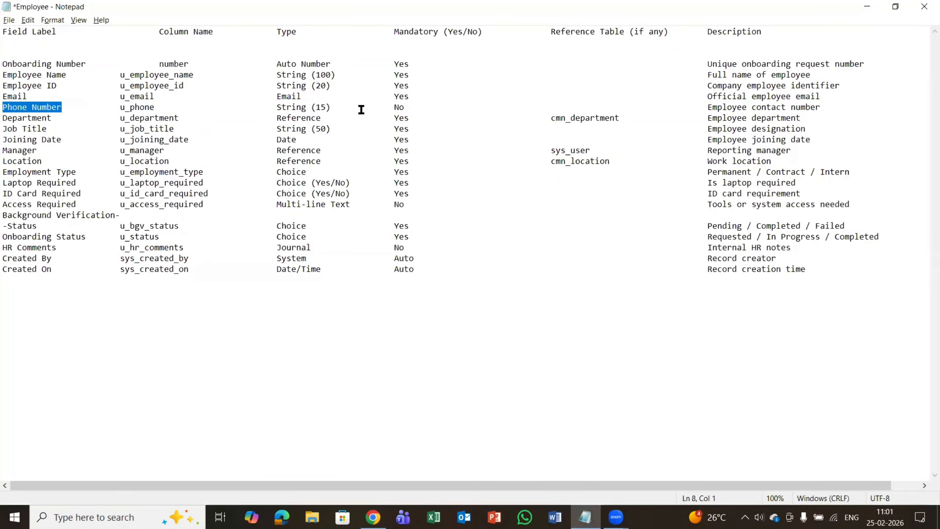
pyautogui.hotkey('alt', 'Tab')
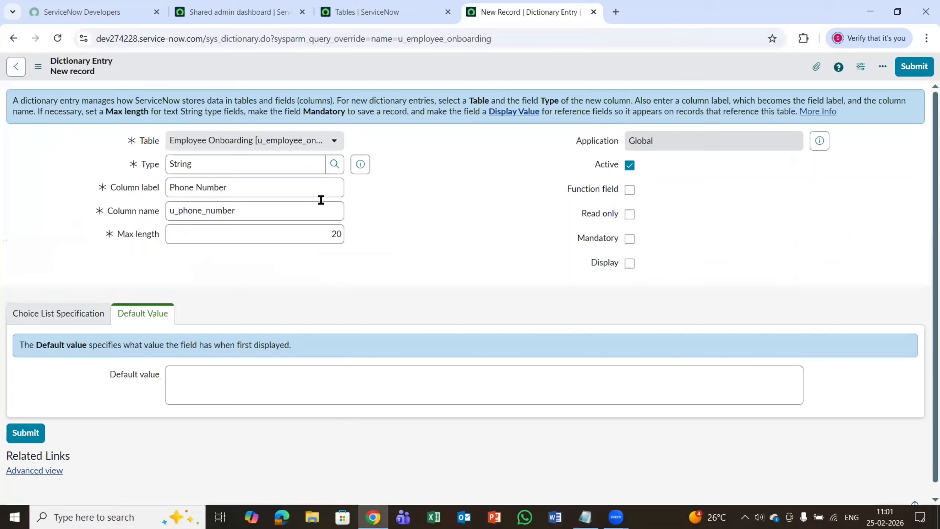
pyautogui.doubleClick(342, 240)
pyautogui.write('15')
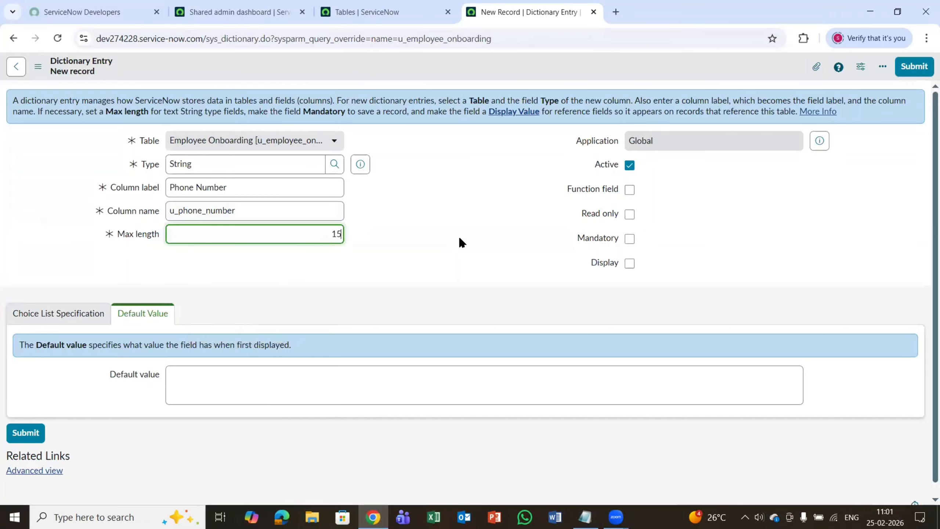
# Step: Compare the Phone Number column's mandatory setting with the Notepad specification and submit the dictionary entry as non-mandatory
pyautogui.hotkey('alt', 'Tab')
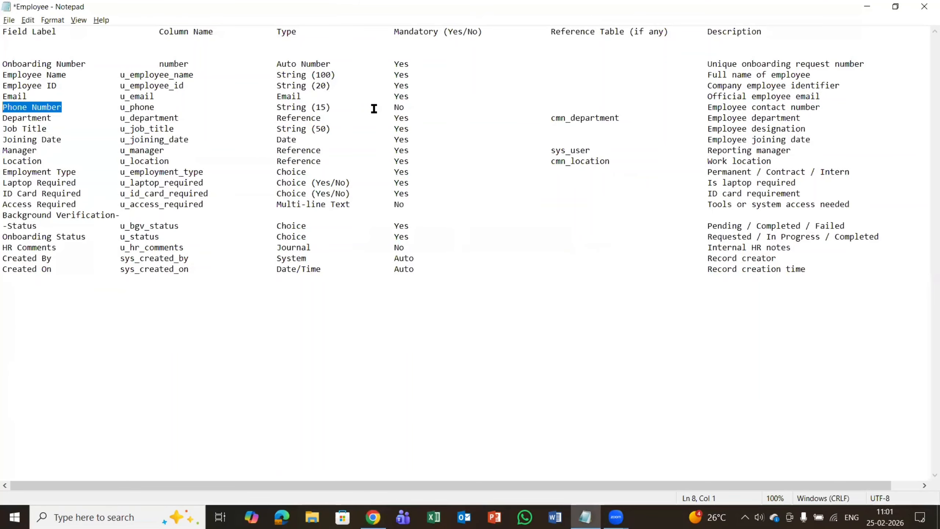
pyautogui.hotkey('alt', 'Tab')
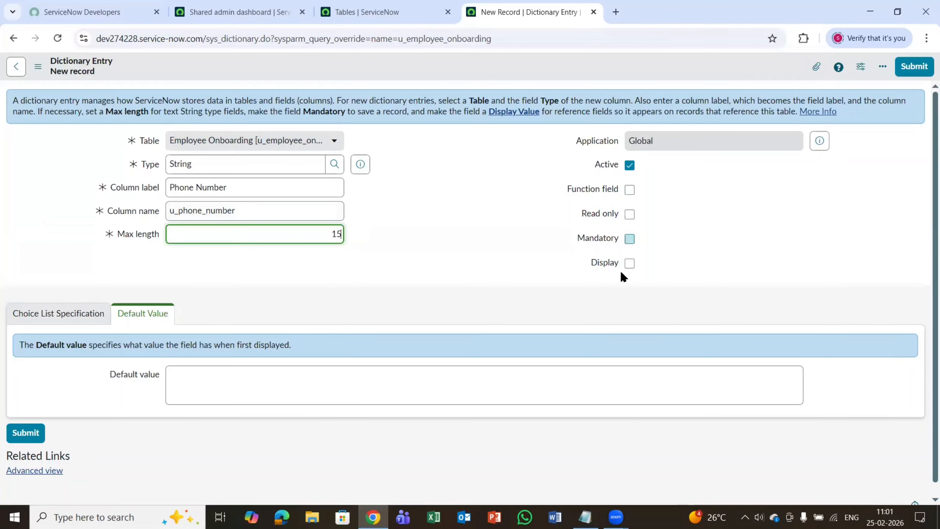
pyautogui.click(629, 237)
pyautogui.hotkey('alt', 'Tab')
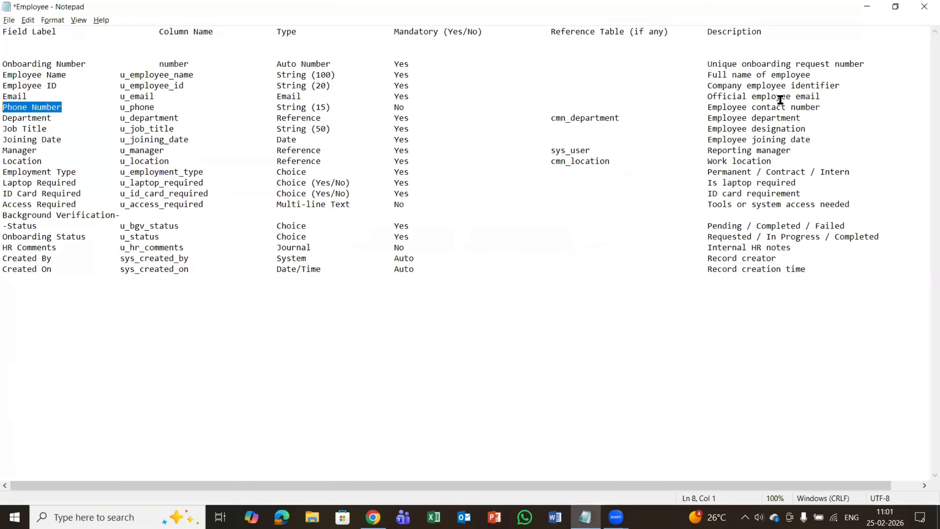
pyautogui.hotkey('alt', 'Tab')
pyautogui.click(913, 66)
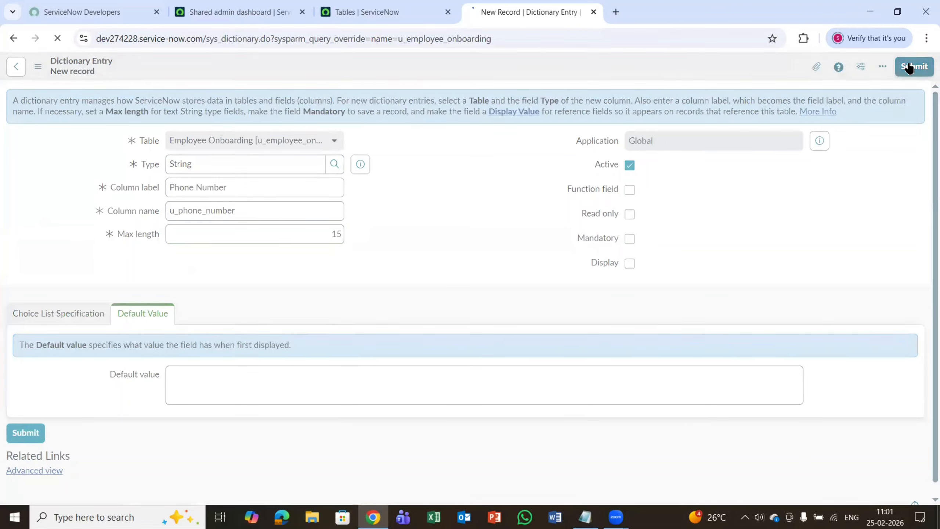
# Step: Copy the "Department" field label from the Notepad specification and start another new column in the browser
pyautogui.hotkey('alt', 'Tab')
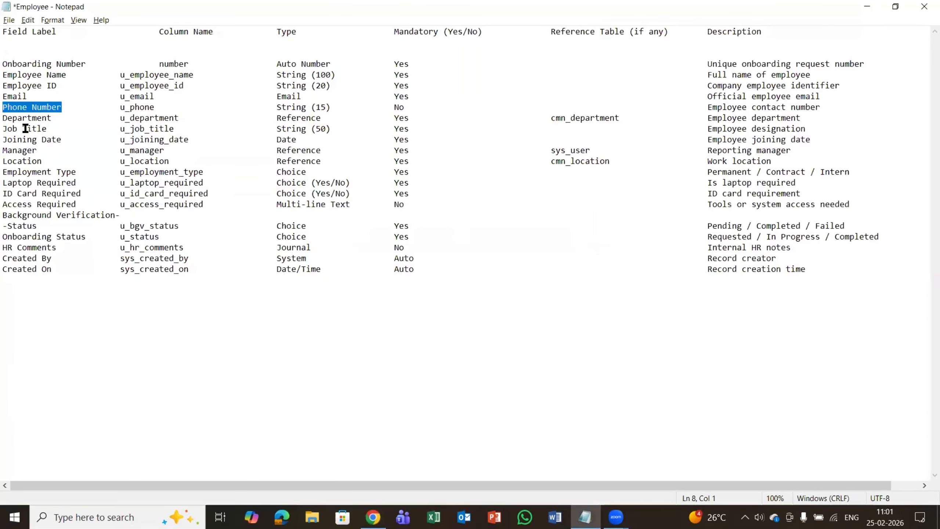
pyautogui.moveTo(52, 118); pyautogui.dragTo(8, 118)
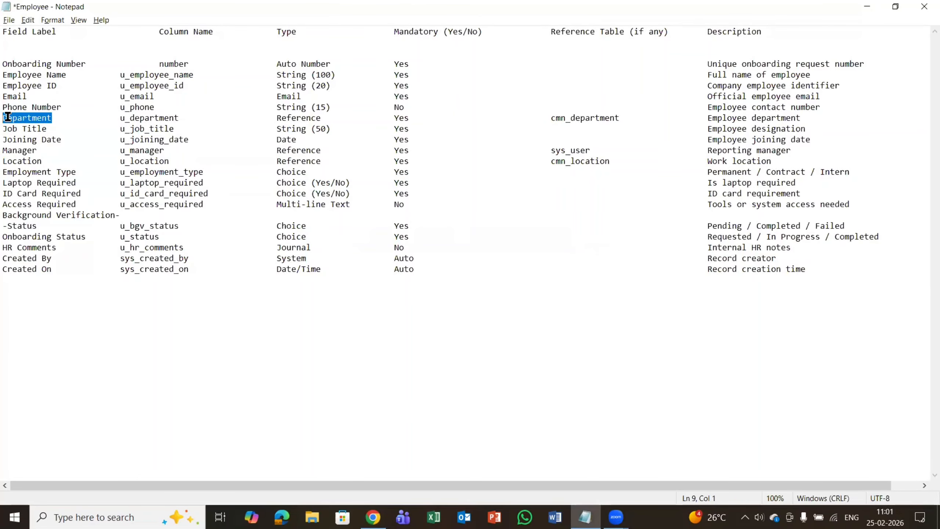
pyautogui.hotkey('alt', 'Tab')
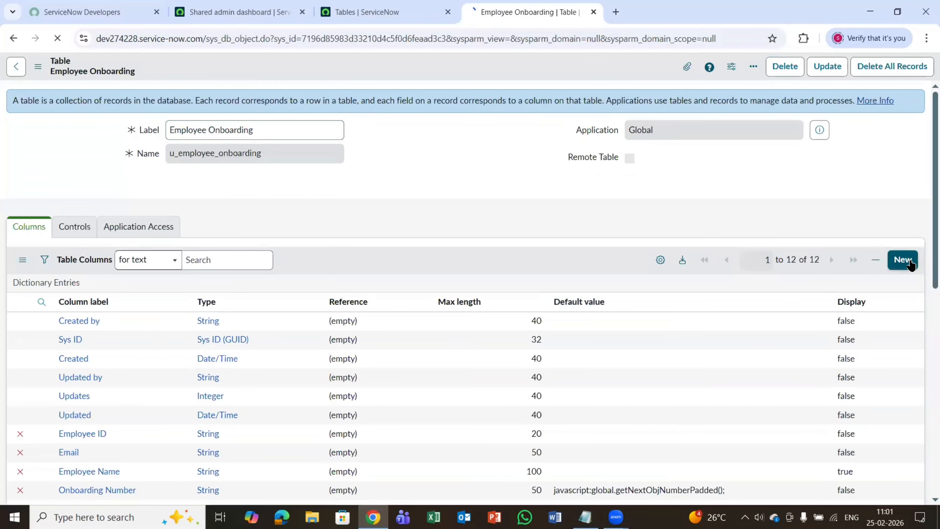
# Step: Check the Department row's type in Notepad and set the new column's type to Reference in the browser
pyautogui.hotkey('alt', 'Tab')
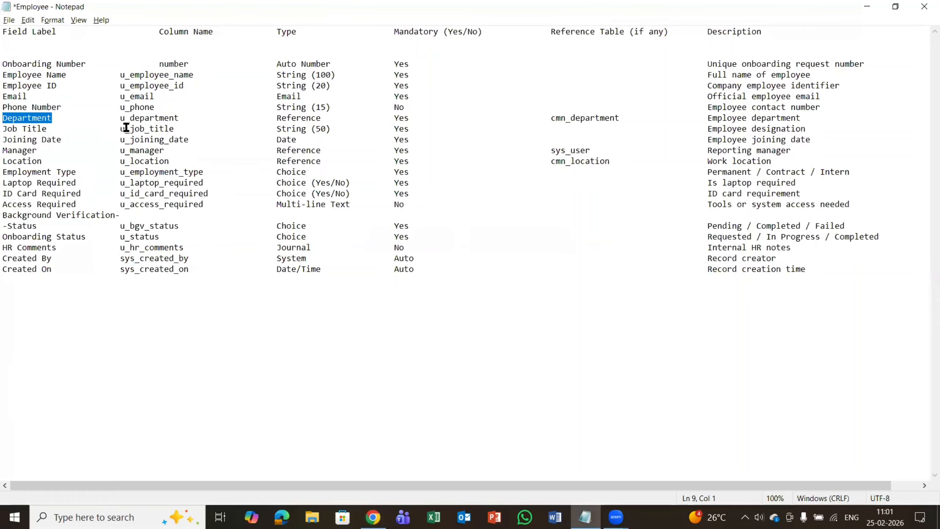
pyautogui.hotkey('alt', 'Tab')
pyautogui.hotkey('alt', 'Tab')
pyautogui.moveTo(276, 117); pyautogui.dragTo(324, 117)
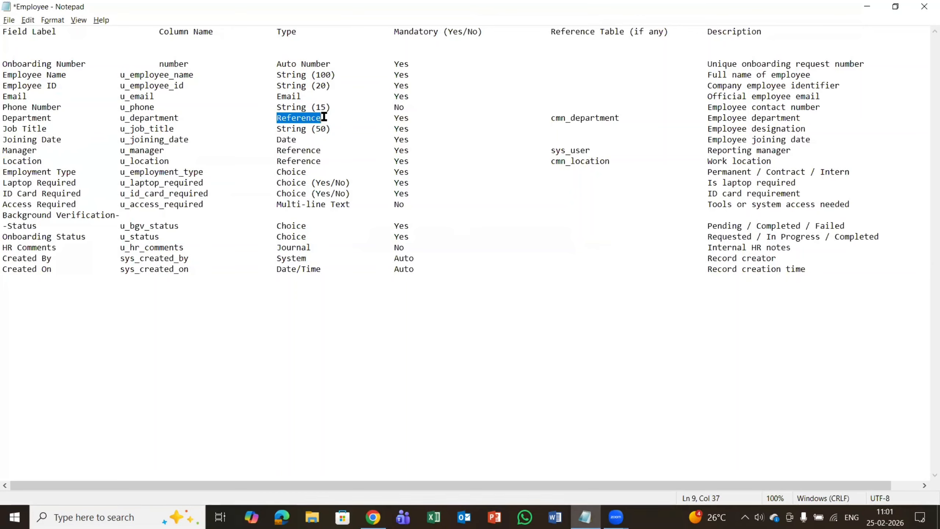
pyautogui.click(324, 116)
pyautogui.hotkey('alt', 'Tab')
pyautogui.click(195, 164)
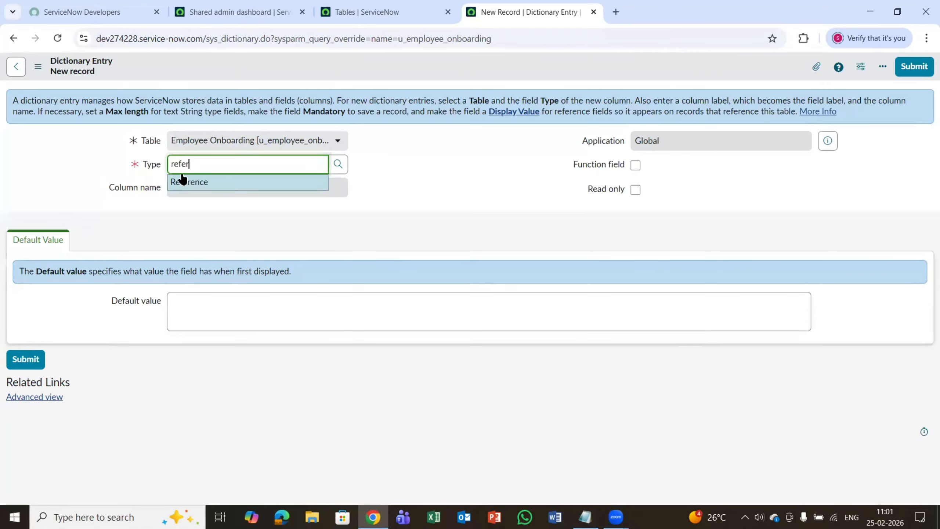
pyautogui.click(191, 181)
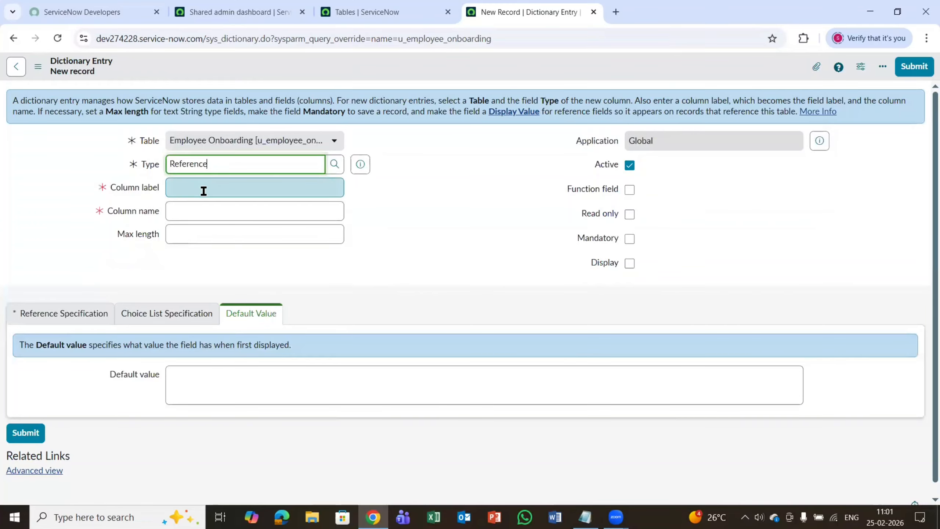
# Step: Label the new reference column "Department" and let its column name fill in
pyautogui.click(204, 191)
pyautogui.write('Department')
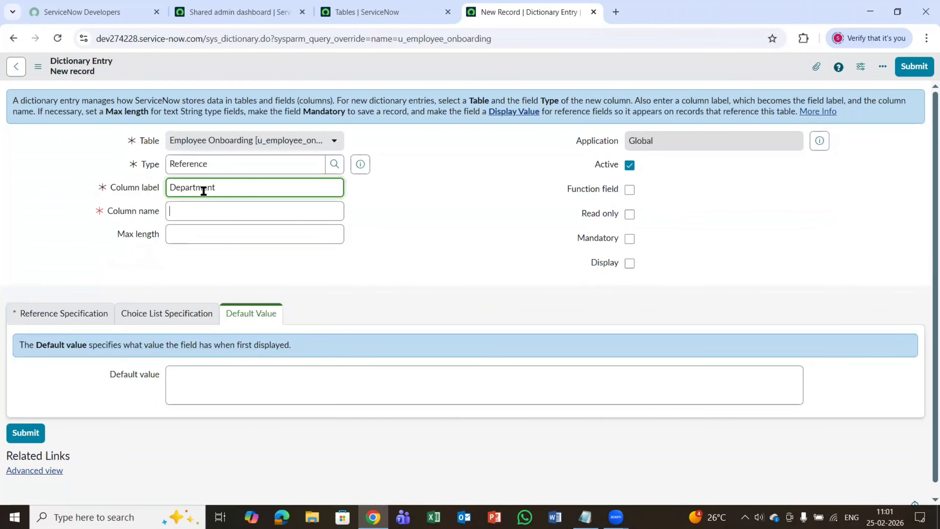
pyautogui.press('Tab')
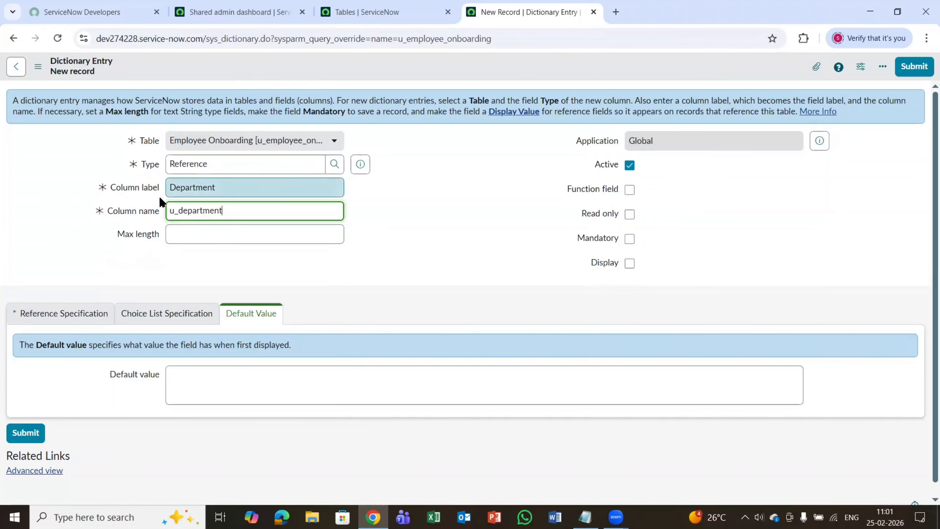
# Step: Compare the Department entry's column name and maximum length with the Department row in the Notepad specification
pyautogui.hotkey('alt', 'Tab')
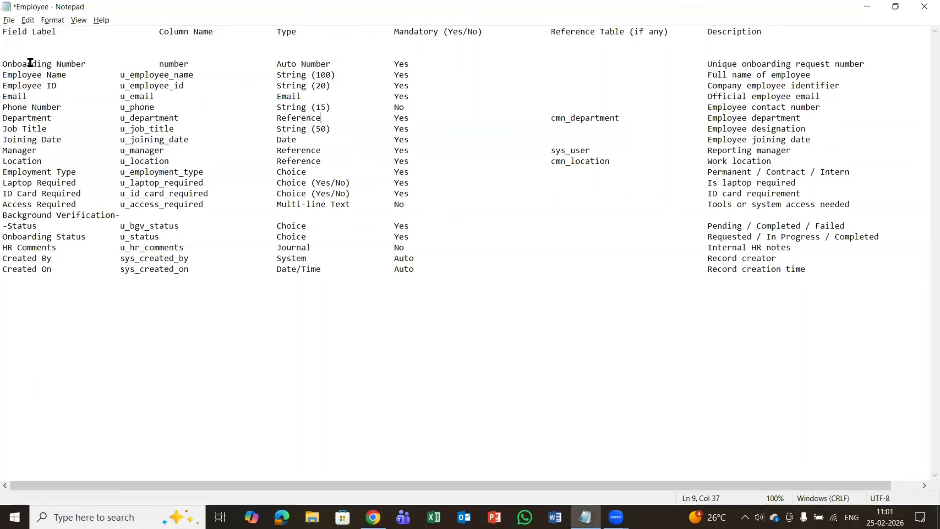
pyautogui.hotkey('alt', 'Tab')
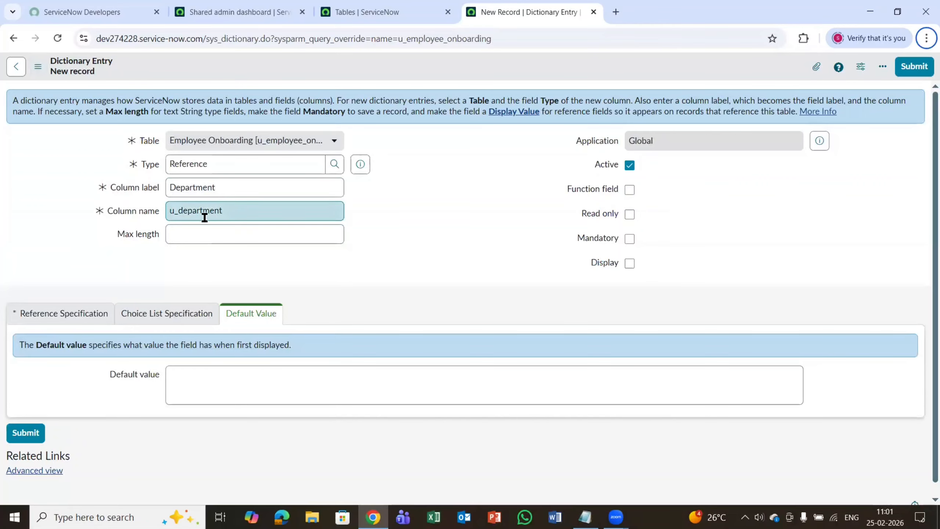
pyautogui.click(210, 230)
pyautogui.hotkey('alt', 'Tab')
pyautogui.hotkey('alt', 'Tab')
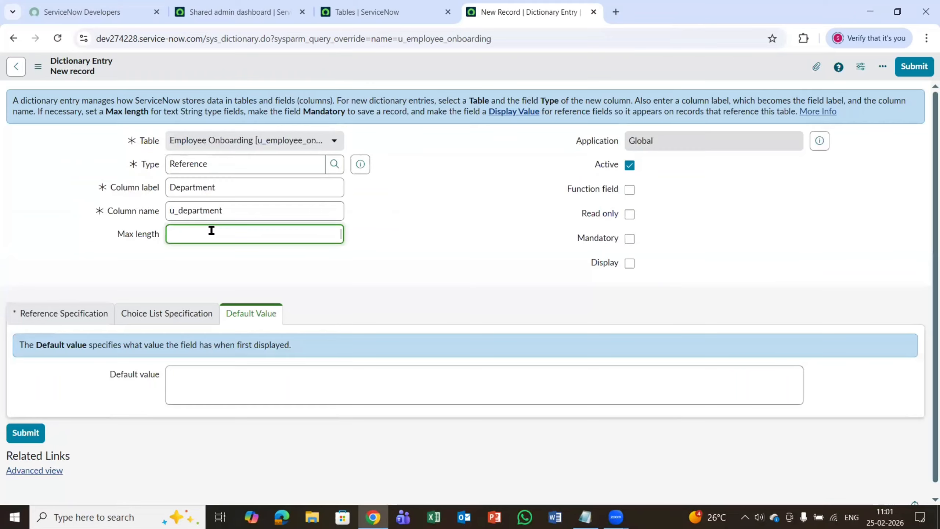
# Step: Make the Department column of the Employee Onboarding table mandatory
pyautogui.click(209, 231)
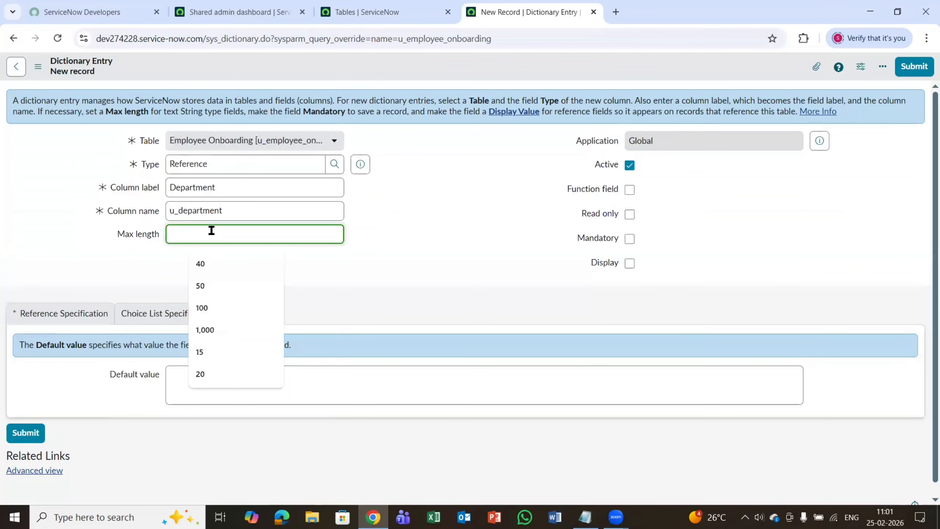
pyautogui.click(368, 232)
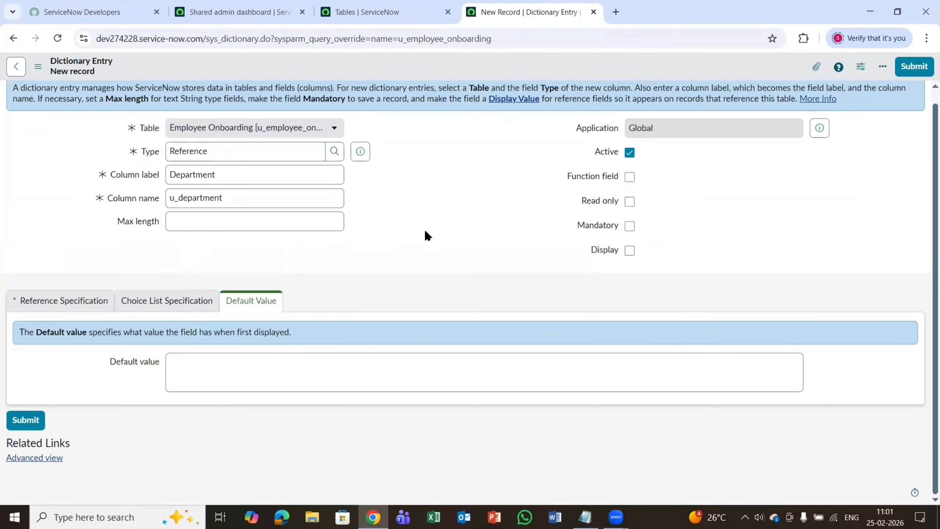
pyautogui.click(627, 237)
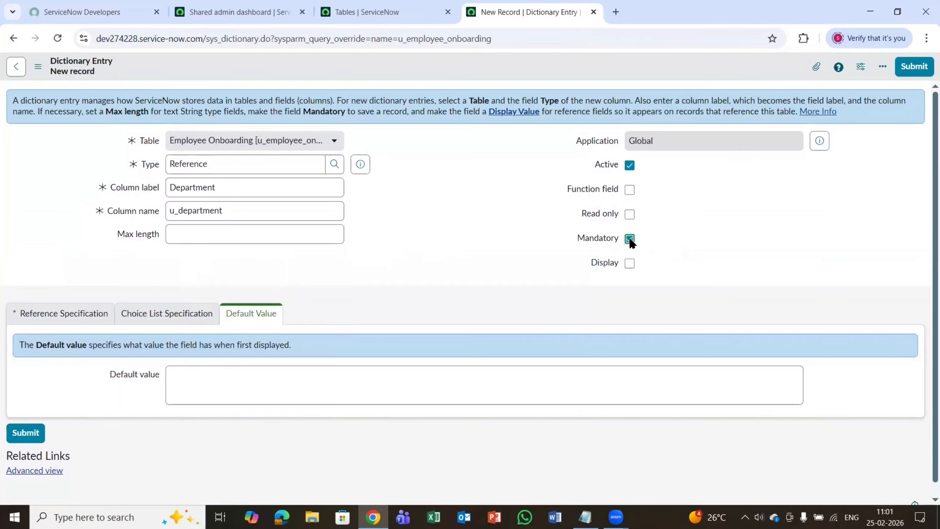
# Step: Check the Department field's reference table in the Notepad field list and open the column's reference specification in ServiceNow
pyautogui.hotkey('alt', 'Tab')
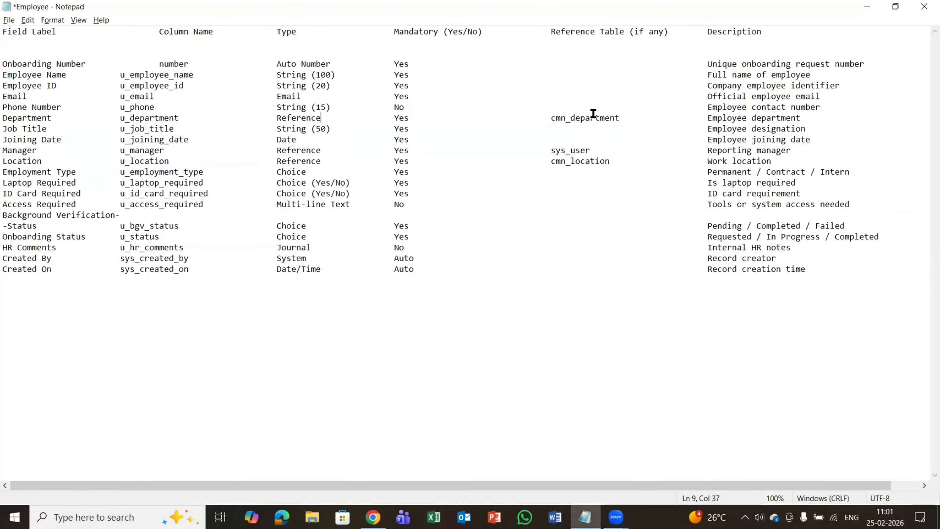
pyautogui.moveTo(552, 129); pyautogui.dragTo(592, 118)
pyautogui.click(572, 118)
pyautogui.hotkey('alt', 'Tab')
pyautogui.scroll(-1, 371, 178)
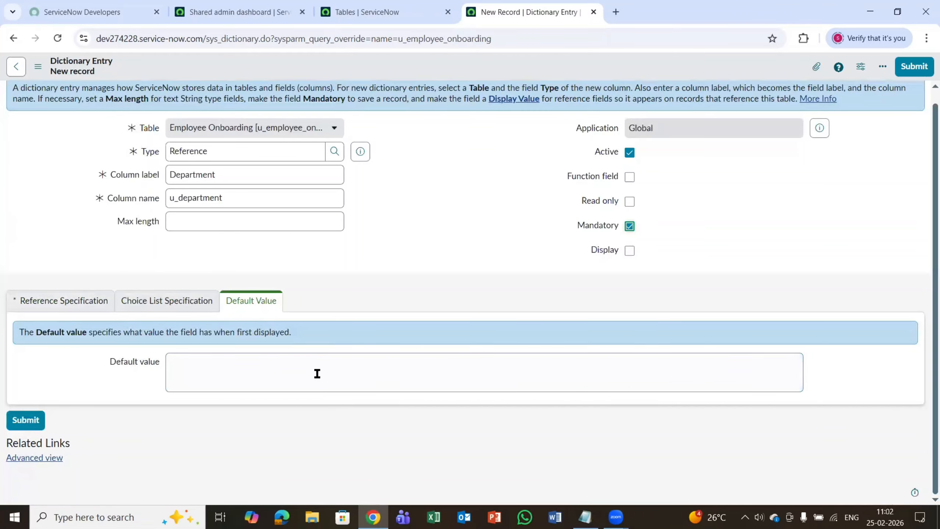
pyautogui.click(36, 303)
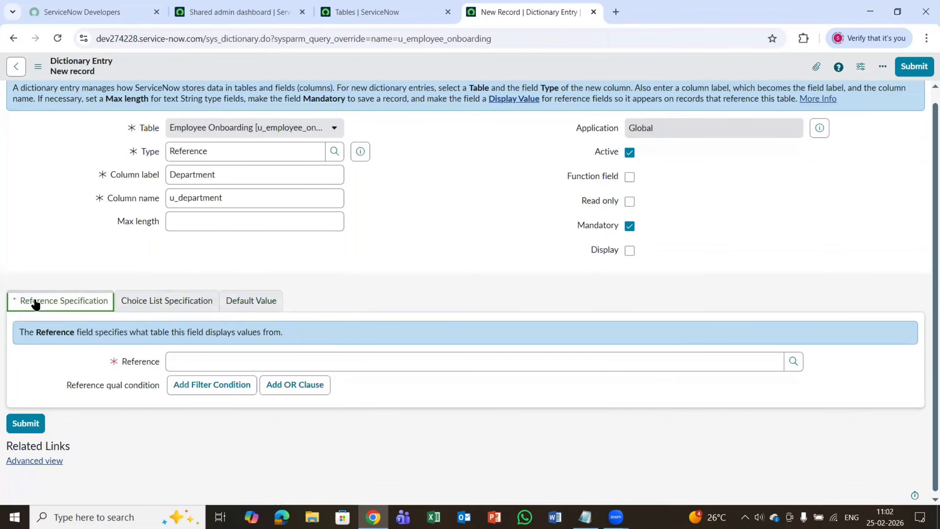
pyautogui.click(237, 367)
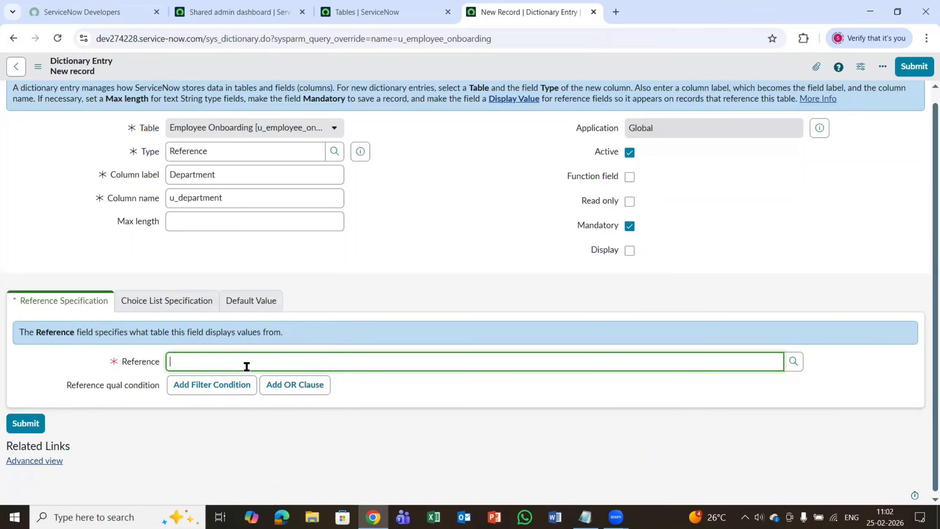
pyautogui.click(799, 364)
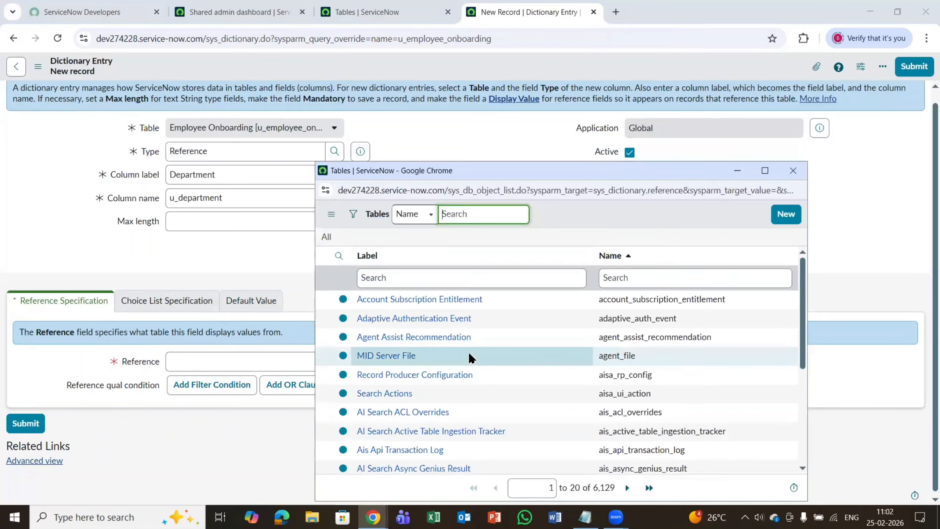
pyautogui.scroll(-5, 470, 357)
pyautogui.click(795, 176)
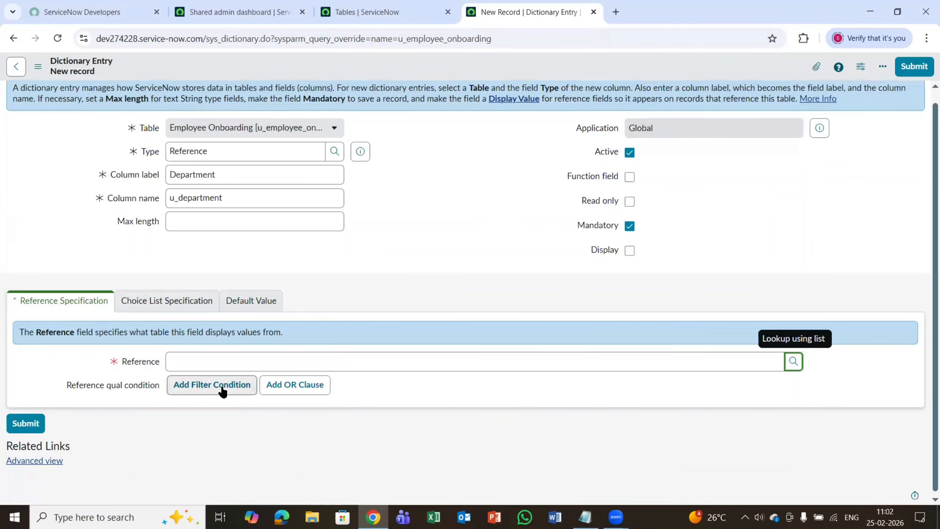
# Step: Set the Department column's reference to the Department table, cmn_department, as specified in the Notepad field list
pyautogui.click(224, 359)
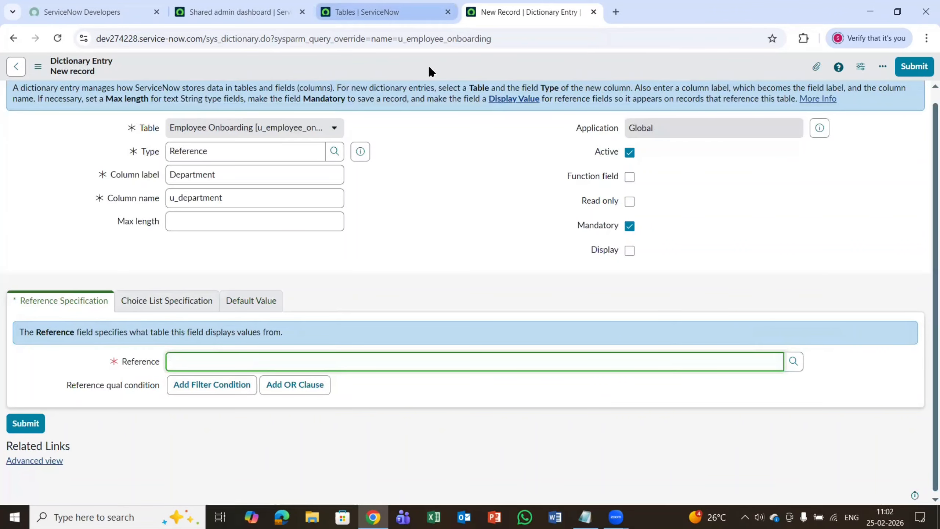
pyautogui.hotkey('alt', 'Tab')
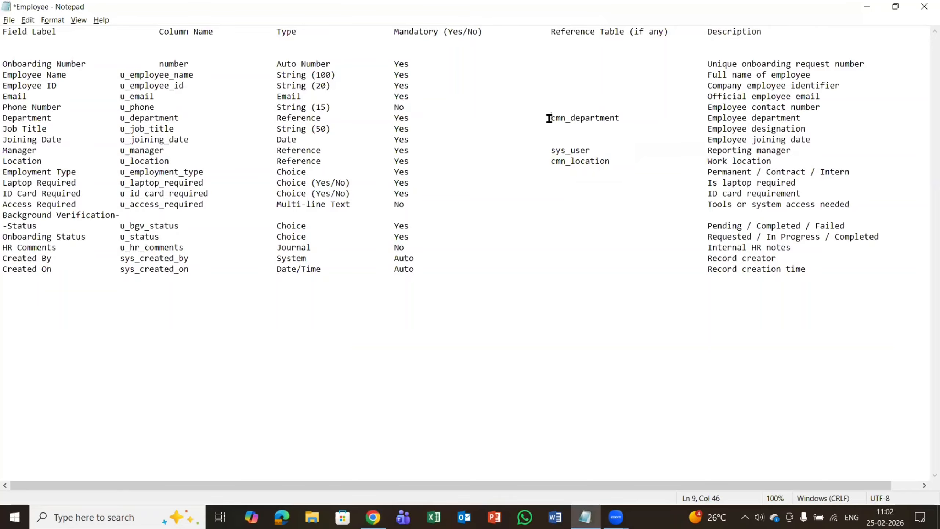
pyautogui.moveTo(551, 118); pyautogui.dragTo(620, 120)
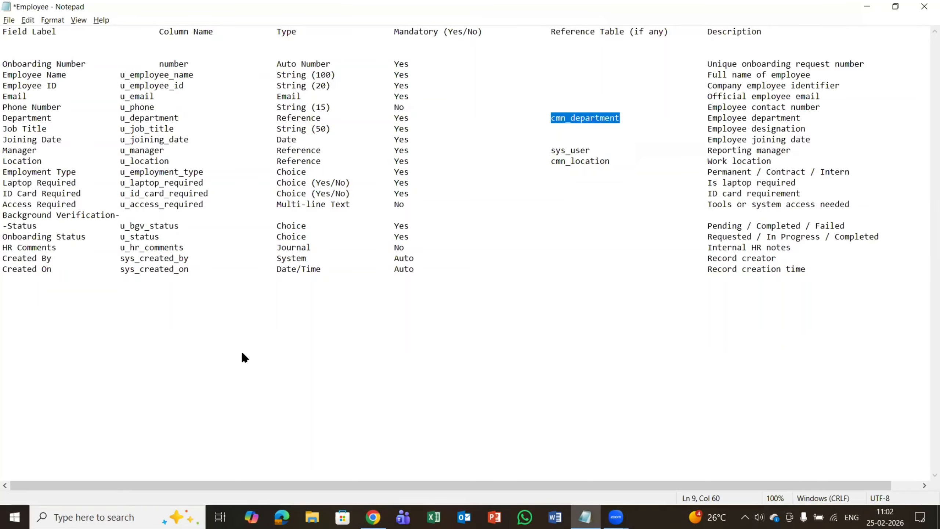
pyautogui.hotkey('alt', 'Tab')
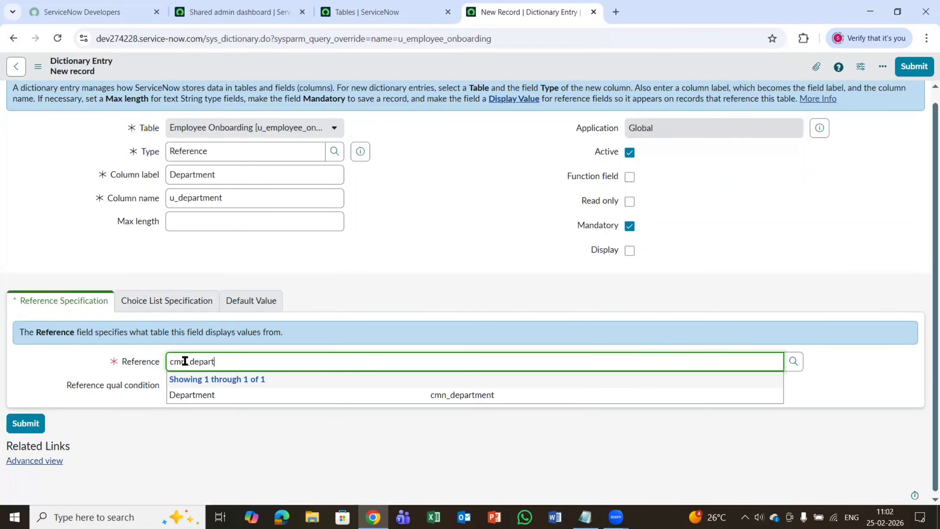
pyautogui.click(479, 394)
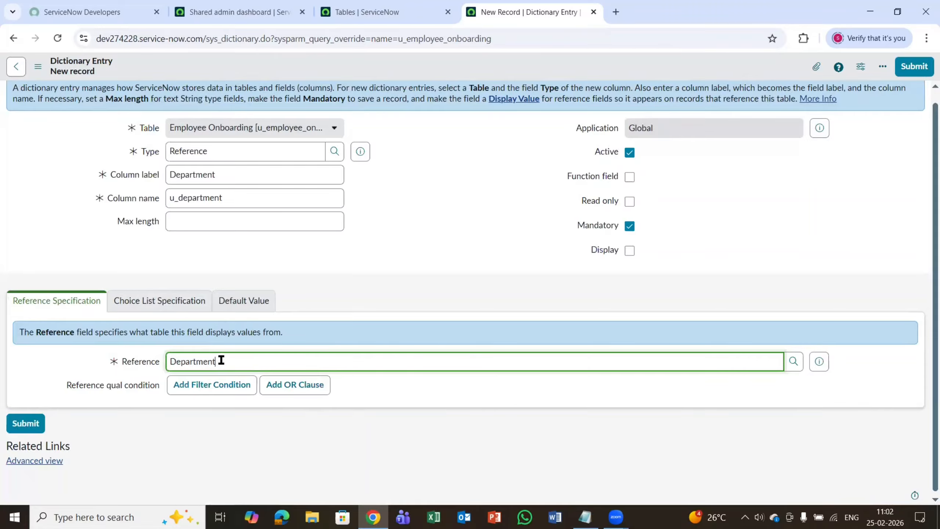
pyautogui.hotkey('alt', 'Tab')
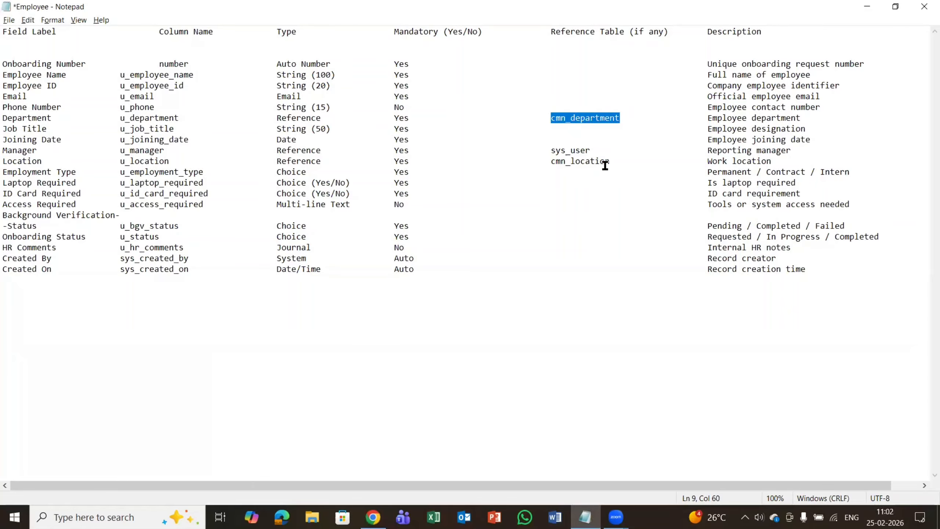
pyautogui.hotkey('alt', 'Tab')
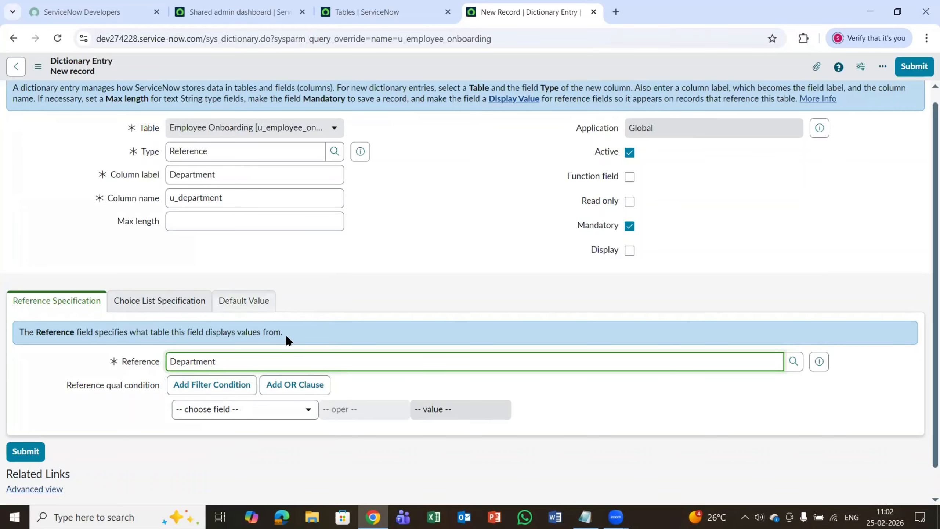
pyautogui.moveTo(237, 364); pyautogui.dragTo(169, 362)
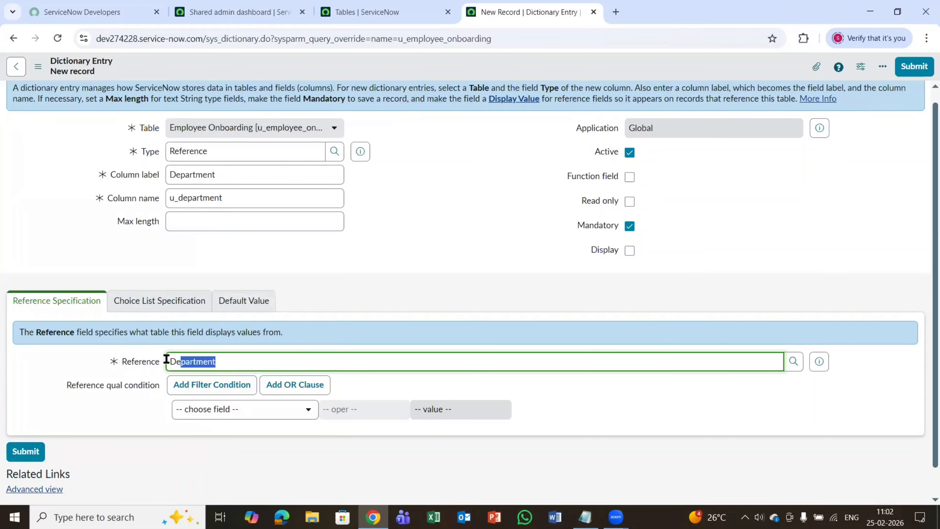
pyautogui.click(420, 261)
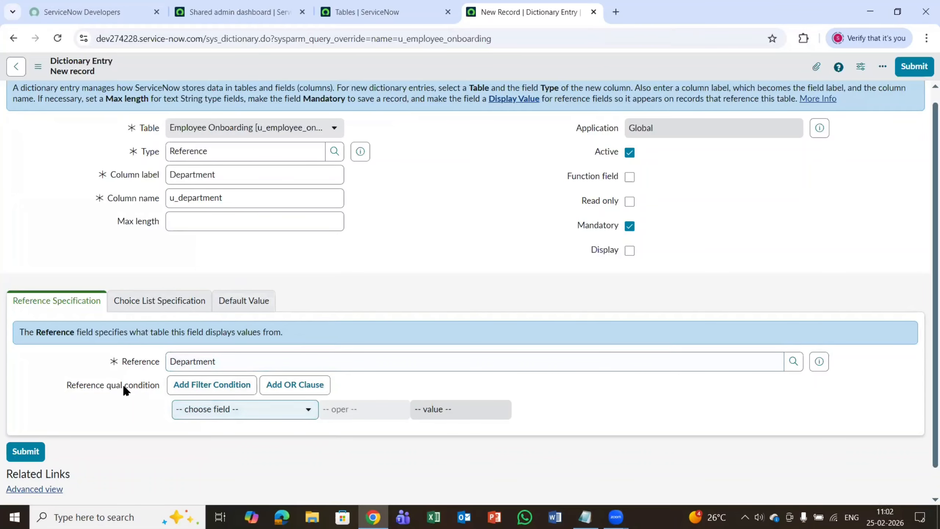
# Step: Try a reference qualifier condition of Created on Today with an extra filter row, and remove both conditions
pyautogui.click(228, 389)
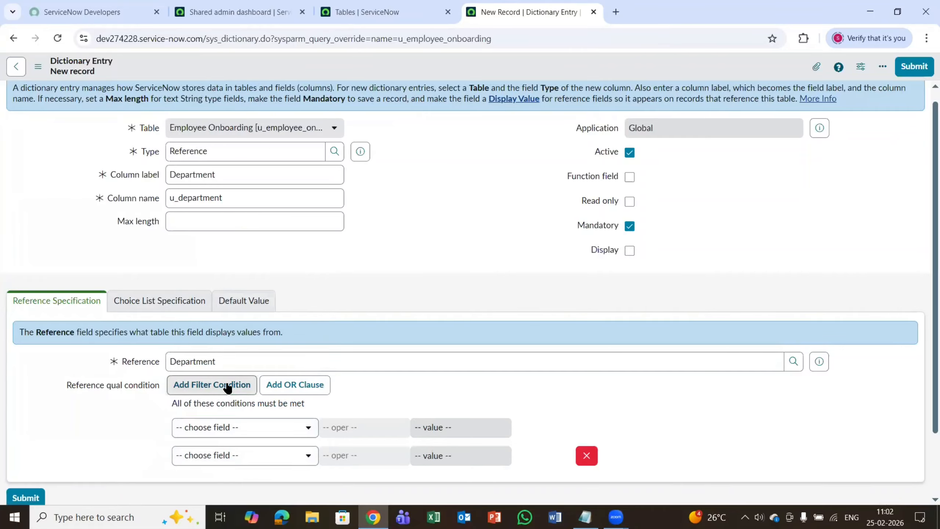
pyautogui.scroll(-2, 561, 423)
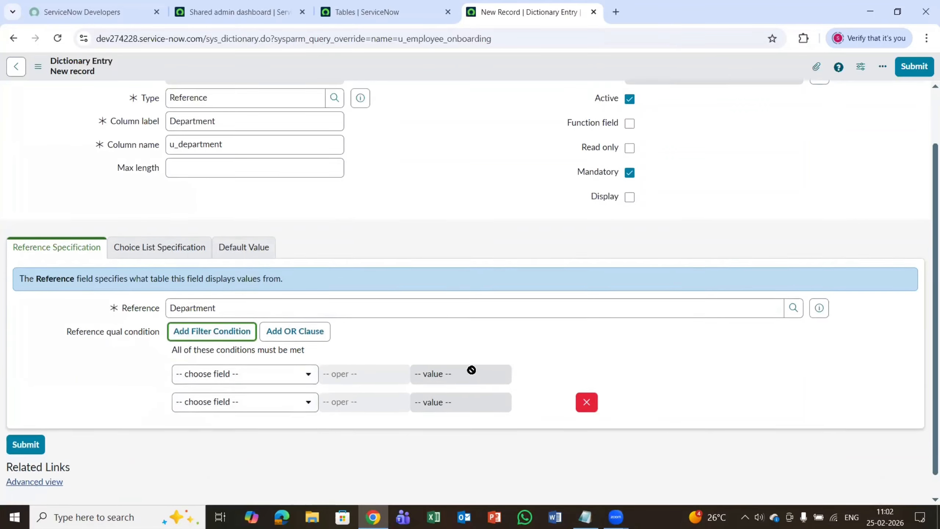
pyautogui.click(220, 350)
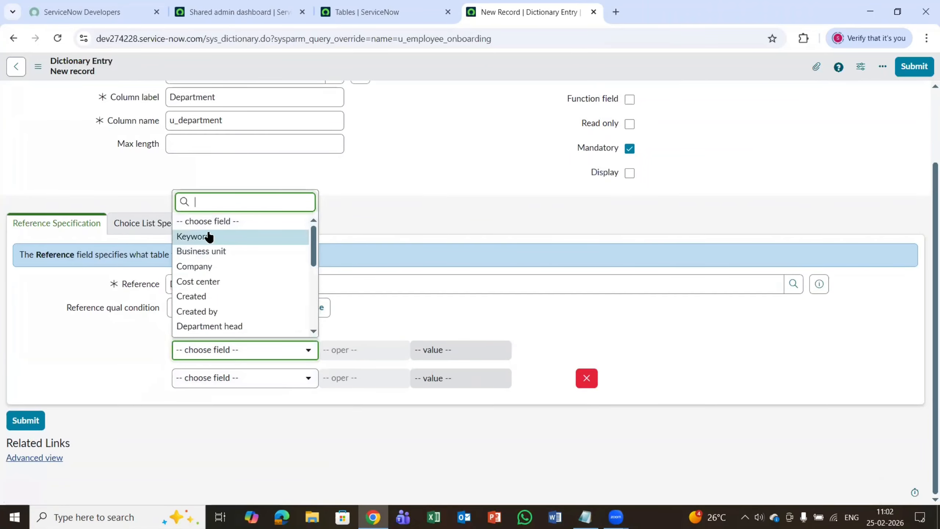
pyautogui.click(212, 298)
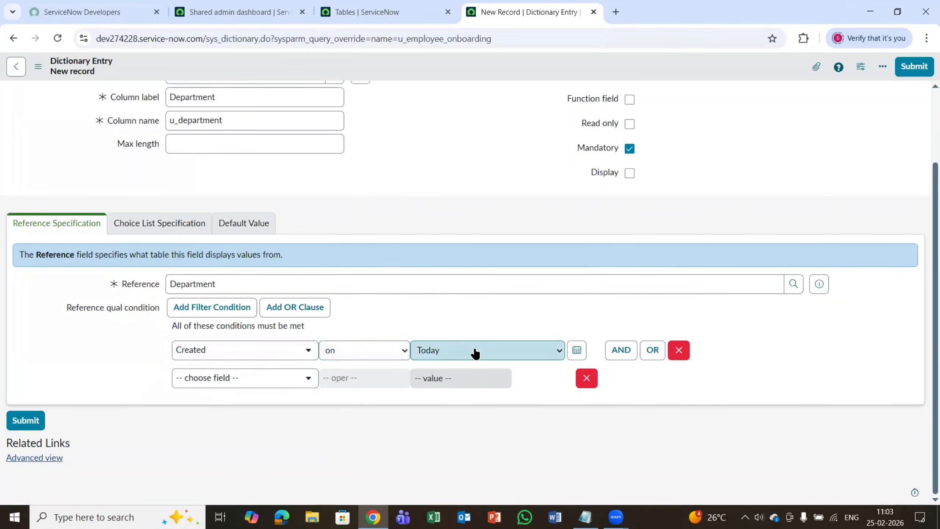
pyautogui.click(475, 354)
pyautogui.click(474, 353)
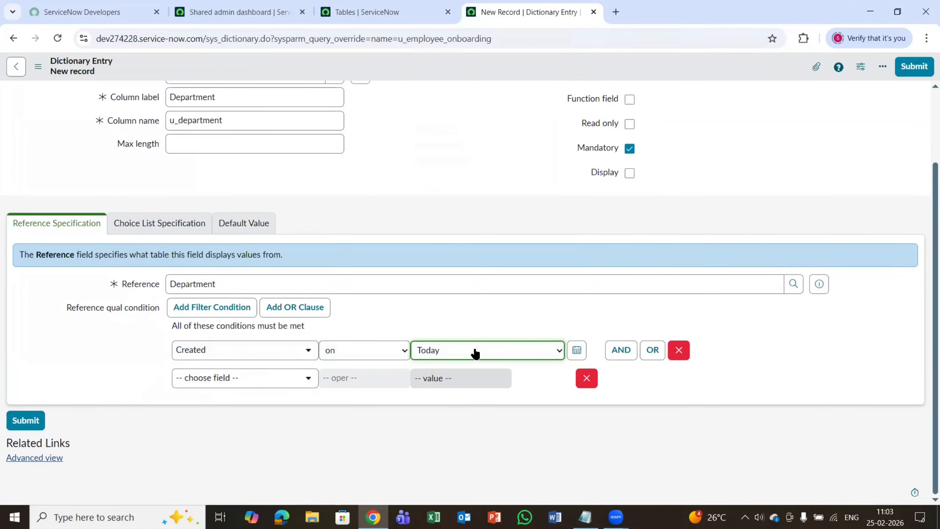
pyautogui.click(684, 353)
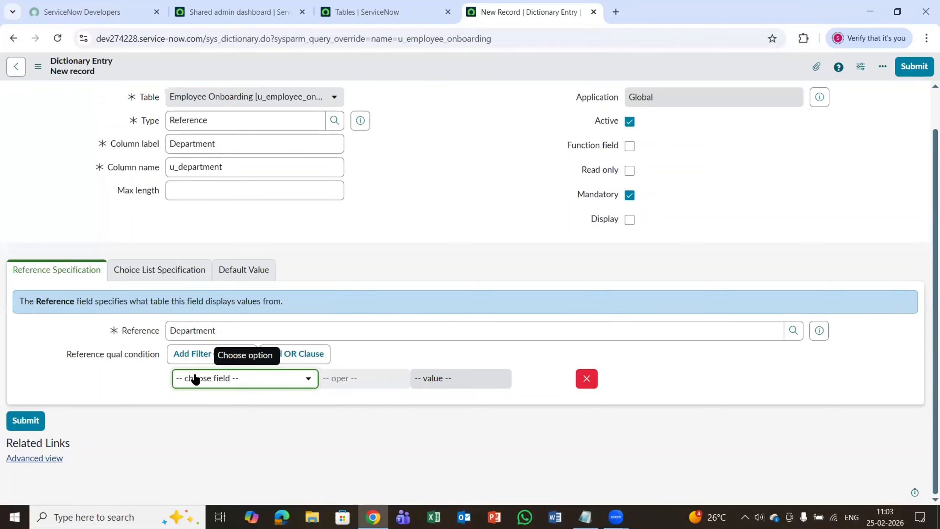
pyautogui.click(586, 379)
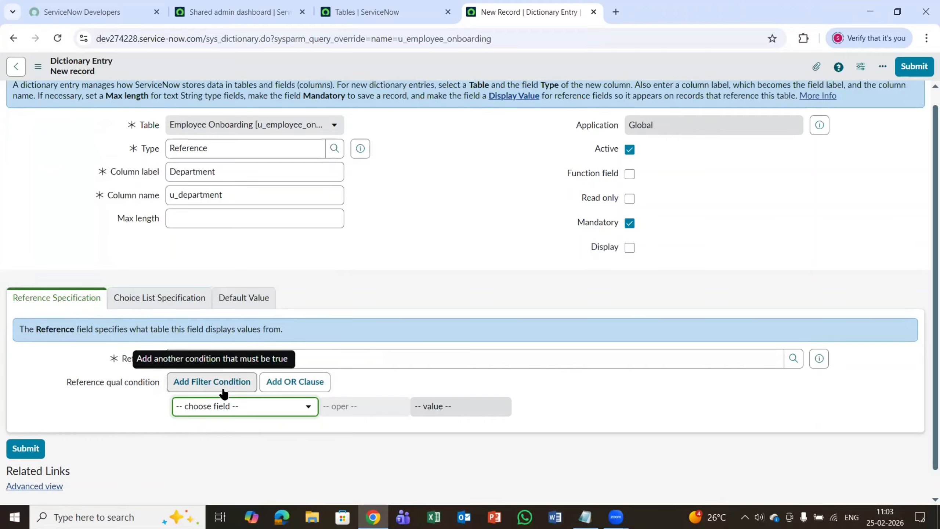
# Step: Submit the new Department dictionary entry
pyautogui.click(72, 366)
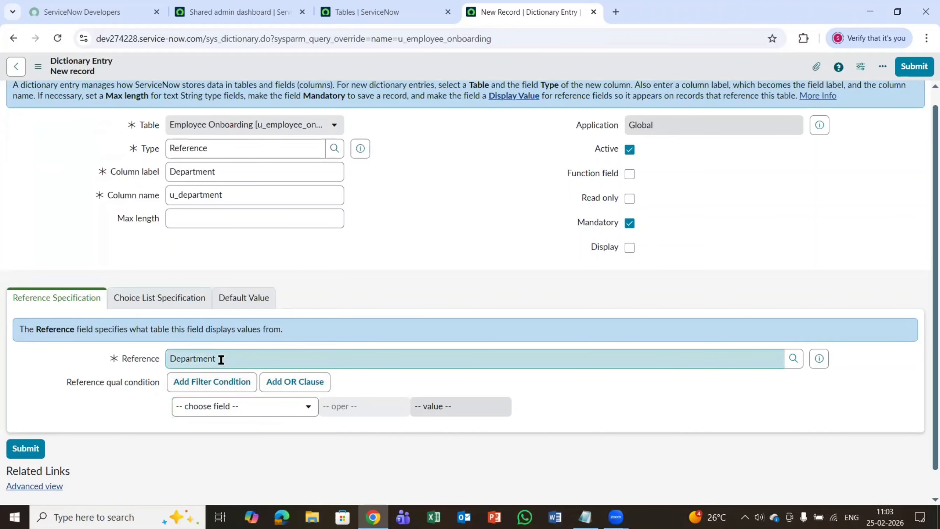
pyautogui.moveTo(225, 359); pyautogui.dragTo(115, 359)
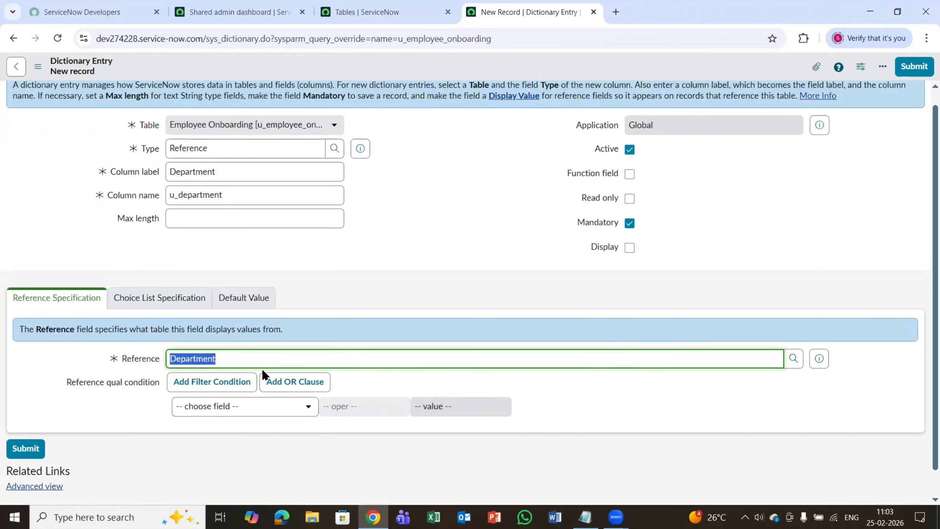
pyautogui.click(902, 65)
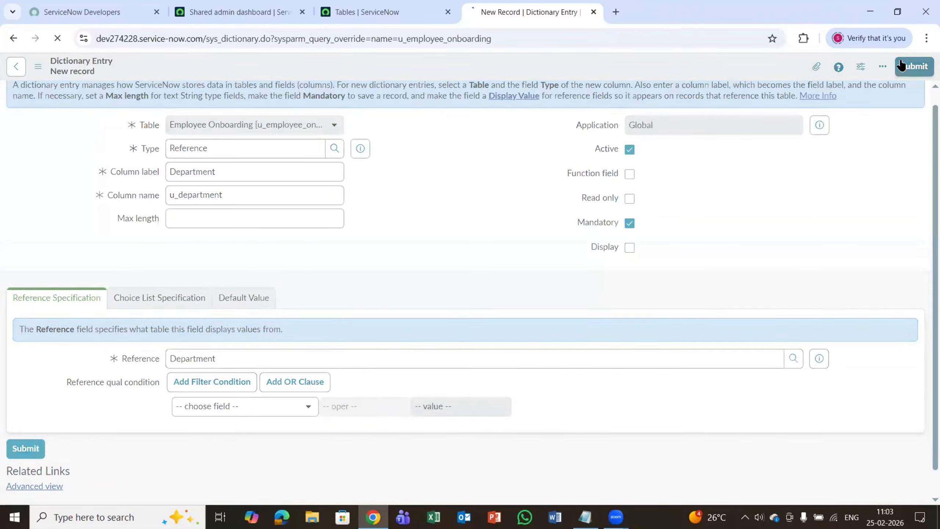
# Step: Copy the Job Title field label from the field list in Notepad and return to ServiceNow
pyautogui.hotkey('alt', 'Tab')
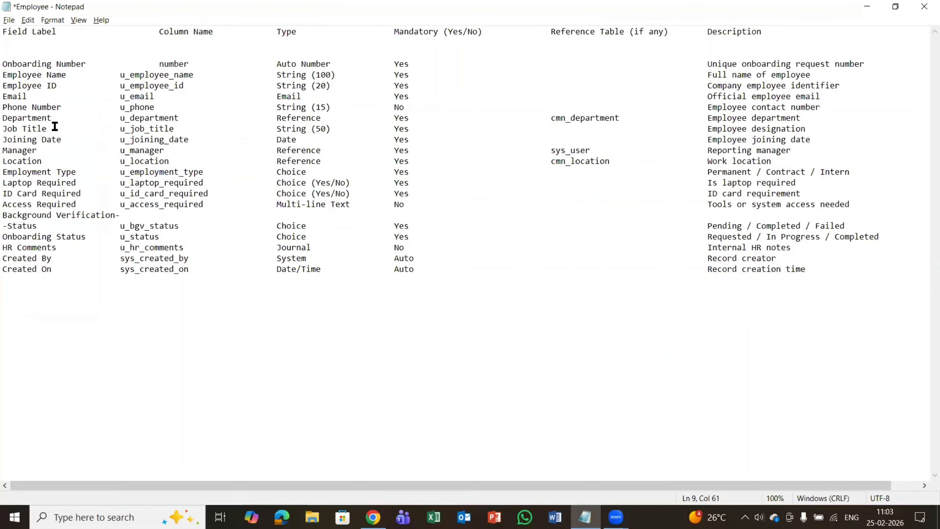
pyautogui.moveTo(47, 130); pyautogui.dragTo(7, 131)
pyautogui.hotkey('ctrl', 'c')
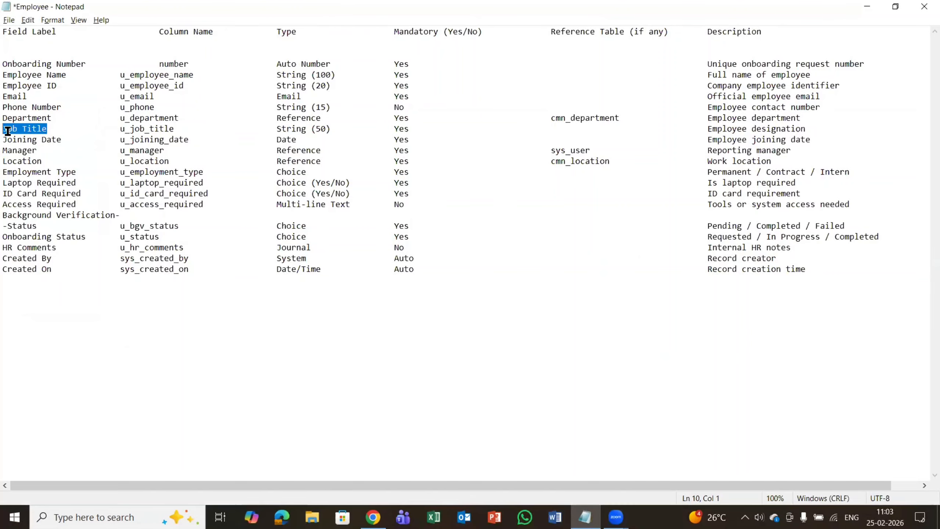
pyautogui.hotkey('alt', 'Tab')
# Step: Start a new column on the Employee Onboarding table for Job Title and set its type to String
pyautogui.scroll(-5, 711, 193)
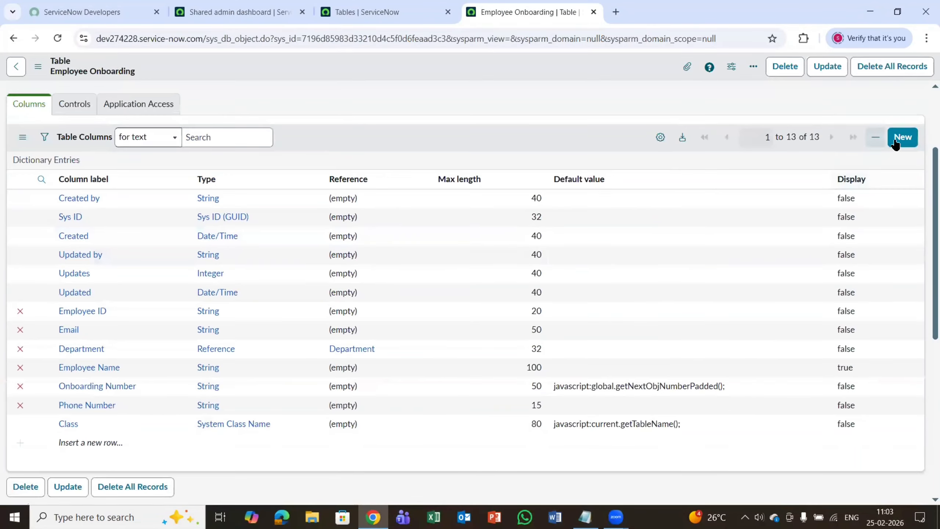
pyautogui.hotkey('alt', 'Tab')
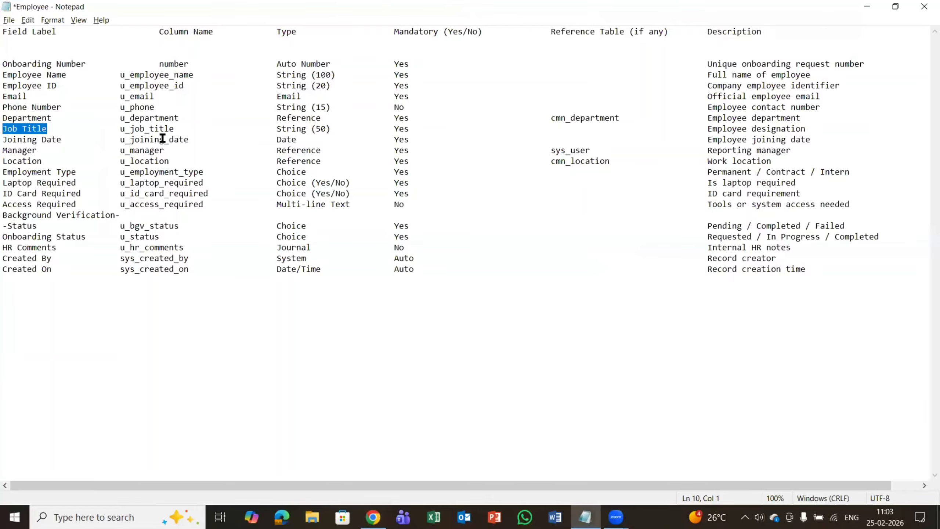
pyautogui.hotkey('alt', 'Tab')
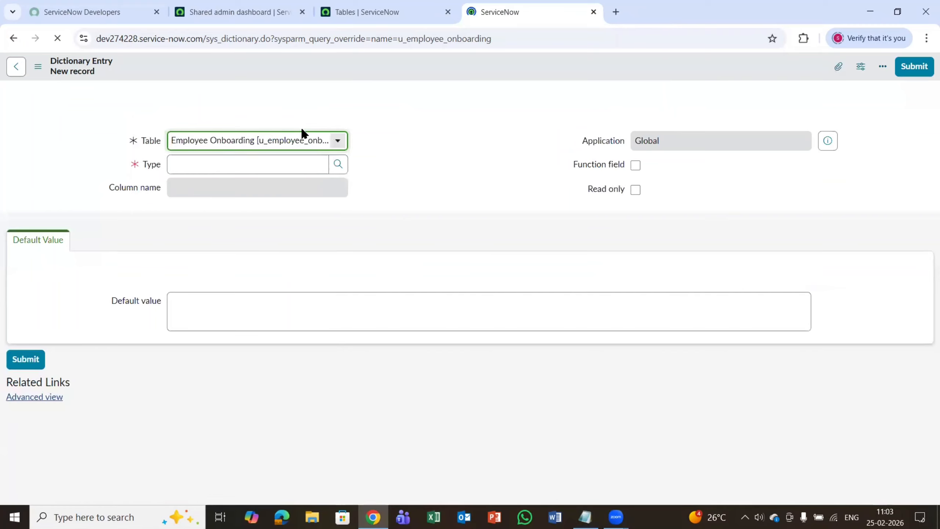
pyautogui.click(223, 167)
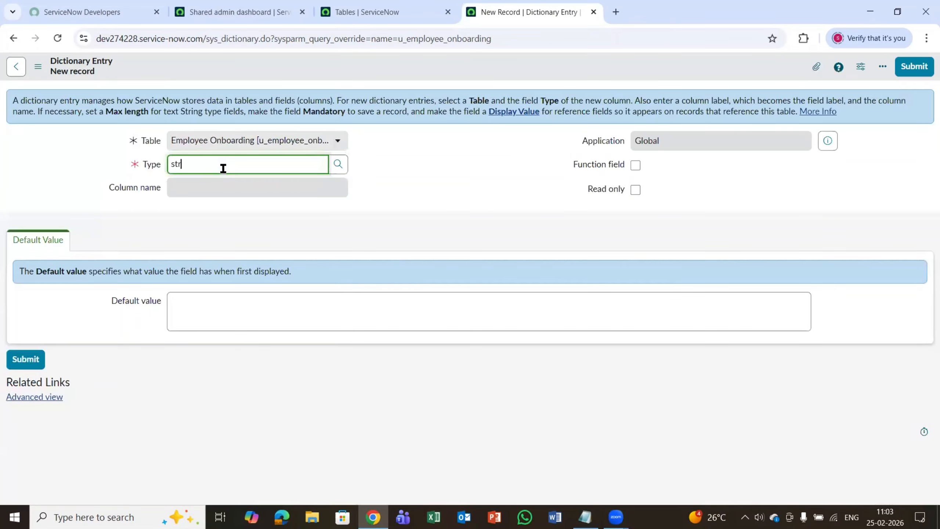
pyautogui.click(221, 182)
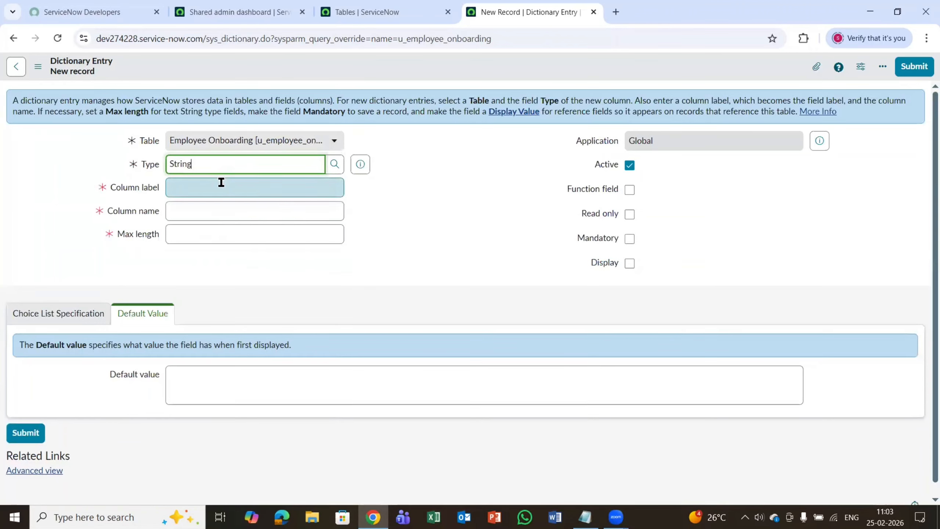
# Step: Enter Job Title as the new column's label, with u_job_title as its column name
pyautogui.click(221, 188)
pyautogui.hotkey('ctrl', 'v')
pyautogui.press('Tab')
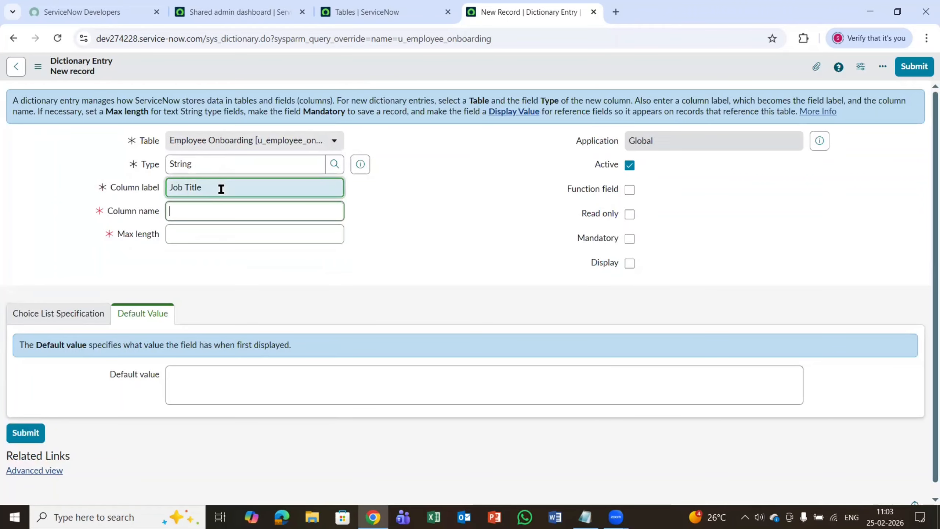
pyautogui.hotkey('ctrl', 'v')
pyautogui.press('BackSpace')
pyautogui.press('BackSpace')
pyautogui.press('BackSpace')
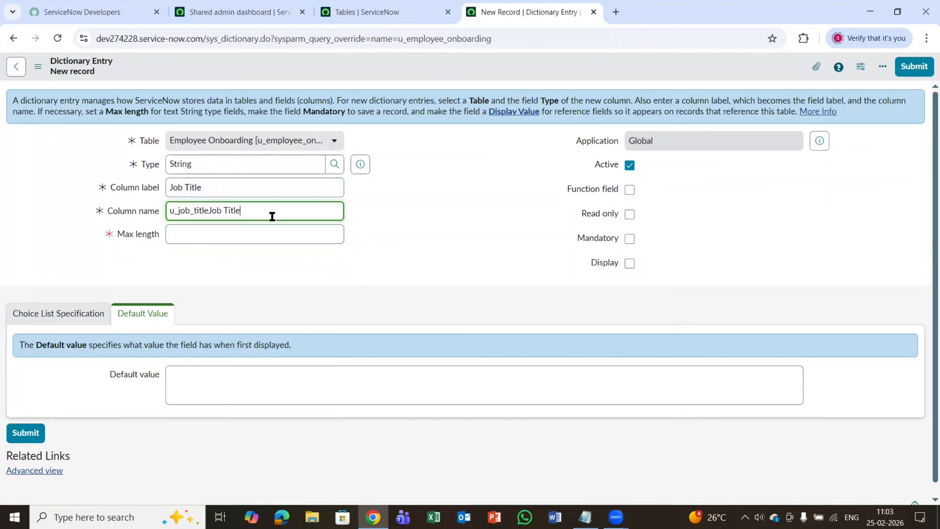
pyautogui.press('BackSpace')
pyautogui.press('BackSpace')
pyautogui.press('BackSpace')
# Step: Set the Job Title column's max length to 50, as listed in the Notepad field specification
pyautogui.click(242, 235)
pyautogui.hotkey('alt', 'Tab')
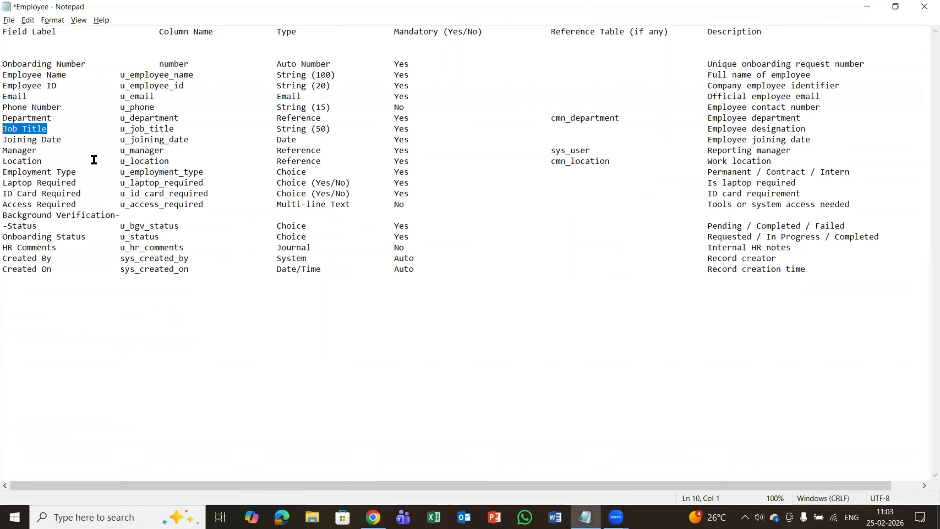
pyautogui.hotkey('alt', 'Tab')
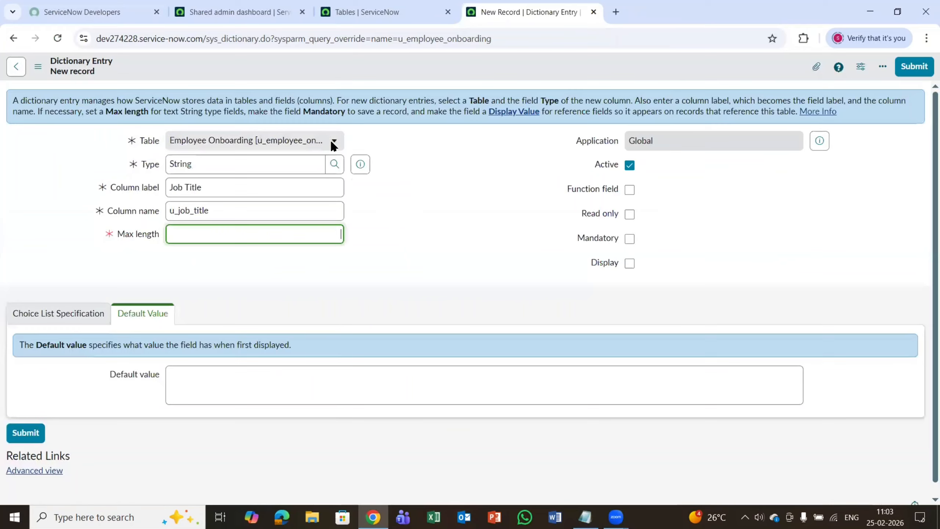
pyautogui.write('50')
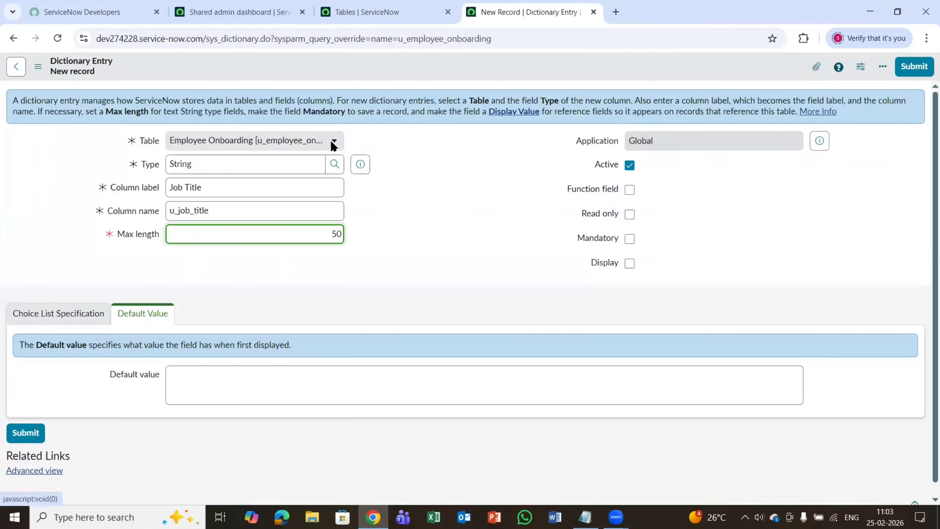
pyautogui.click(384, 256)
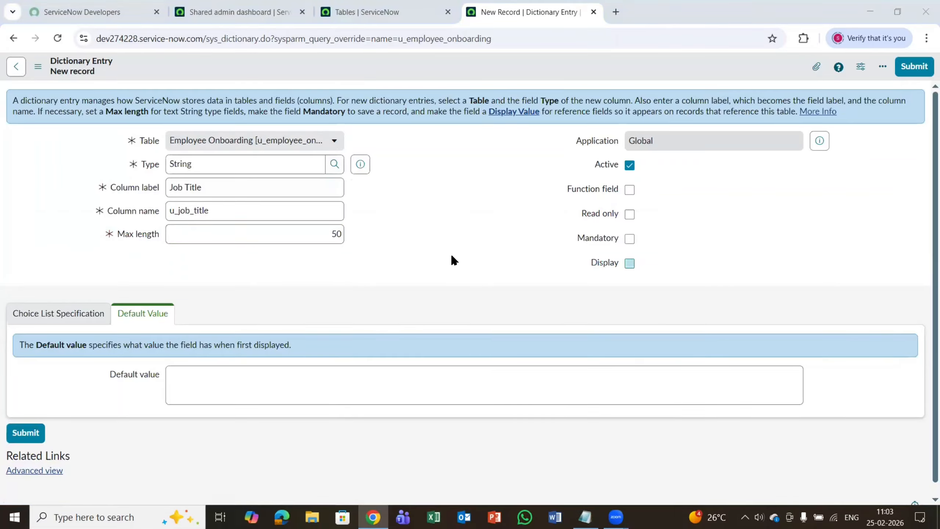
# Step: Make the Job Title column mandatory according to the Notepad specification and submit the dictionary entry
pyautogui.hotkey('alt', 'Tab')
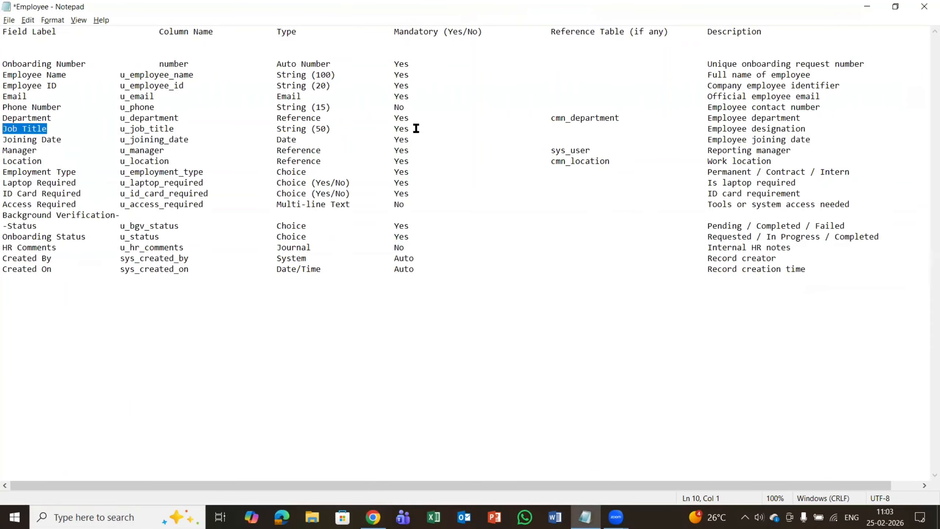
pyautogui.hotkey('alt', 'Tab')
pyautogui.click(629, 240)
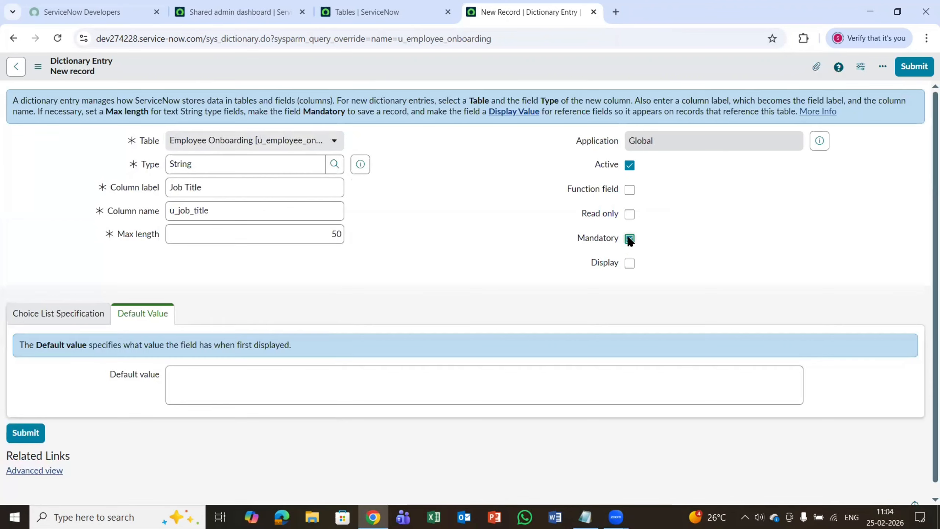
pyautogui.click(924, 71)
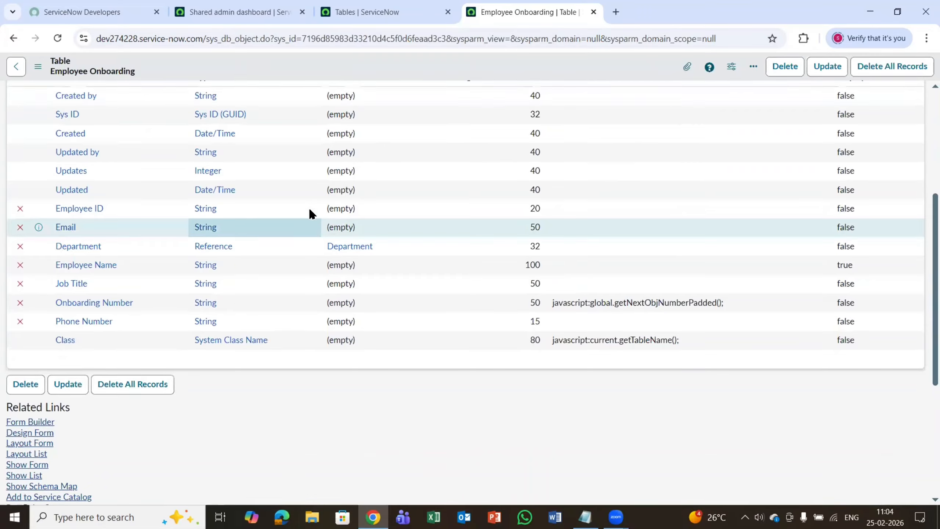
# Step: Start another column on the Employee Onboarding table and copy the Joining Date label from the Notepad field list
pyautogui.scroll(-5, 231, 292)
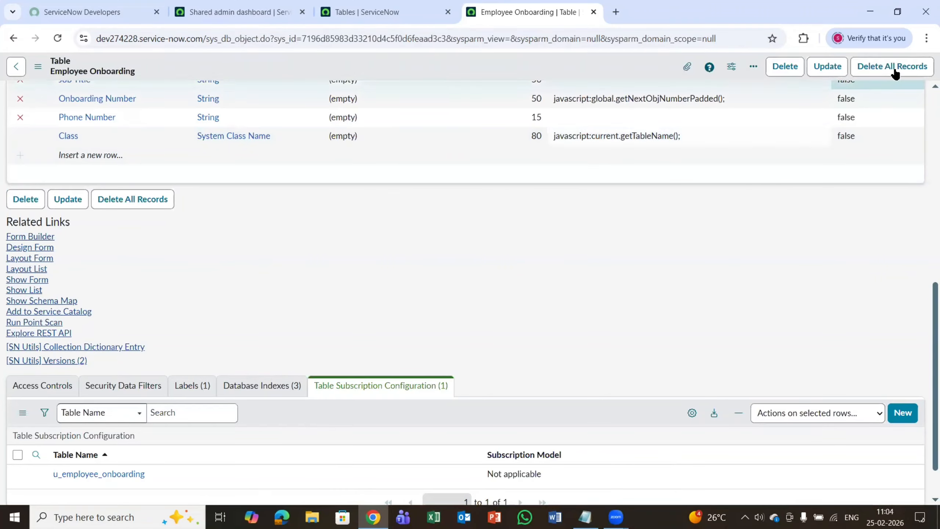
pyautogui.scroll(6, 851, 174)
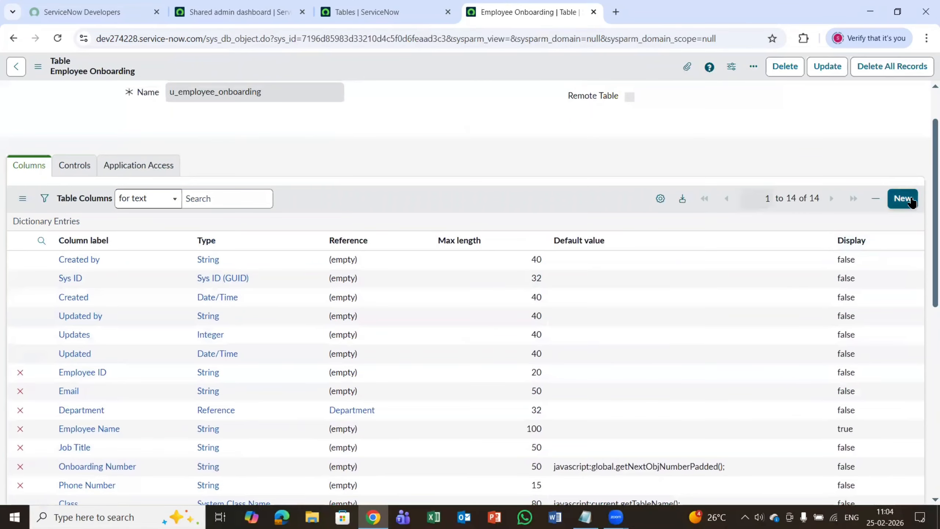
pyautogui.click(903, 199)
pyautogui.hotkey('alt', 'Tab')
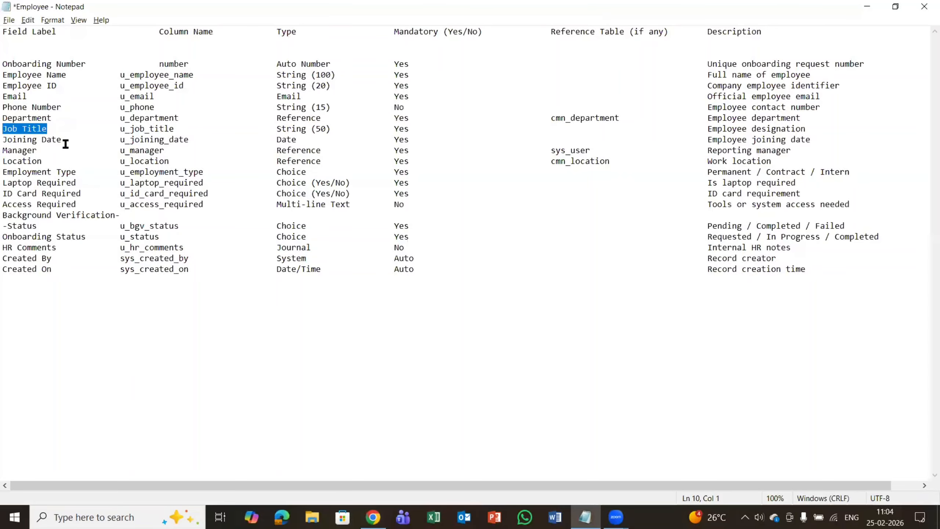
pyautogui.moveTo(63, 140); pyautogui.dragTo(7, 141)
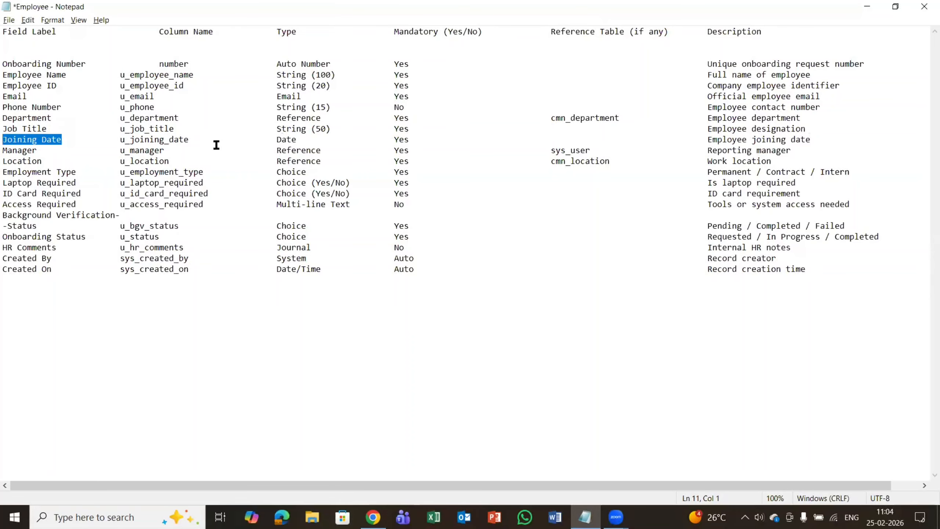
pyautogui.hotkey('alt', 'Tab')
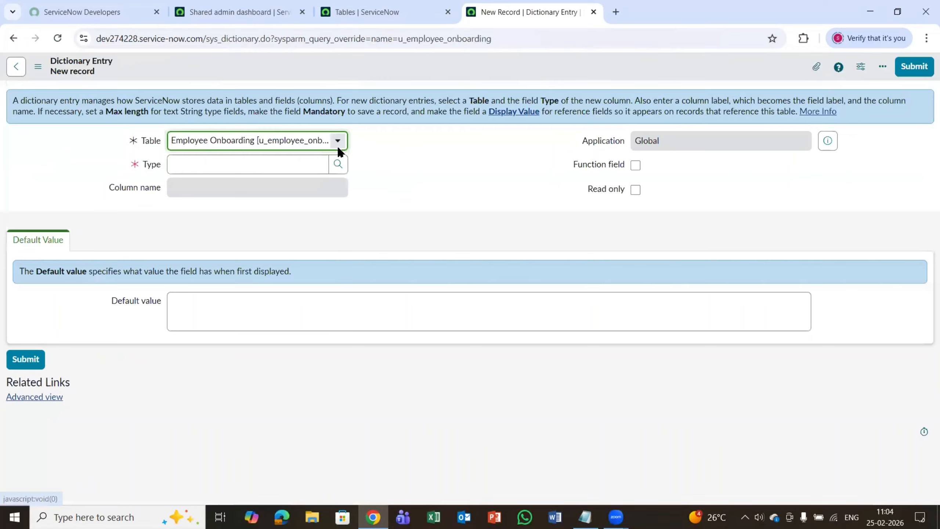
# Step: Set the new column's type to Date and its column label to Joining Date, leaving the max length empty
pyautogui.click(252, 166)
pyautogui.write('date')
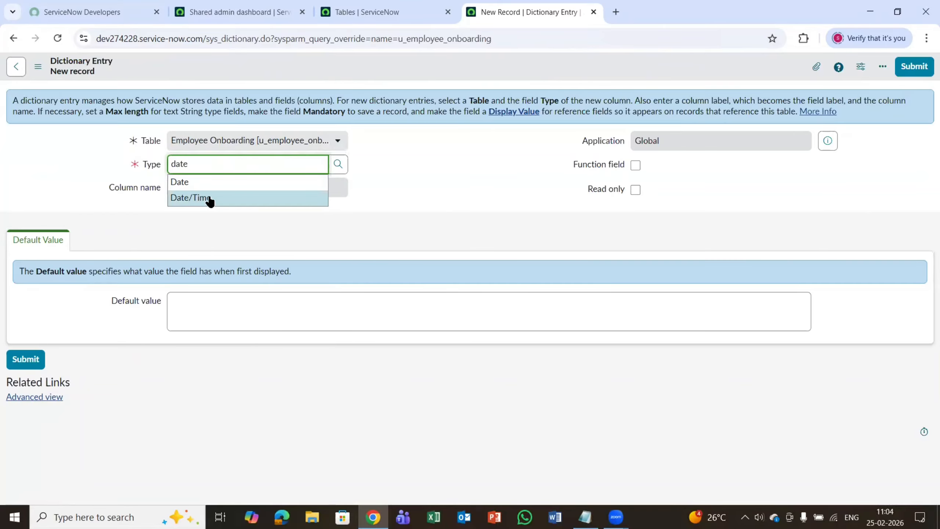
pyautogui.click(196, 181)
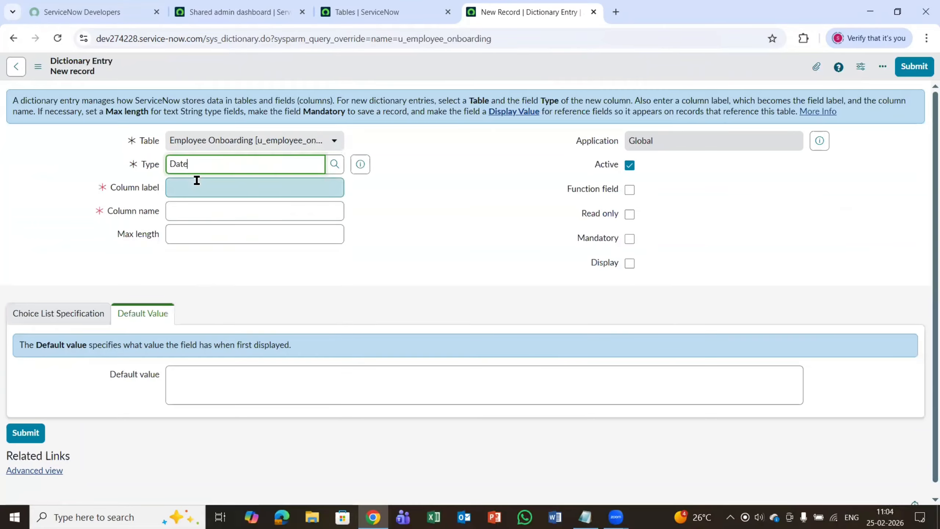
pyautogui.click(198, 188)
pyautogui.write('Joining Date')
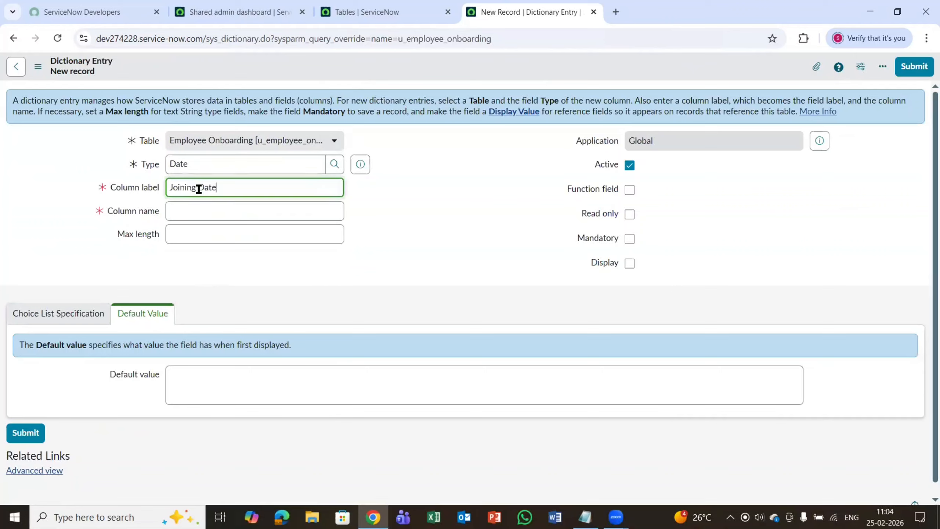
pyautogui.click(199, 210)
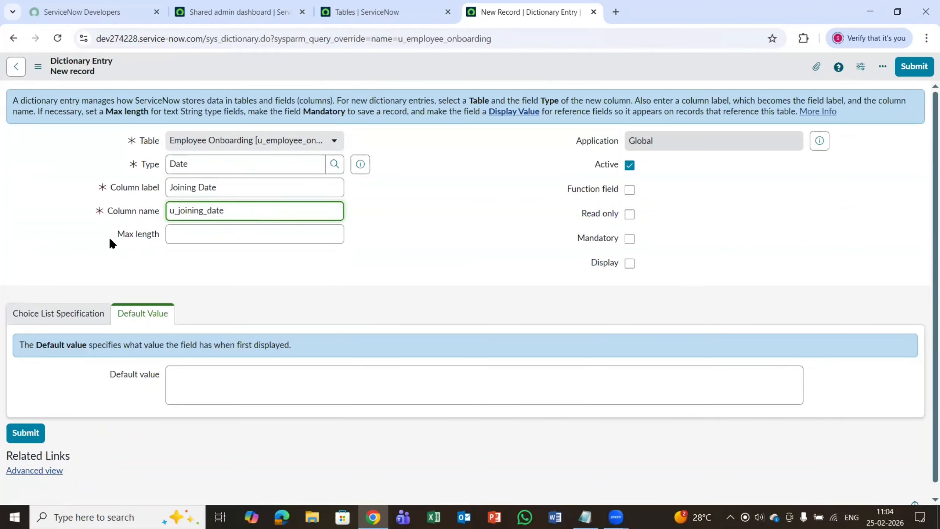
pyautogui.moveTo(105, 235); pyautogui.dragTo(114, 253)
pyautogui.click(118, 253)
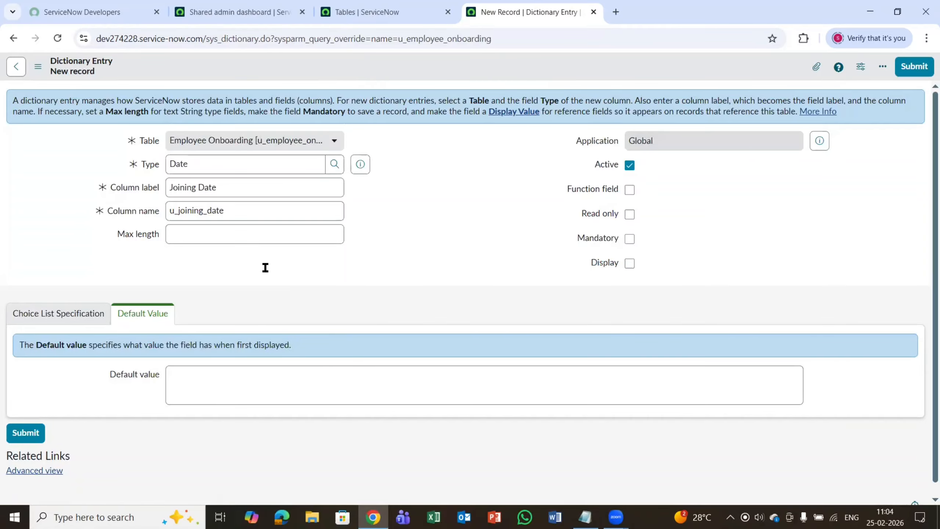
# Step: Make the Joining Date column mandatory according to the Notepad specification, leaving Display unchecked
pyautogui.hotkey('alt', 'Tab')
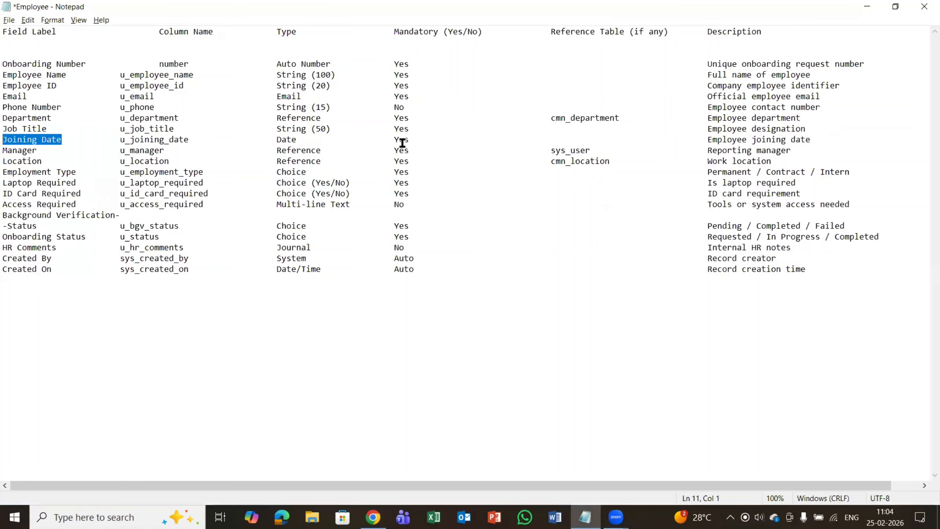
pyautogui.hotkey('alt', 'Tab')
pyautogui.click(630, 239)
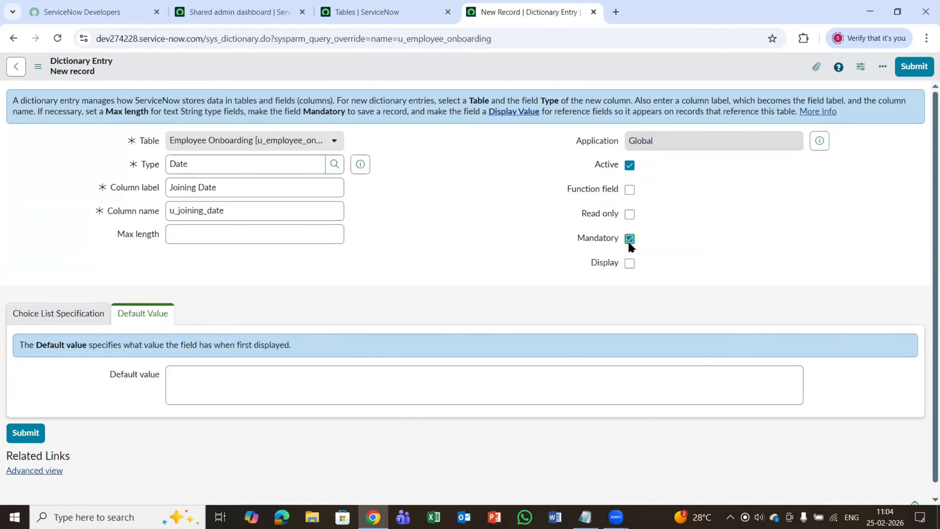
pyautogui.hotkey('alt', 'Tab')
pyautogui.hotkey('alt', 'Tab')
pyautogui.click(628, 264)
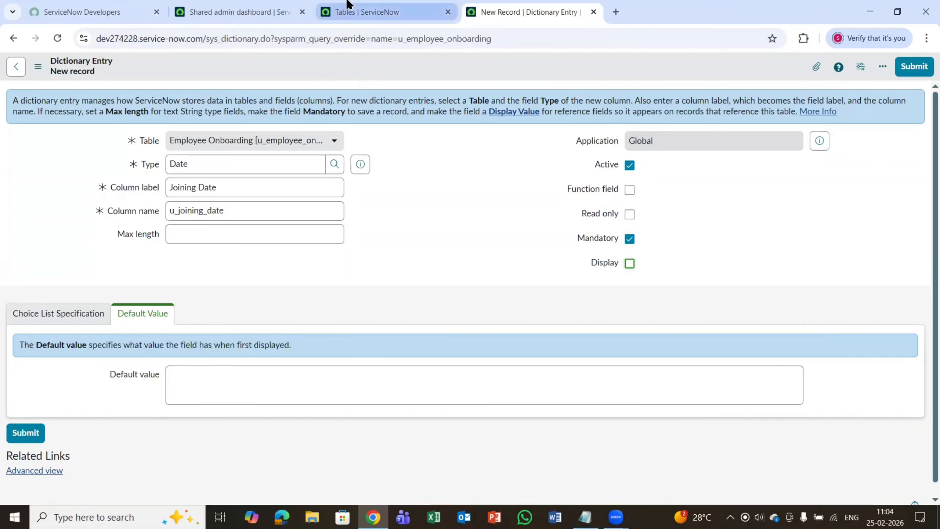
pyautogui.click(366, 11)
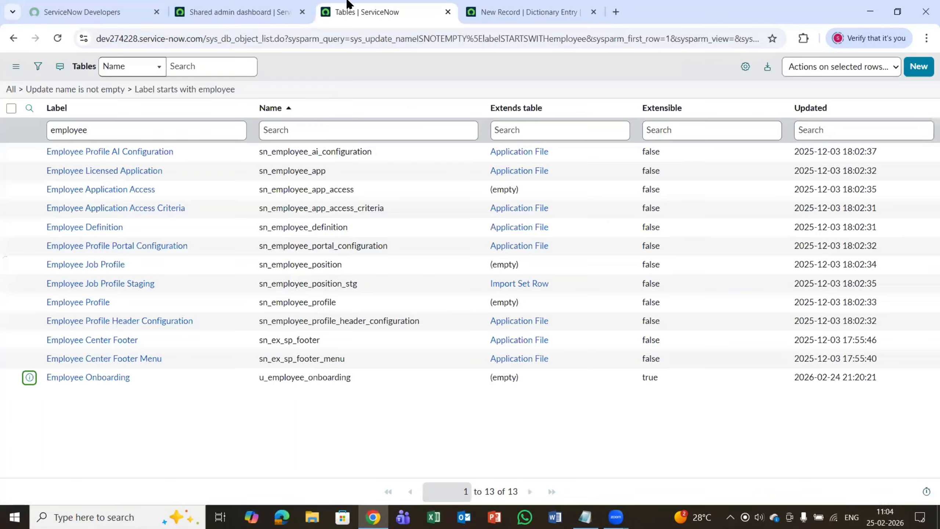
pyautogui.click(273, 10)
pyautogui.click(537, 4)
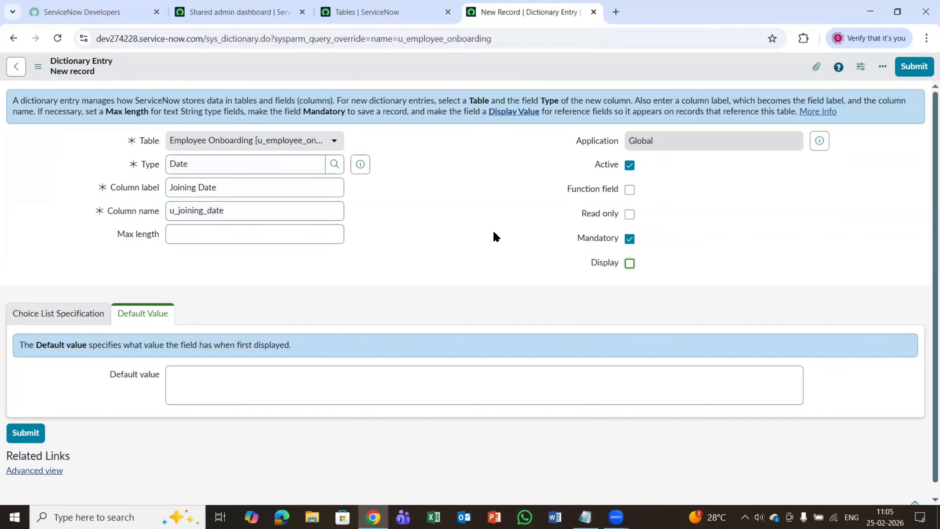
# Step: Submit the Joining Date dictionary entry and start another new column on the Employee Onboarding table
pyautogui.click(915, 68)
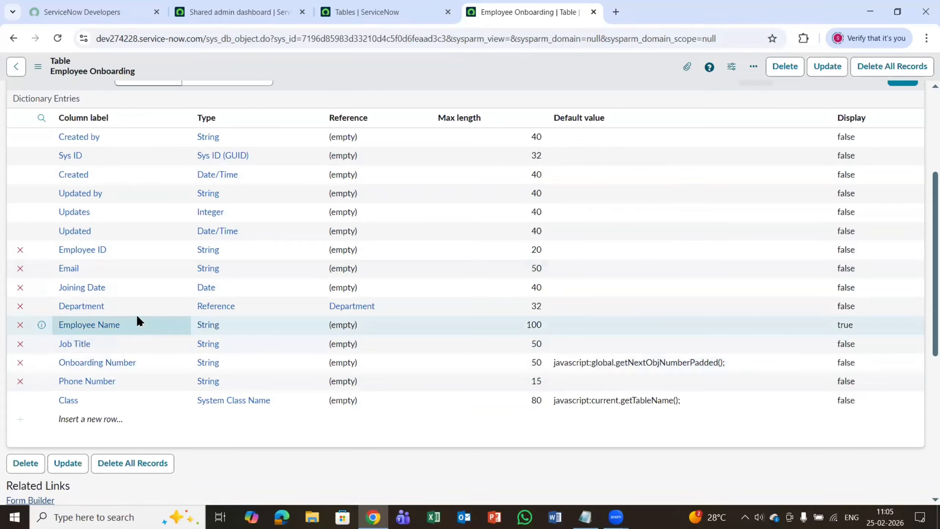
pyautogui.scroll(3, 78, 264)
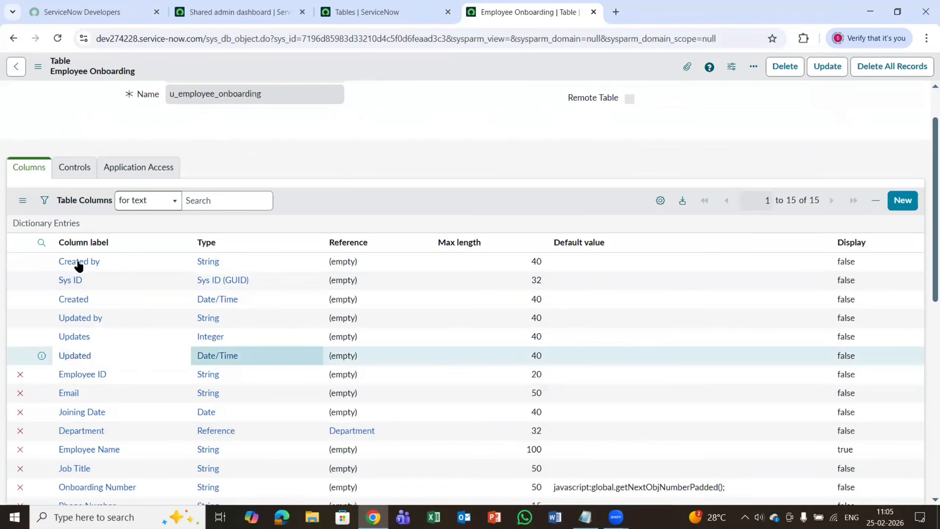
pyautogui.scroll(2, 78, 264)
pyautogui.click(902, 259)
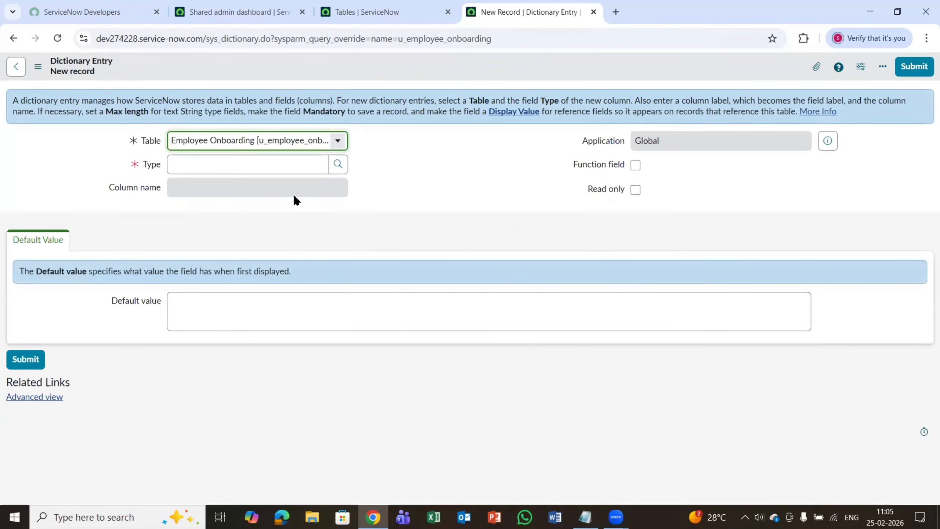
# Step: Copy the Manager field label from the Notepad field list and return to the new dictionary entry in ServiceNow
pyautogui.click(279, 163)
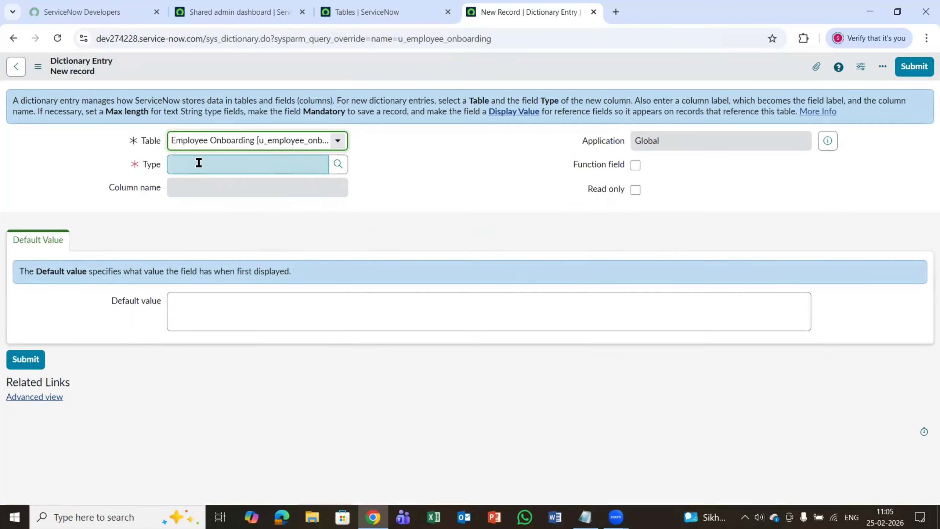
pyautogui.hotkey('alt', 'Tab')
pyautogui.moveTo(40, 149); pyautogui.dragTo(7, 150)
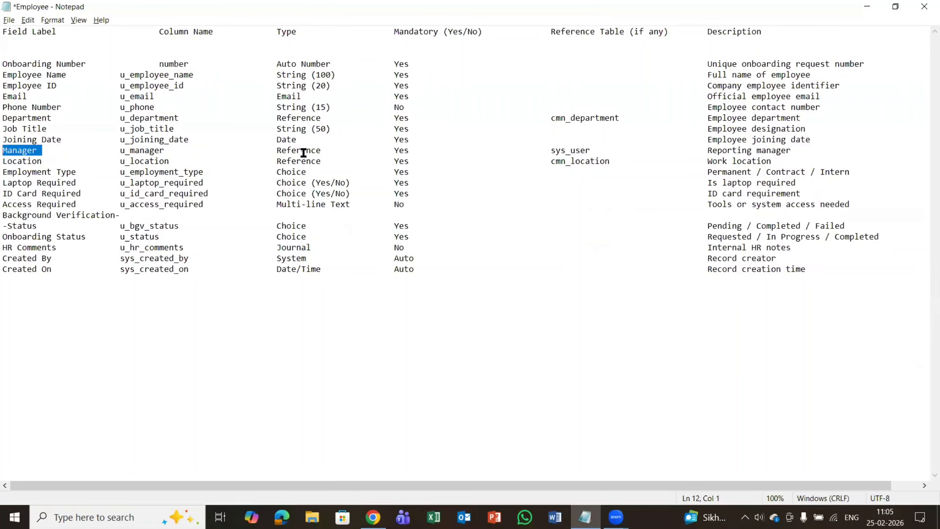
pyautogui.hotkey('alt', 'Tab')
# Step: Set the new column's type to Reference and its column label to Manager, leaving the max length empty
pyautogui.click(252, 168)
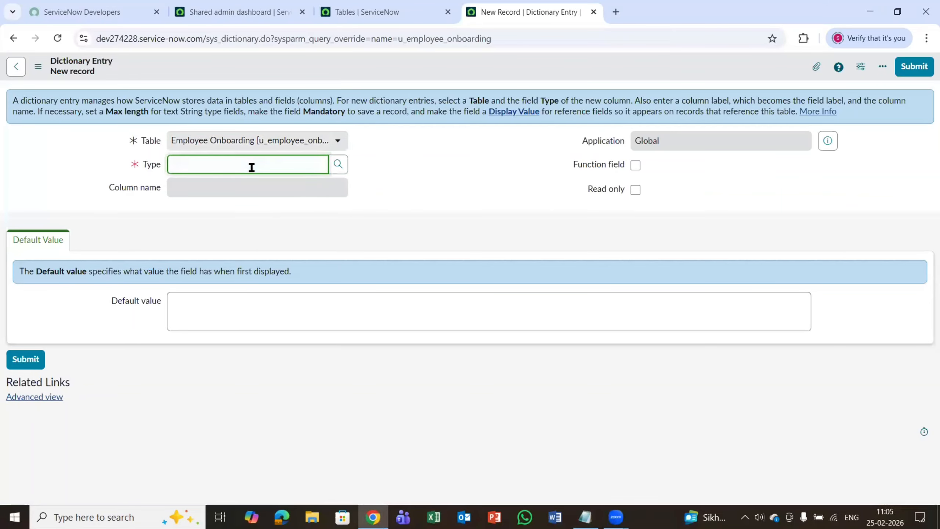
pyautogui.write('refer')
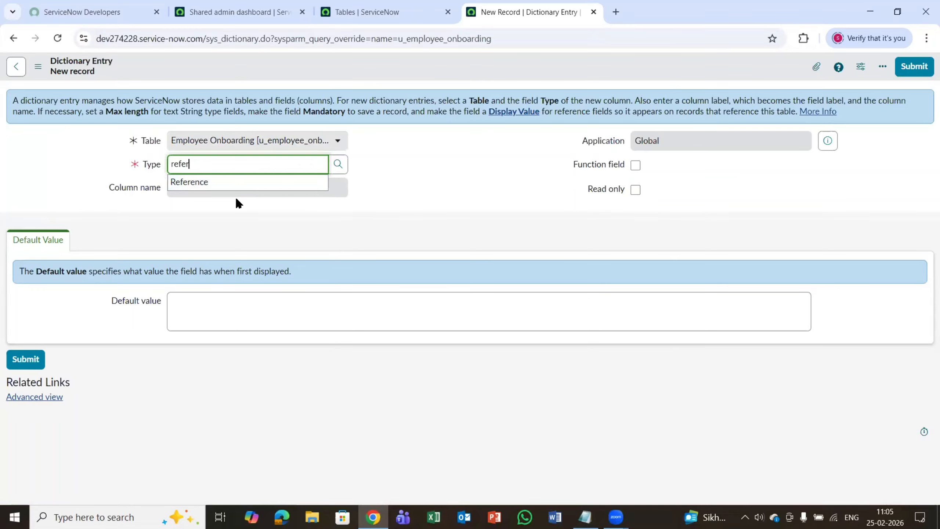
pyautogui.click(236, 182)
pyautogui.click(226, 186)
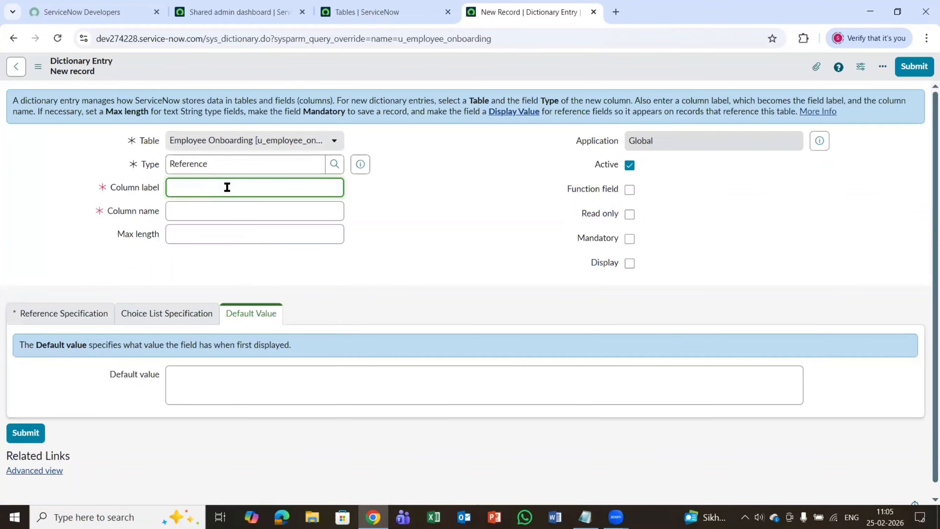
pyautogui.write('Manager')
pyautogui.click(233, 233)
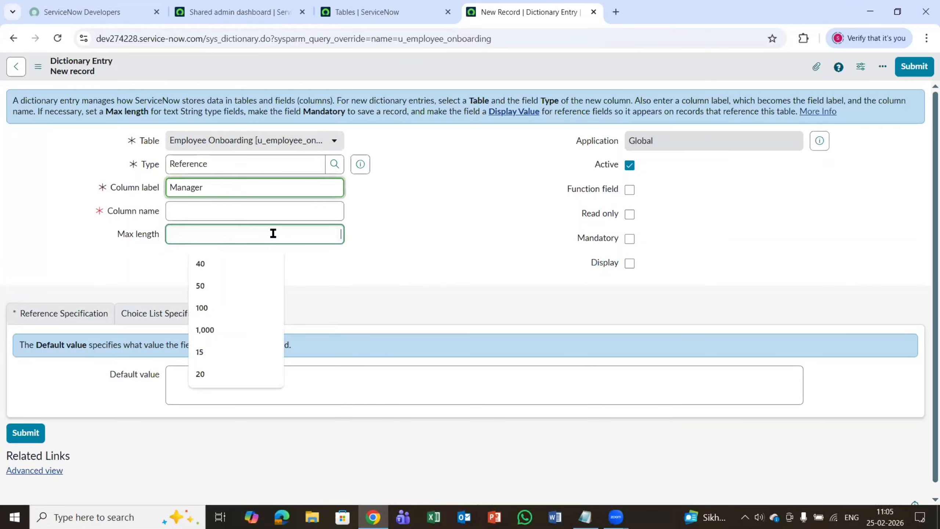
pyautogui.click(418, 229)
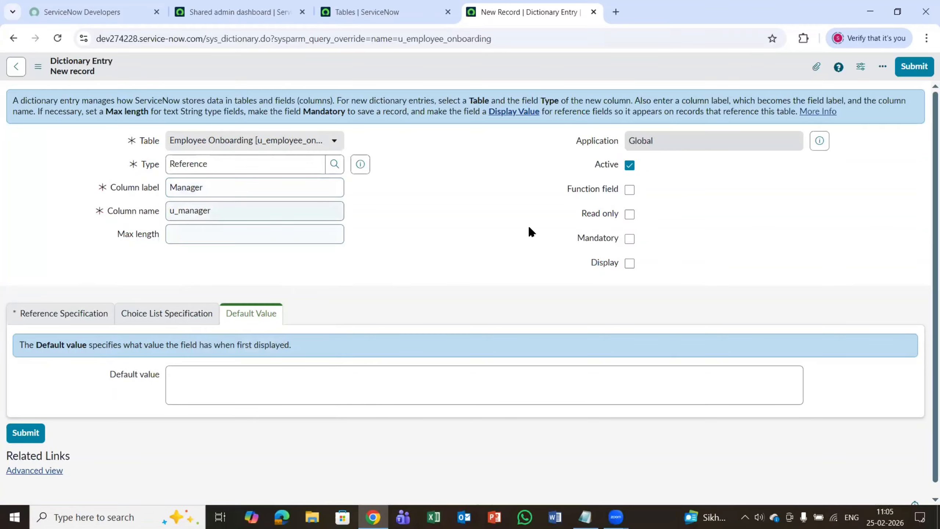
# Step: Make the Manager column mandatory as listed in the Notepad specification, and show its reference specification settings
pyautogui.hotkey('alt', 'Tab')
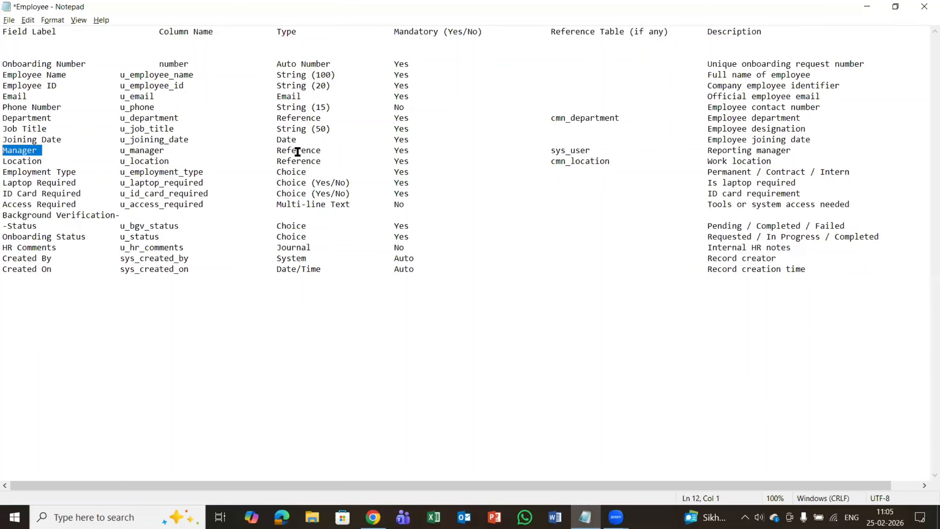
pyautogui.hotkey('alt', 'Tab')
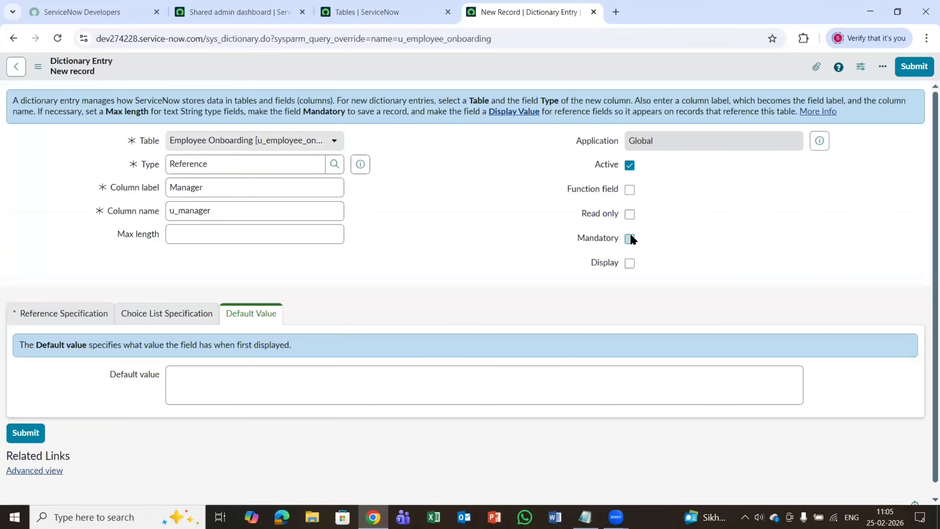
pyautogui.scroll(-1, 243, 248)
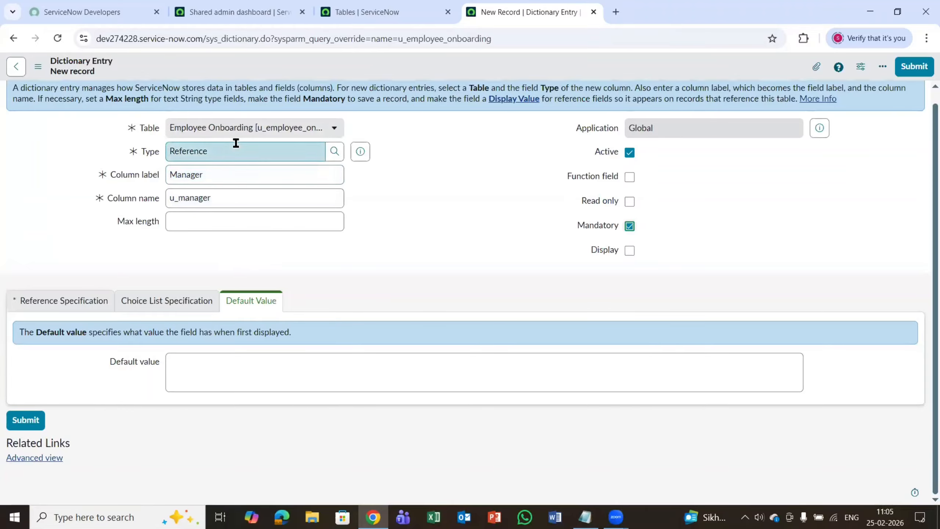
pyautogui.click(65, 307)
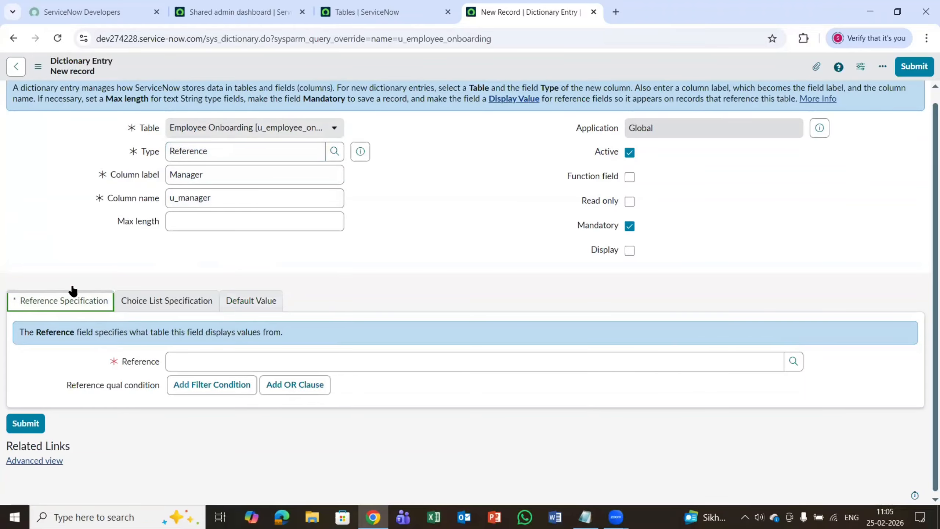
# Step: Try to submit the Manager dictionary entry without a reference table
pyautogui.rightClick(411, 74)
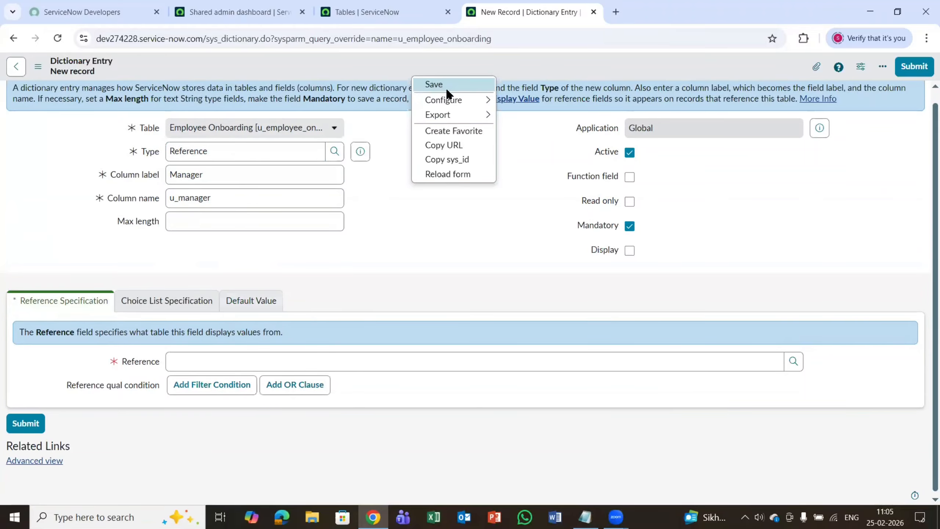
pyautogui.click(817, 182)
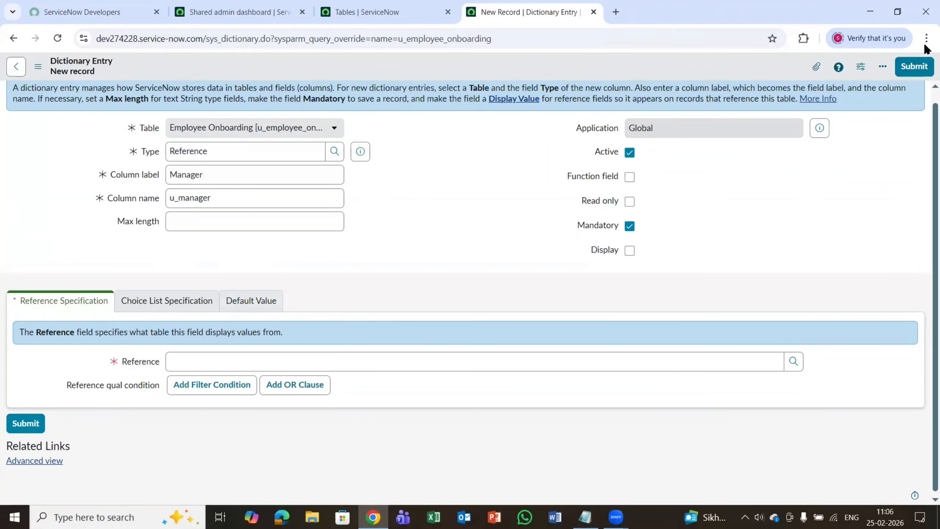
pyautogui.click(908, 69)
pyautogui.scroll(-2, 16, 346)
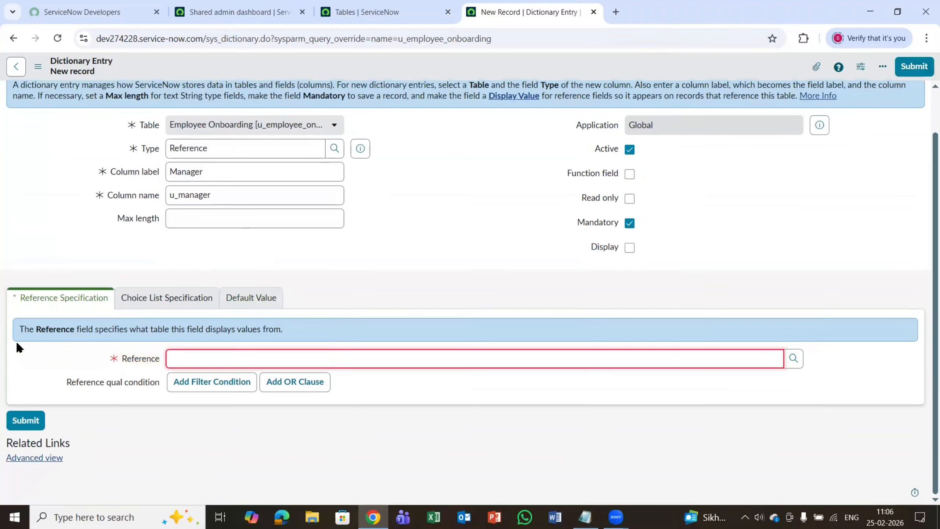
# Step: Check the Manager field's reference table in the Notepad specification and look up sys_user as the column's reference
pyautogui.click(199, 361)
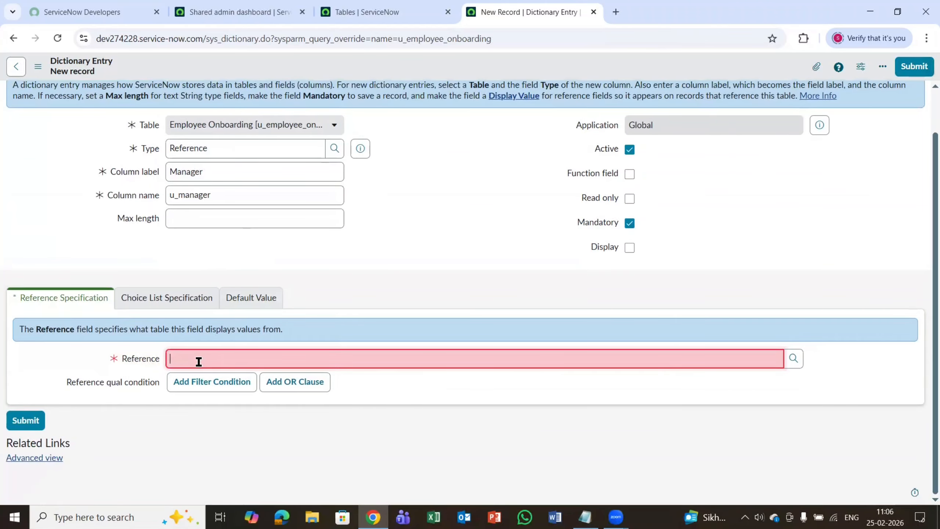
pyautogui.hotkey('alt', 'Tab')
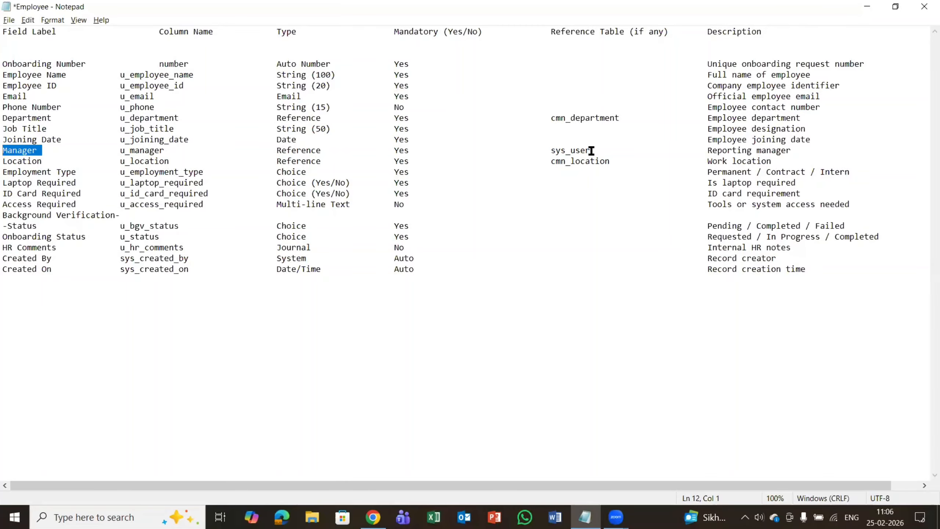
pyautogui.hotkey('alt', 'Tab')
pyautogui.click(270, 358)
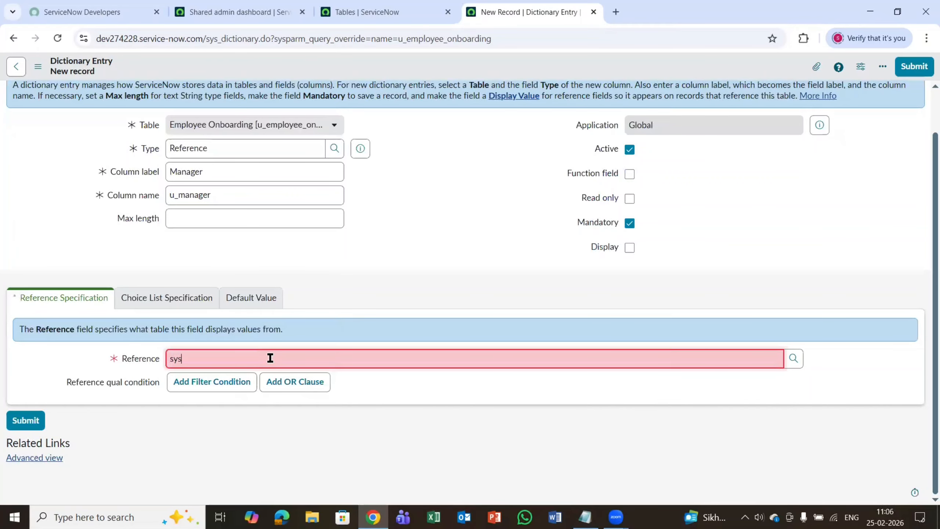
pyautogui.write('sys_user')
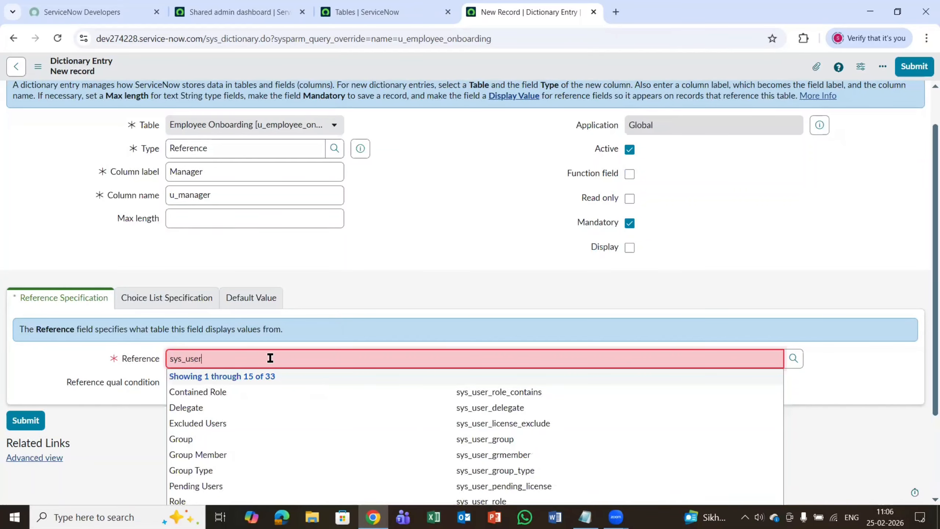
pyautogui.scroll(-3, 270, 357)
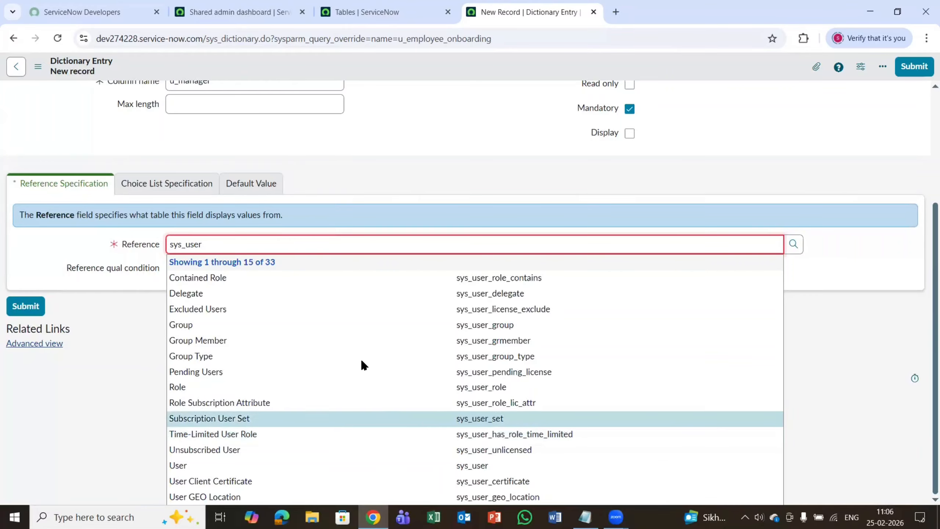
# Step: Re-enter sys_user as the Manager column's reference and choose the User table from the matches
pyautogui.moveTo(221, 245); pyautogui.dragTo(142, 246)
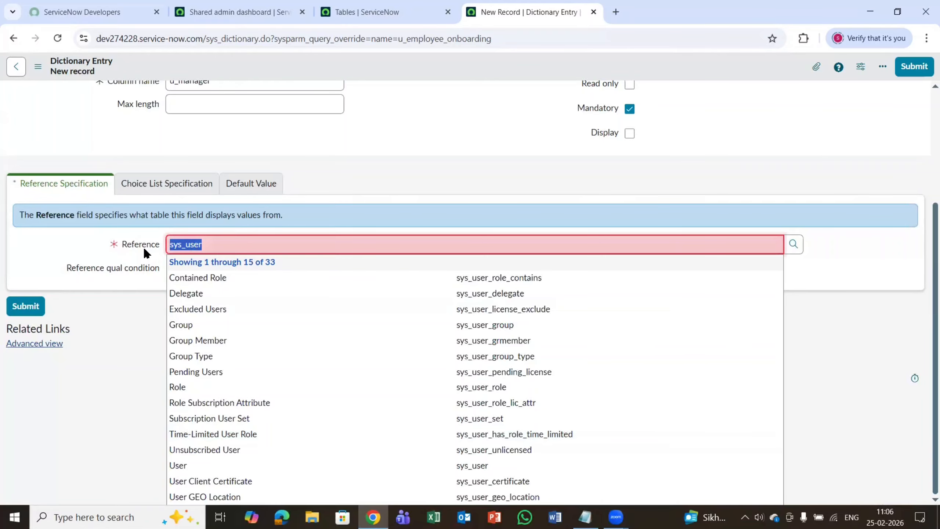
pyautogui.scroll(3, 125, 316)
pyautogui.click(228, 361)
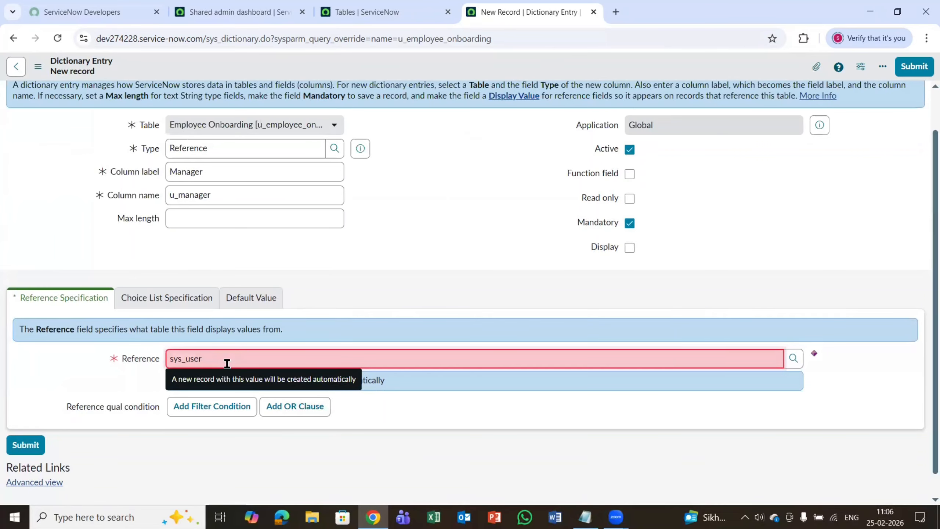
pyautogui.press('BackSpace')
pyautogui.press('BackSpace')
pyautogui.press('BackSpace')
pyautogui.press('BackSpace')
pyautogui.press('BackSpace')
pyautogui.press('BackSpace')
pyautogui.press('BackSpace')
pyautogui.scroll(-3, 668, 241)
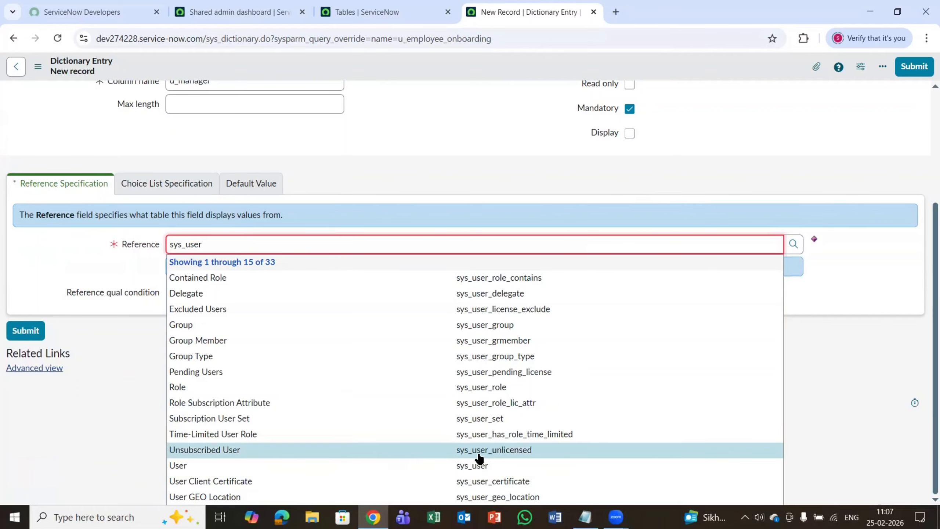
pyautogui.click(485, 466)
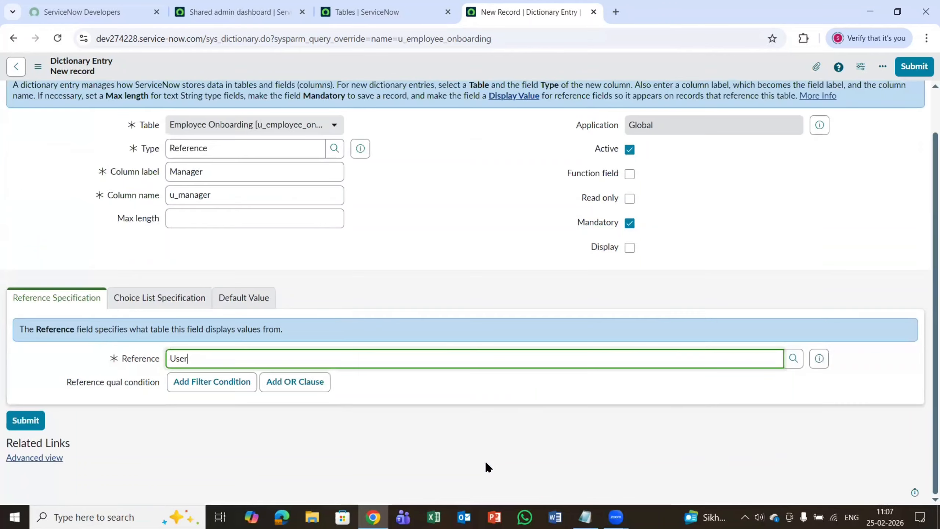
# Step: Add a blank filter condition row to the Manager reference and submit the dictionary entry
pyautogui.click(212, 381)
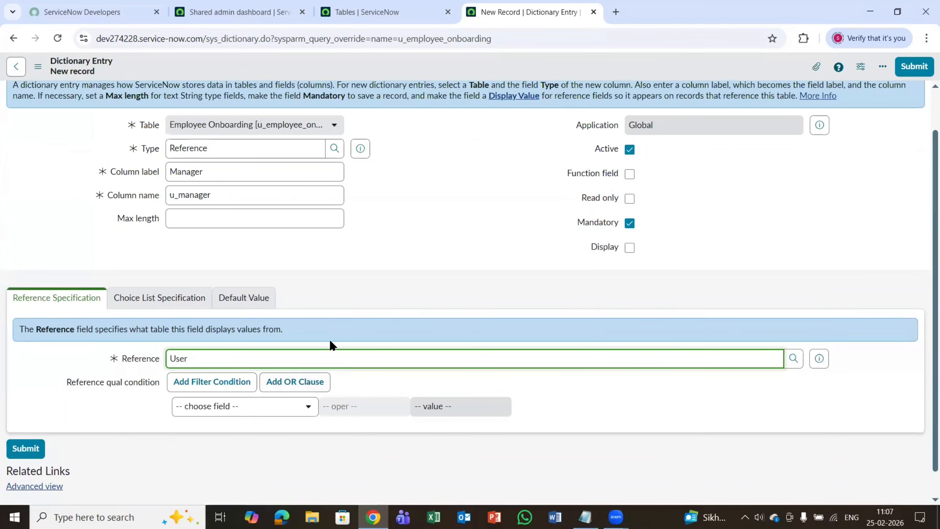
pyautogui.click(914, 66)
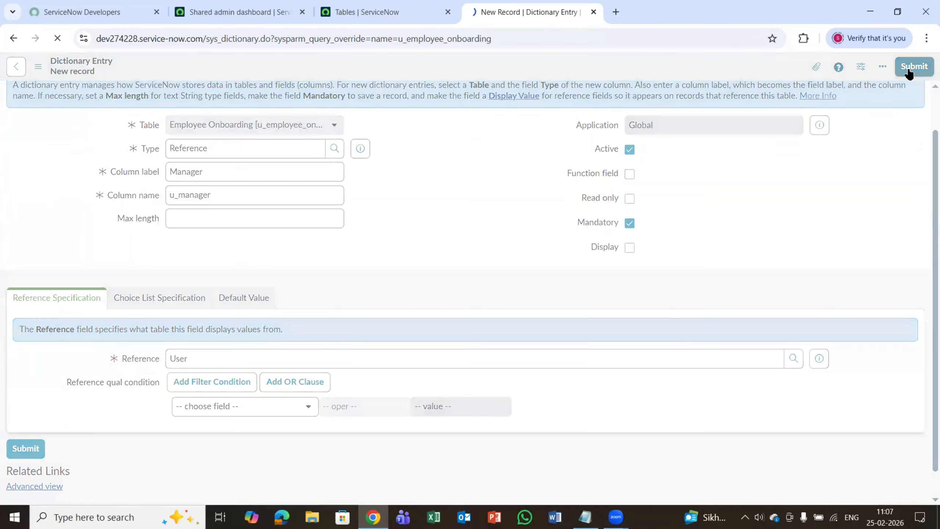
# Step: Copy the Location field label from the Notepad field list and start another new column on the Employee Onboarding table
pyautogui.hotkey('alt', 'Tab')
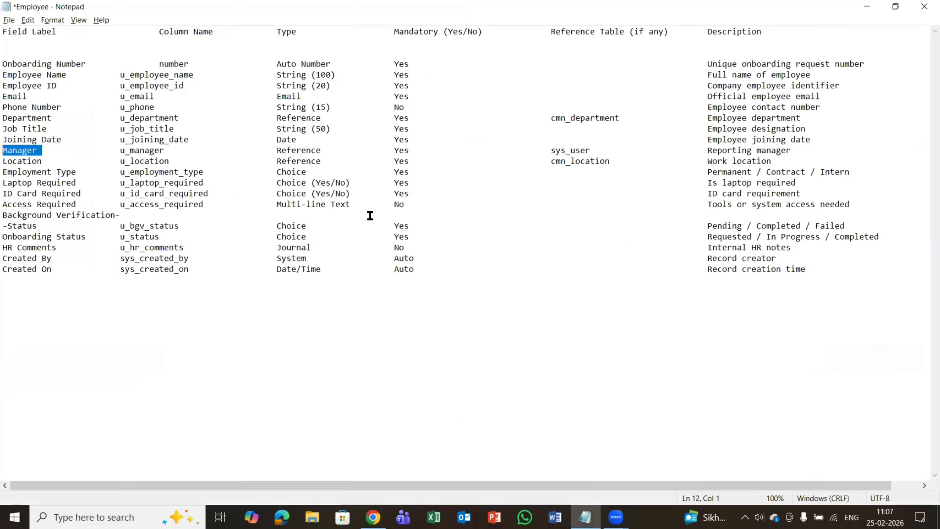
pyautogui.moveTo(44, 161); pyautogui.dragTo(7, 161)
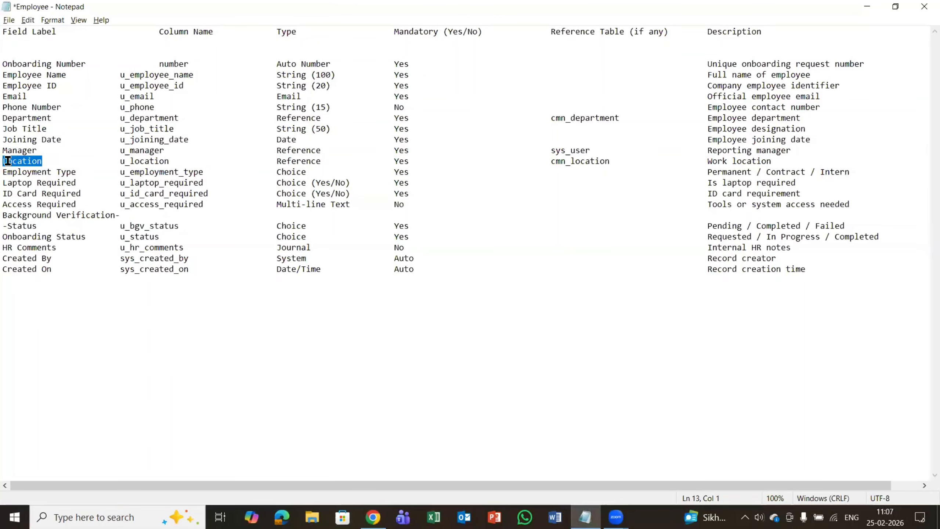
pyautogui.hotkey('alt', 'Tab')
pyautogui.scroll(-6, 880, 117)
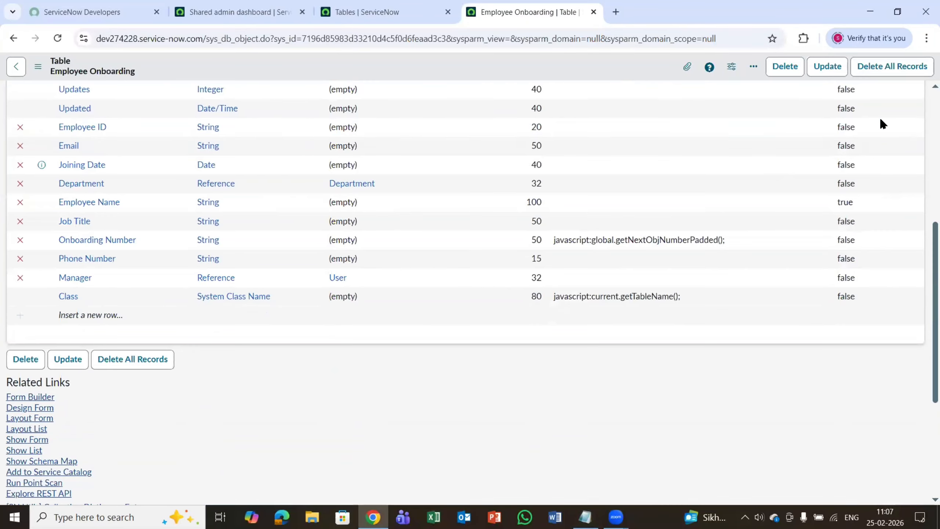
pyautogui.scroll(4, 871, 205)
pyautogui.hotkey('alt', 'Tab')
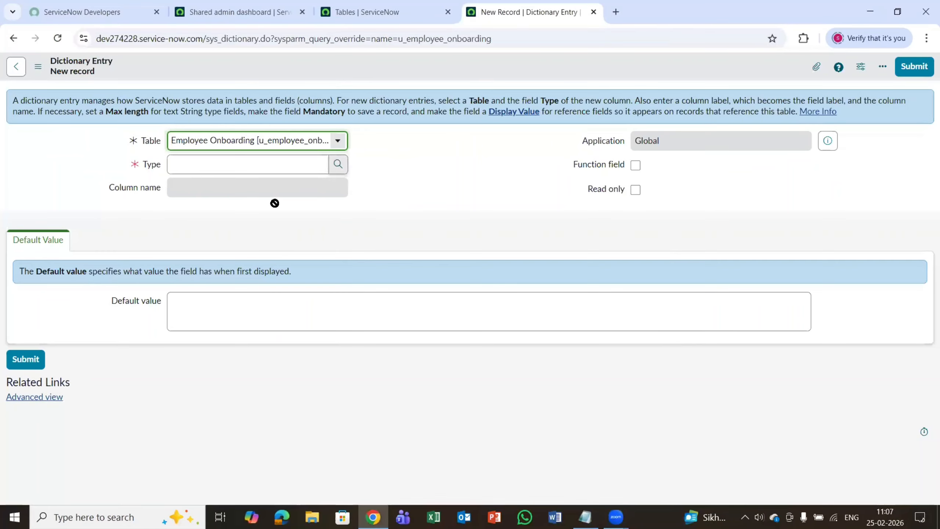
pyautogui.hotkey('alt', 'Tab')
# Step: Set the new column's type to Reference and its column label to Location, leaving the max length empty
pyautogui.click(192, 161)
pyautogui.write('refe')
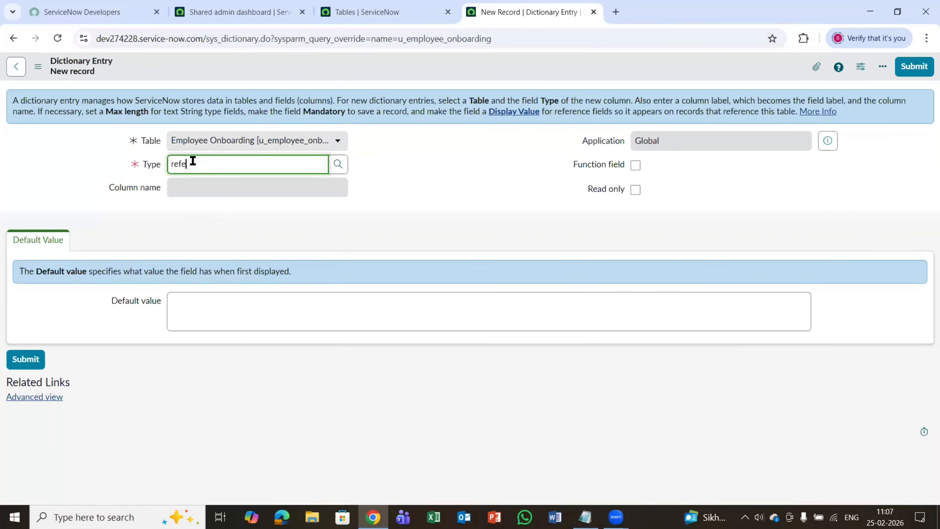
pyautogui.write('r')
pyautogui.click(195, 182)
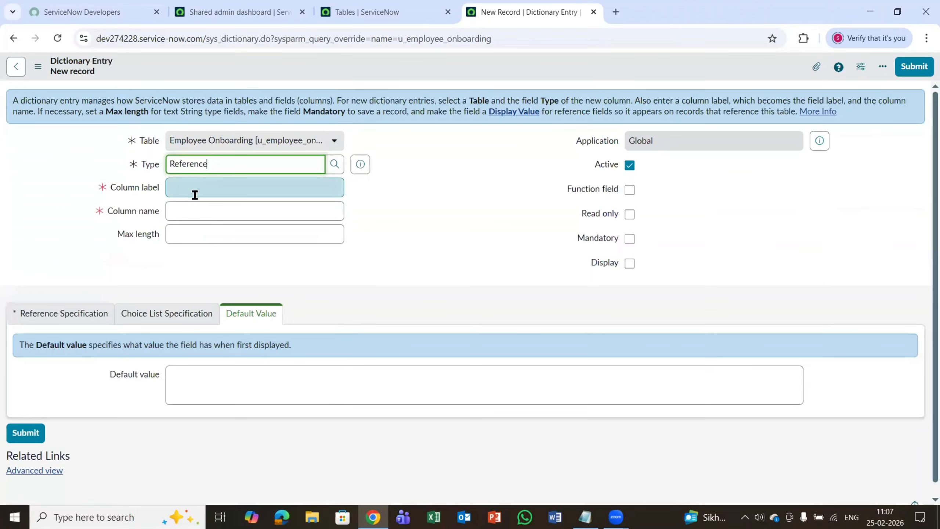
pyautogui.write('Location')
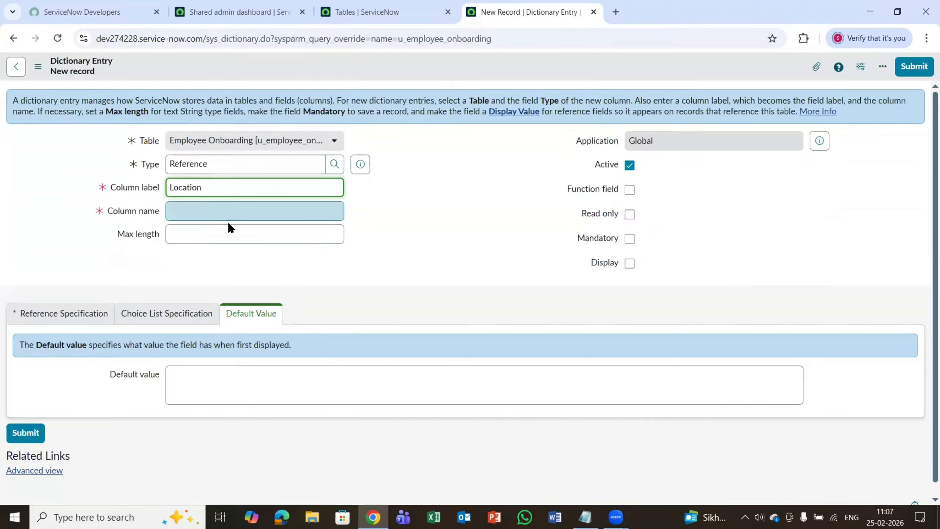
pyautogui.click(114, 231)
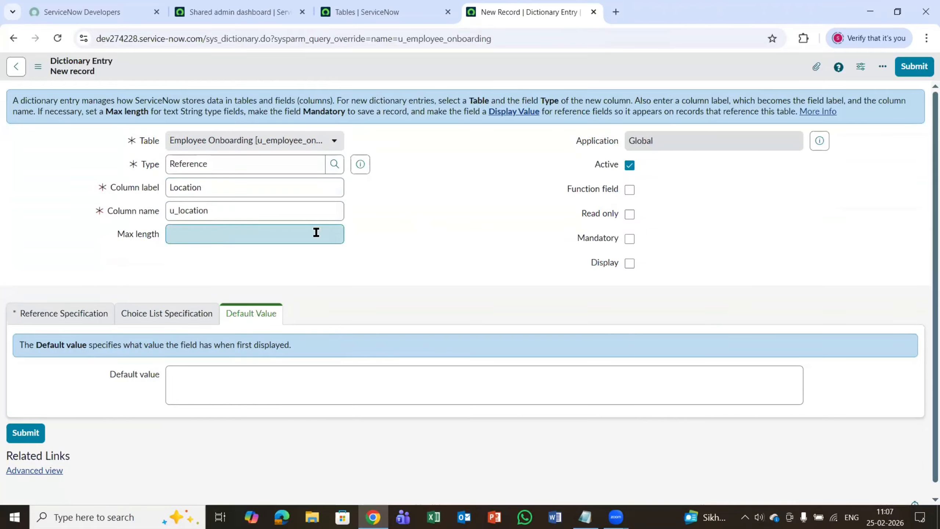
pyautogui.click(118, 234)
# Step: Make the Location column mandatory according to the Notepad specification
pyautogui.hotkey('alt', 'Tab')
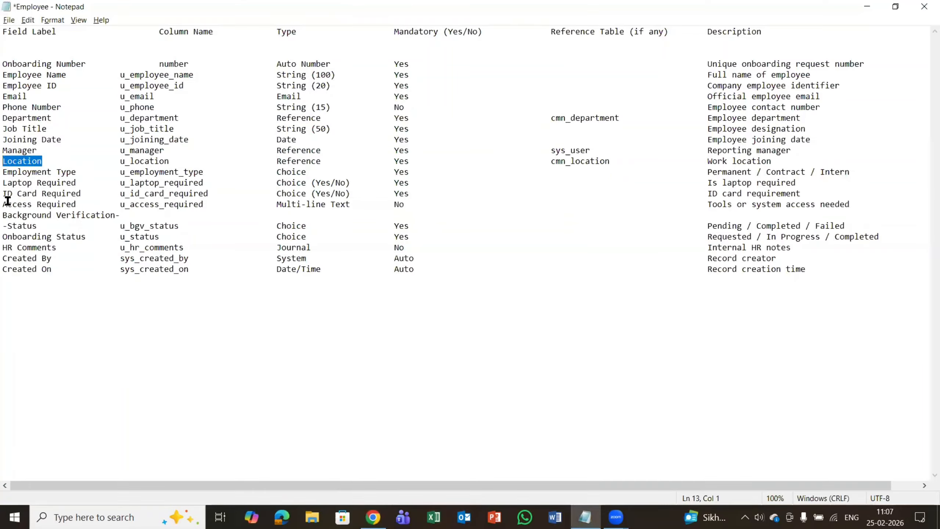
pyautogui.hotkey('alt', 'Tab')
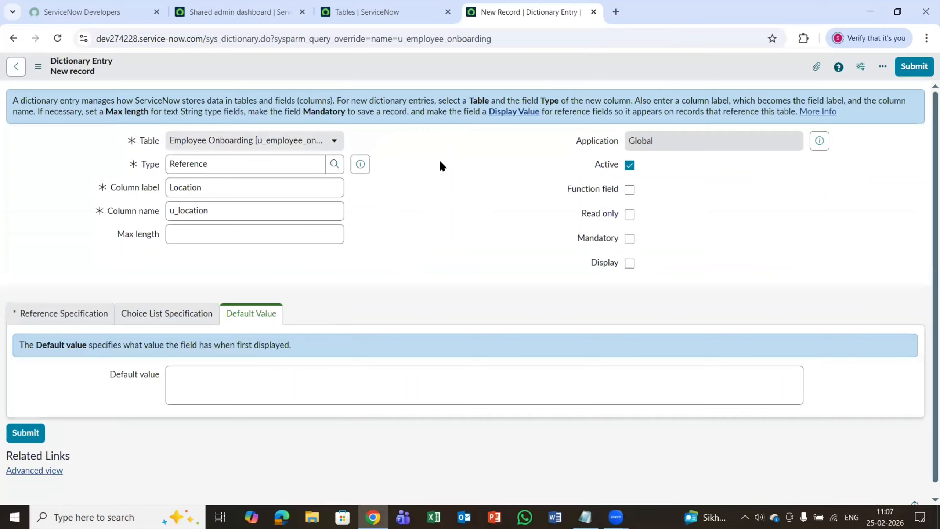
pyautogui.click(629, 238)
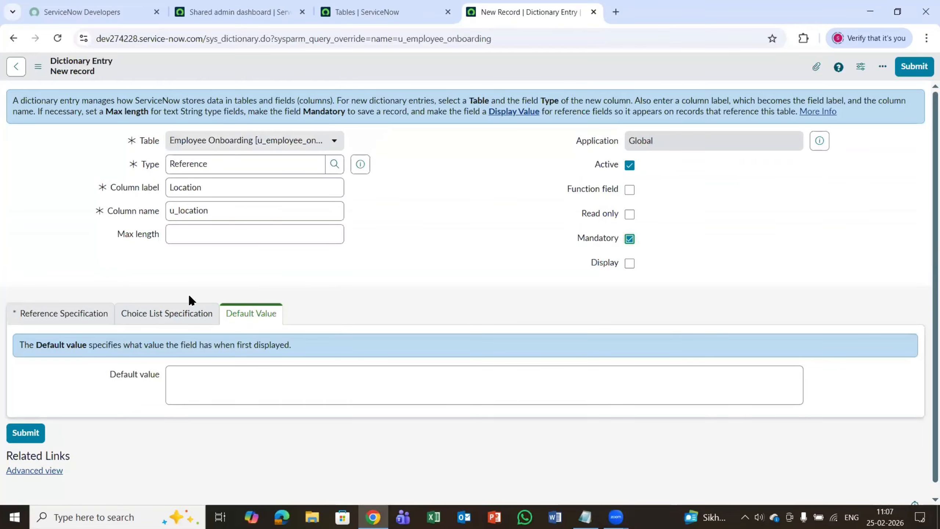
# Step: Set the Location column's reference to the Location table (cmn_location) given in the Notepad specification
pyautogui.scroll(-1, 188, 294)
pyautogui.click(57, 305)
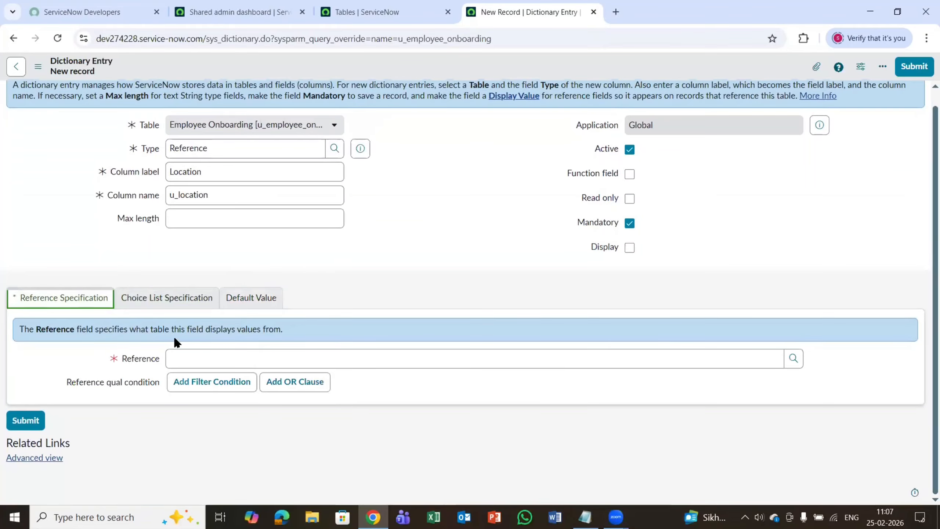
pyautogui.click(247, 354)
pyautogui.hotkey('alt', 'Tab')
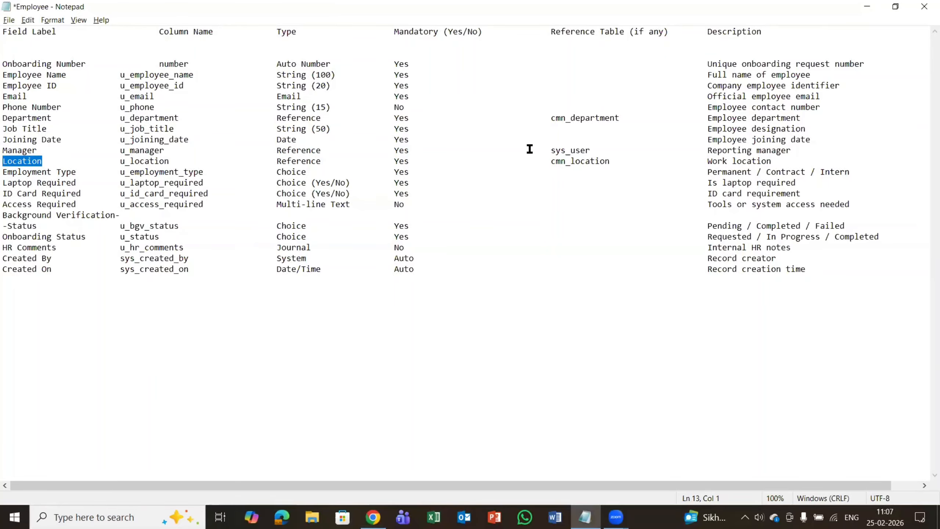
pyautogui.hotkey('alt', 'Tab')
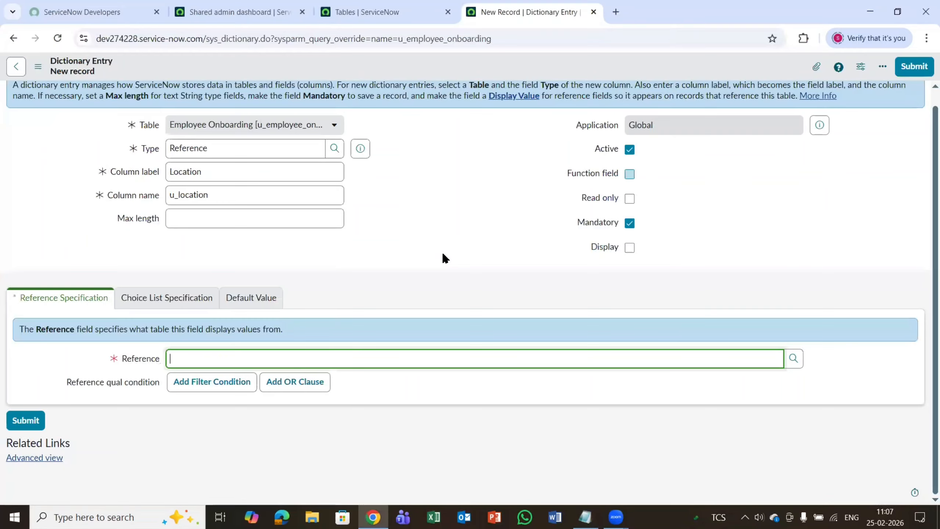
pyautogui.write('cmn')
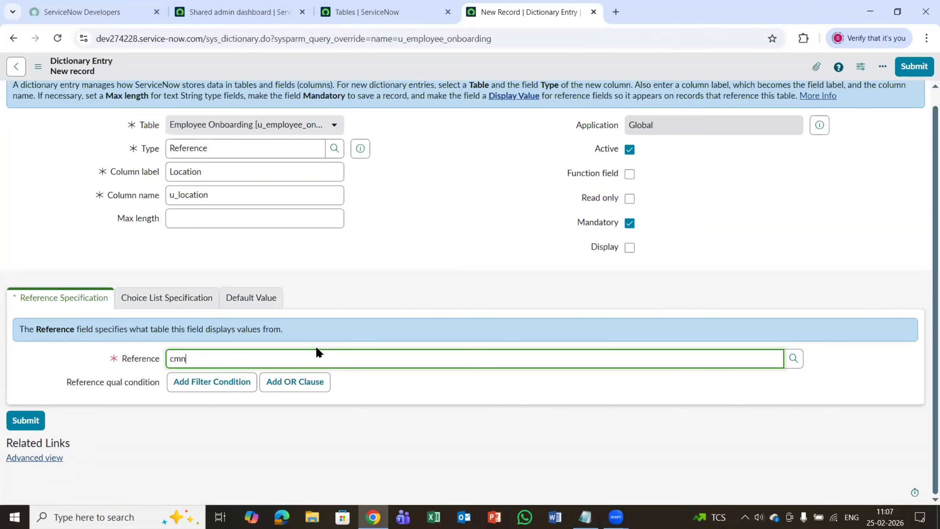
pyautogui.write('_location')
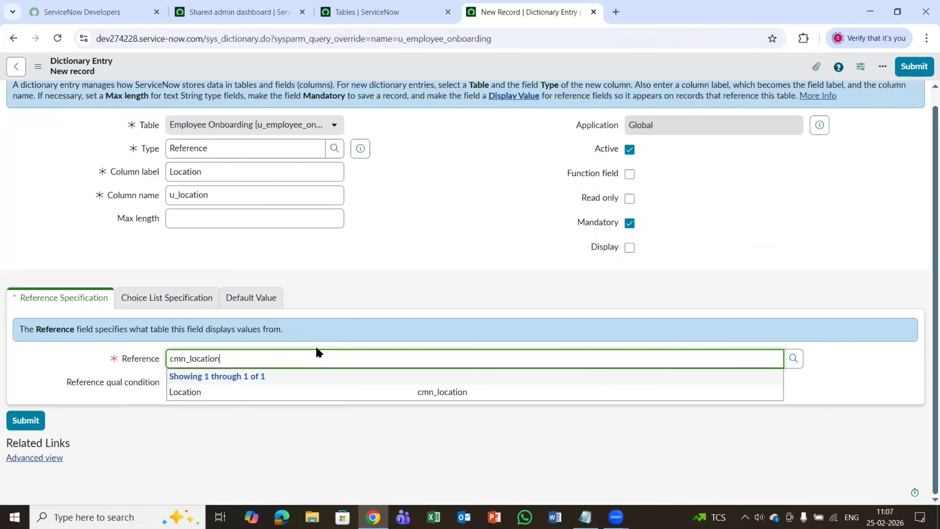
pyautogui.click(238, 390)
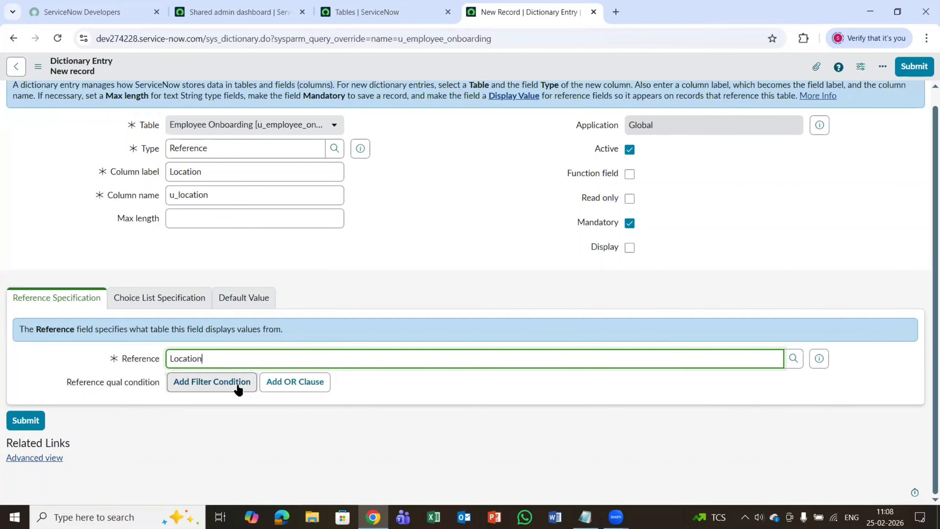
# Step: Submit the Location column, leaving its reference qualifier condition unset
pyautogui.click(238, 385)
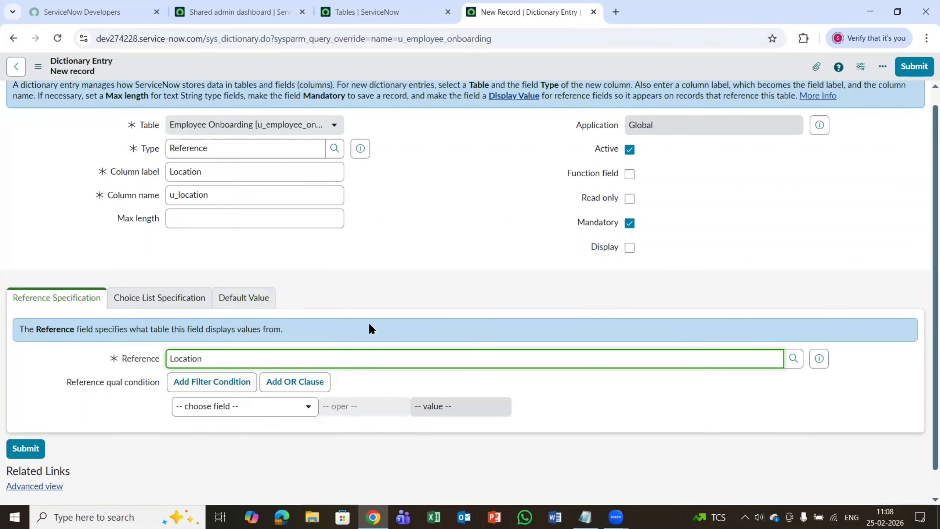
pyautogui.click(914, 66)
# Step: Copy the Employment Type field label from the Notepad field list and start another new column on the Employee Onboarding table
pyautogui.hotkey('alt', 'Tab')
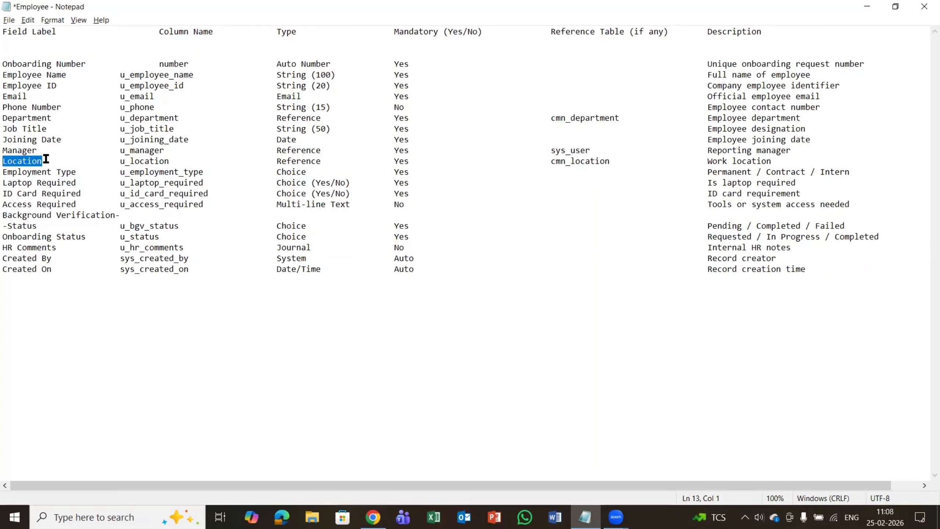
pyautogui.moveTo(81, 172); pyautogui.dragTo(7, 172)
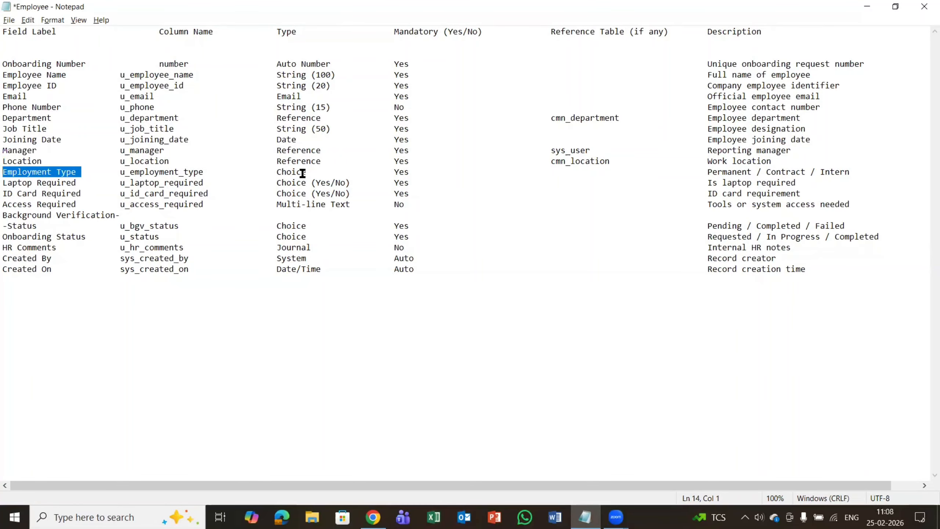
pyautogui.hotkey('alt', 'Tab')
pyautogui.scroll(-1, 286, 244)
pyautogui.scroll(-5, 686, 226)
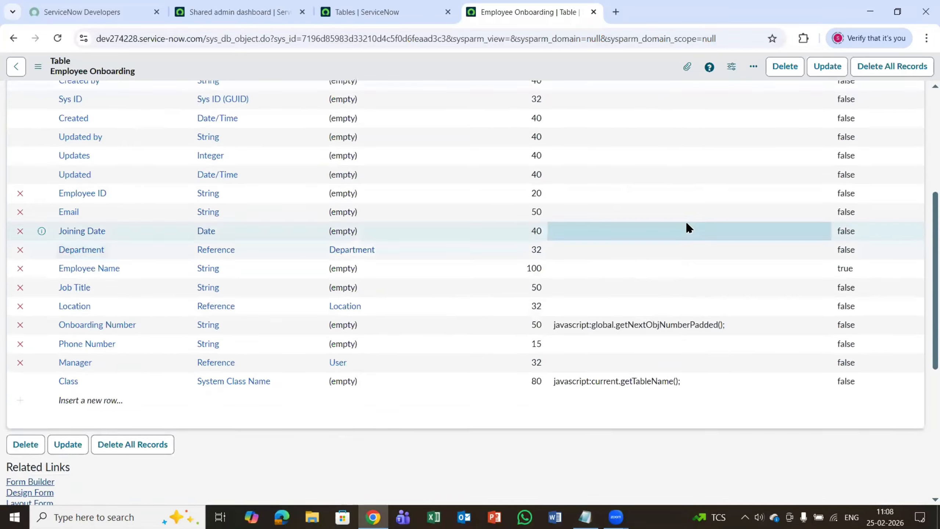
pyautogui.scroll(6, 686, 227)
pyautogui.click(906, 260)
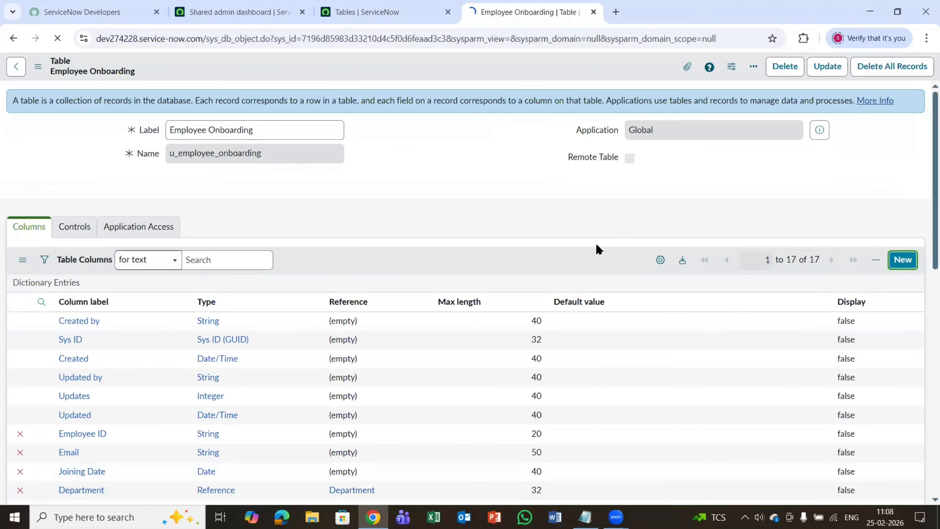
# Step: Set the new column's type to Choice, as the Notepad specification gives, and its column label to Employment Type
pyautogui.hotkey('alt', 'Tab')
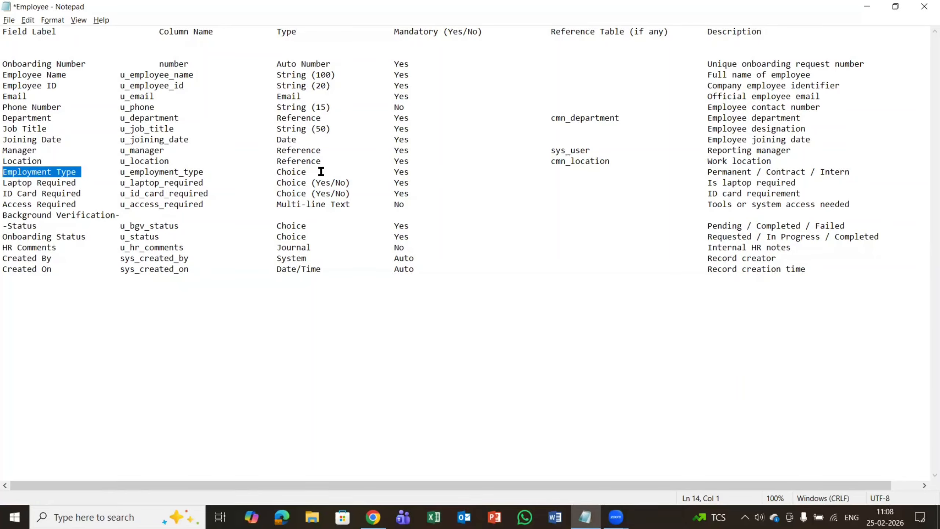
pyautogui.hotkey('alt', 'Tab')
pyautogui.click(218, 164)
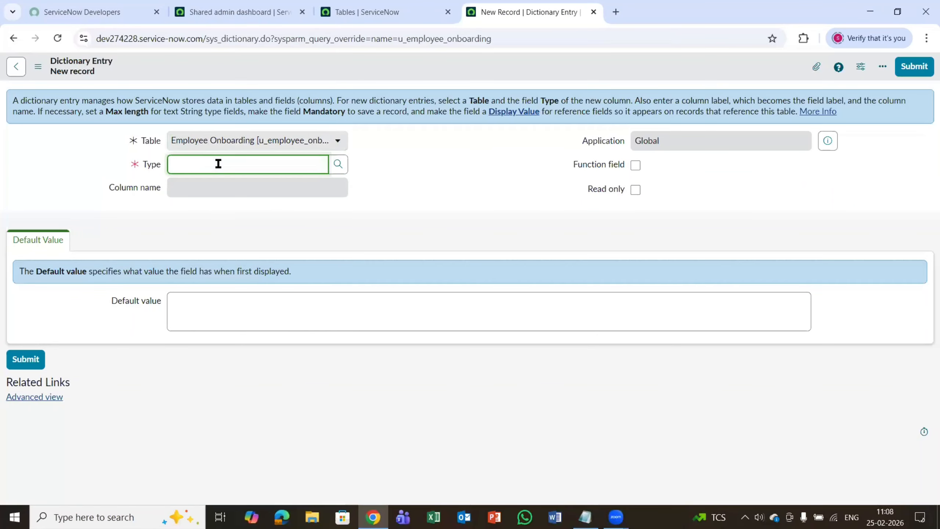
pyautogui.write('choicwe')
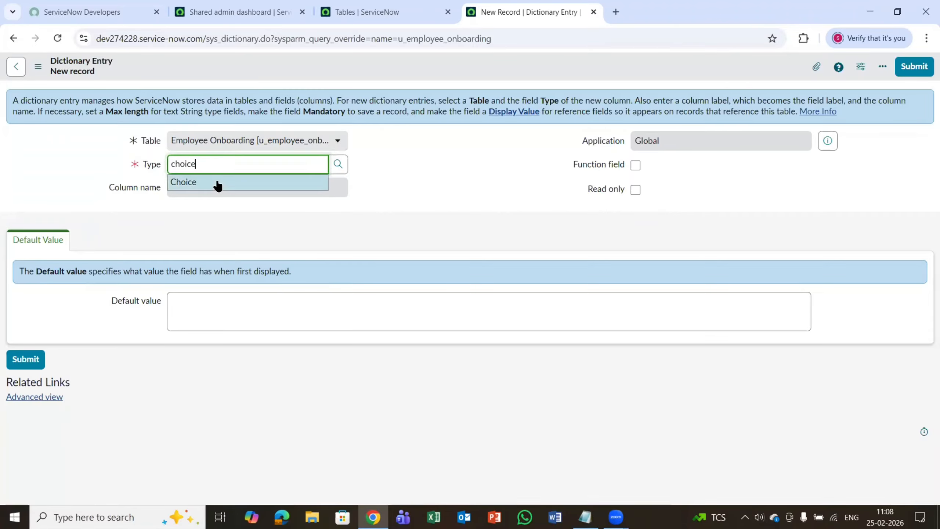
pyautogui.click(214, 183)
pyautogui.click(210, 191)
pyautogui.click(217, 212)
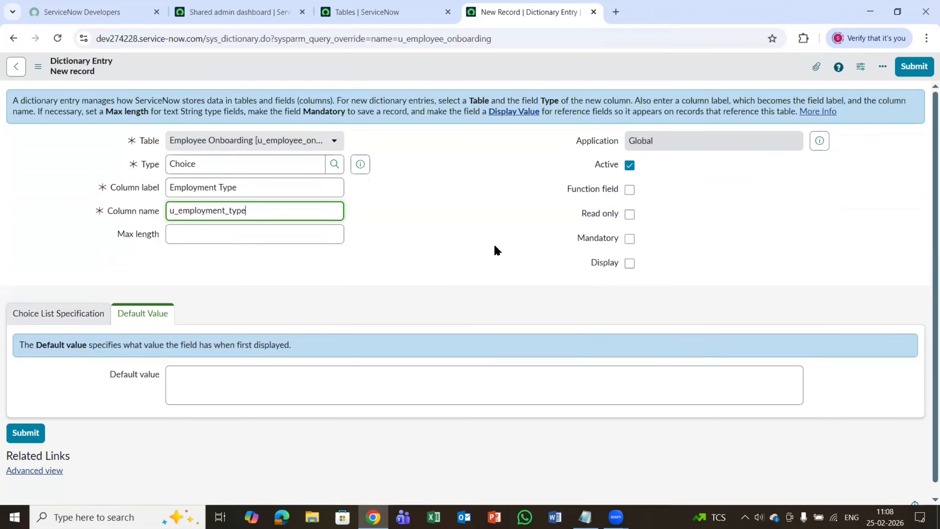
# Step: Make the Employment Type column mandatory according to the Notepad specification and submit it
pyautogui.hotkey('alt', 'Tab')
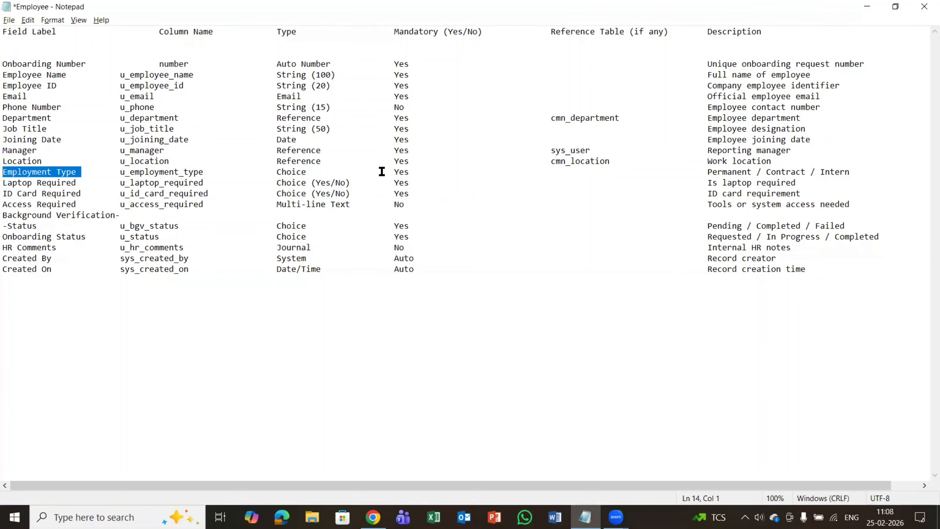
pyautogui.hotkey('alt', 'Tab')
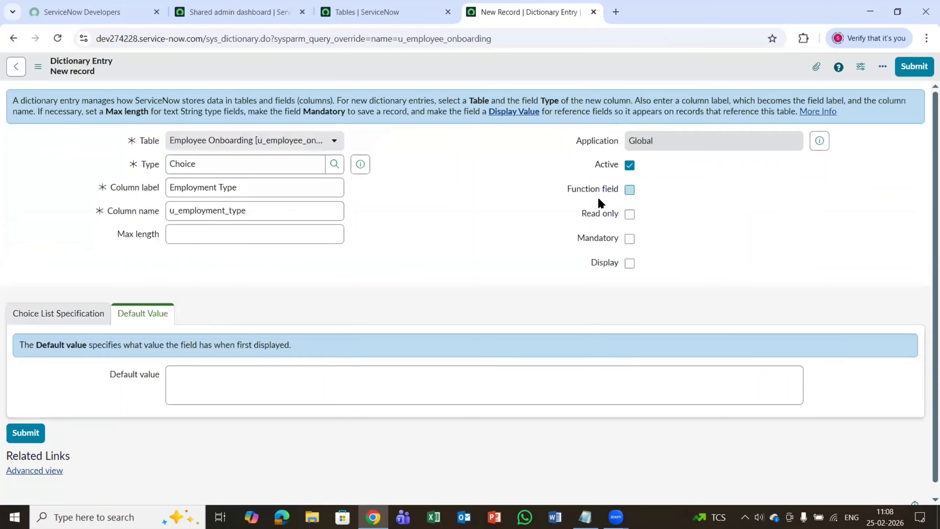
pyautogui.click(629, 238)
pyautogui.scroll(-1, 84, 321)
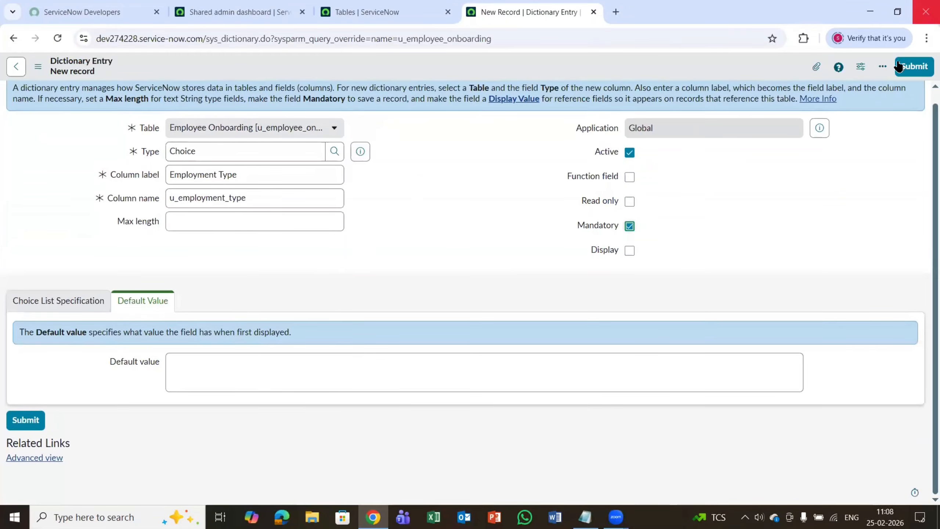
pyautogui.click(912, 67)
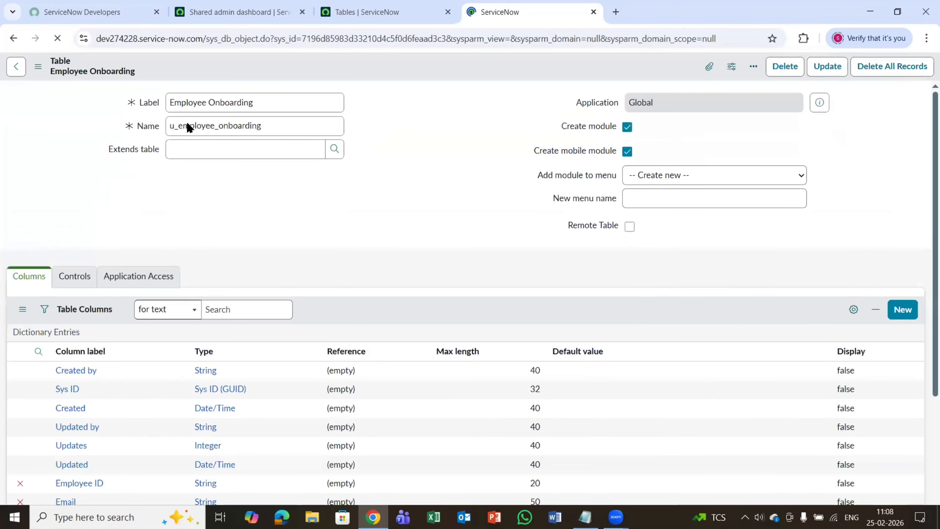
# Step: Open the Employment Type column's dictionary entry from the table's column list and show its choices
pyautogui.scroll(-10, 210, 159)
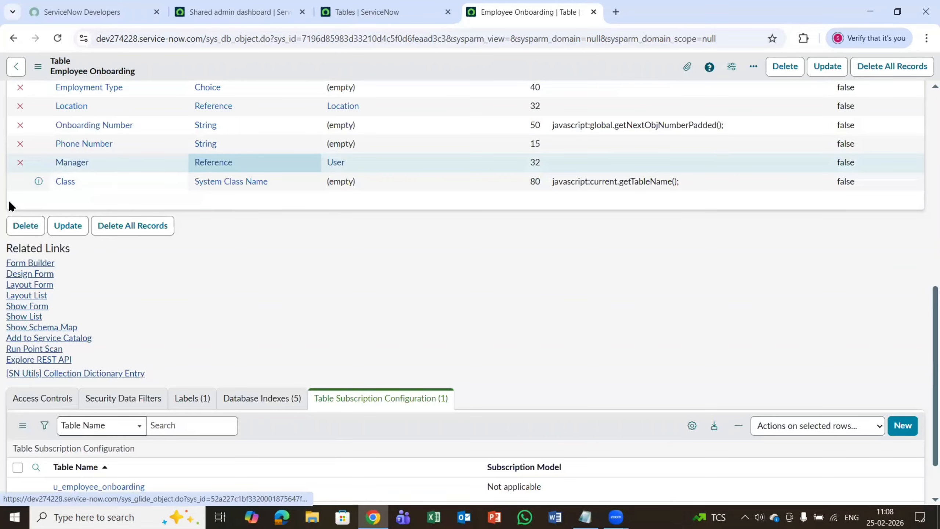
pyautogui.scroll(6, 119, 183)
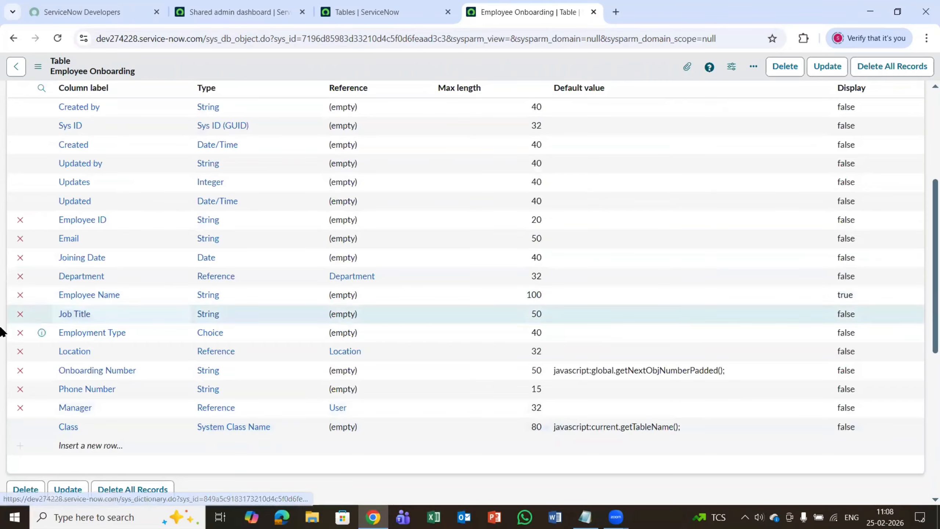
pyautogui.click(99, 335)
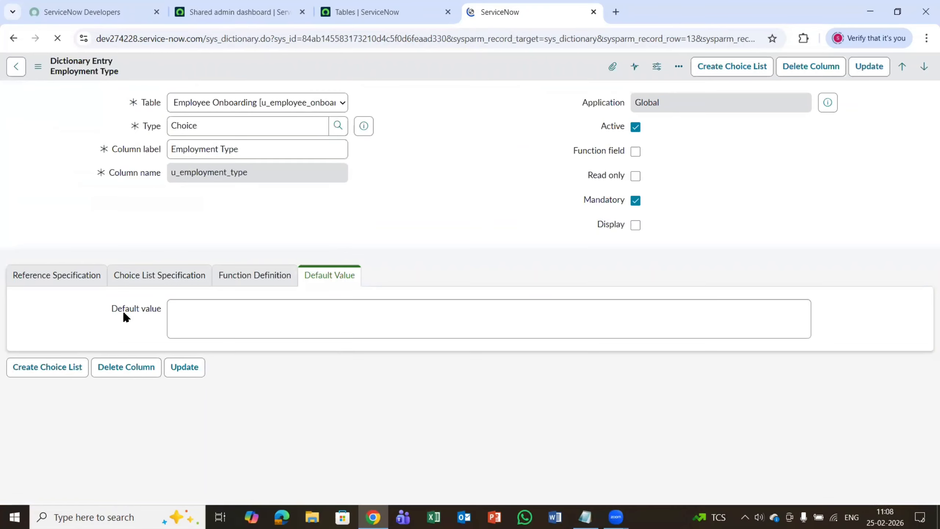
pyautogui.scroll(-3, 348, 233)
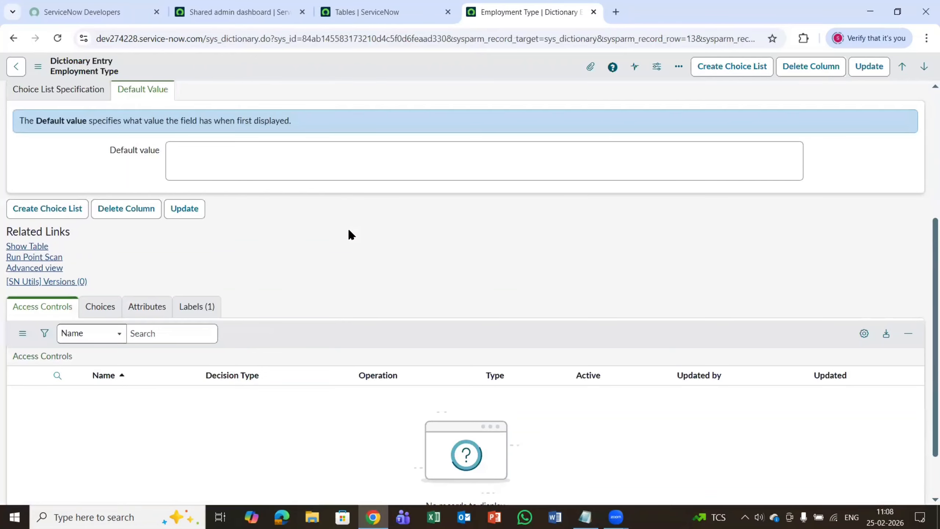
pyautogui.scroll(-2, 94, 327)
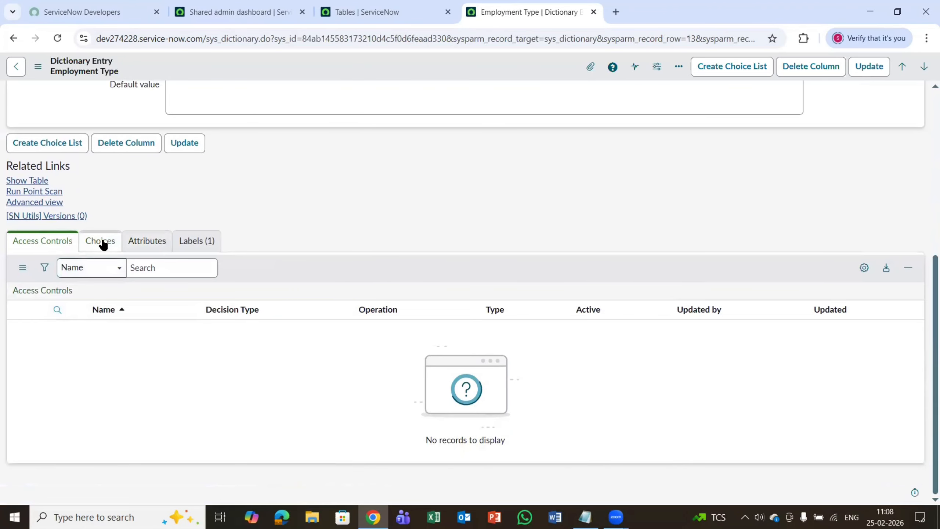
pyautogui.click(103, 244)
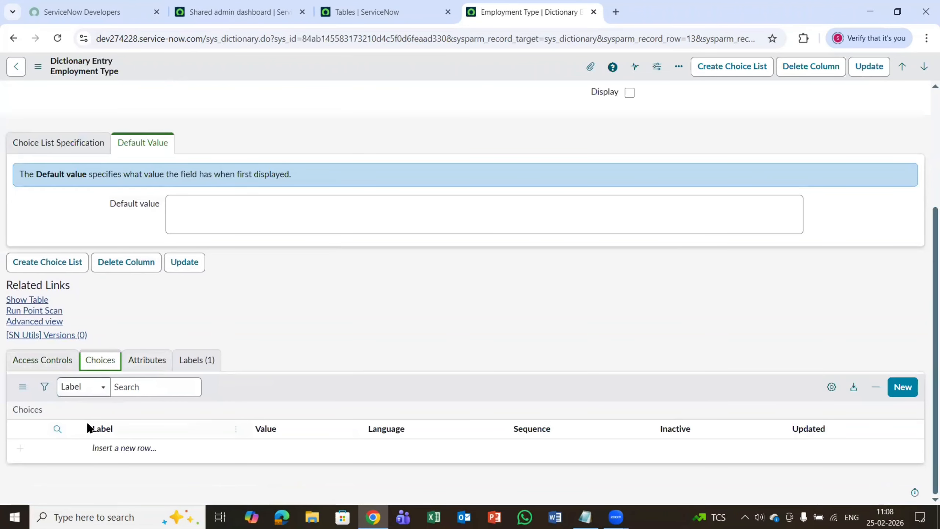
# Step: Look up the Employment Type options in the Notepad description and start a new choice labelled Permanent
pyautogui.hotkey('alt', 'Tab')
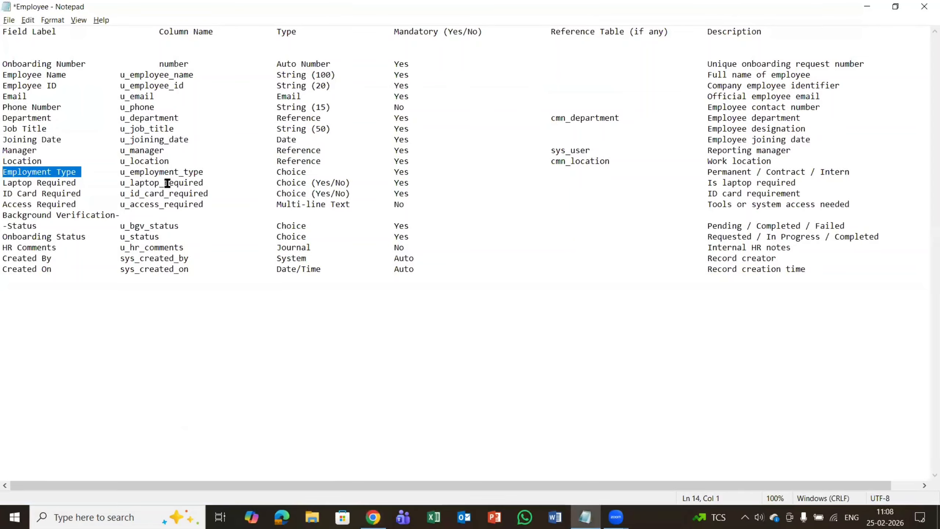
pyautogui.click(307, 171)
pyautogui.doubleClick(309, 172)
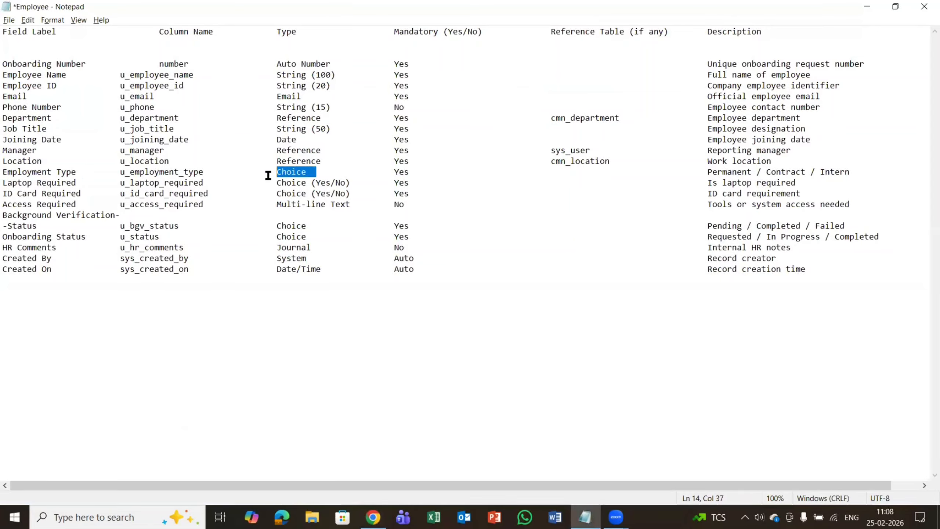
pyautogui.click(327, 171)
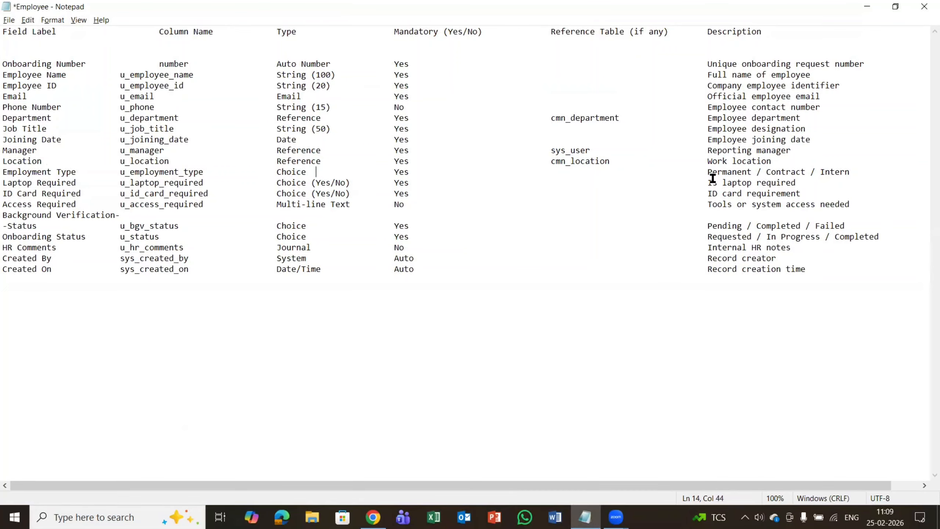
pyautogui.moveTo(706, 172); pyautogui.dragTo(859, 167)
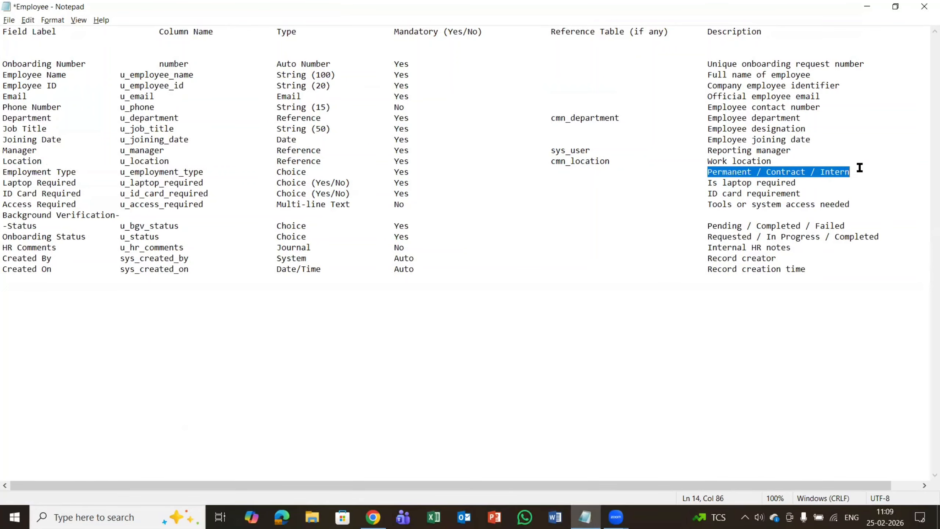
pyautogui.hotkey('alt', 'Tab')
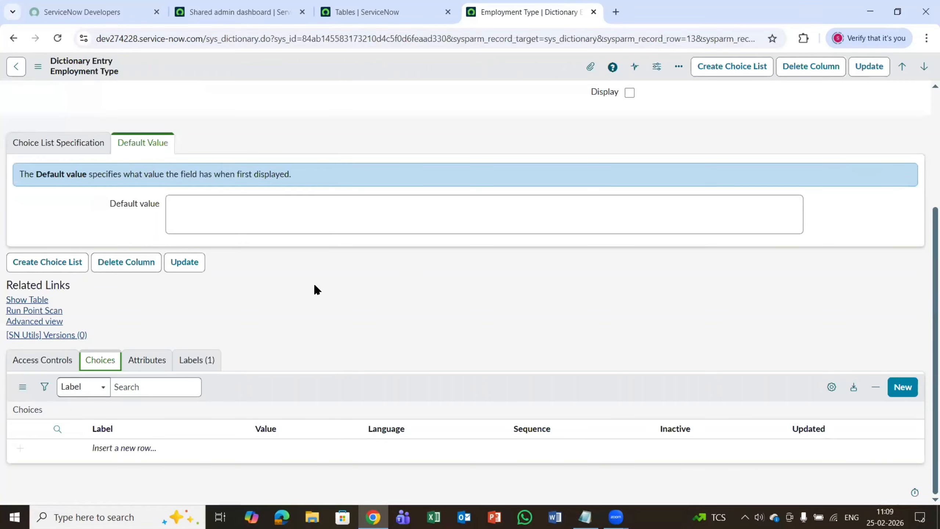
pyautogui.click(902, 392)
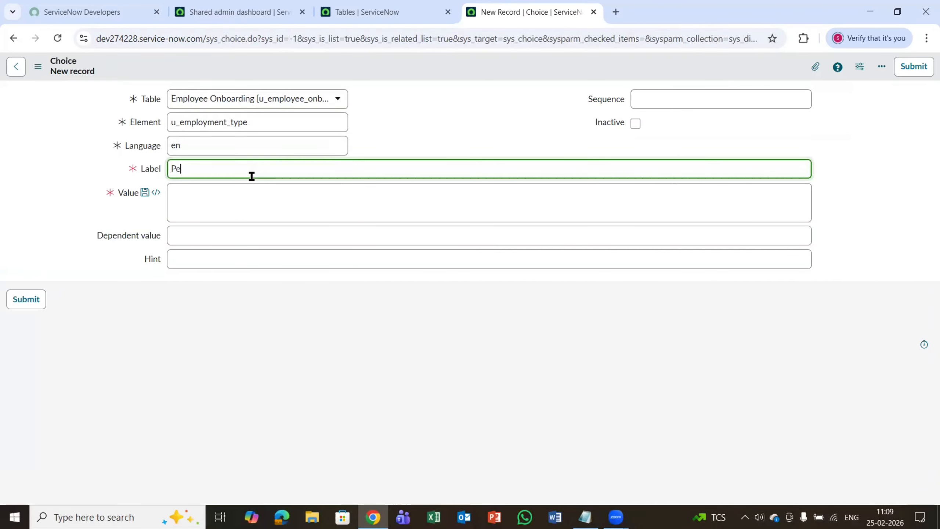
pyautogui.write('rmanent')
# Step: Copy the label Permanent into the choice's value and submit the choice
pyautogui.click(217, 202)
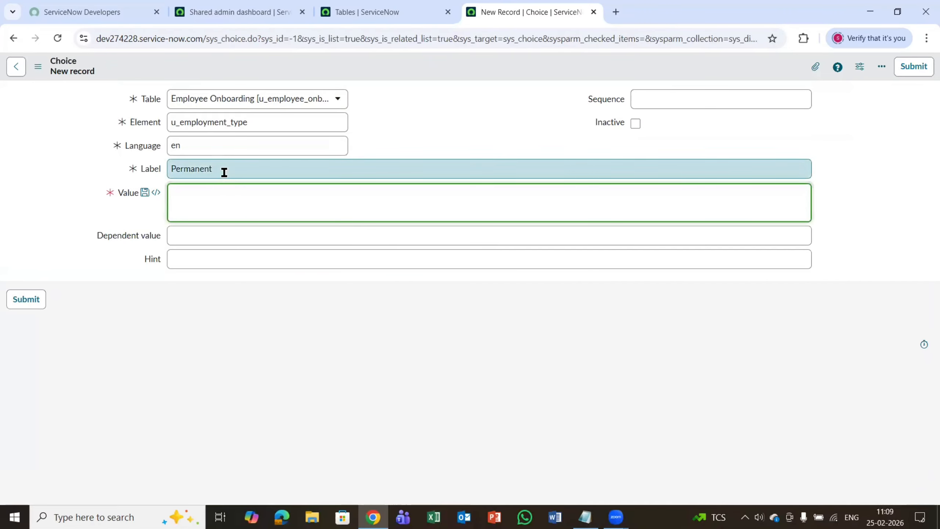
pyautogui.click(224, 172)
pyautogui.hotkey('ctrl', 'a')
pyautogui.hotkey('ctrl', 'c')
pyautogui.click(218, 195)
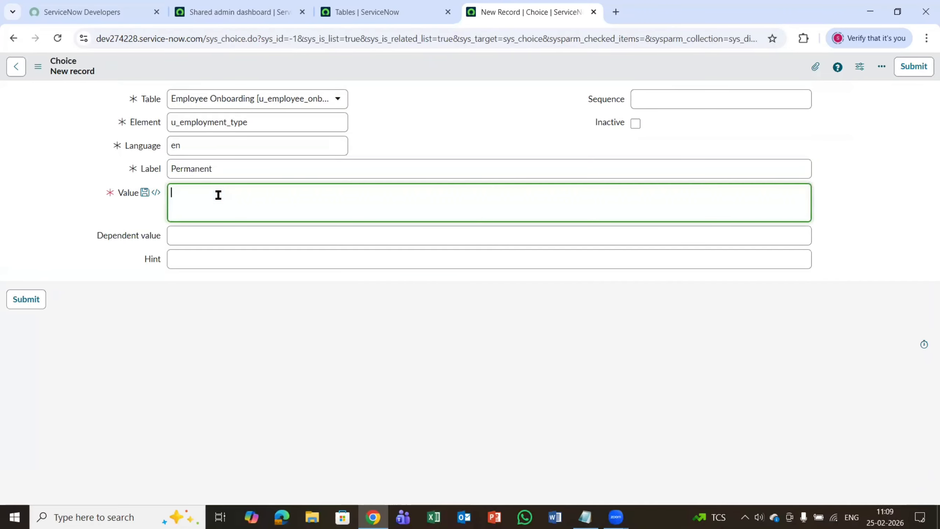
pyautogui.hotkey('ctrl', 'v')
pyautogui.click(921, 70)
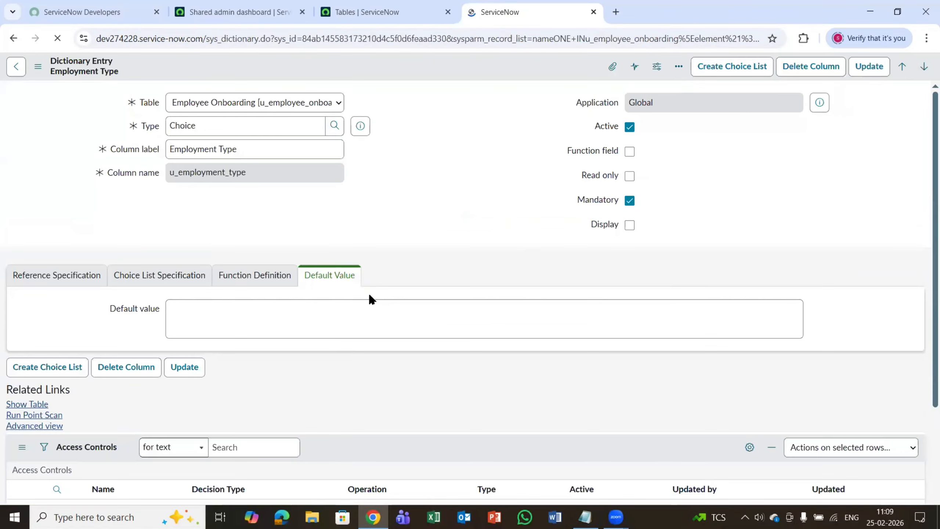
# Step: Set the sequence of the Permanent choice to 100 in the Employment Type choices list
pyautogui.scroll(-2, 368, 295)
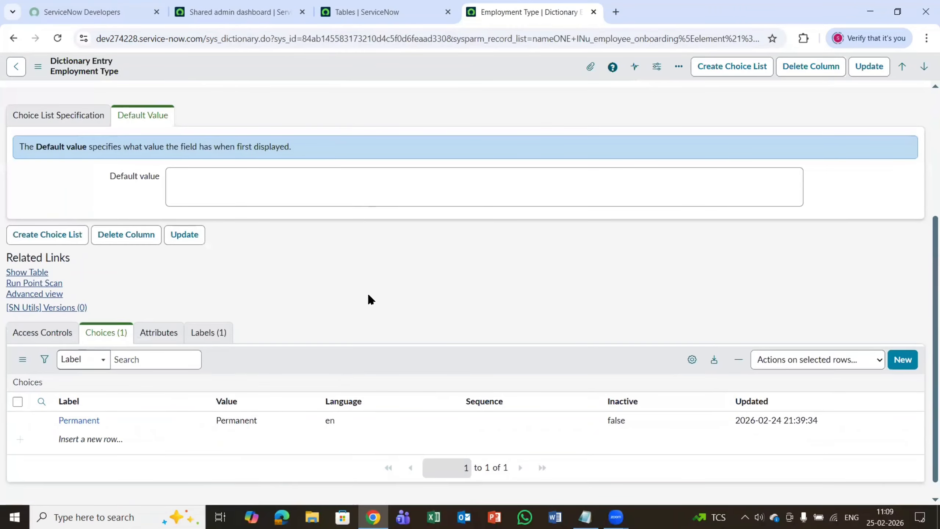
pyautogui.scroll(-1, 375, 327)
pyautogui.click(488, 404)
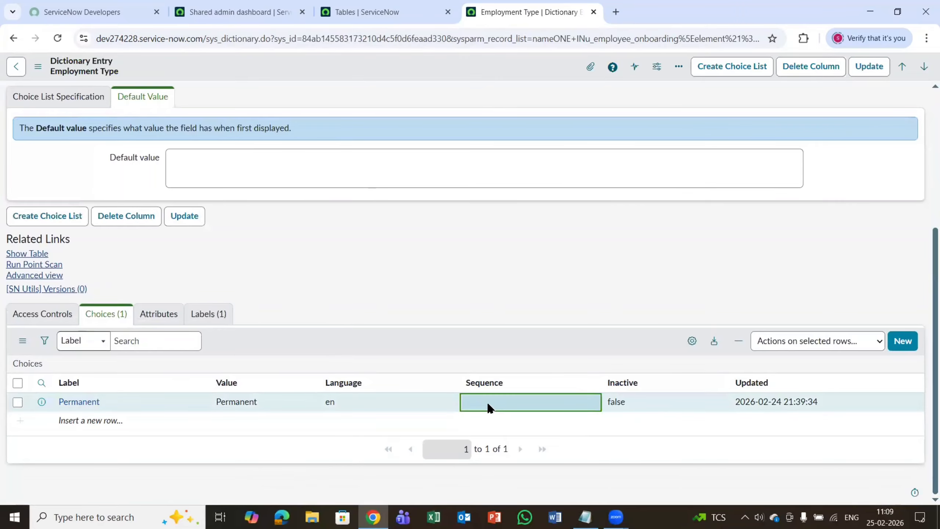
pyautogui.doubleClick(487, 406)
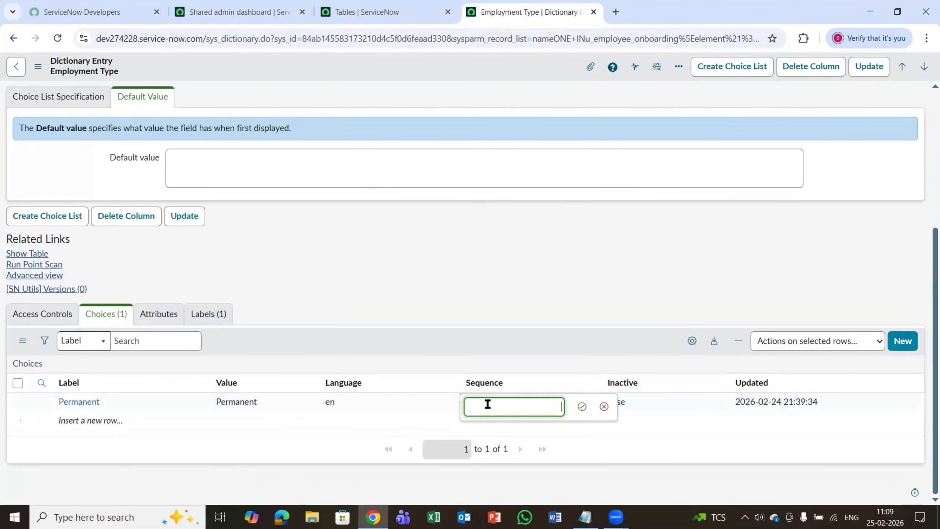
pyautogui.write('100')
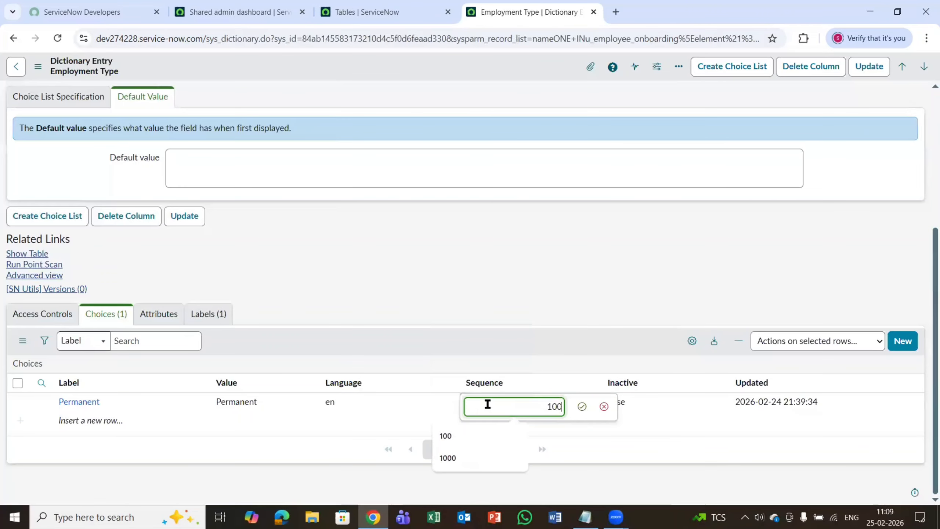
pyautogui.press('Return')
pyautogui.click(539, 291)
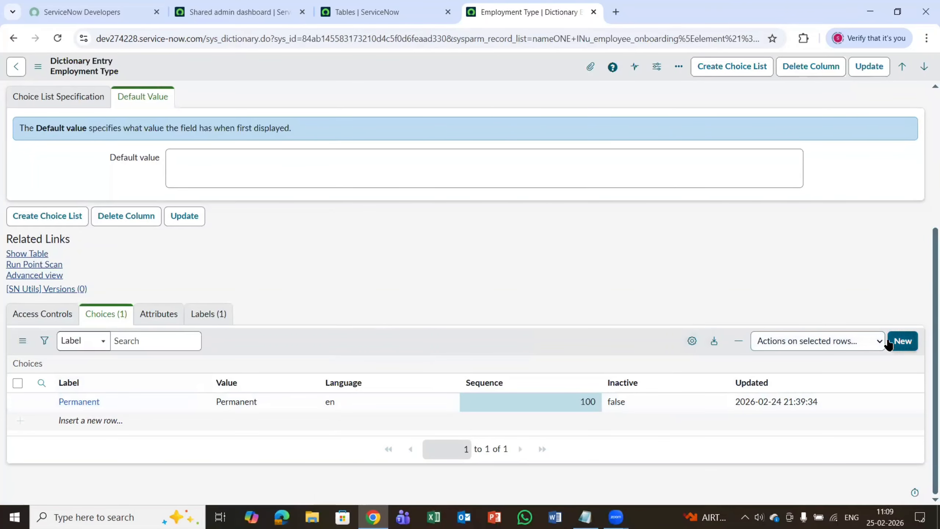
# Step: Add a choice labelled Contract in a new row of the Employment Type choices list, following the Notepad specification
pyautogui.doubleClick(91, 419)
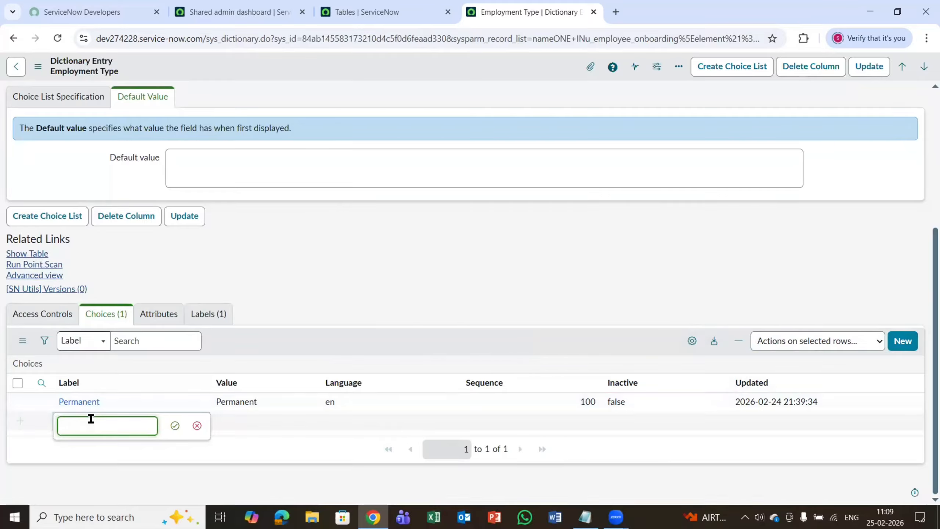
pyautogui.hotkey('alt', 'Tab')
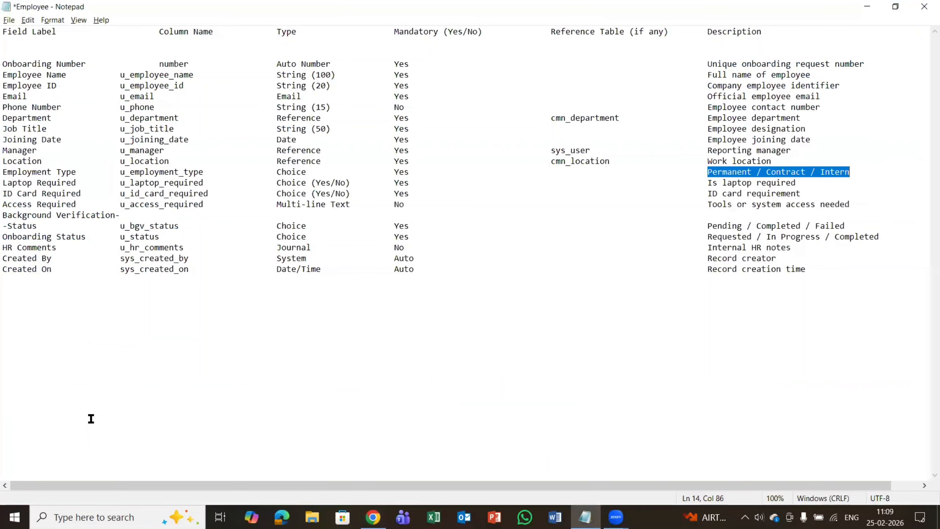
pyautogui.hotkey('alt', 'Tab')
pyautogui.write('C')
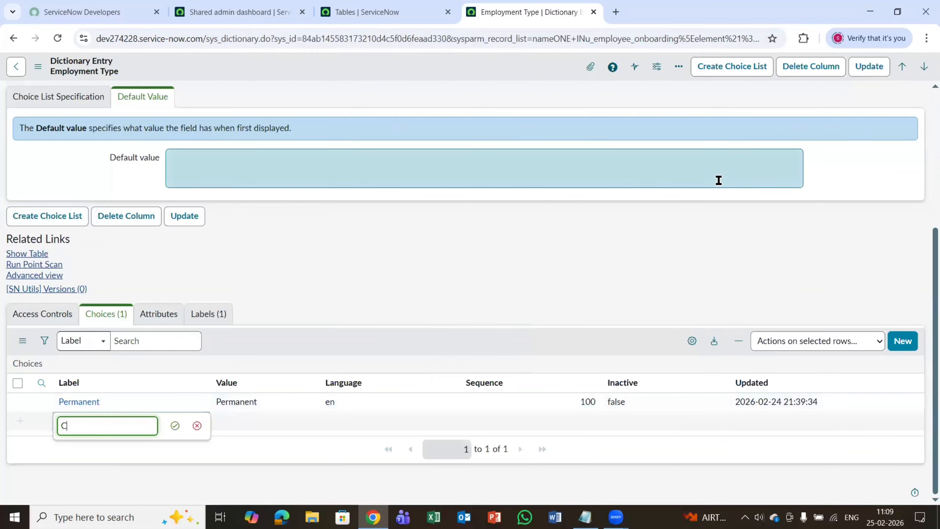
pyautogui.write('ontract')
pyautogui.press('Return')
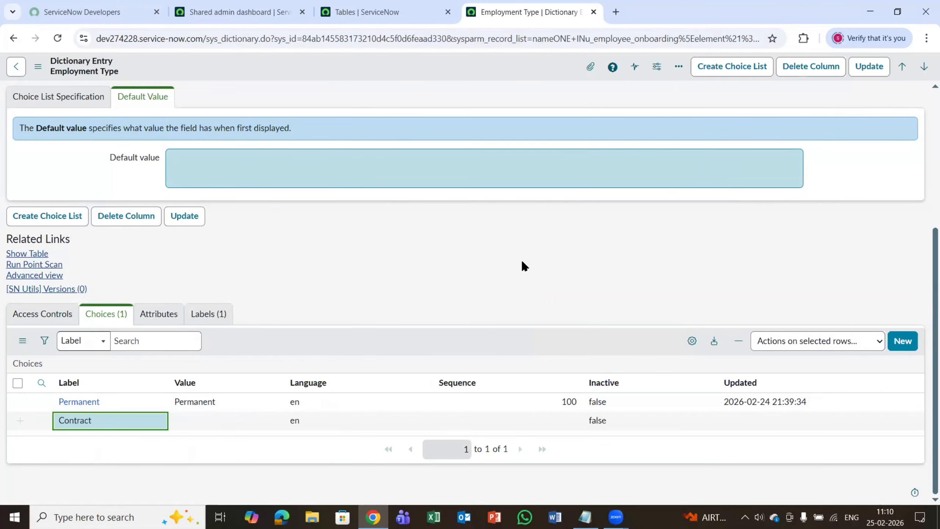
# Step: Copy the label Contract into that choice's value and set its sequence to 200
pyautogui.doubleClick(122, 413)
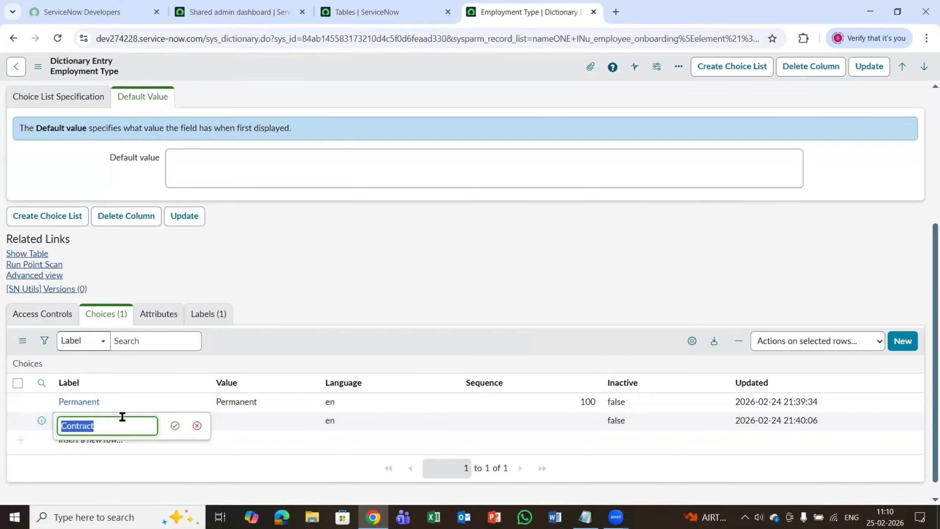
pyautogui.press('Tab')
pyautogui.press('Return')
pyautogui.hotkey('ctrl', 'v')
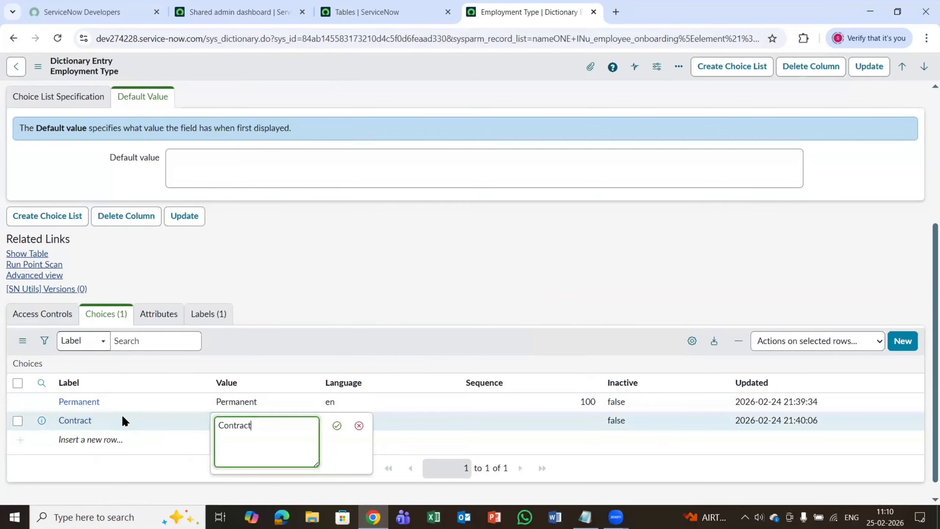
pyautogui.press('Tab')
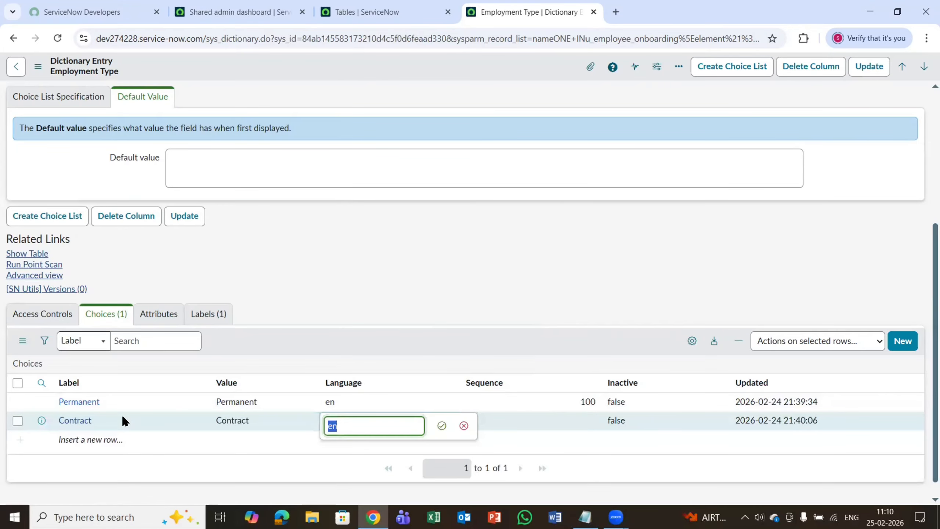
pyautogui.press('Tab')
pyautogui.press('Return')
pyautogui.write('200')
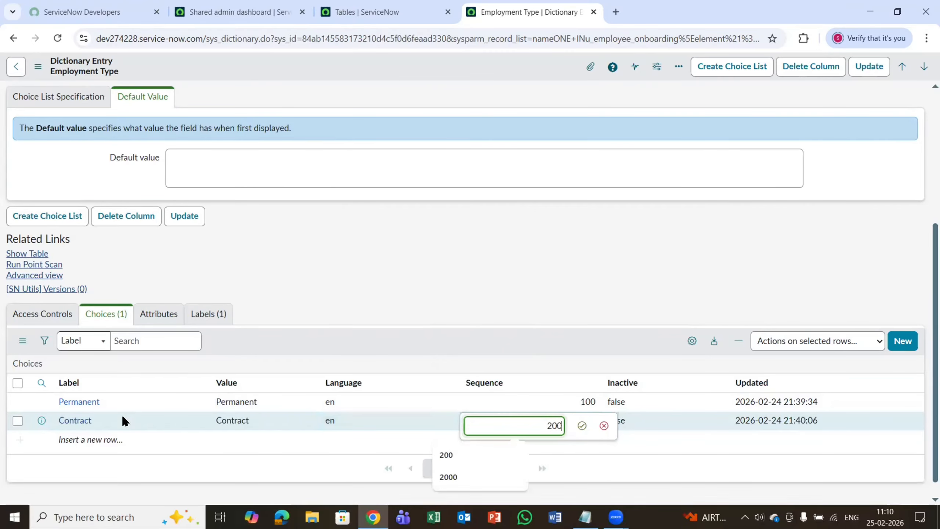
pyautogui.press('Return')
# Step: Add a third Employment Type choice labelled Intern and copy the label into its value
pyautogui.scroll(-1, 122, 415)
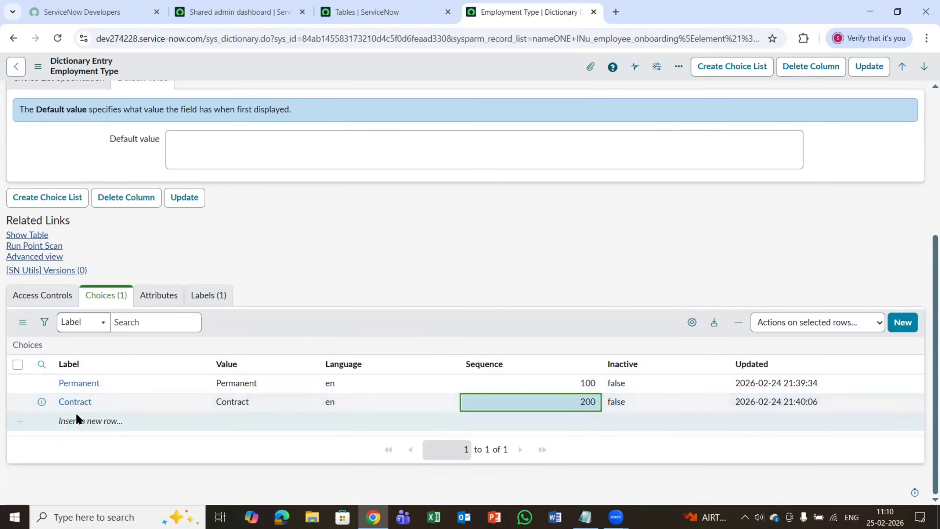
pyautogui.click(83, 416)
pyautogui.click(83, 417)
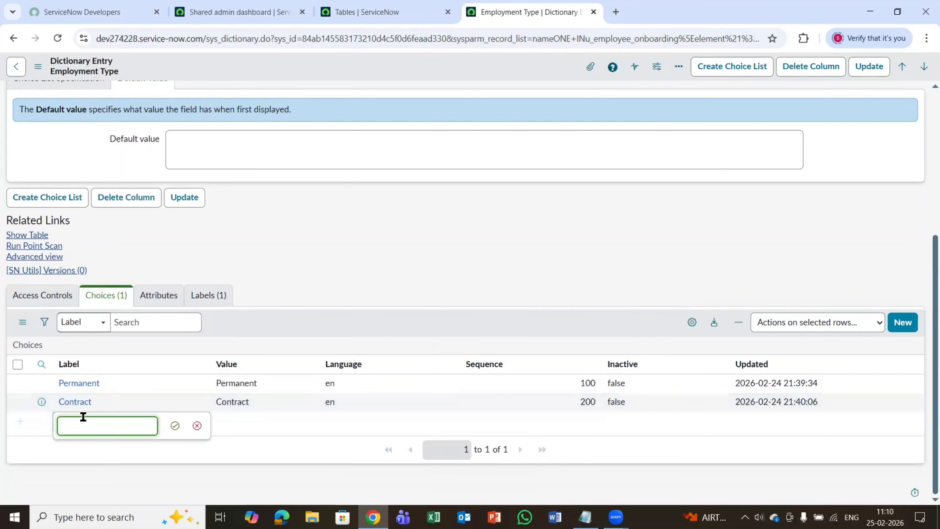
pyautogui.hotkey('alt', 'Tab')
pyautogui.hotkey('alt', 'Tab')
pyautogui.write('Inte')
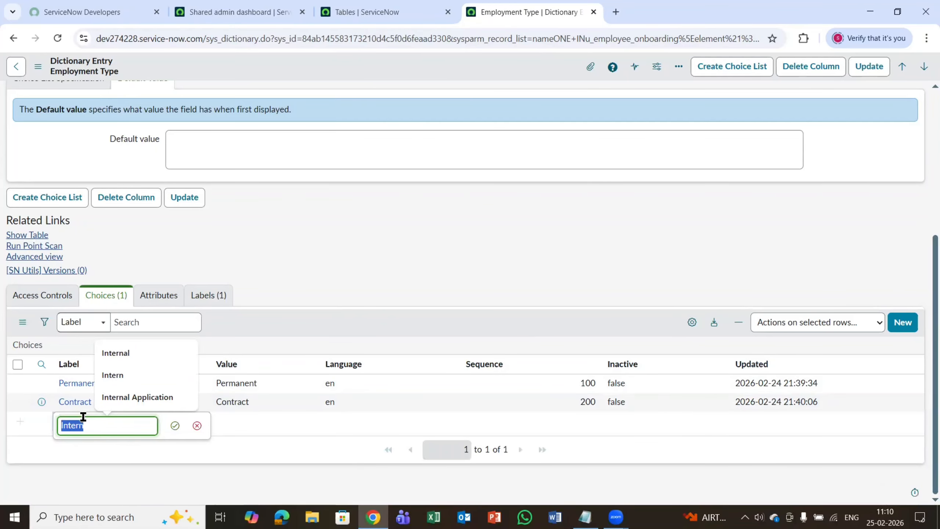
pyautogui.press('Tab')
pyautogui.hotkey('ctrl', 'v')
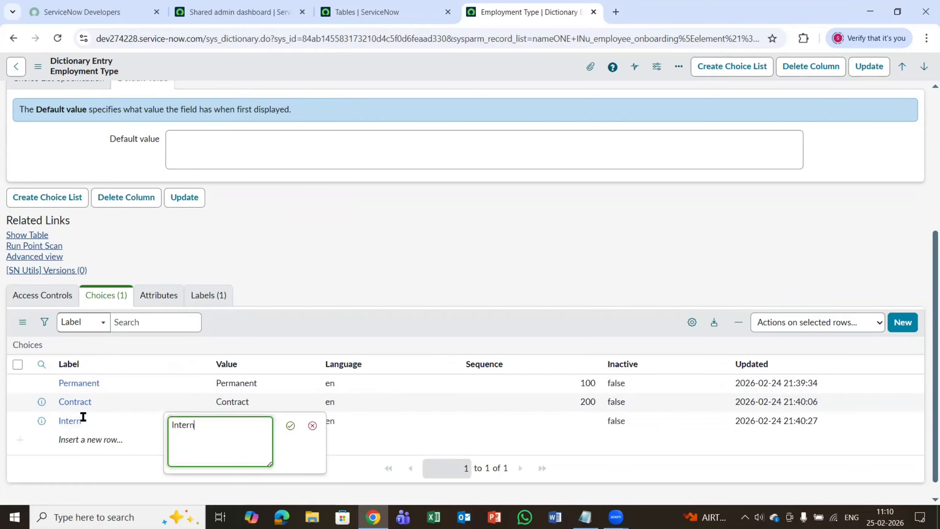
# Step: Set the sequence of the Intern choice to 300 in the Employment Type choices list
pyautogui.press('Tab')
pyautogui.press('Tab')
pyautogui.write('30')
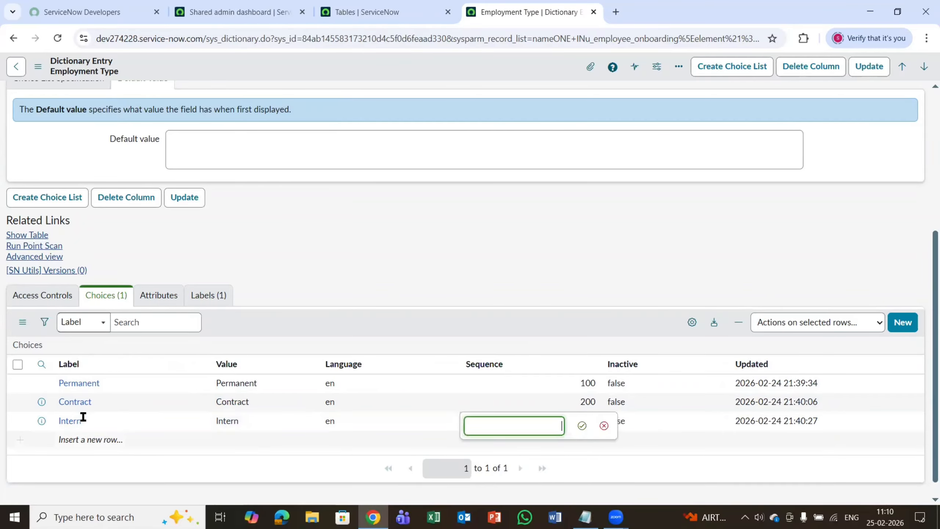
pyautogui.write('0')
pyautogui.press('Return')
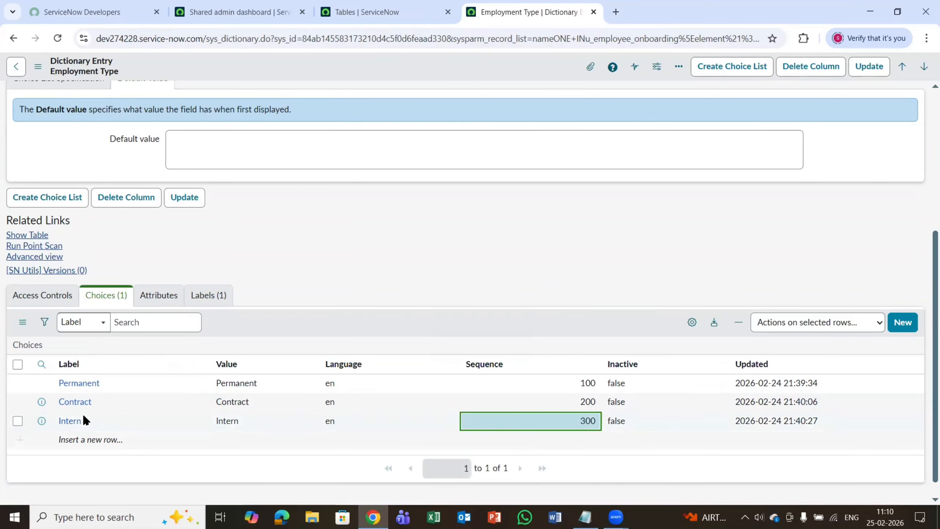
pyautogui.scroll(-1, 88, 425)
pyautogui.click(85, 420)
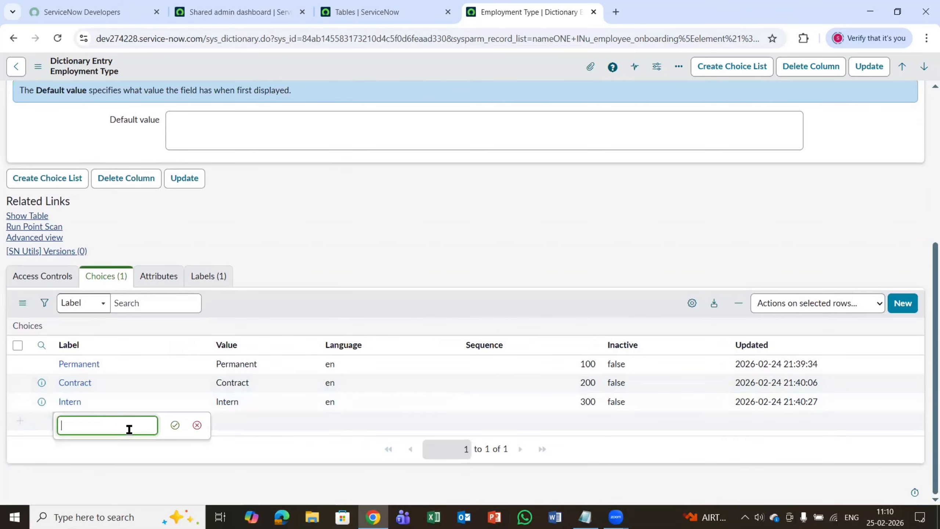
pyautogui.click(196, 425)
# Step: Compare the choices with the Notepad specification and update the Employment Type dictionary entry, returning to the table's column list
pyautogui.hotkey('alt', 'Tab')
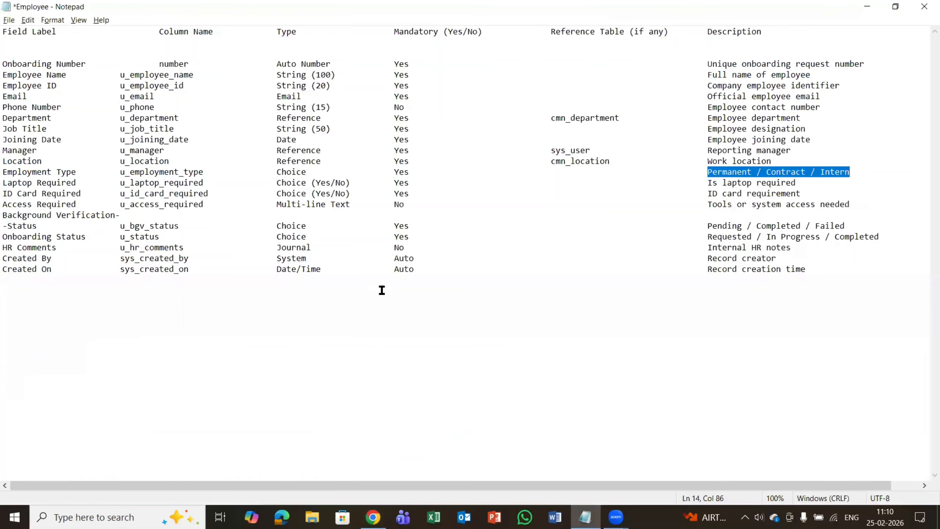
pyautogui.hotkey('alt', 'Tab')
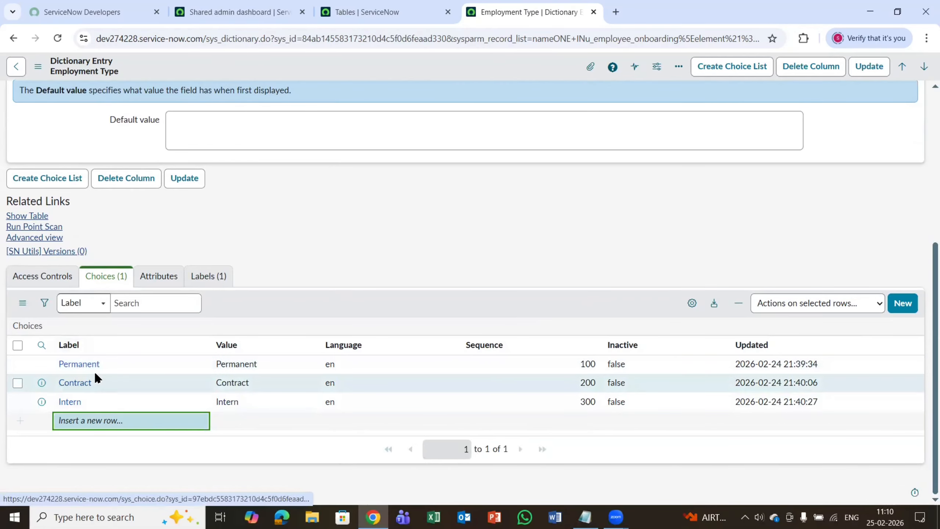
pyautogui.click(854, 70)
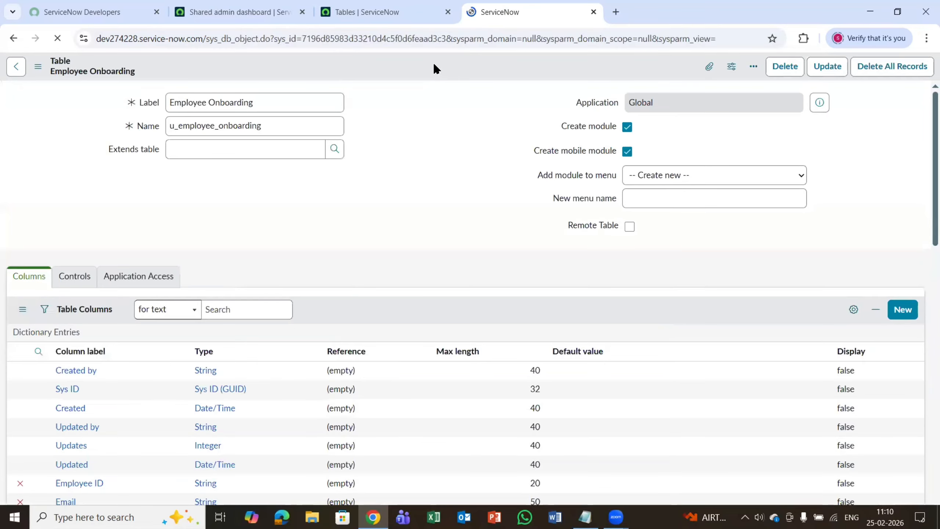
pyautogui.scroll(-15, 97, 259)
pyautogui.scroll(5, 97, 260)
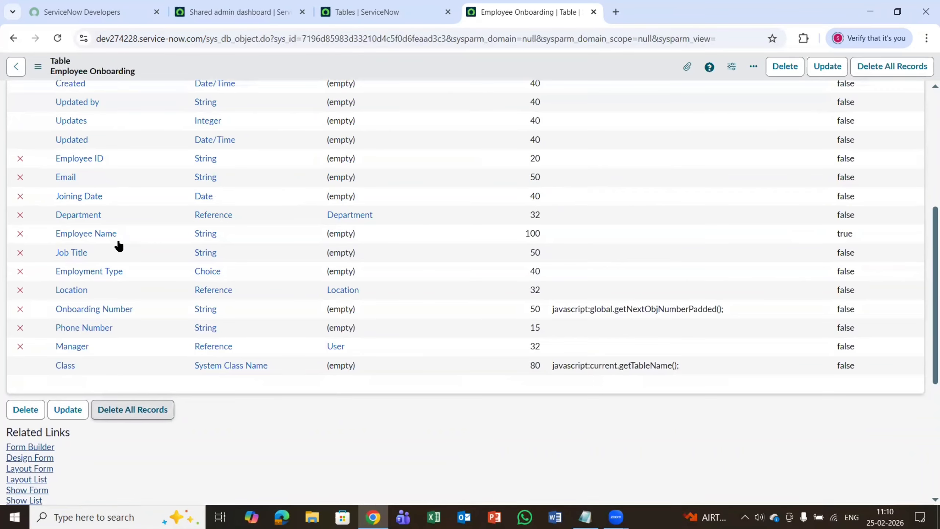
# Step: Open the Employee Onboardings module in a separate browser tab and start a new record
pyautogui.click(252, 4)
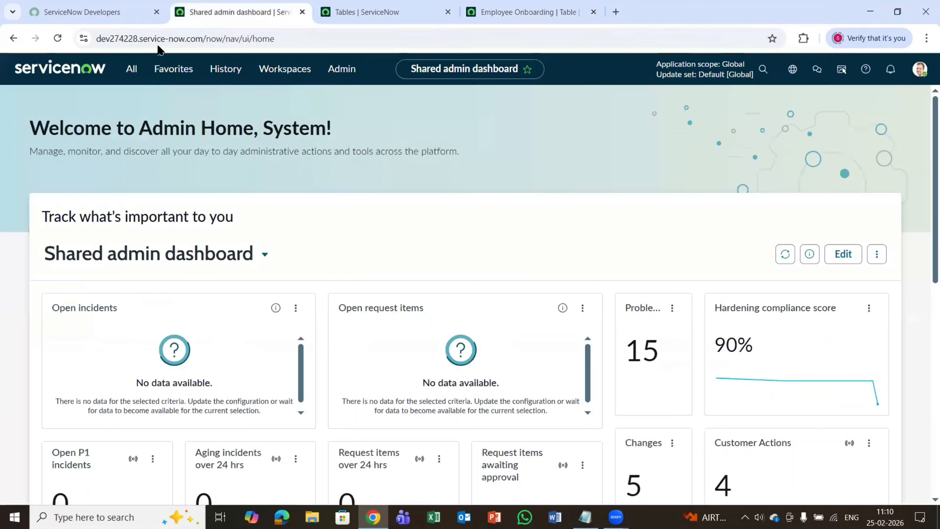
pyautogui.click(133, 69)
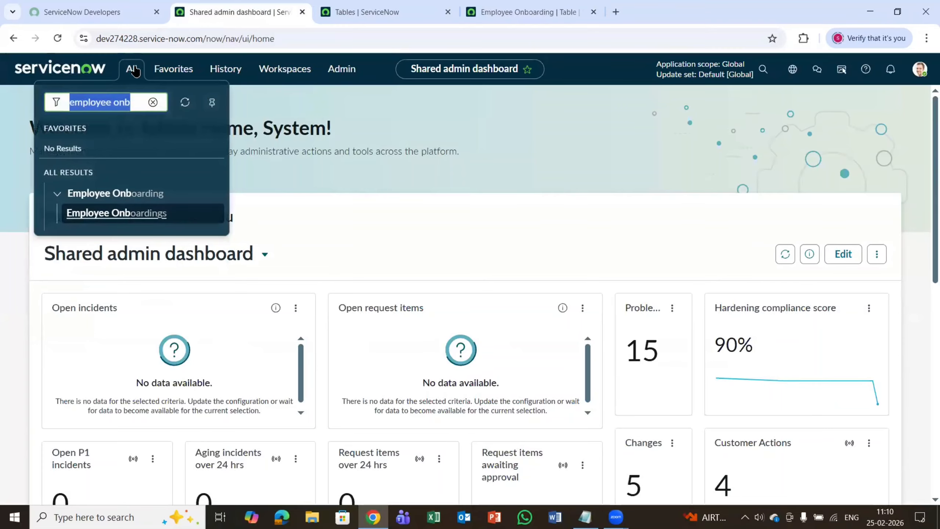
pyautogui.rightClick(124, 218)
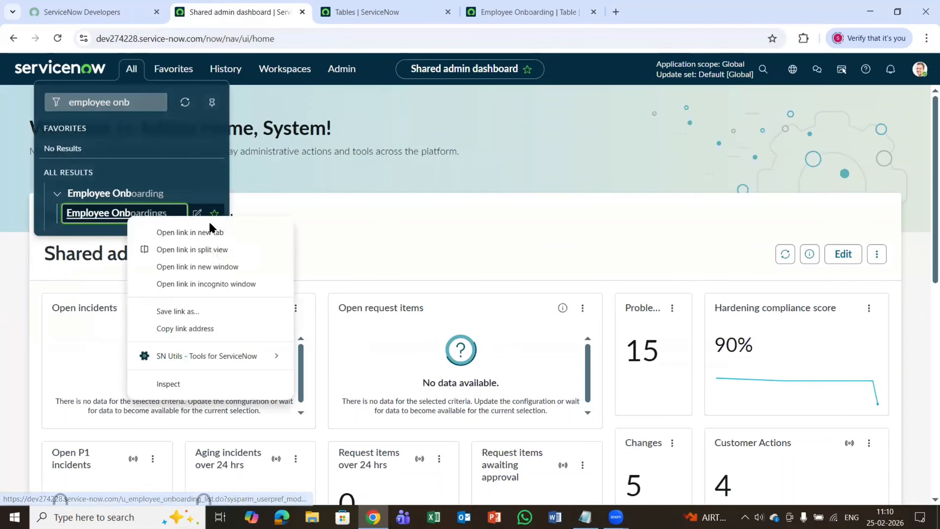
pyautogui.click(212, 233)
pyautogui.click(356, 11)
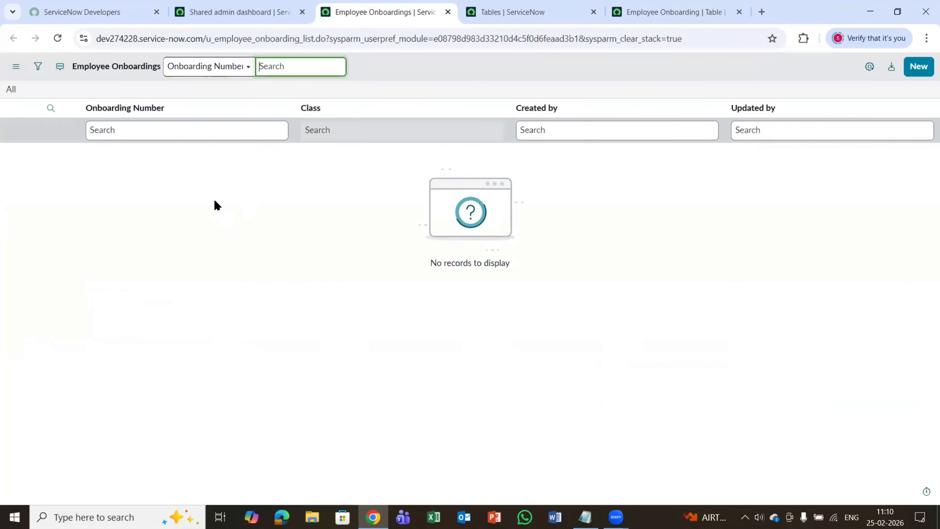
pyautogui.click(916, 68)
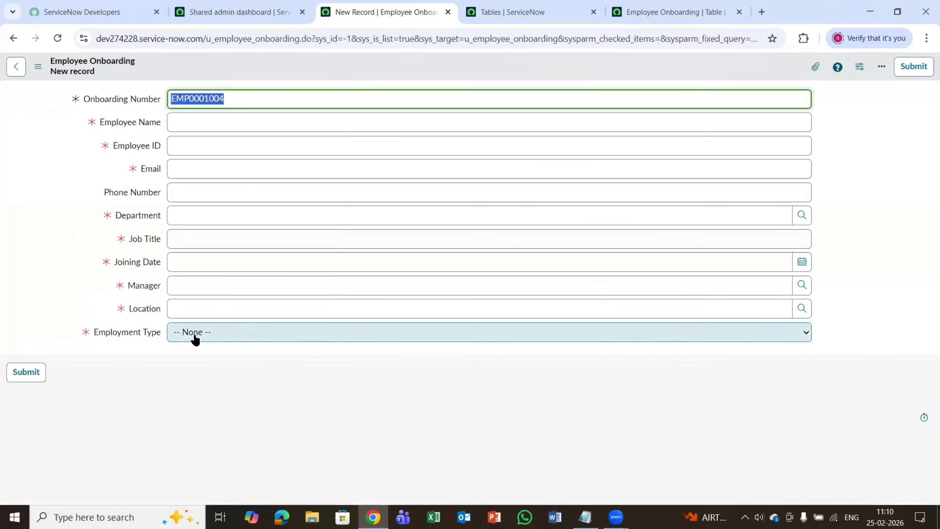
# Step: Examine the Employment Type options on the new onboarding record, leaving the field at None
pyautogui.click(220, 332)
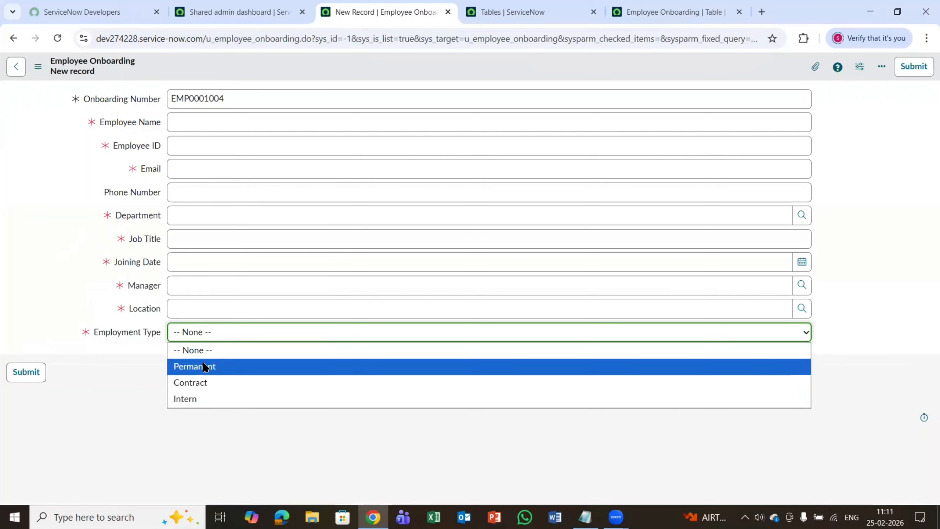
pyautogui.click(204, 350)
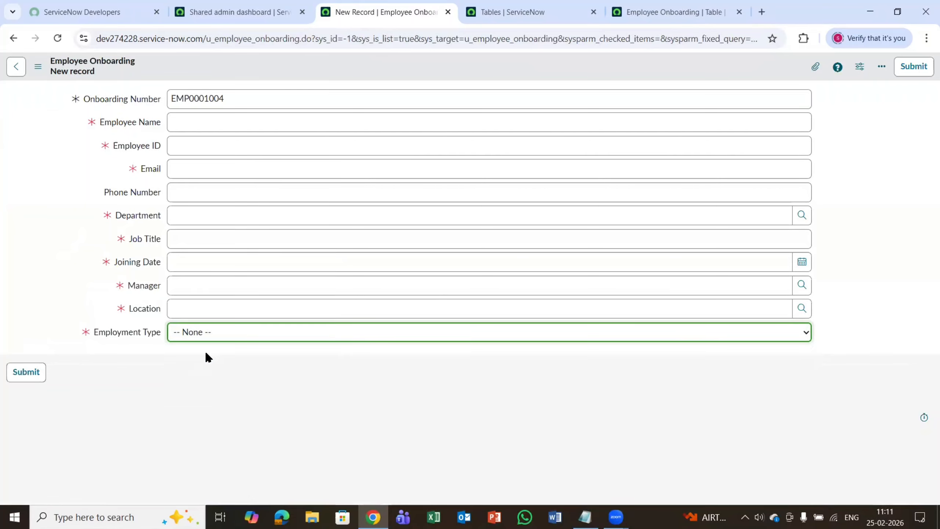
pyautogui.click(209, 334)
pyautogui.click(204, 350)
pyautogui.click(130, 394)
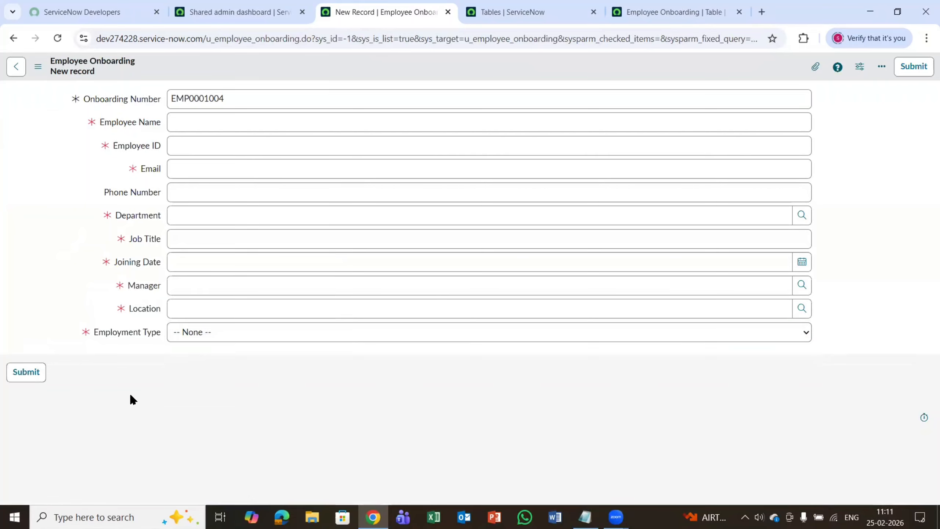
pyautogui.click(677, 4)
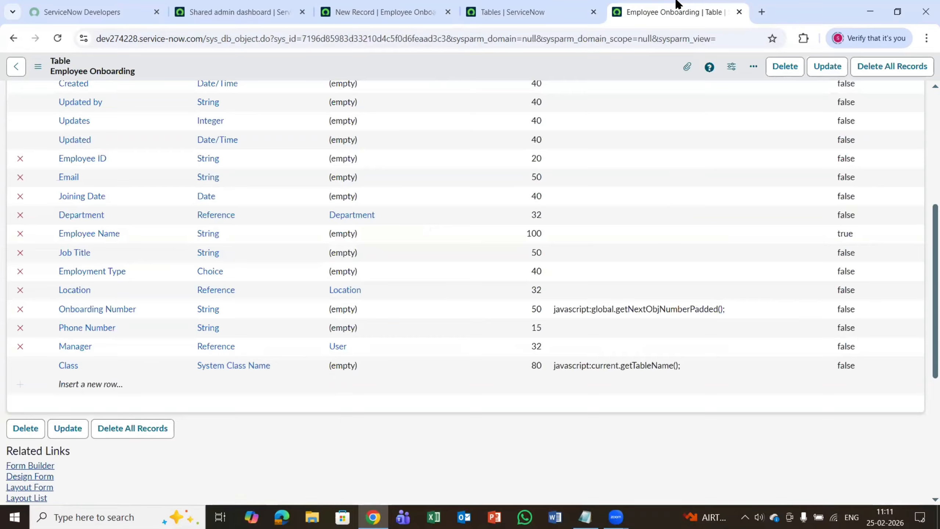
pyautogui.click(399, 11)
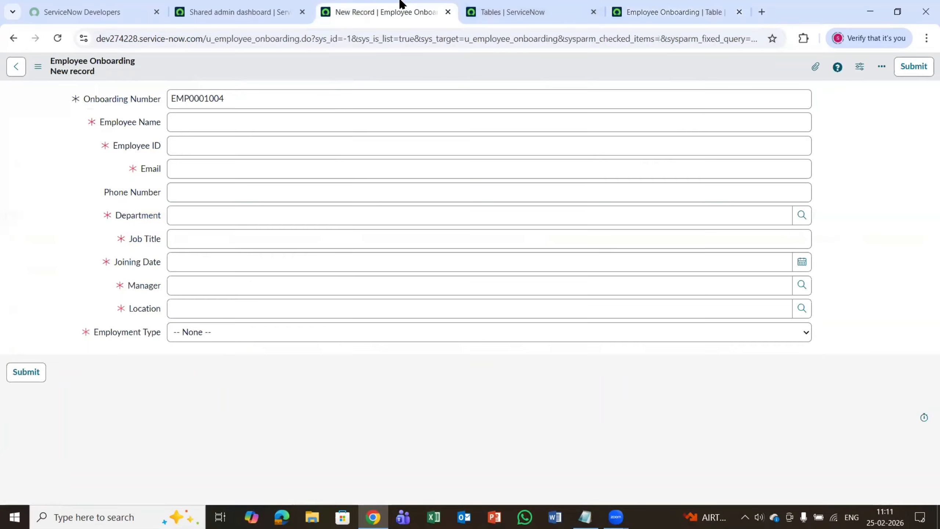
pyautogui.click(197, 333)
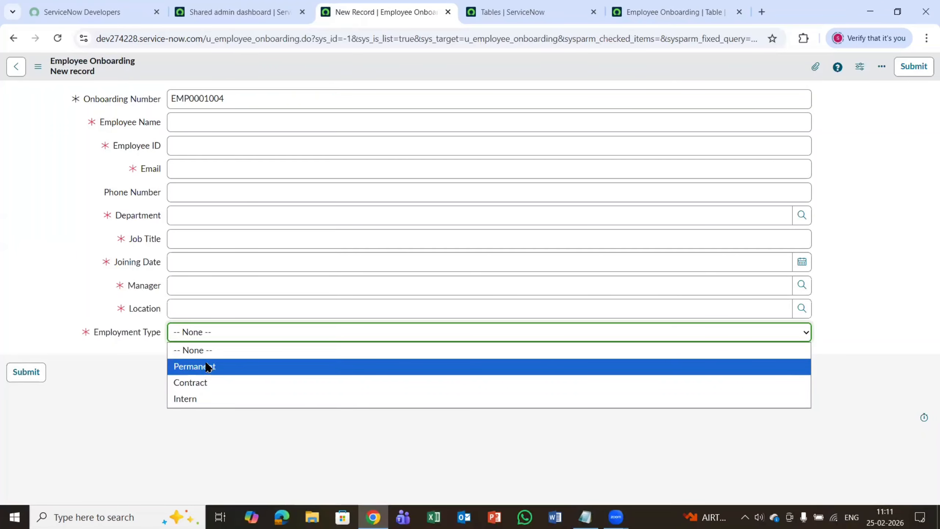
pyautogui.click(276, 456)
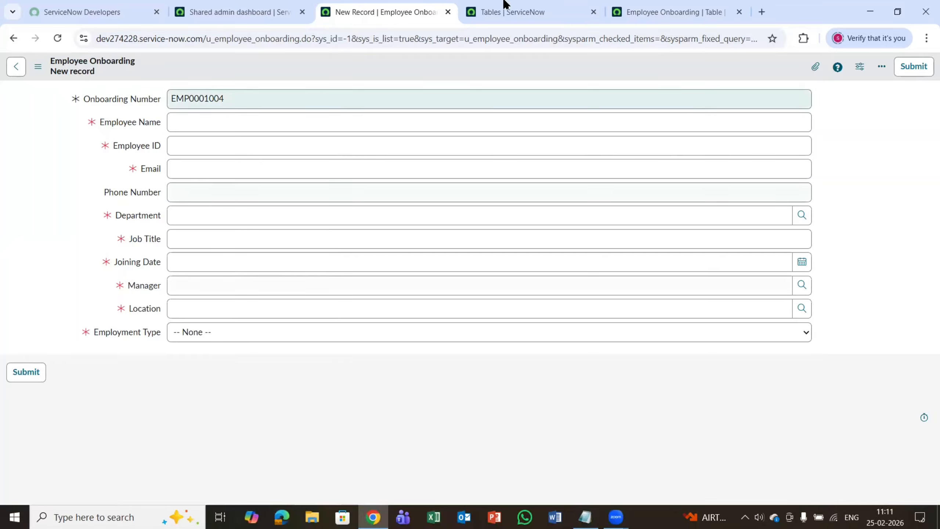
# Step: Return to the Employee Onboarding table and review the remaining fields in the Notepad specification, from Laptop Required to HR Comments
pyautogui.click(667, 11)
pyautogui.hotkey('alt', 'Tab')
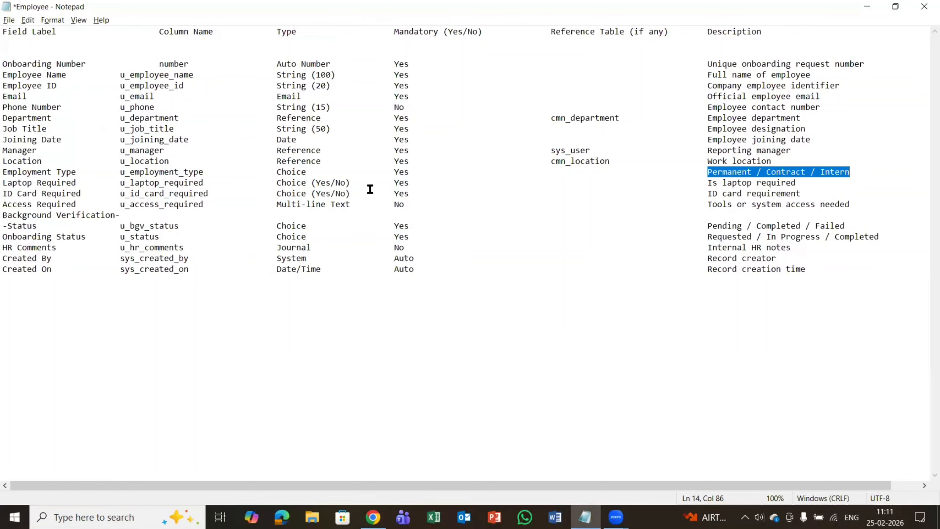
pyautogui.moveTo(83, 183); pyautogui.dragTo(8, 181)
pyautogui.moveTo(100, 186); pyautogui.dragTo(7, 195)
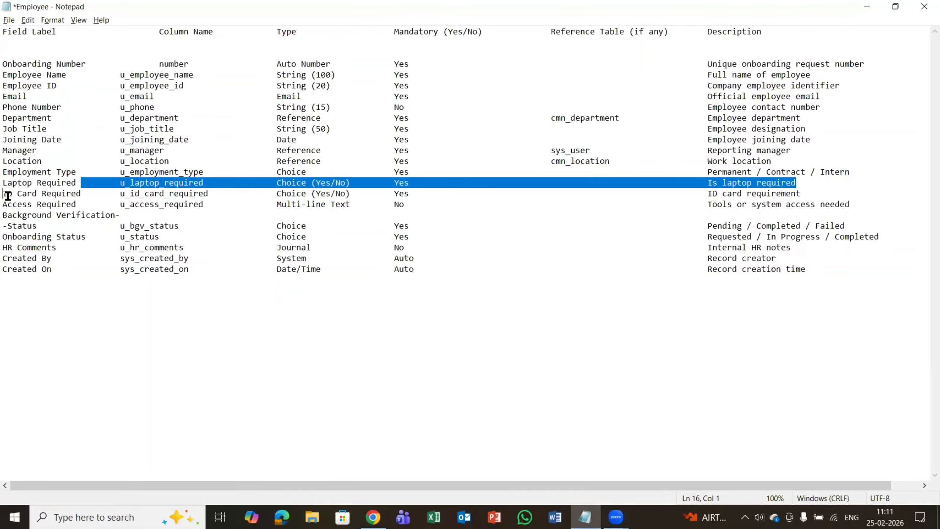
pyautogui.moveTo(81, 204); pyautogui.dragTo(7, 205)
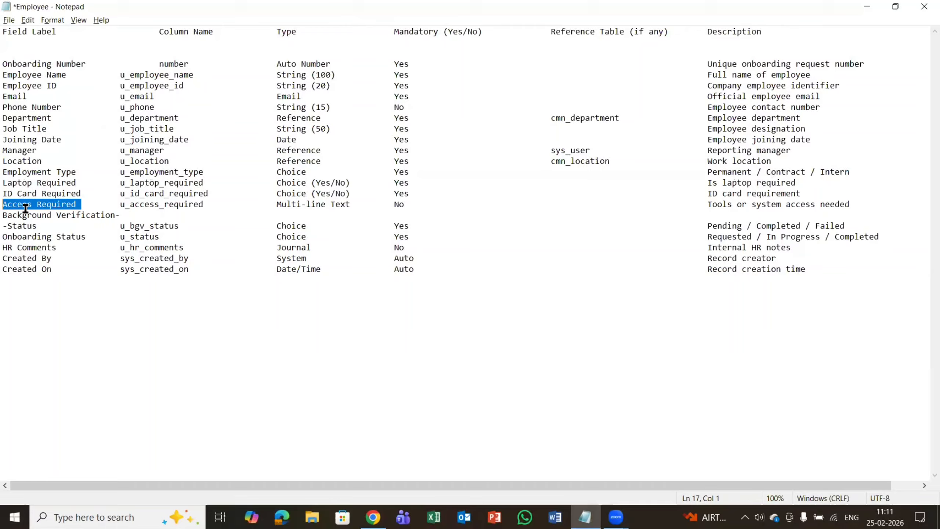
pyautogui.click(117, 217)
pyautogui.moveTo(94, 245); pyautogui.dragTo(17, 241)
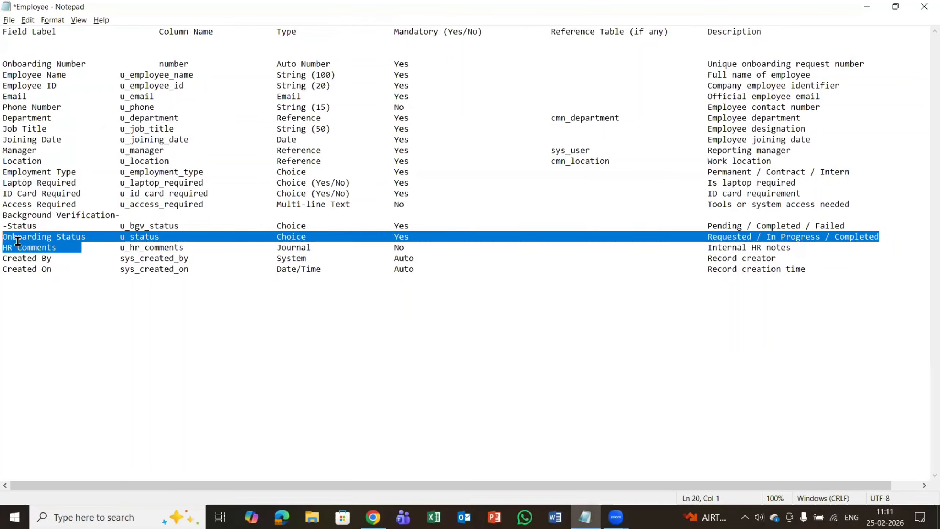
# Step: Review the Choice and Multi-line Text types of the remaining fields in the Notepad specification
pyautogui.click(317, 295)
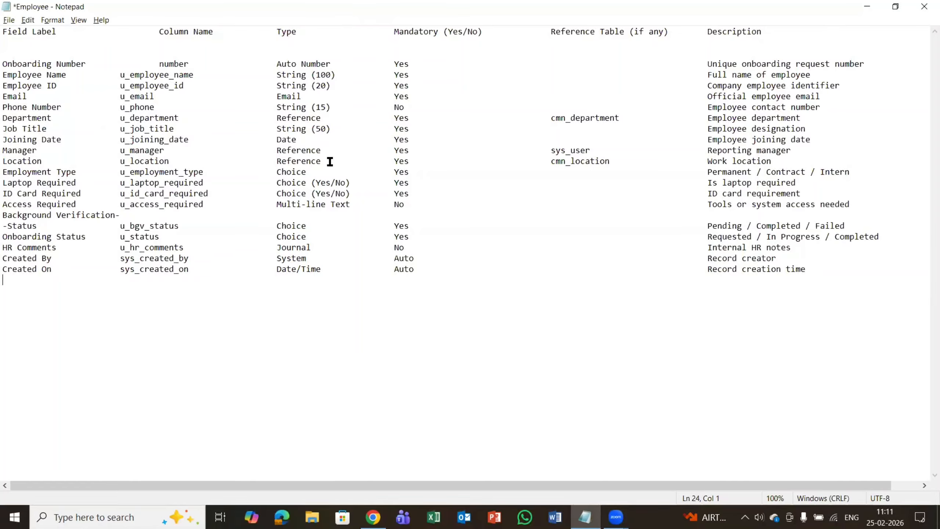
pyautogui.keyDown('shift'); pyautogui.click(277, 170); pyautogui.keyUp('shift')
pyautogui.moveTo(306, 182); pyautogui.dragTo(255, 192)
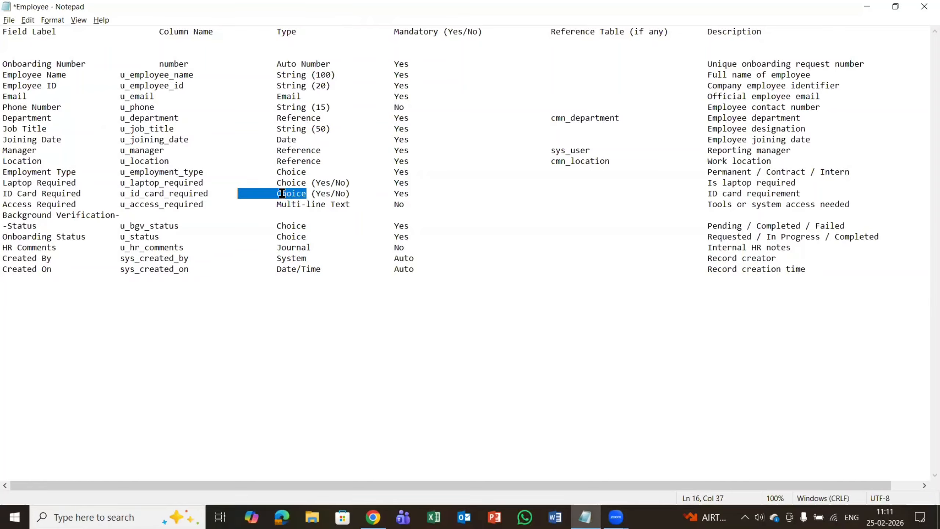
pyautogui.click(320, 189)
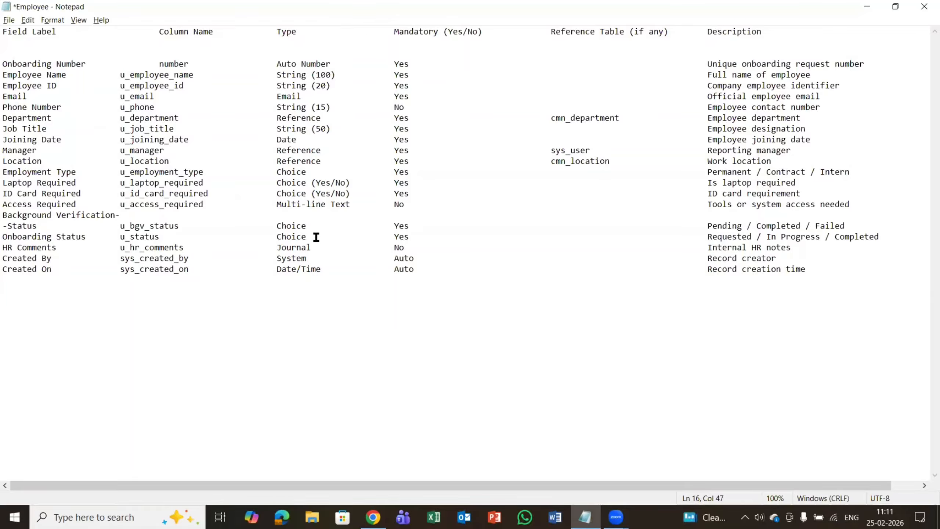
pyautogui.moveTo(316, 236); pyautogui.dragTo(255, 227)
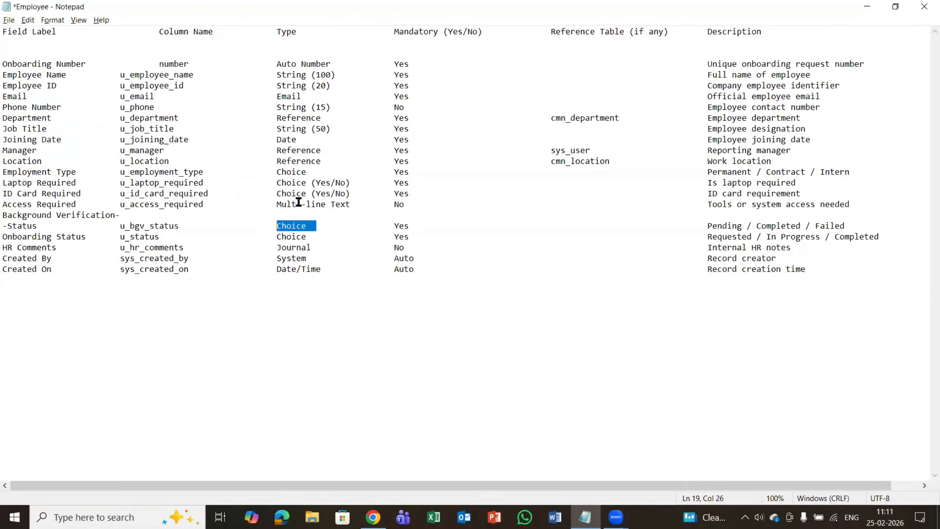
pyautogui.moveTo(352, 201); pyautogui.dragTo(283, 204)
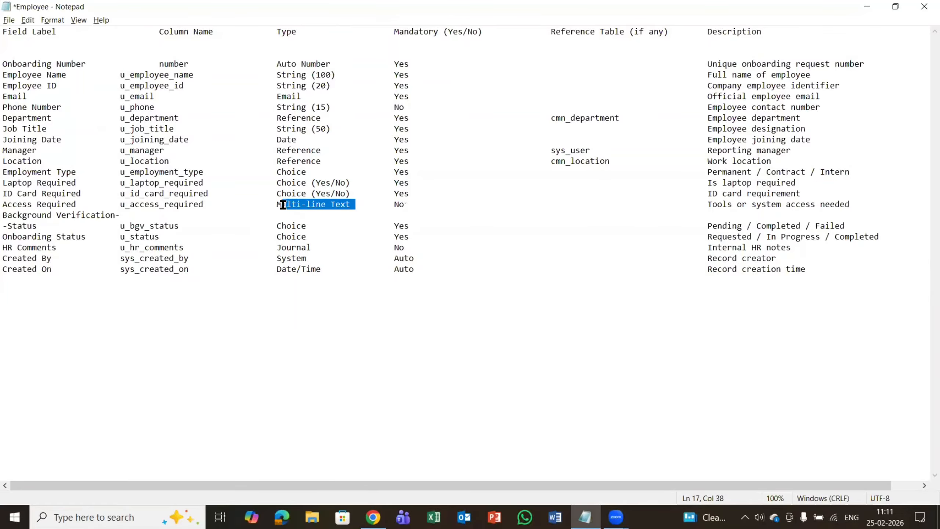
# Step: Switch back to the Employee Onboarding table in the browser and start a new dictionary entry
pyautogui.hotkey('alt', 'Tab')
pyautogui.scroll(-3, 154, 285)
pyautogui.scroll(5, 154, 285)
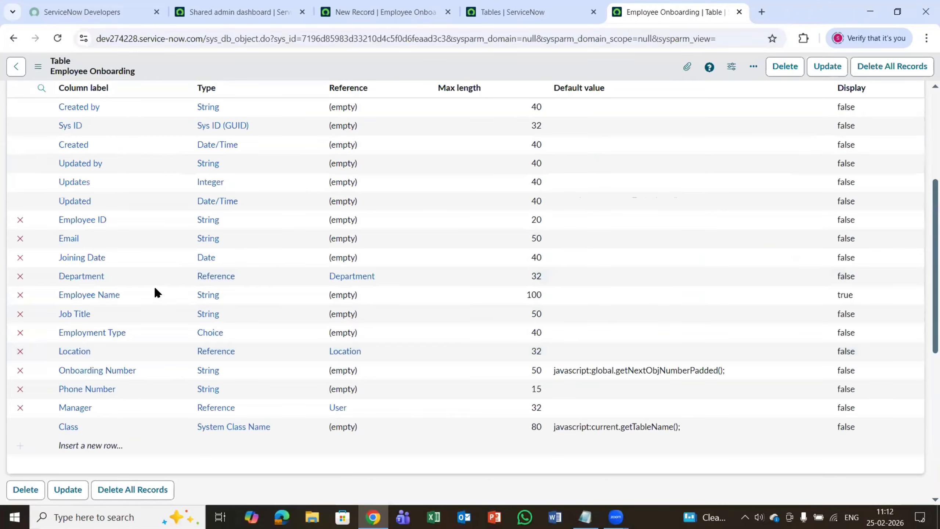
pyautogui.scroll(-3, 144, 322)
pyautogui.scroll(8, 283, 244)
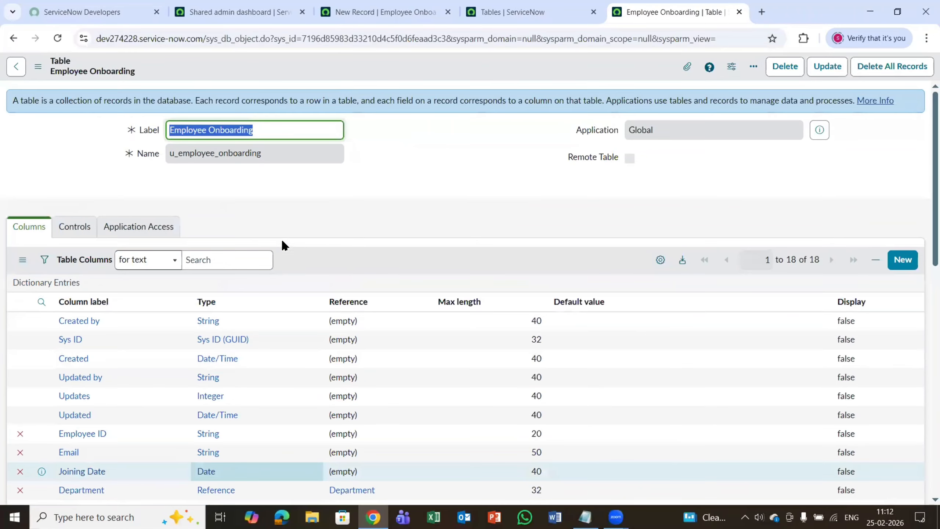
pyautogui.scroll(-1, 870, 185)
pyautogui.click(902, 198)
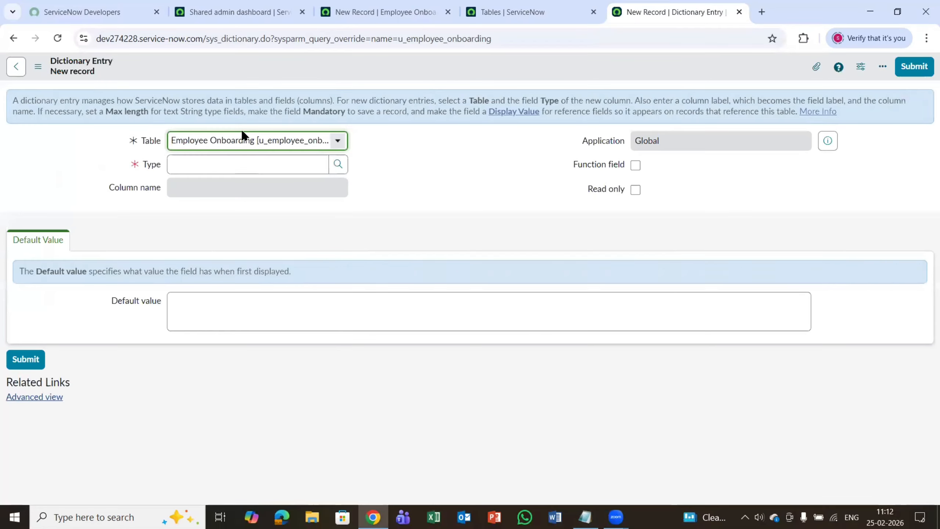
# Step: Try a multi-line type for the new dictionary entry, then set its type to String (Full UTF-8)
pyautogui.click(219, 164)
pyautogui.write('multi')
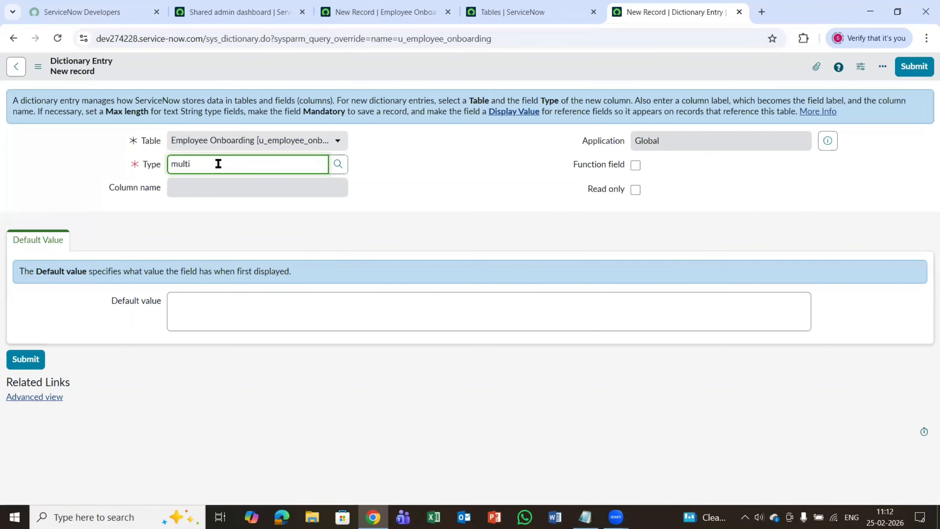
pyautogui.press('BackSpace')
pyautogui.press('BackSpace')
pyautogui.press('BackSpace')
pyautogui.press('BackSpace')
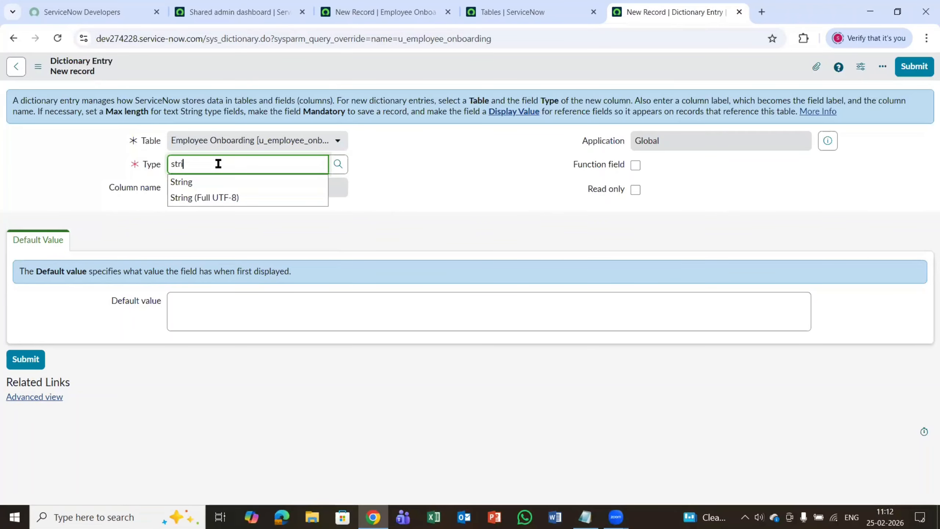
pyautogui.click(225, 197)
pyautogui.click(225, 194)
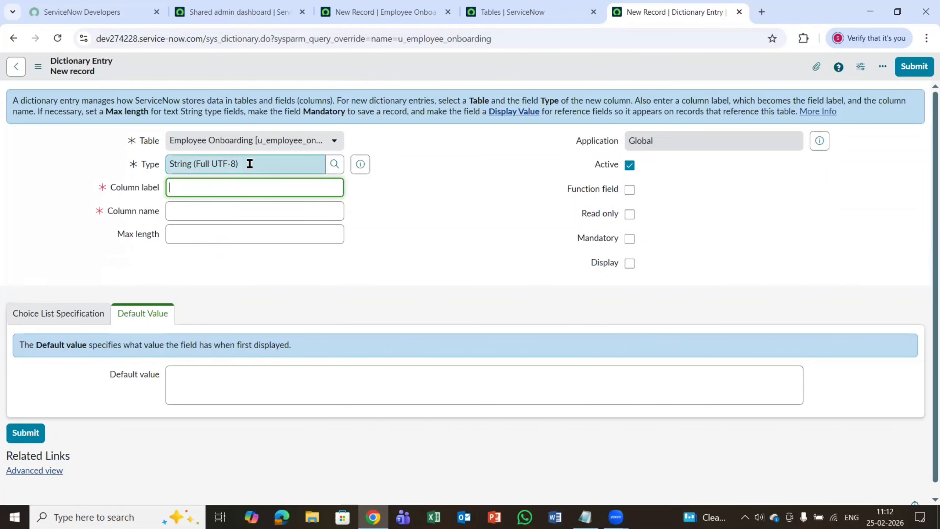
# Step: Check the HR Comments type in the Notepad specification and change the new dictionary entry's type to Journal
pyautogui.hotkey('alt', 'Tab')
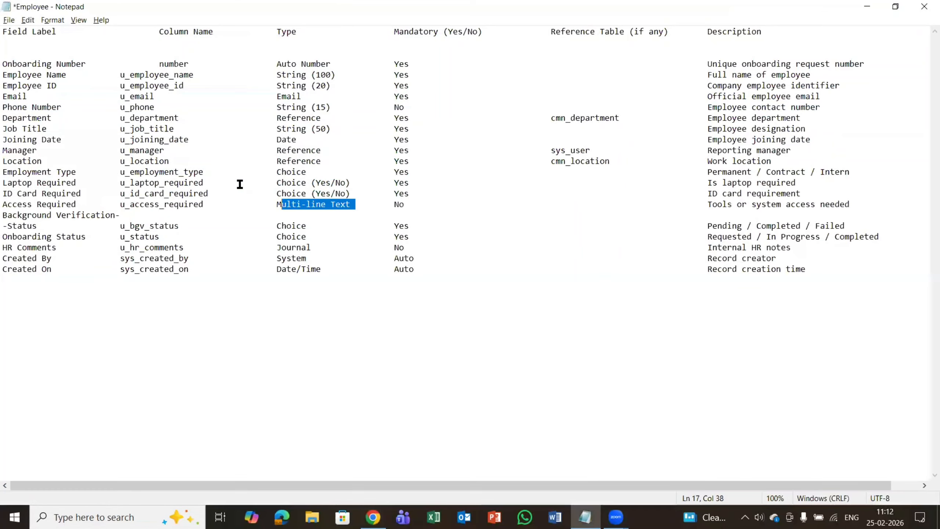
pyautogui.click(352, 204)
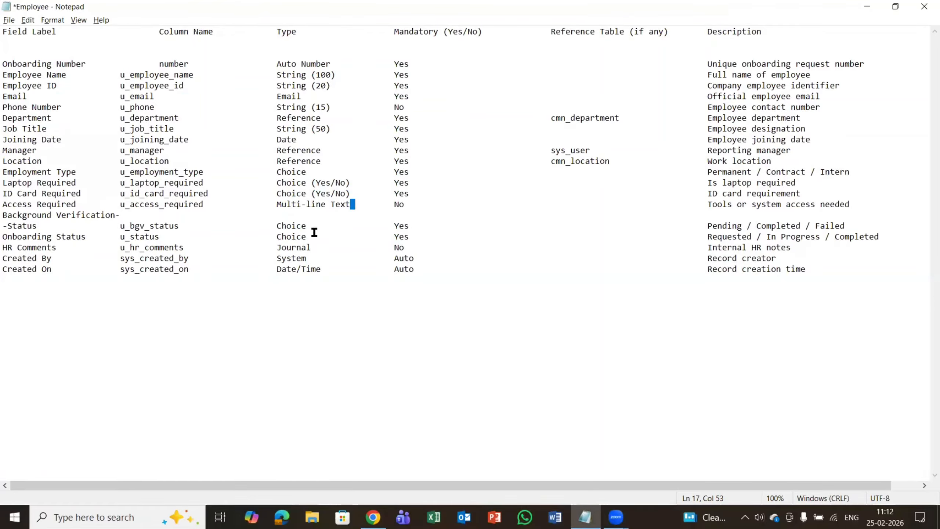
pyautogui.moveTo(316, 248); pyautogui.dragTo(287, 248)
pyautogui.hotkey('alt', 'Tab')
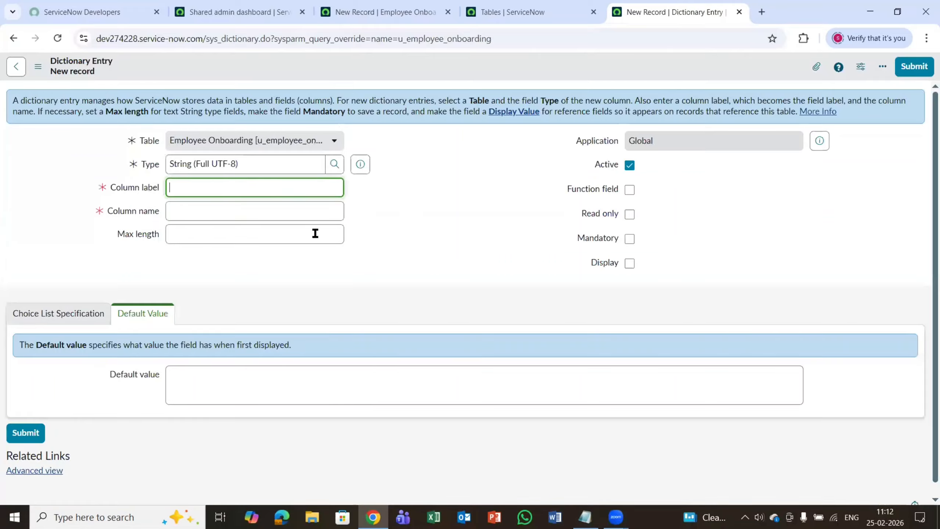
pyautogui.click(264, 169)
pyautogui.hotkey('ctrl', 'a')
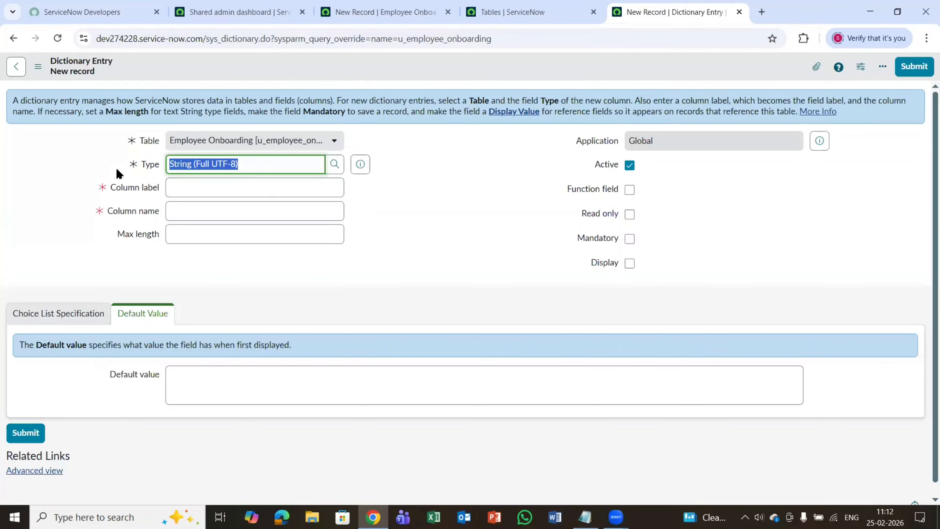
pyautogui.write('jou')
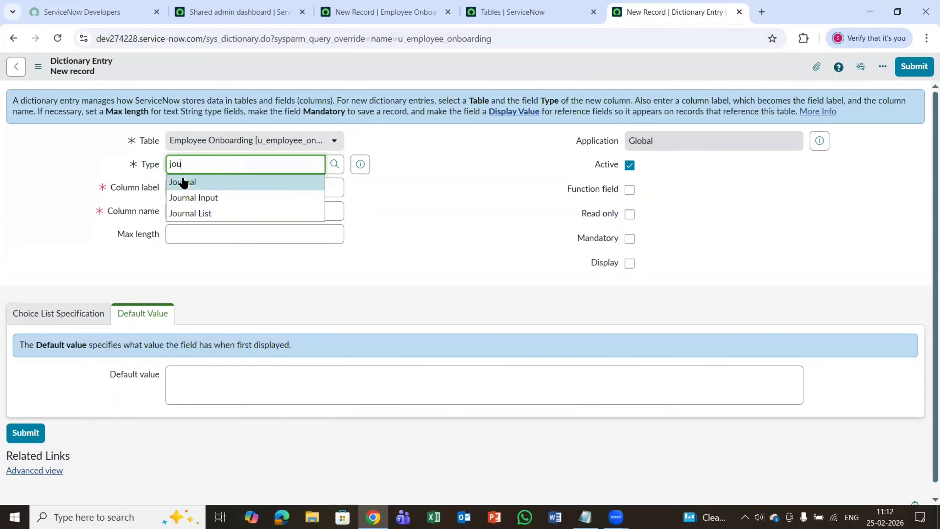
pyautogui.click(185, 182)
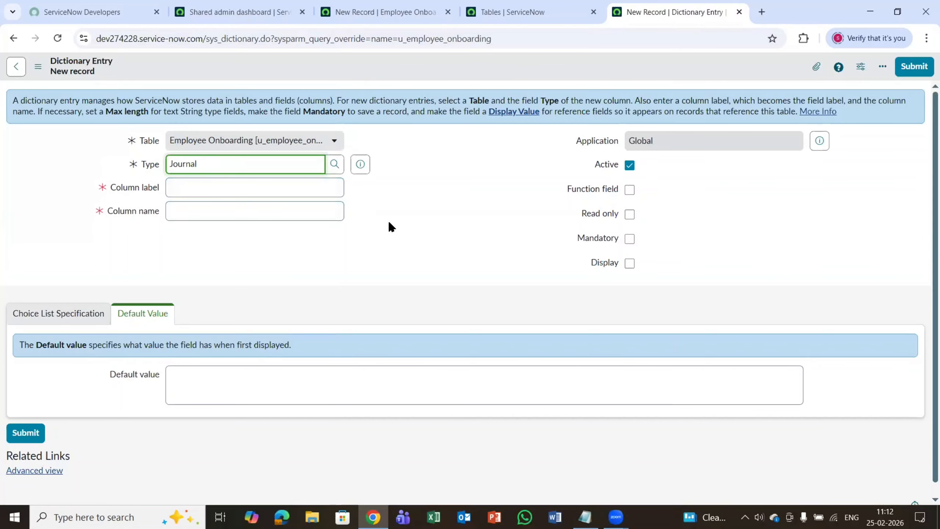
# Step: Clear the type of the new dictionary entry
pyautogui.click(424, 225)
pyautogui.moveTo(242, 159); pyautogui.dragTo(108, 160)
pyautogui.press('BackSpace')
# Step: Switch to the Notepad specification and review the types, mandatory settings and choice values of Background Verification Status and Onboarding Status
pyautogui.hotkey('alt', 'Tab')
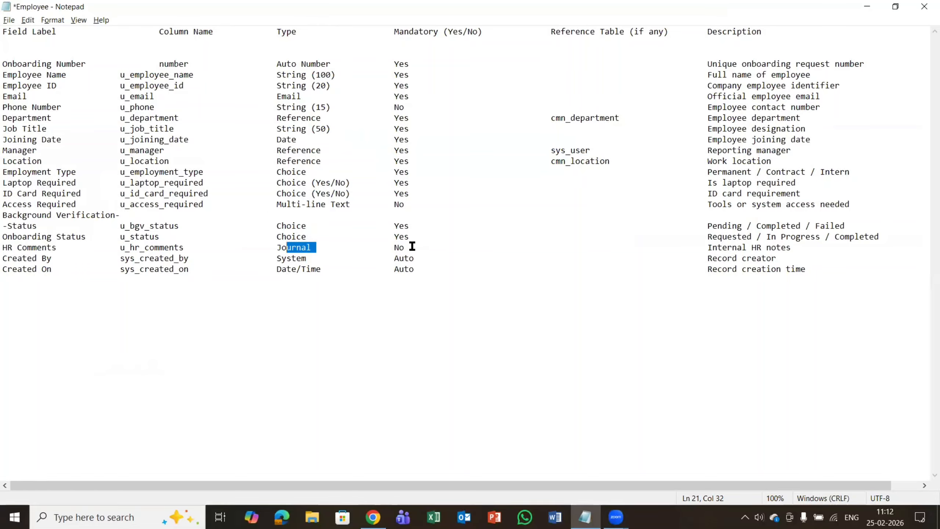
pyautogui.moveTo(405, 247); pyautogui.dragTo(356, 237)
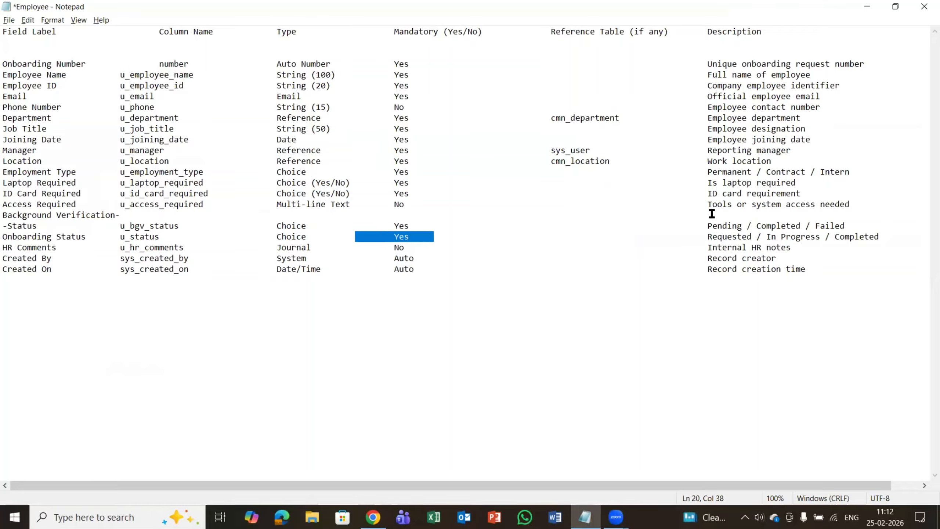
pyautogui.click(276, 236)
pyautogui.keyDown('shift'); pyautogui.click(417, 235); pyautogui.keyUp('shift')
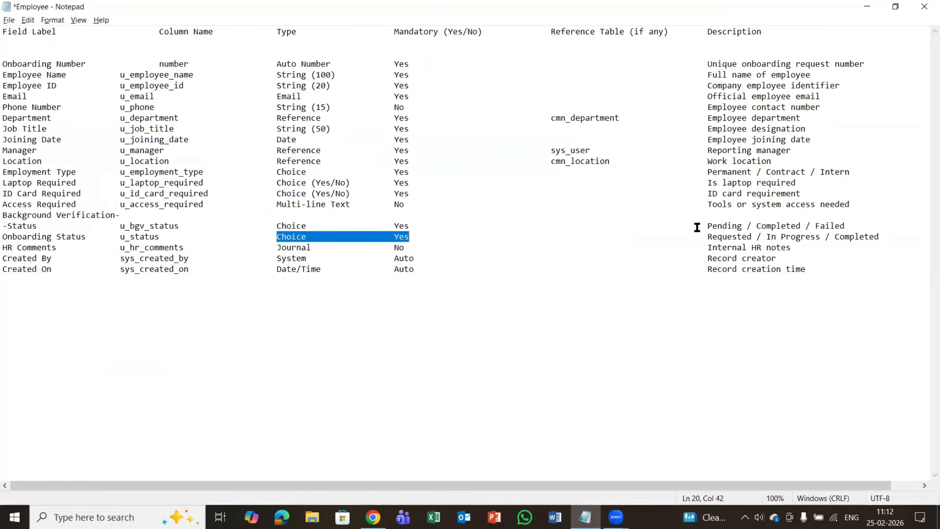
pyautogui.moveTo(705, 226); pyautogui.dragTo(871, 220)
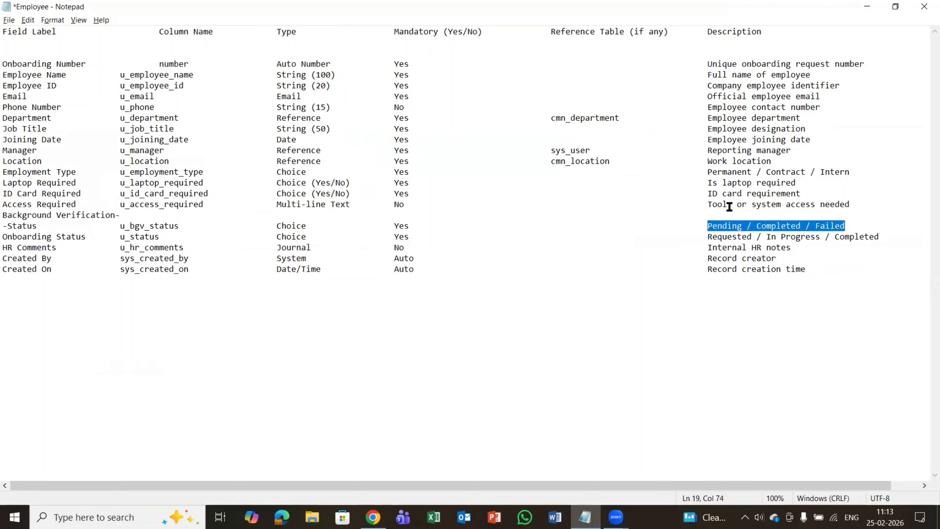
pyautogui.click(707, 235)
pyautogui.keyDown('shift'); pyautogui.click(755, 230); pyautogui.keyUp('shift')
pyautogui.moveTo(755, 230); pyautogui.dragTo(871, 235)
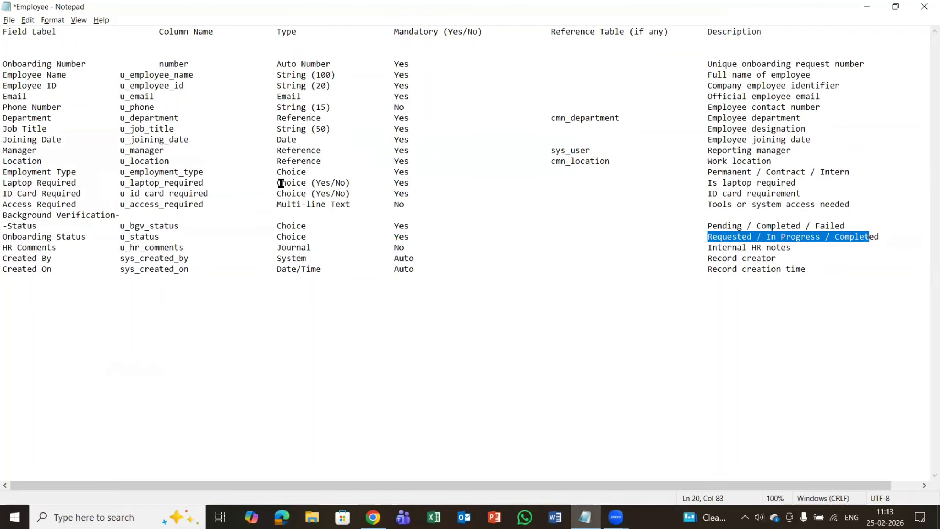
# Step: Compare the Choice (Yes/No) type of Laptop Required with the Choice type of Employment Type in the specification
pyautogui.moveTo(277, 182); pyautogui.dragTo(312, 181)
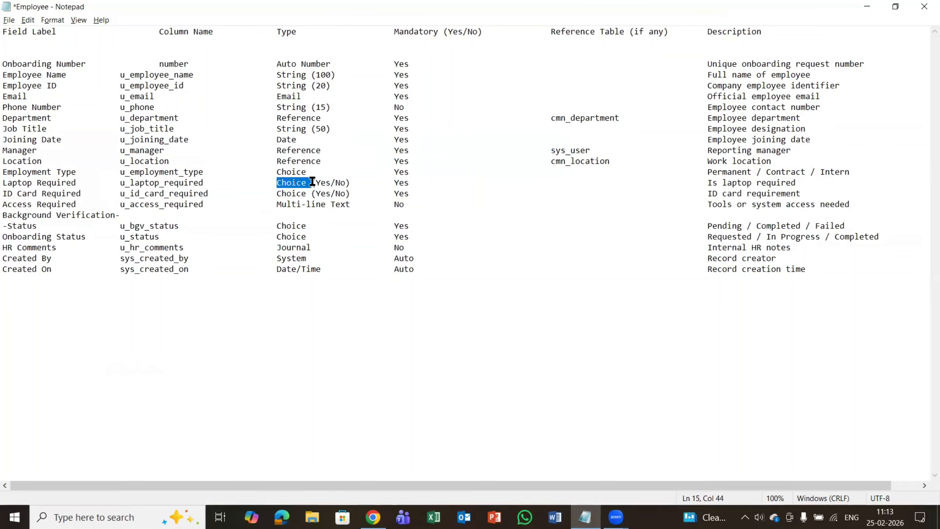
pyautogui.doubleClick(308, 183)
pyautogui.click(326, 183)
pyautogui.moveTo(307, 182); pyautogui.dragTo(349, 187)
pyautogui.click(593, 193)
pyautogui.moveTo(273, 172); pyautogui.dragTo(355, 172)
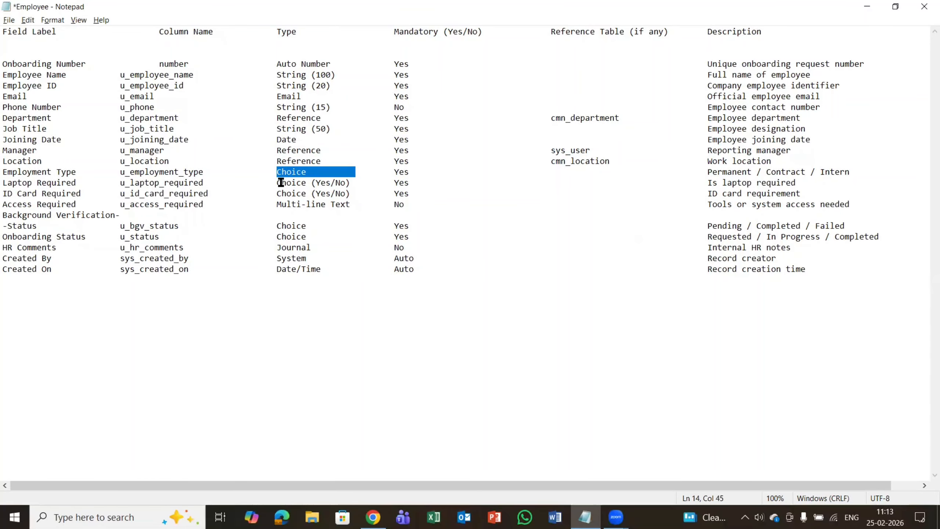
pyautogui.moveTo(278, 182); pyautogui.dragTo(307, 182)
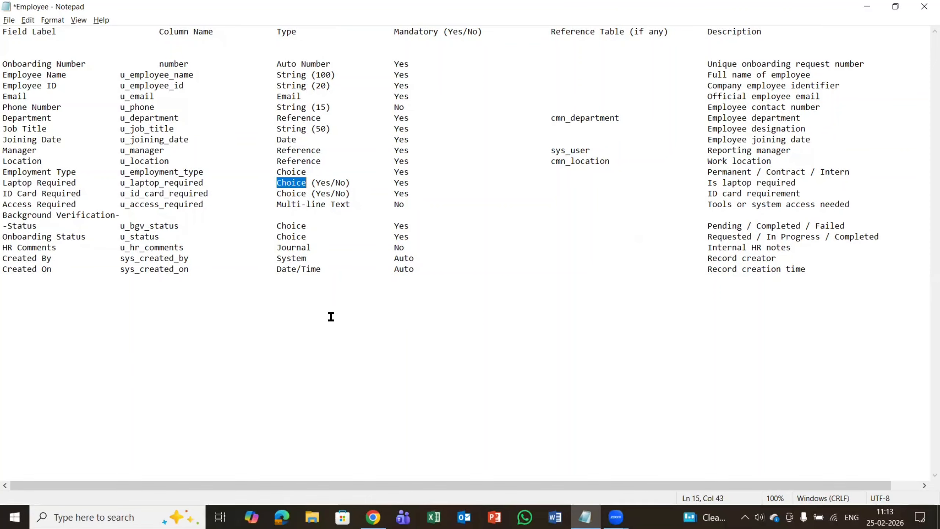
# Step: Examine the Created By and Created On system fields in the specification and compare their column names with the u_ columns
pyautogui.moveTo(3, 261); pyautogui.dragTo(50, 263)
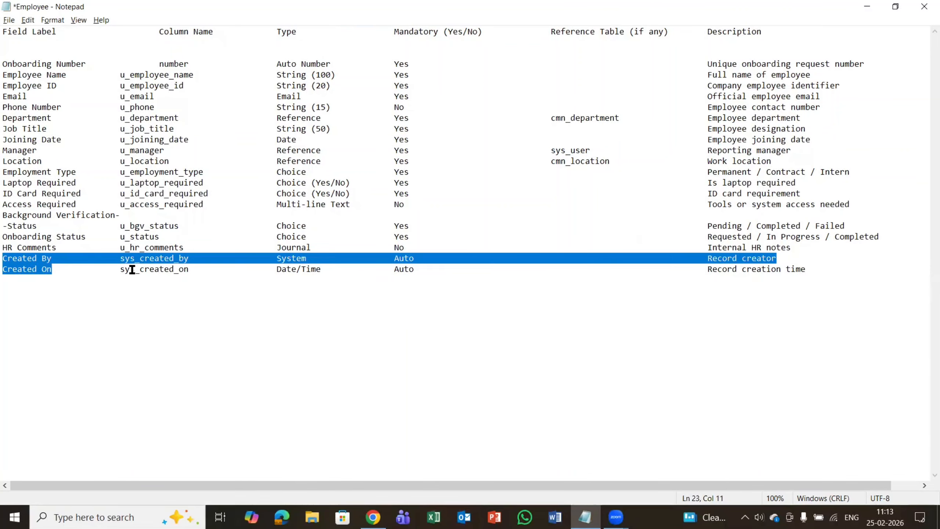
pyautogui.click(61, 272)
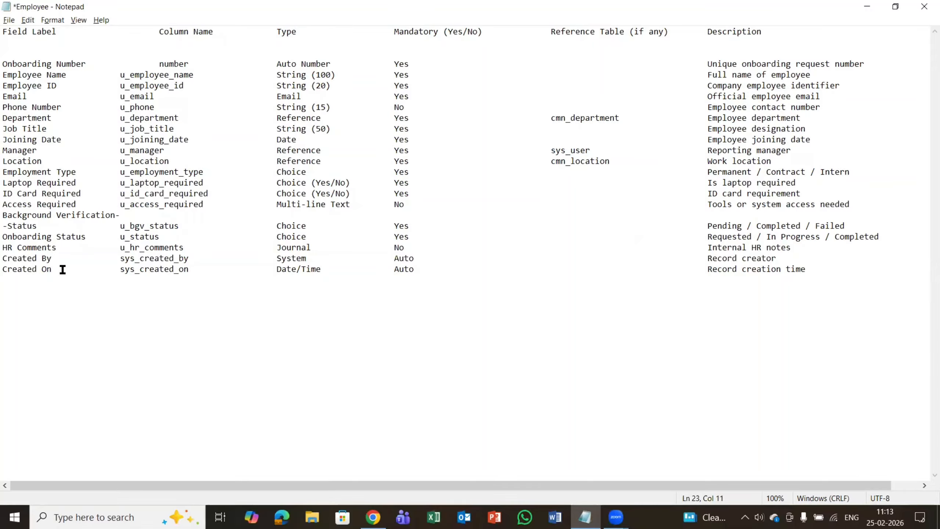
pyautogui.moveTo(63, 270); pyautogui.dragTo(7, 256)
pyautogui.click(120, 278)
pyautogui.moveTo(111, 76); pyautogui.dragTo(179, 218)
pyautogui.click(199, 301)
pyautogui.moveTo(120, 258); pyautogui.dragTo(189, 266)
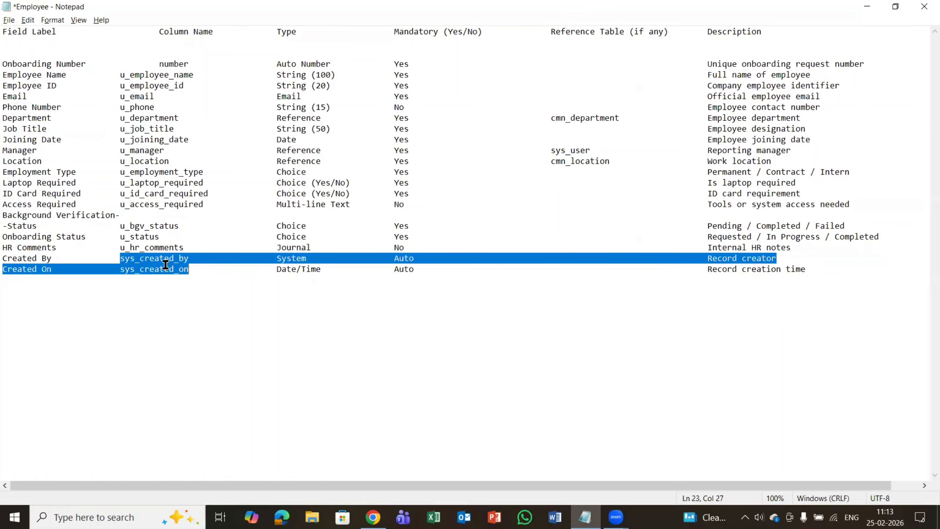
pyautogui.click(206, 282)
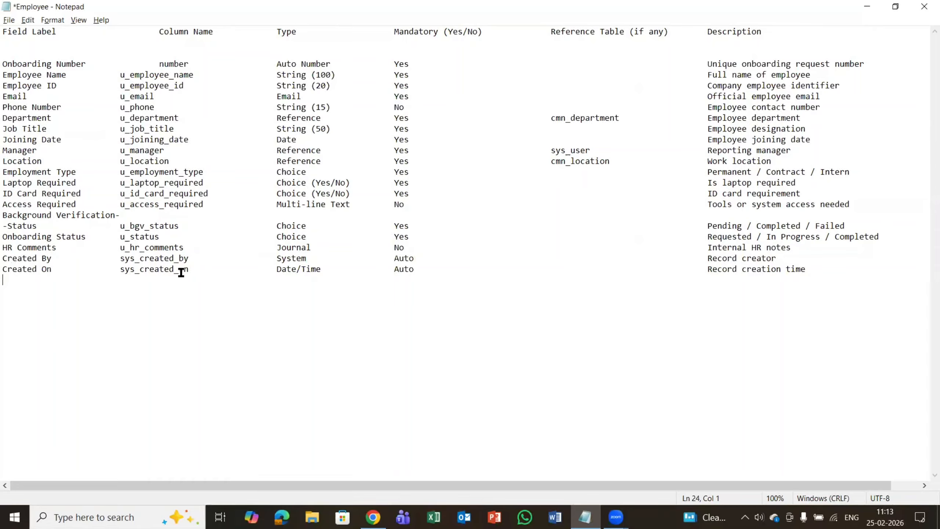
pyautogui.moveTo(120, 259); pyautogui.dragTo(199, 269)
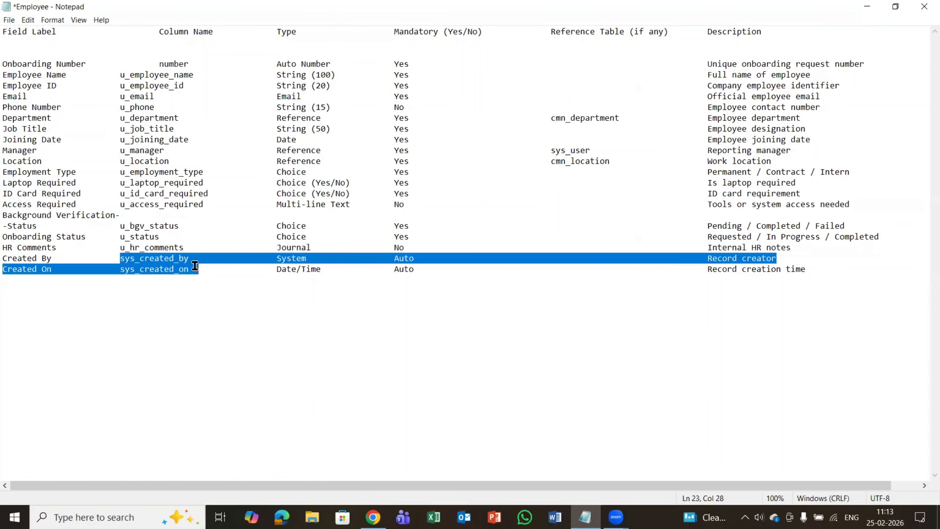
pyautogui.press('alt')
pyautogui.click(179, 327)
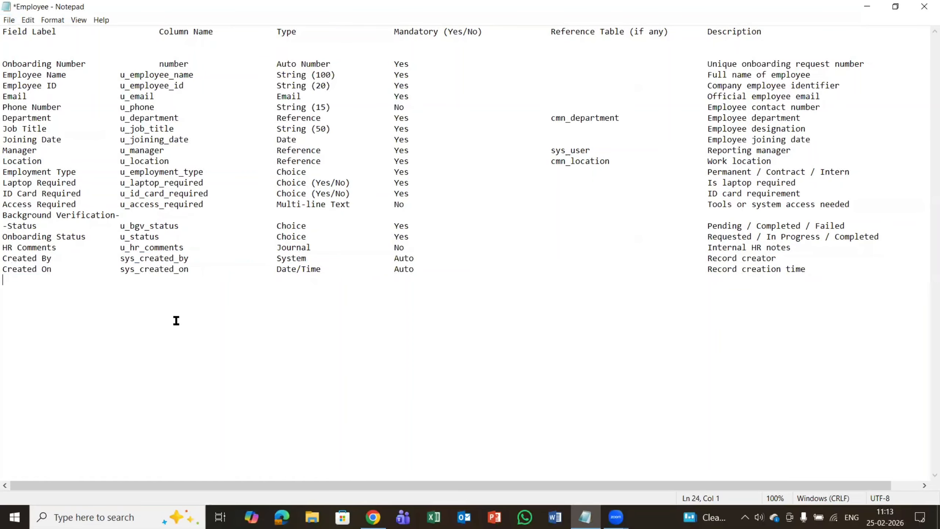
# Step: Leave the unsaved dictionary entry and look through the Employee Onboarding table's columns for the system-created fields
pyautogui.hotkey('alt', 'Tab')
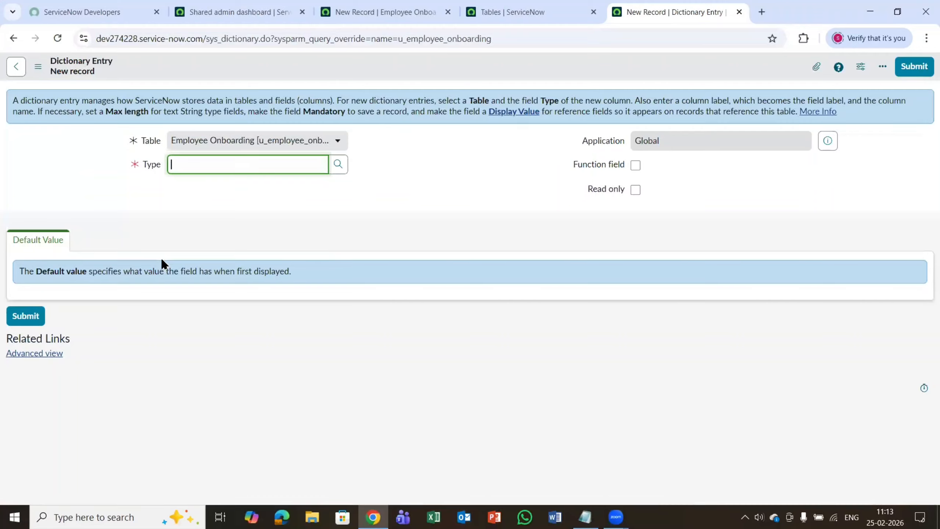
pyautogui.click(16, 67)
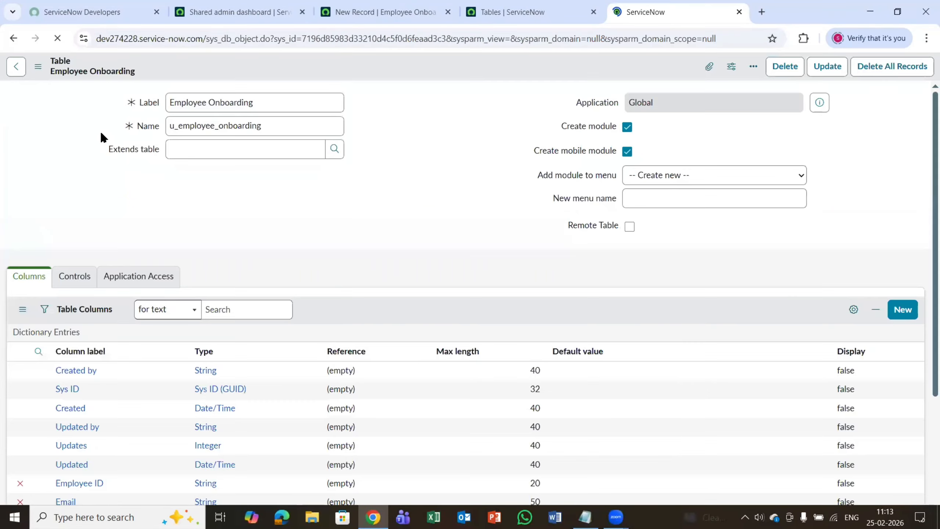
pyautogui.scroll(-5, 217, 275)
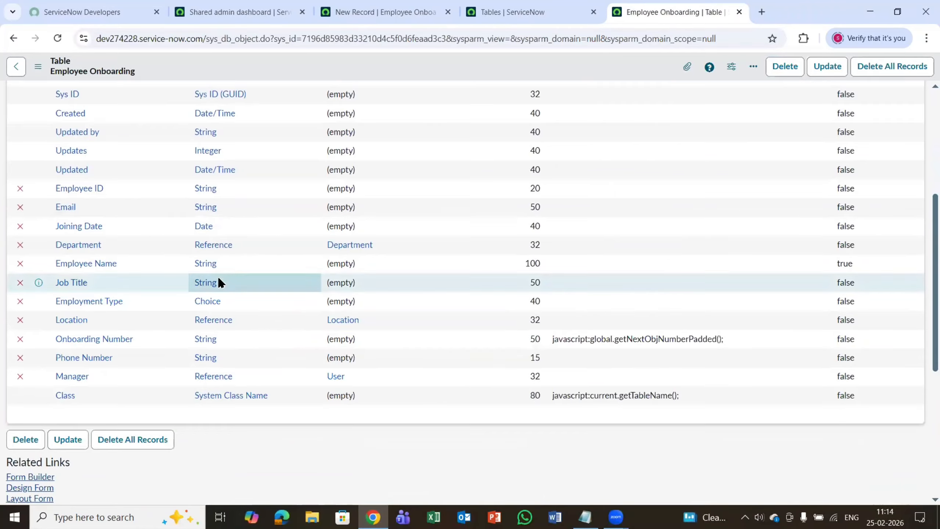
pyautogui.scroll(3, 218, 276)
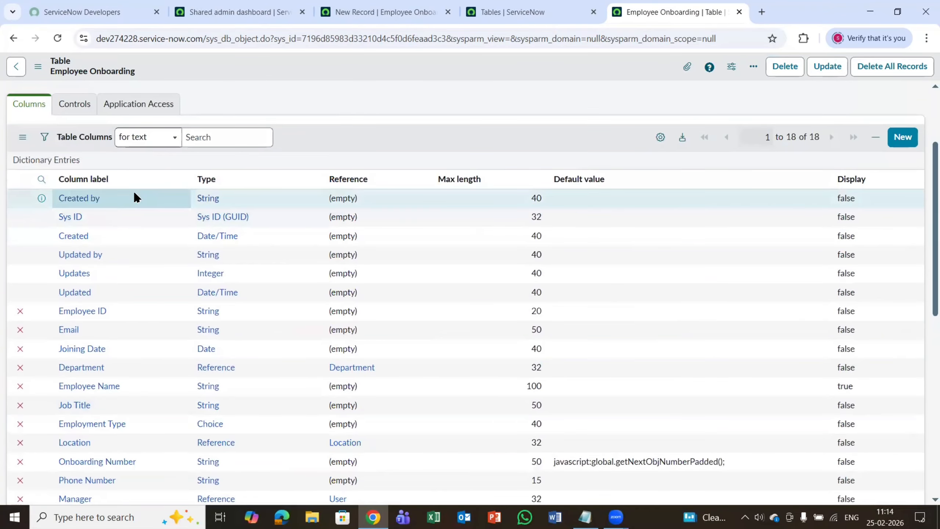
# Step: Compare the Created By and Created On entries in the Notepad specification with the Employee Onboarding table's columns
pyautogui.scroll(-6, 136, 247)
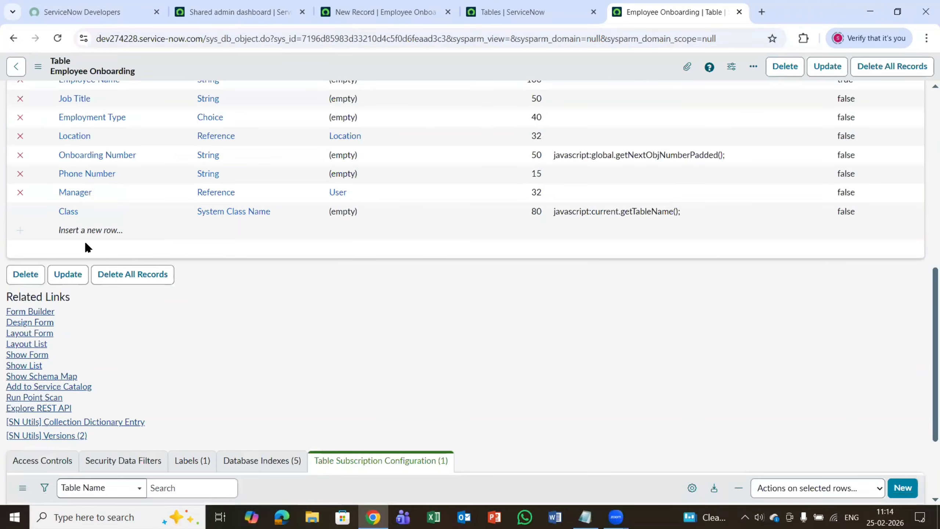
pyautogui.scroll(8, 85, 244)
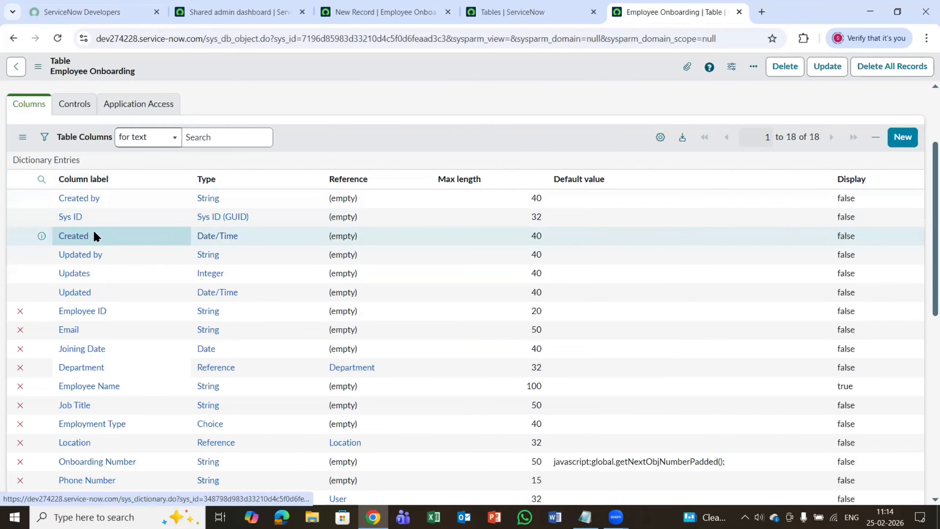
pyautogui.hotkey('alt', 'Tab')
pyautogui.moveTo(56, 269); pyautogui.dragTo(7, 257)
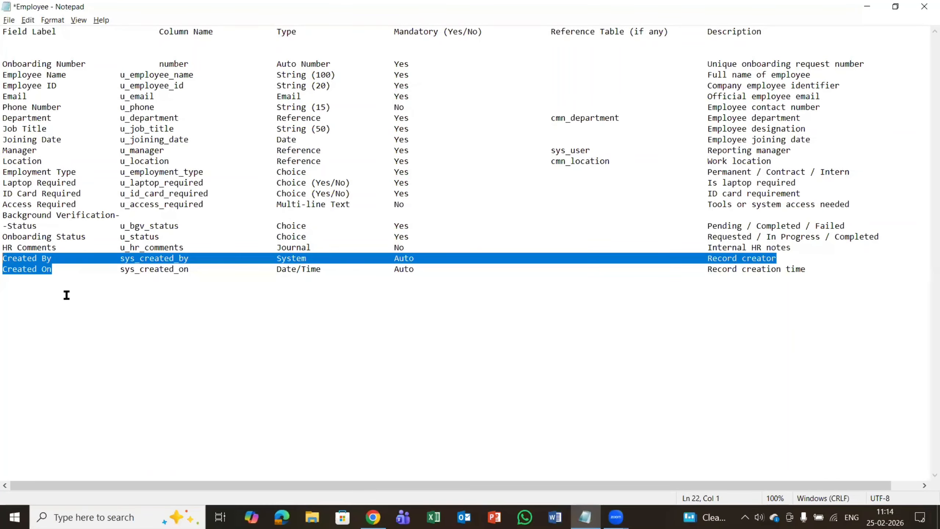
pyautogui.click(84, 317)
pyautogui.hotkey('alt', 'Tab')
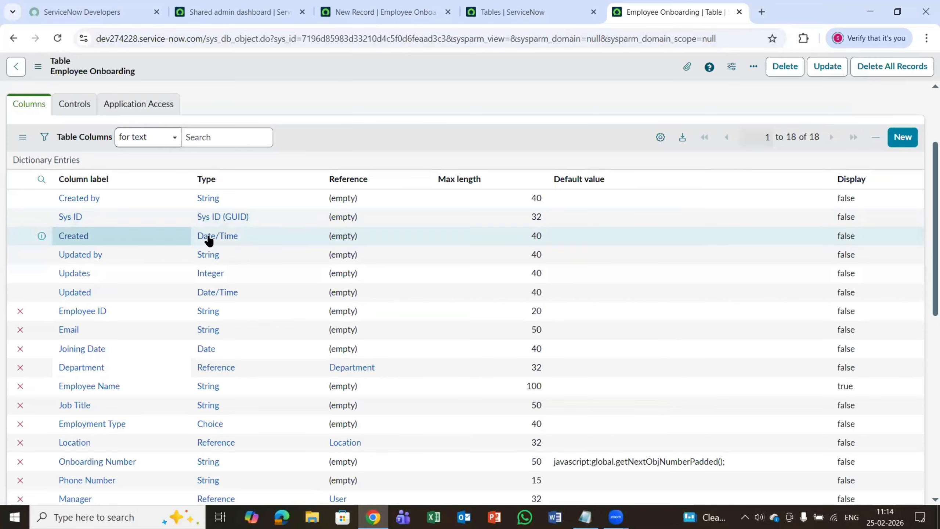
# Step: Check the System and Date/Time types of the created fields in the specification against the column types in the table
pyautogui.hotkey('alt', 'Tab')
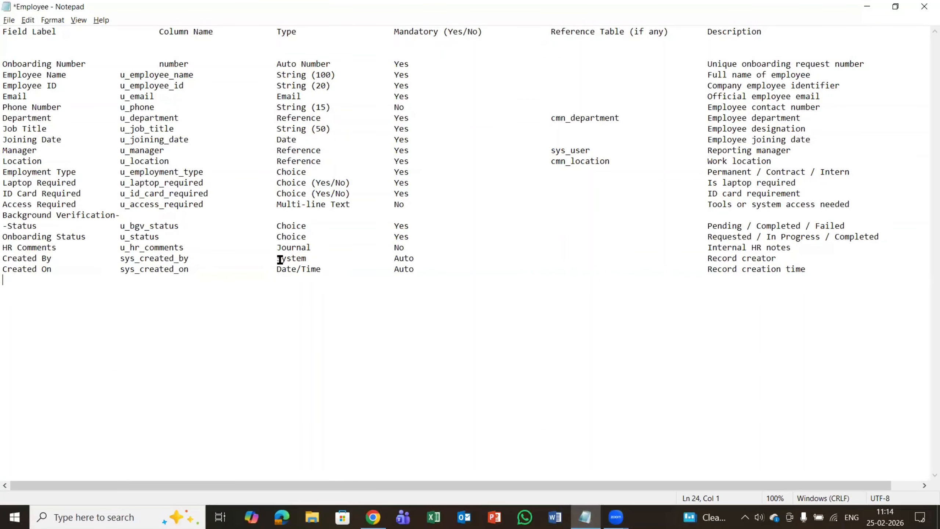
pyautogui.click(311, 257)
pyautogui.doubleClick(274, 258)
pyautogui.click(306, 307)
pyautogui.hotkey('alt', 'Tab')
pyautogui.scroll(-5, 244, 277)
pyautogui.scroll(5, 245, 277)
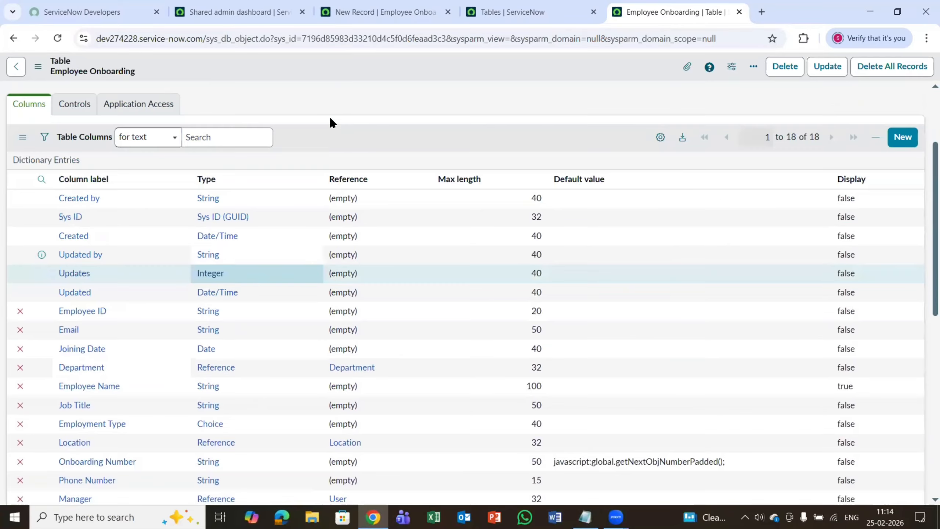
# Step: Update the Employee Onboarding table record and reload the new onboarding record form
pyautogui.click(381, 6)
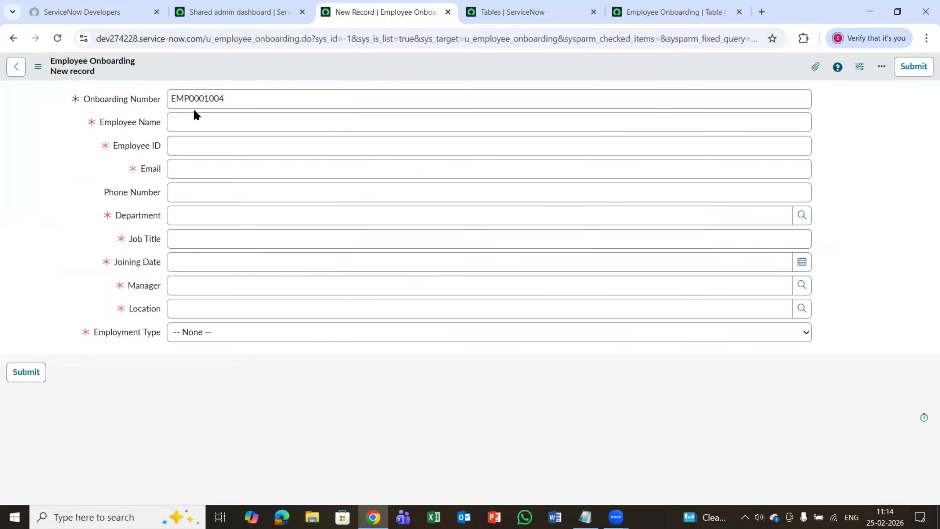
pyautogui.click(663, 11)
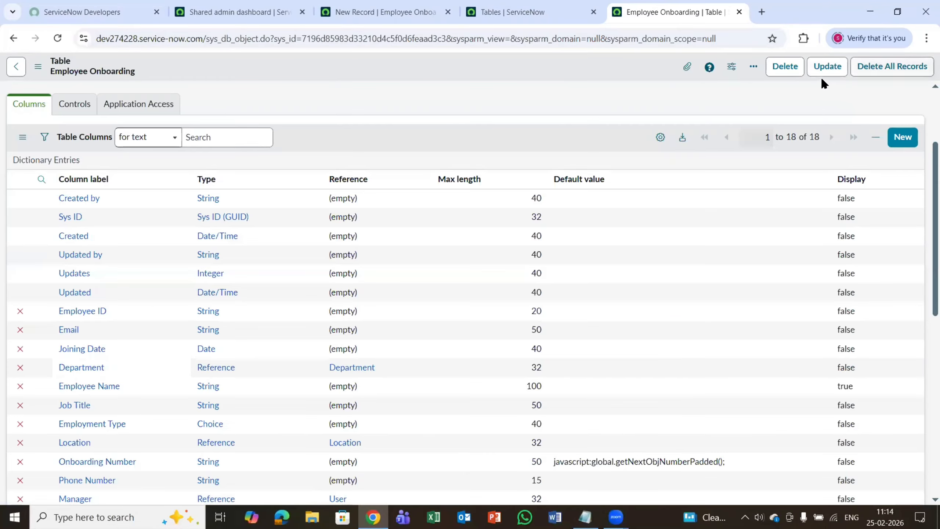
pyautogui.click(828, 67)
pyautogui.click(407, 8)
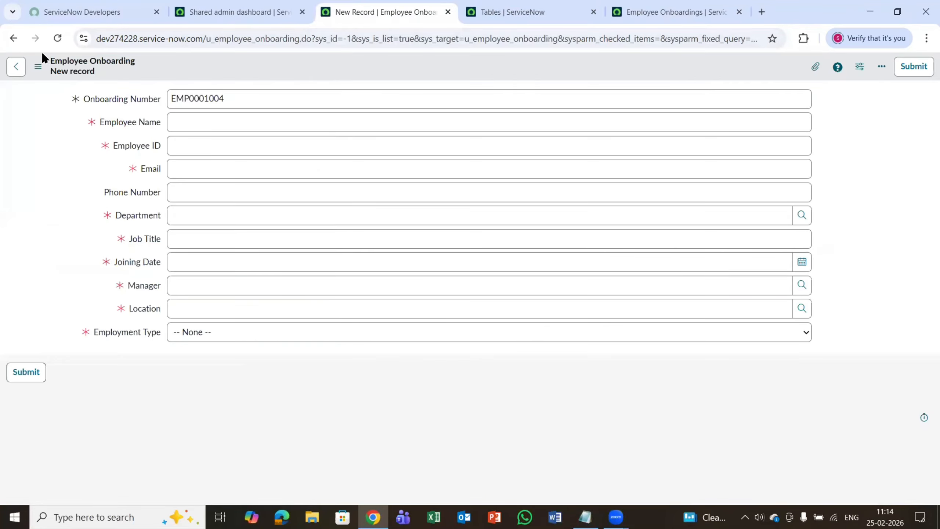
pyautogui.click(58, 38)
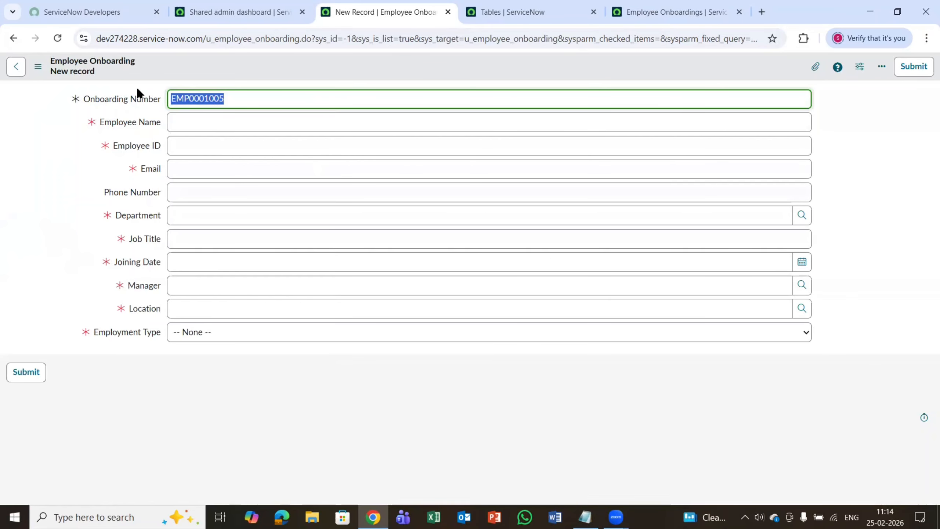
# Step: Close the browser page that holds the Tables list
pyautogui.click(246, 11)
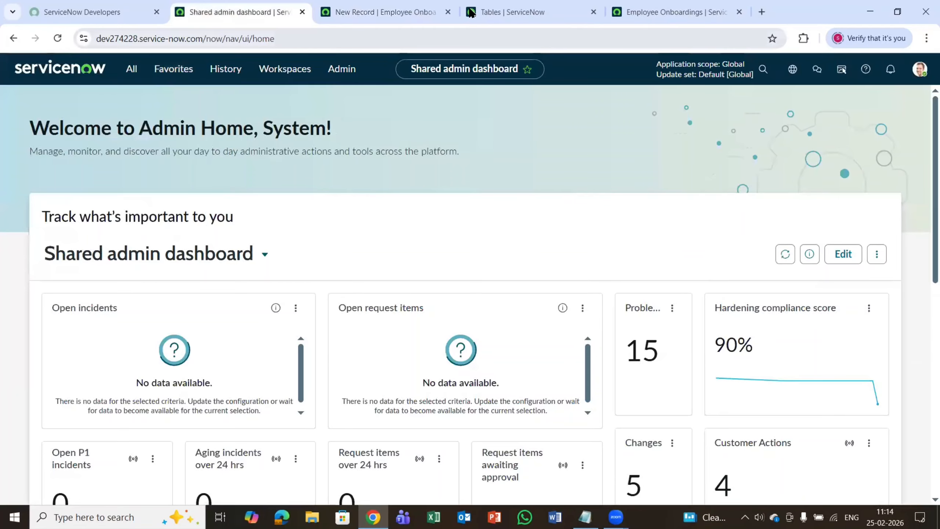
pyautogui.click(470, 12)
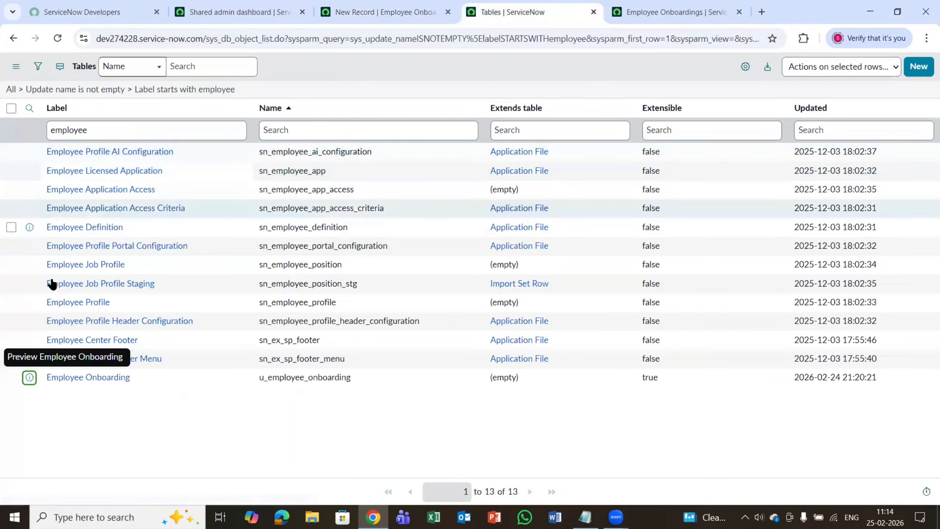
pyautogui.click(88, 340)
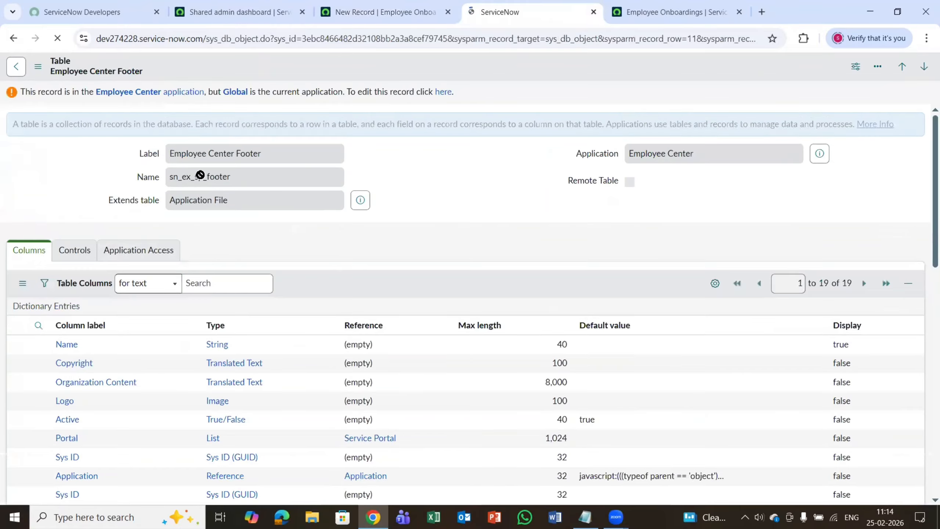
pyautogui.click(594, 12)
# Step: Open the incident table's list from the navigator with incident.LIST and start a new incident record
pyautogui.click(227, 13)
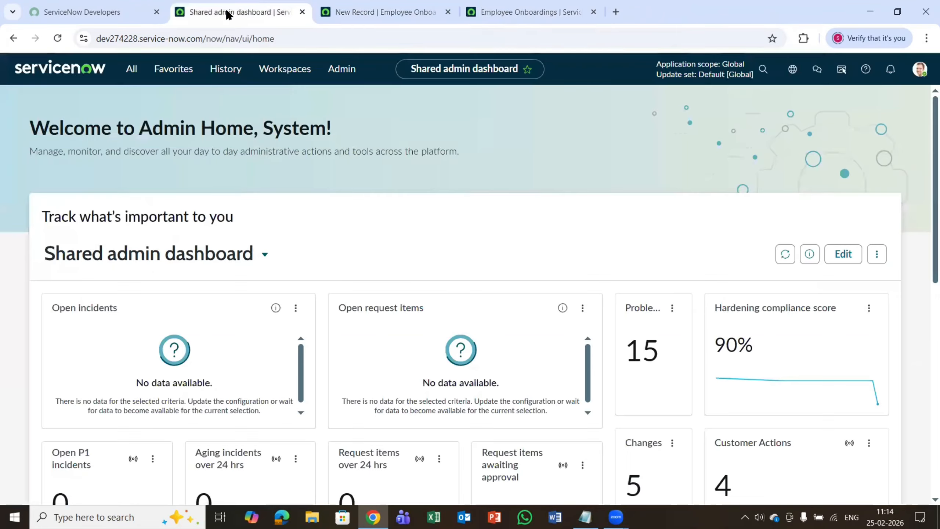
pyautogui.click(132, 70)
pyautogui.write('inc')
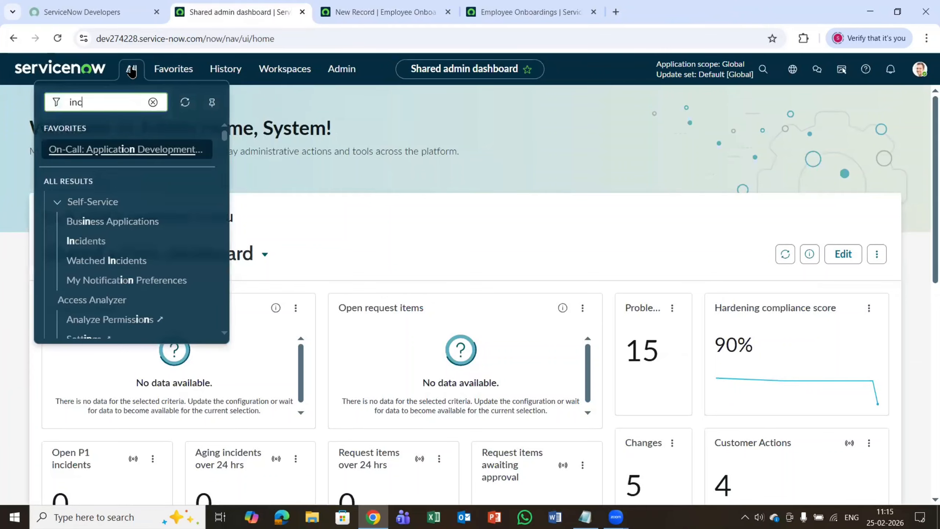
pyautogui.write('ident.')
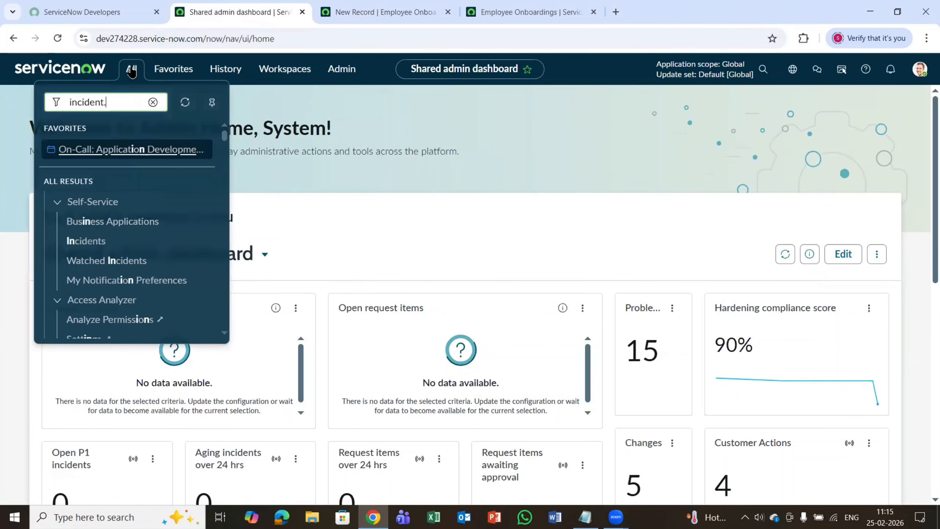
pyautogui.write('LIST')
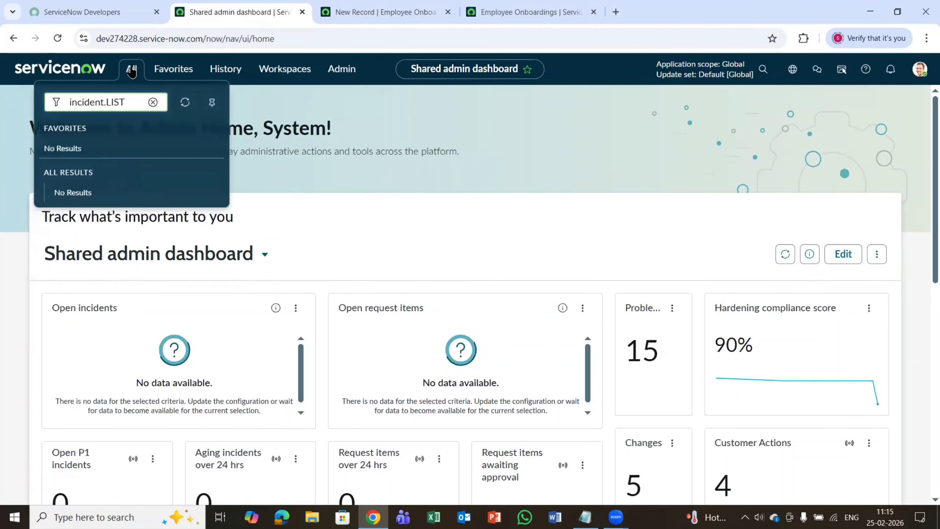
pyautogui.press('Return')
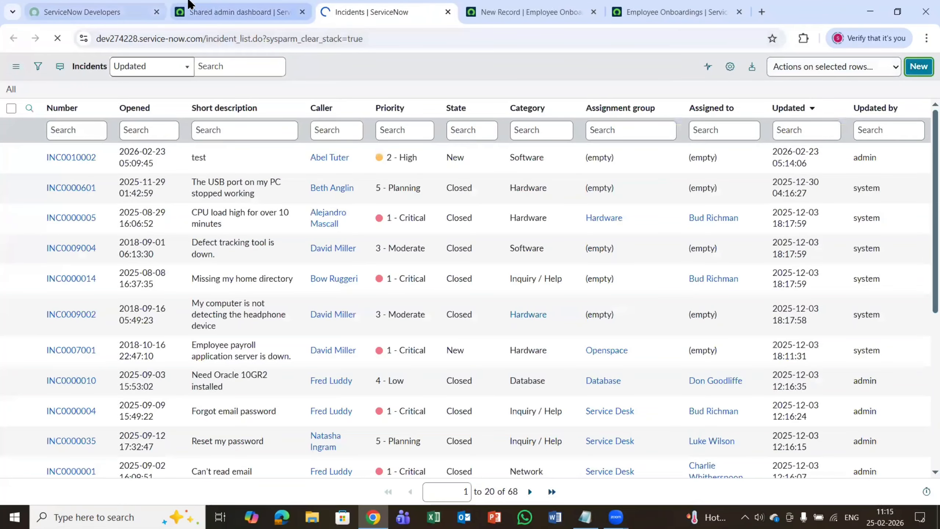
# Step: Compare the Employee Onboarding form's layout with the two-column arrangement of Number and Channel on the new Incident form
pyautogui.click(225, 7)
pyautogui.click(496, 6)
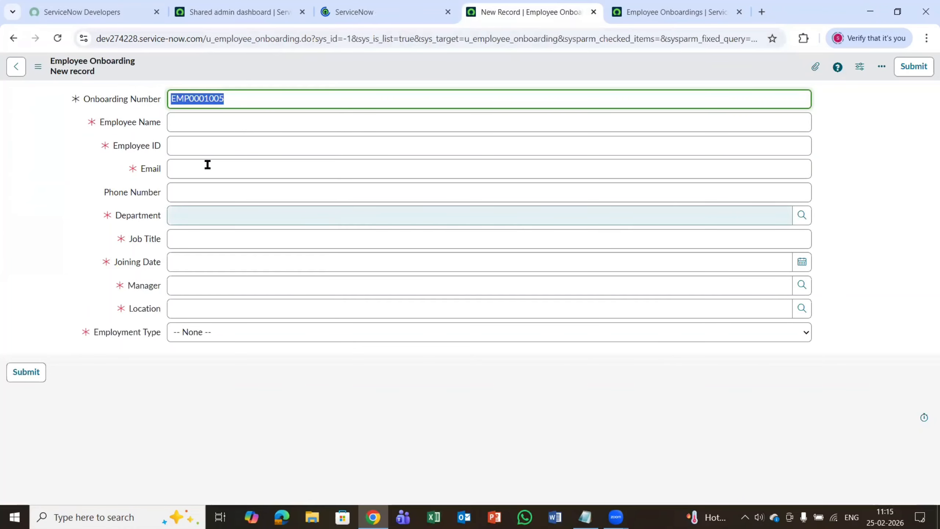
pyautogui.click(336, 7)
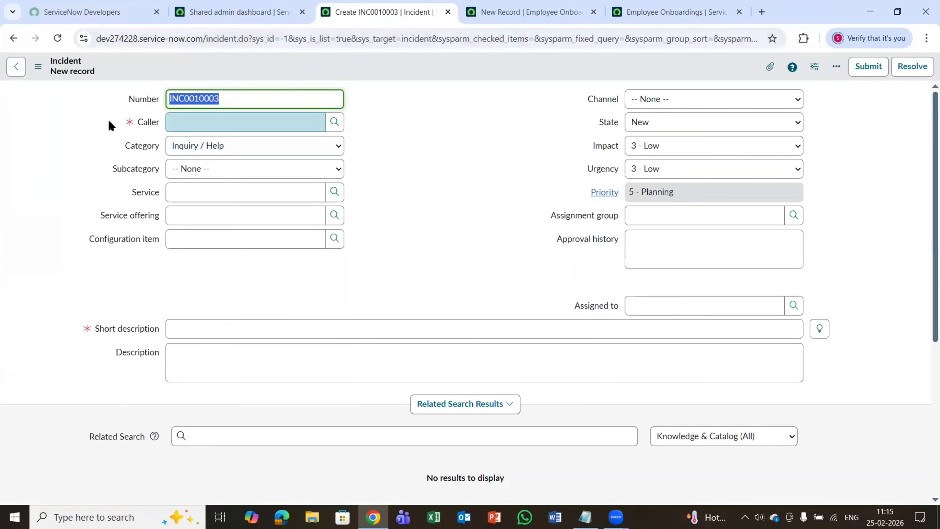
pyautogui.moveTo(114, 99); pyautogui.dragTo(183, 96)
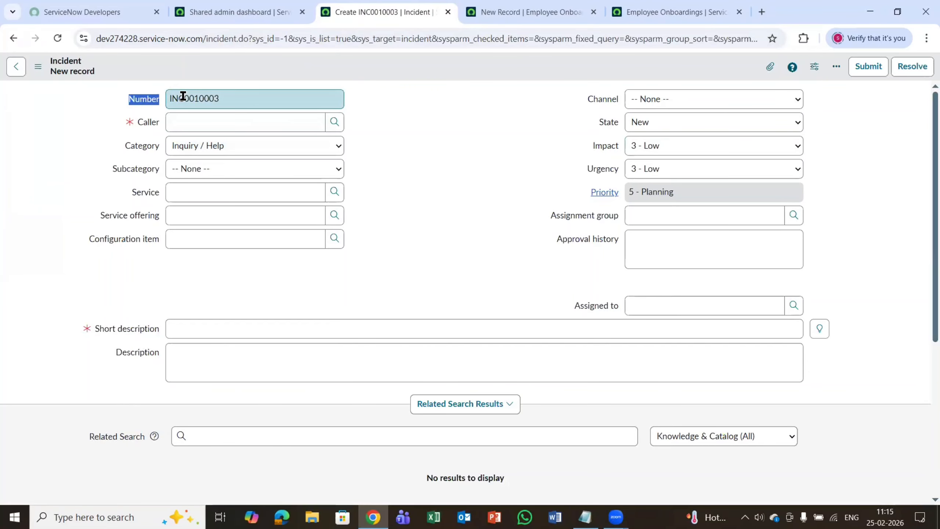
pyautogui.click(580, 99)
pyautogui.moveTo(578, 95); pyautogui.dragTo(623, 103)
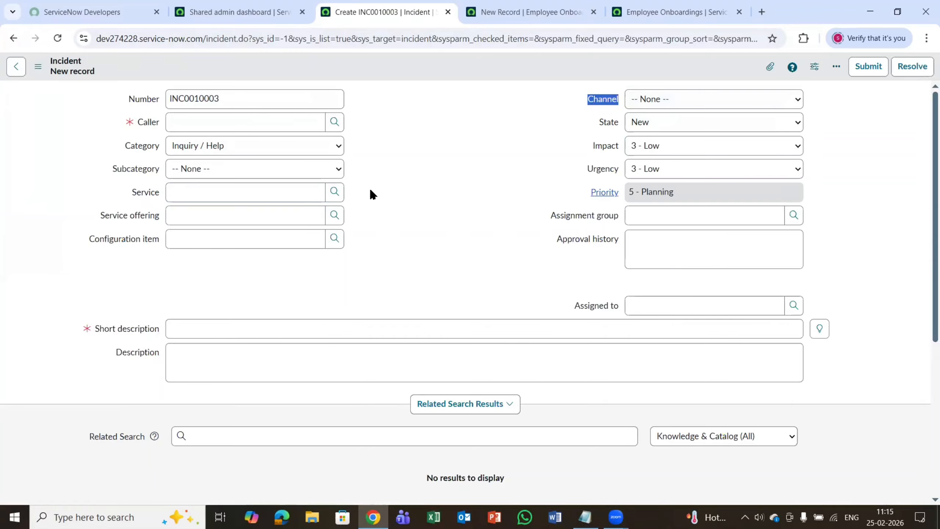
# Step: Look through the configuration options available for the Employee Onboarding form, including Form Design and Form Layout
pyautogui.click(512, 4)
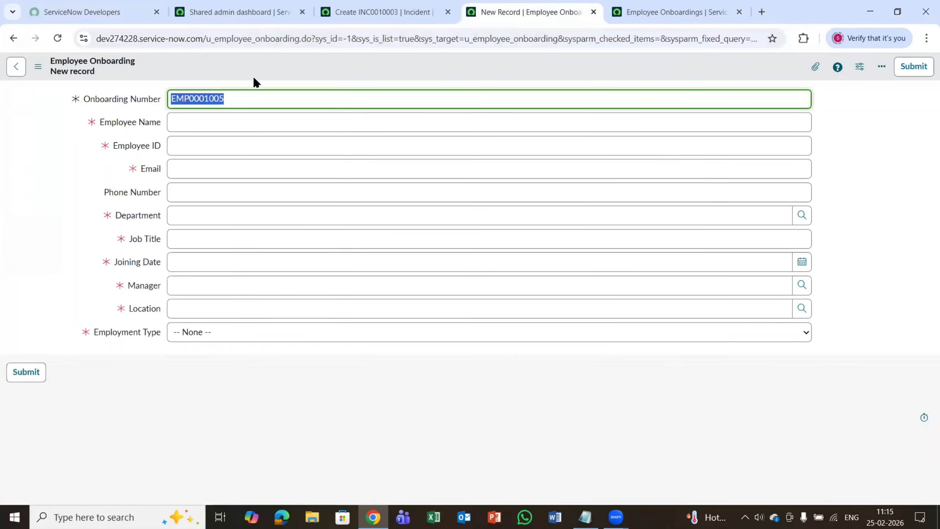
pyautogui.rightClick(263, 57)
pyautogui.moveTo(306, 84)
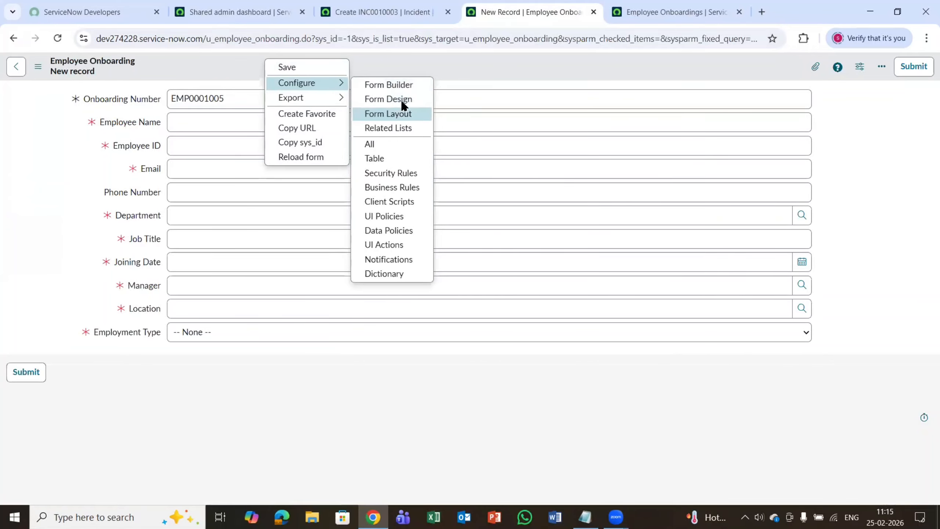
pyautogui.click(32, 145)
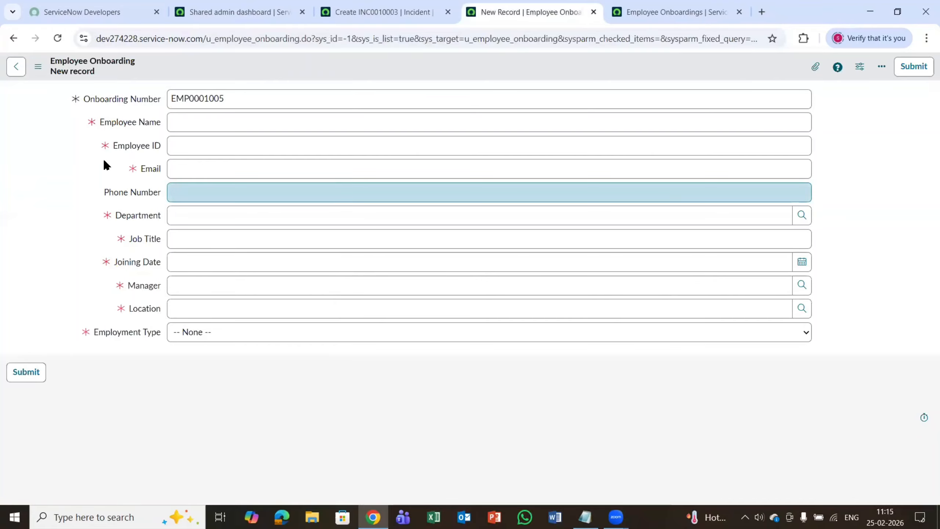
# Step: Examine how the Incident form arranges its two-column fields, descriptions and Notes section
pyautogui.click(368, 11)
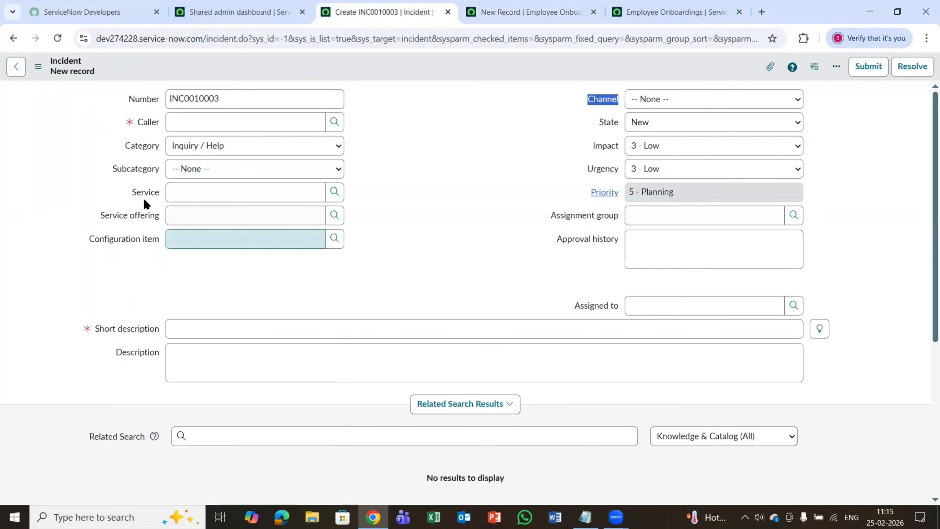
pyautogui.scroll(-5, 54, 272)
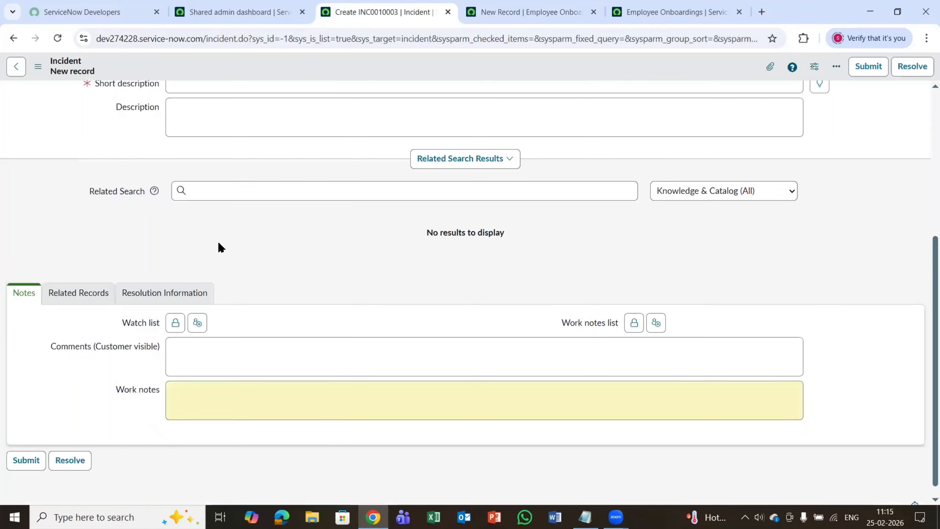
pyautogui.scroll(5, 354, 252)
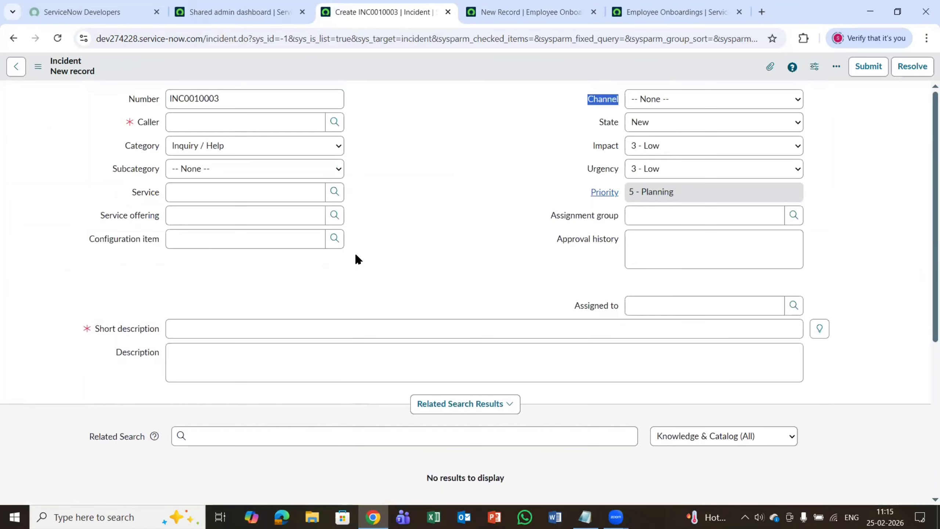
pyautogui.click(461, 195)
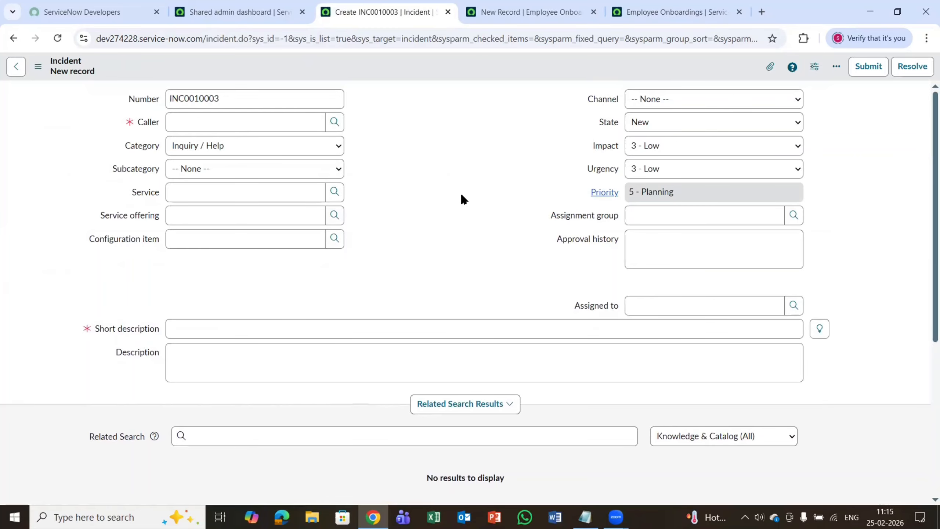
# Step: Review the fields from Employment Type to Onboarding Status in the Notepad specification against the onboarding form
pyautogui.click(489, 8)
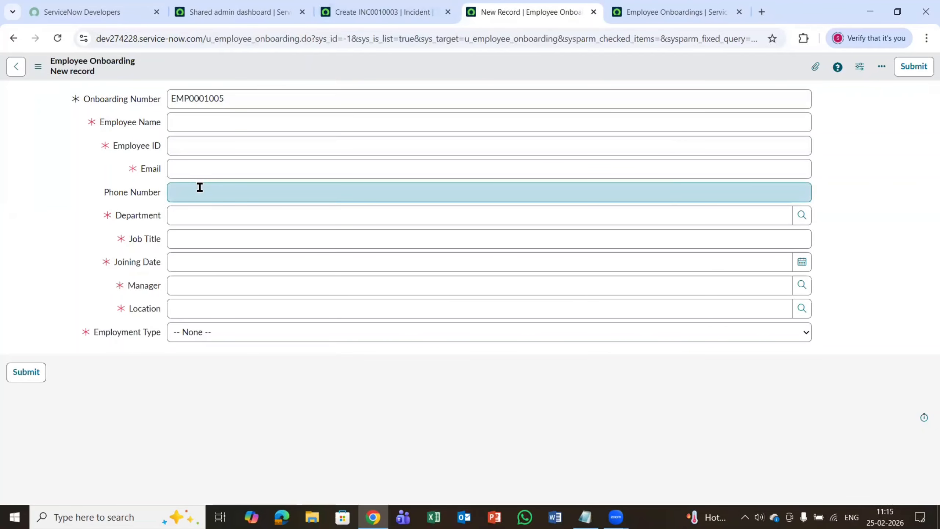
pyautogui.hotkey('alt', 'Tab')
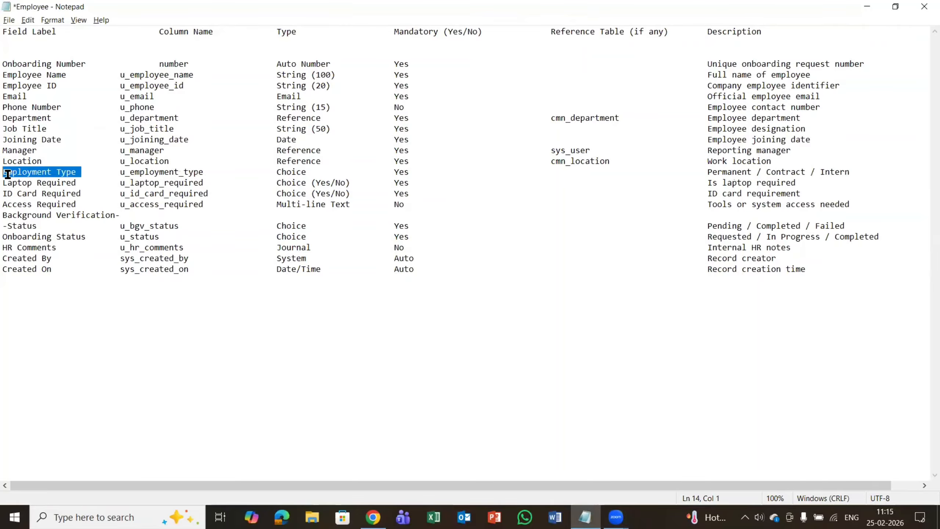
pyautogui.moveTo(90, 171); pyautogui.dragTo(90, 241)
pyautogui.hotkey('alt', 'Tab')
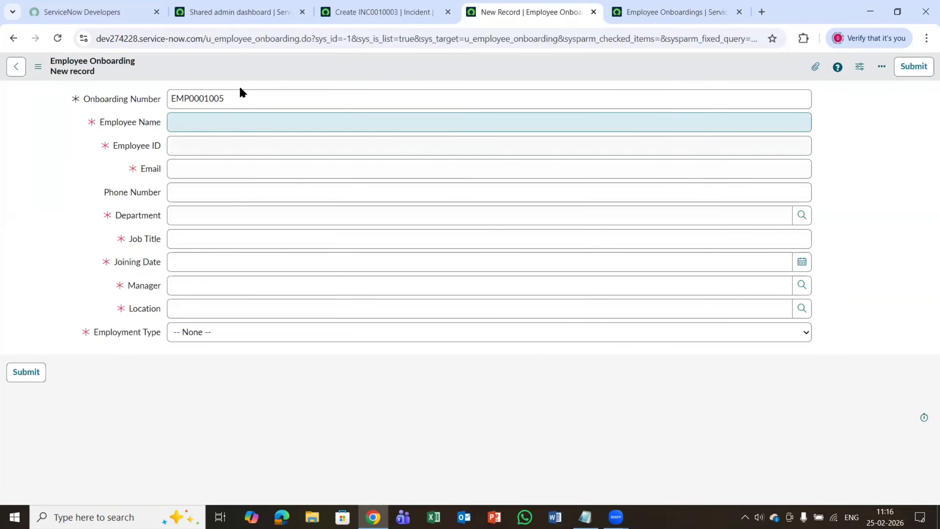
# Step: Locate the Form Design option for the Employee Onboarding form without opening it
pyautogui.rightClick(299, 69)
pyautogui.moveTo(356, 90)
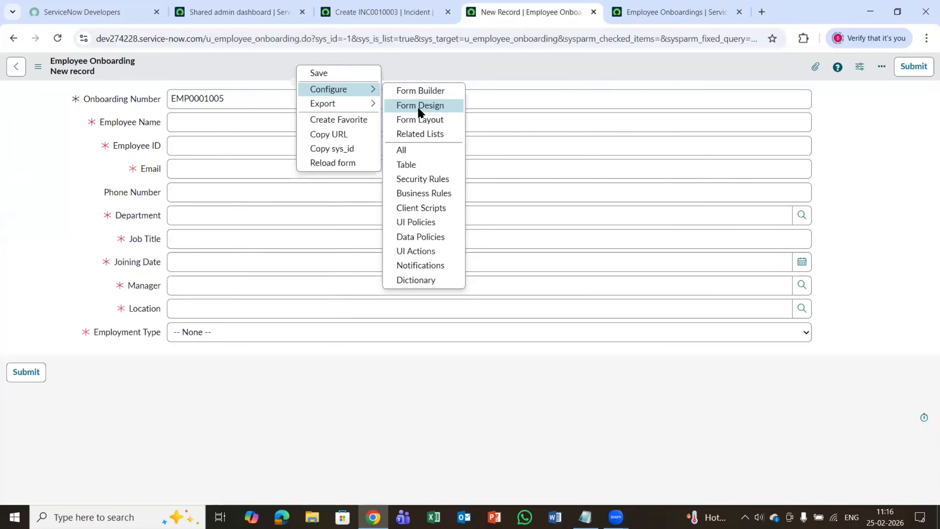
pyautogui.click(46, 199)
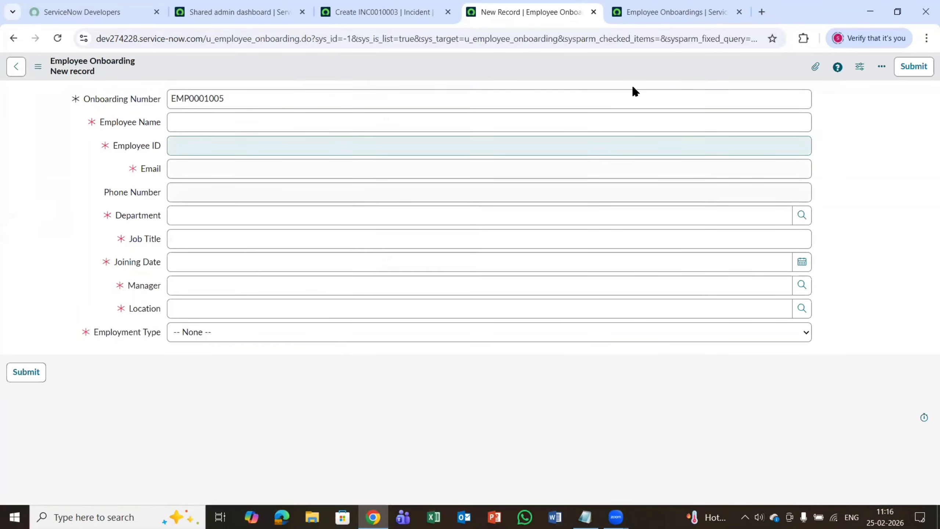
# Step: Leave the unsaved onboarding record and close the onboarding and incident pages, returning to the Shared admin dashboard
pyautogui.click(15, 69)
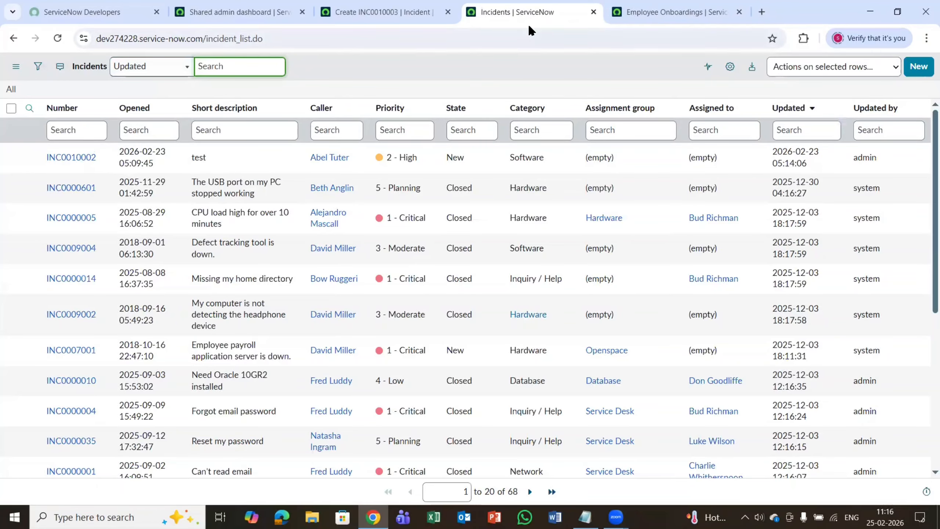
pyautogui.click(593, 12)
pyautogui.click(591, 12)
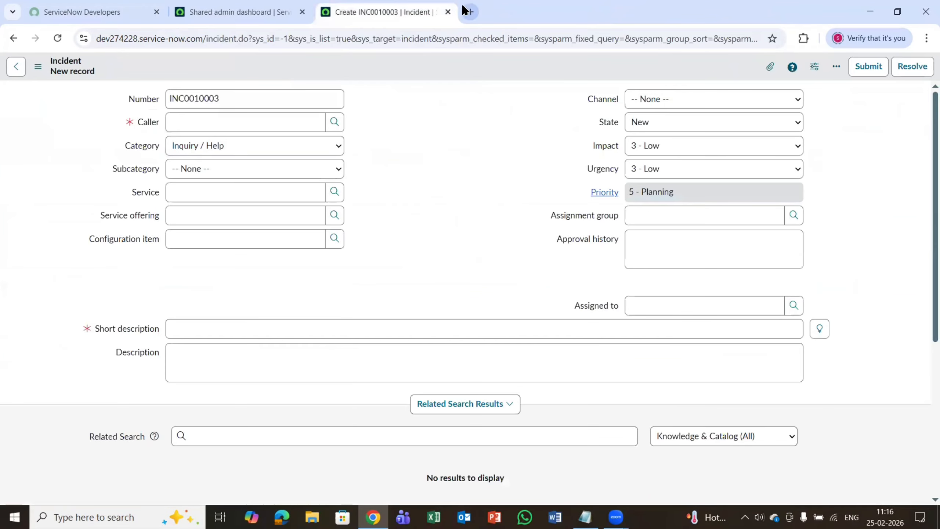
pyautogui.click(449, 12)
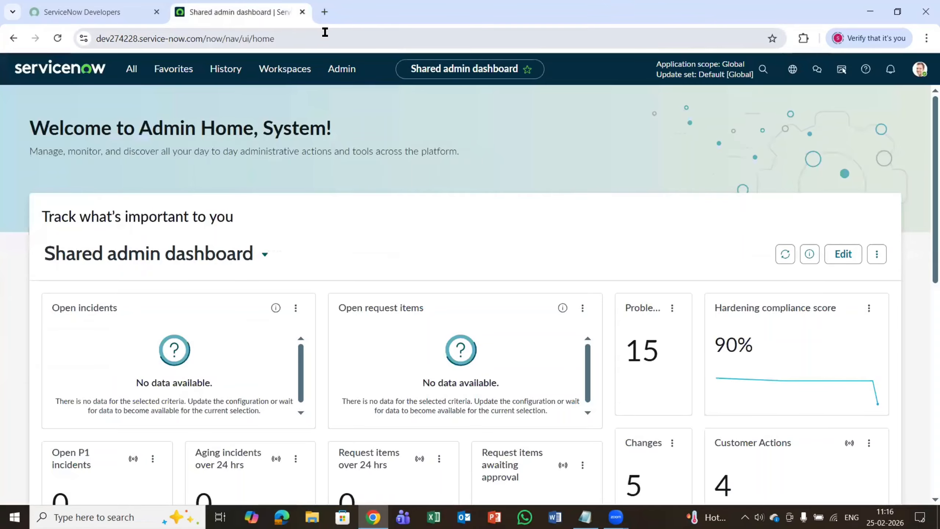